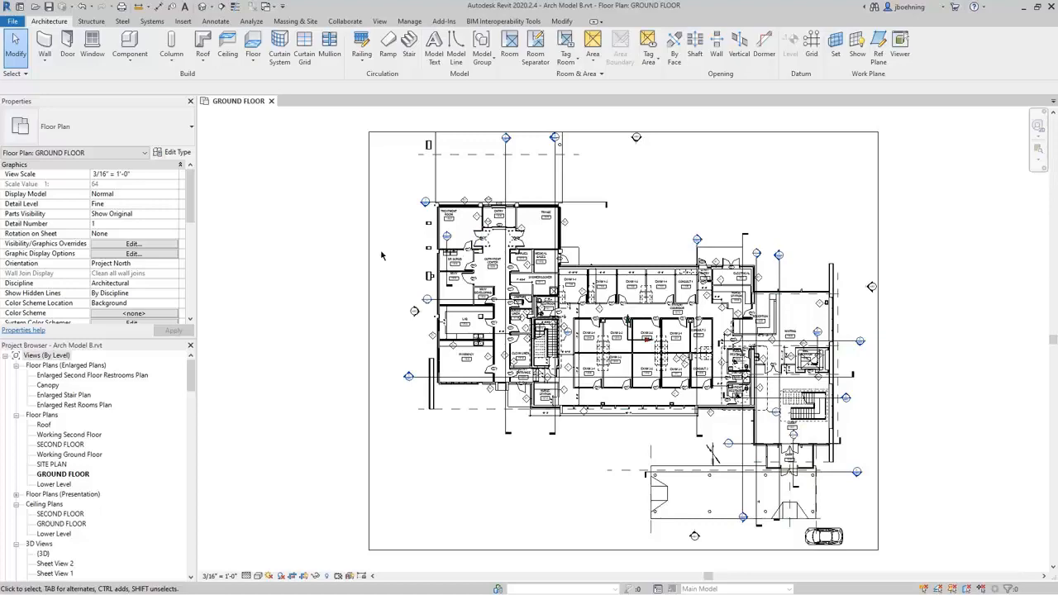
Review the model and annotation category lists in the ground floor plan's Visibility/Graphic Overrides, leaving the settings unchanged.
click(133, 243)
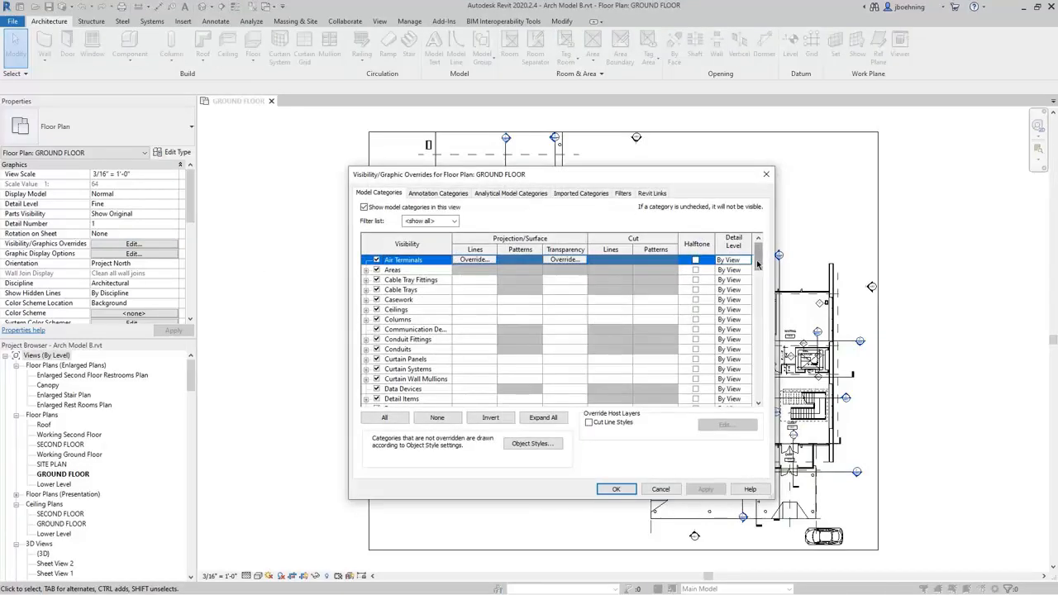
mouse_move(756, 259)
mouse_down()
mouse_move(745, 338)
mouse_move(758, 398)
mouse_up()
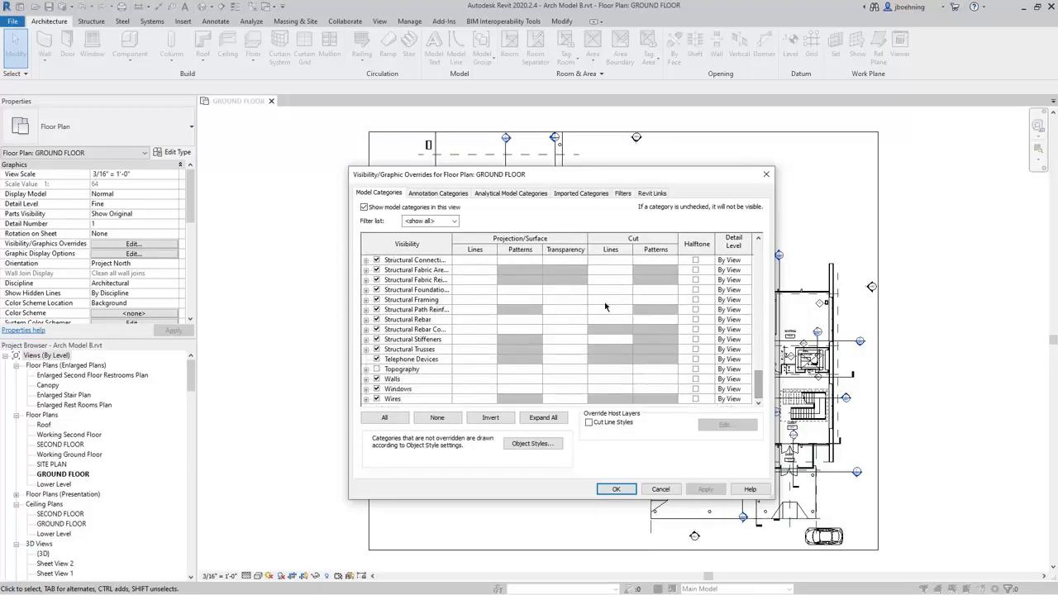
click(444, 195)
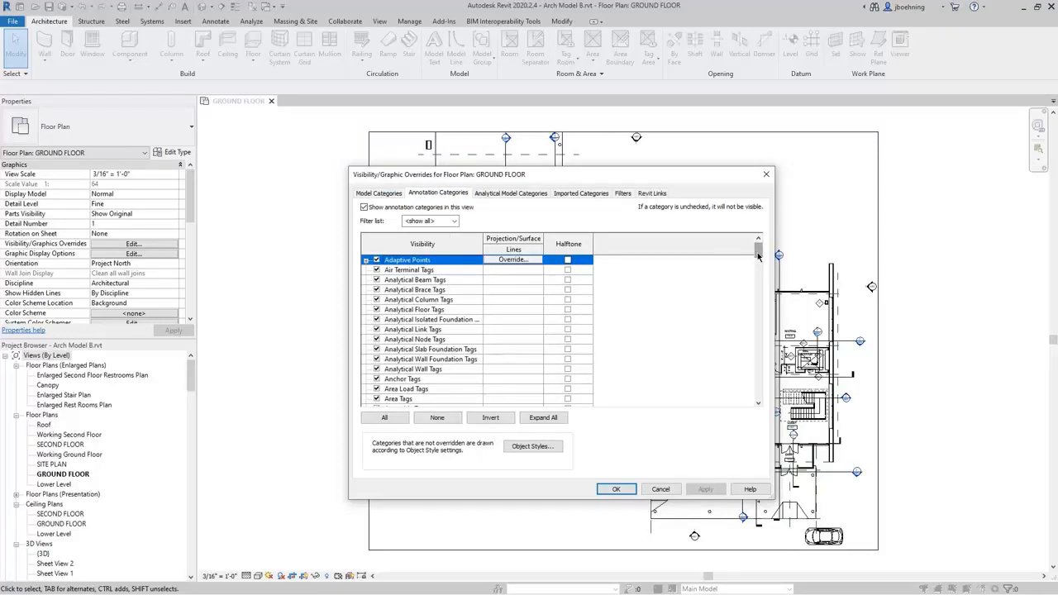
drag(757, 252, 759, 401)
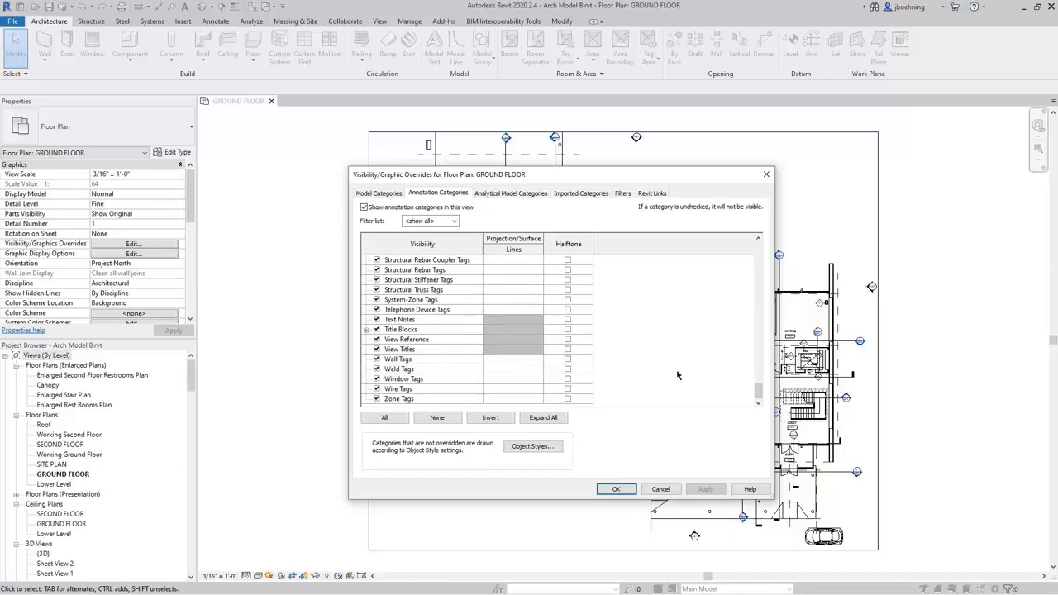
click(660, 490)
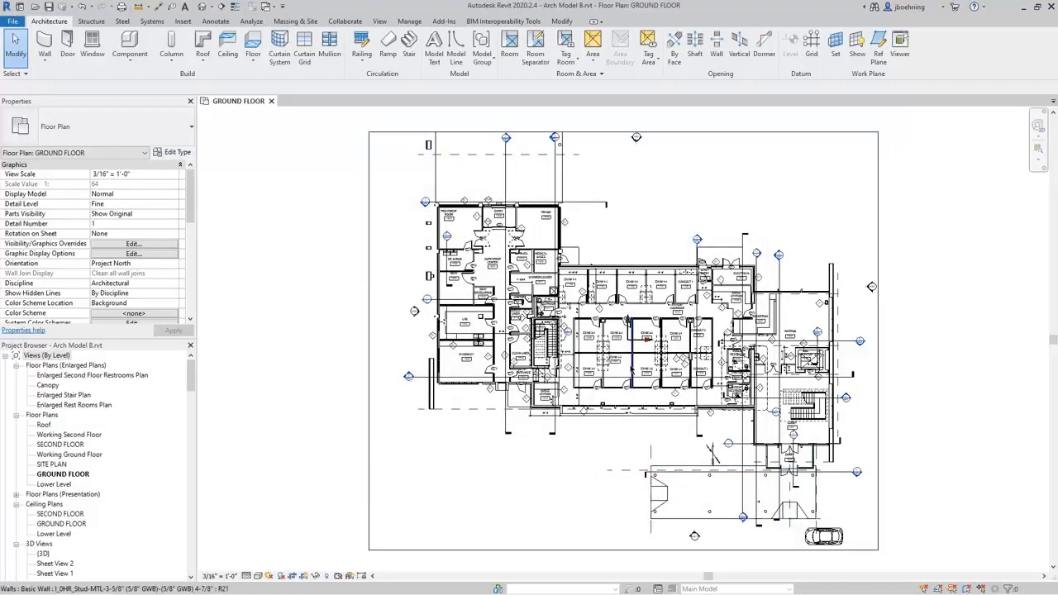
Inspect the category and properties of the corridor wall below the Exam 1 rooms and of door 1104.
scroll(611, 306, up, 5)
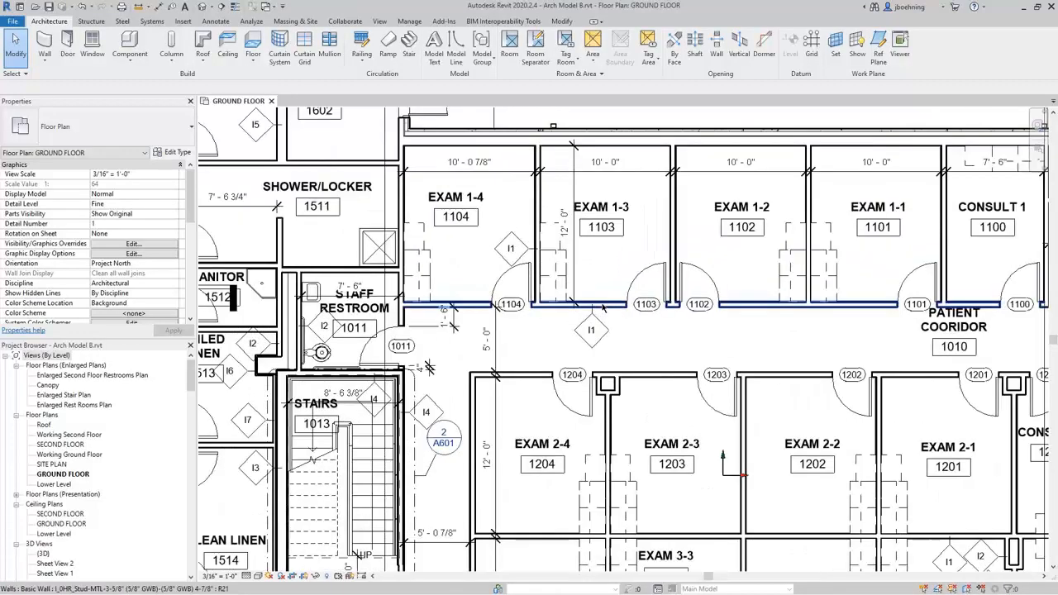
click(610, 306)
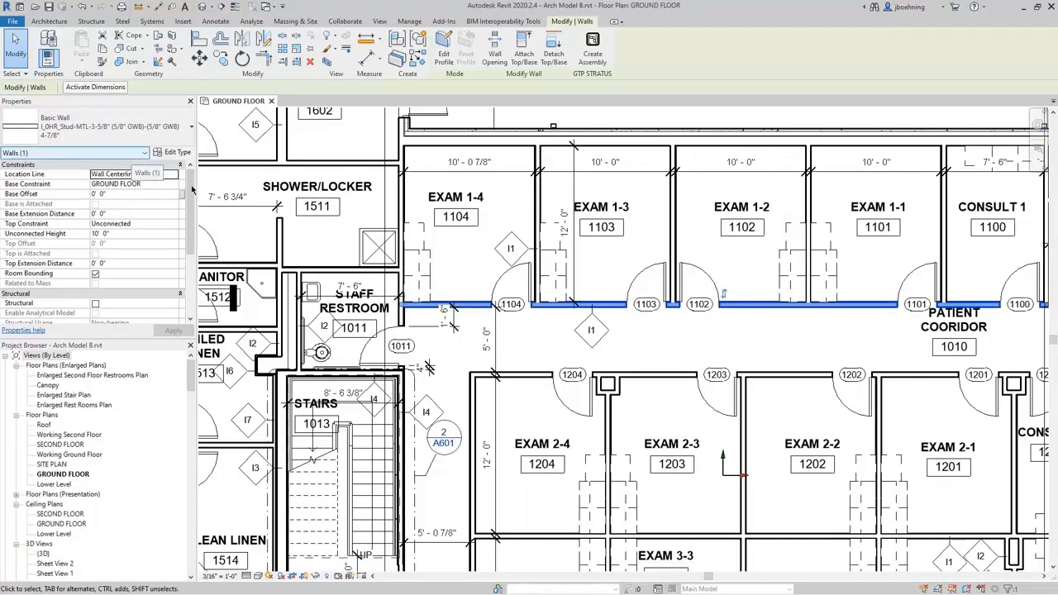
click(497, 283)
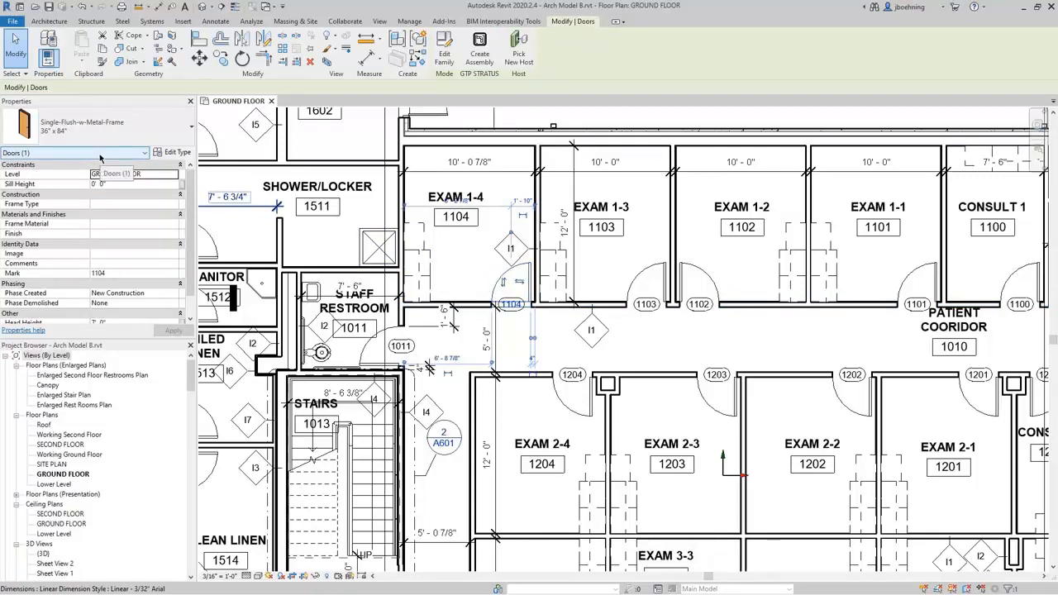
click(692, 345)
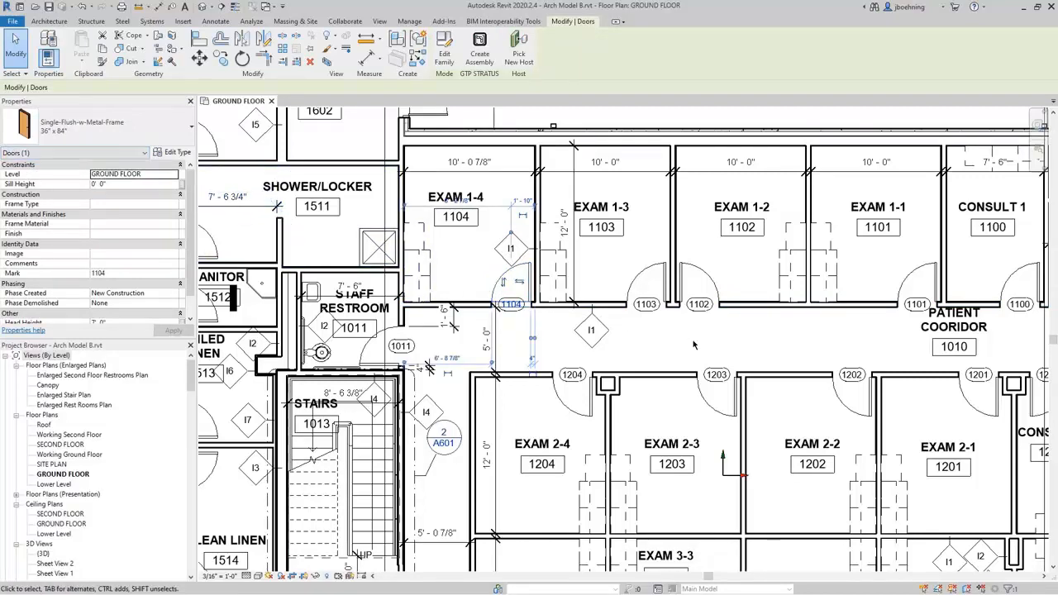
Inspect the properties of the corridor wall above the Exam 2 rooms and of door 1103, clearing each selection.
scroll(694, 345, down, 3)
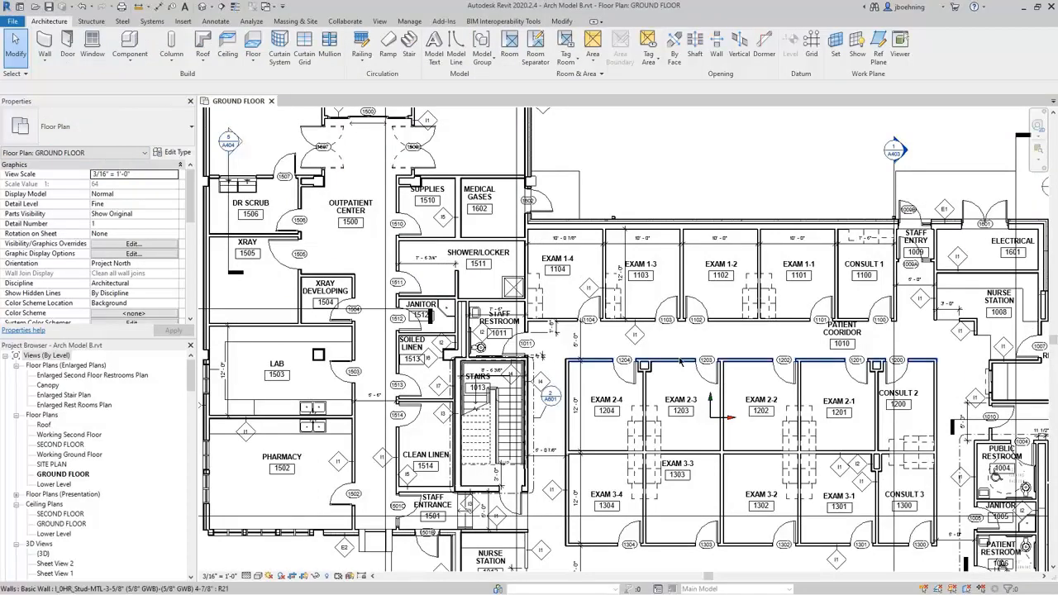
click(680, 361)
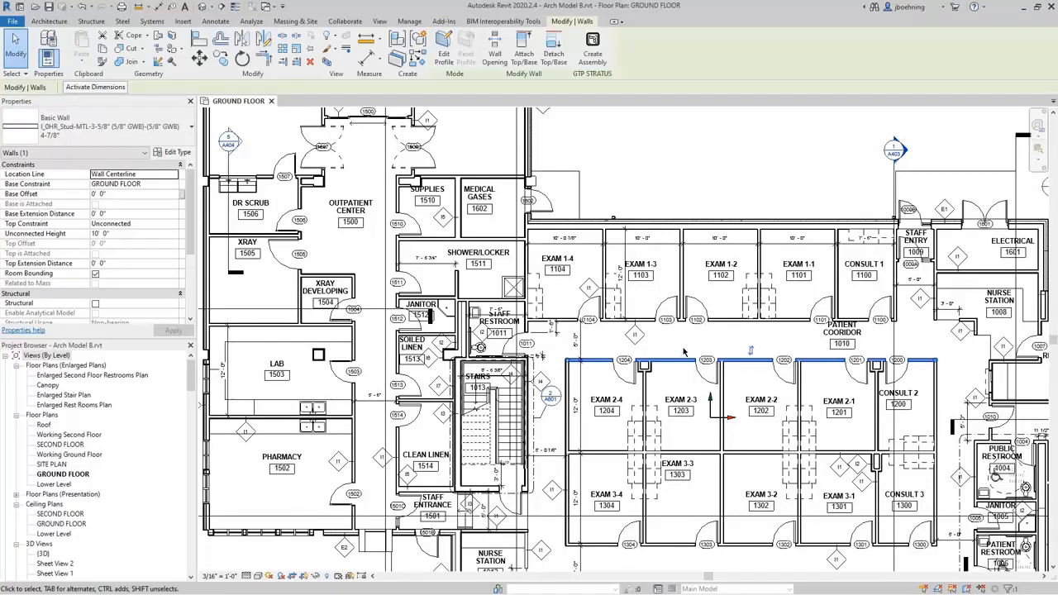
key(Escape)
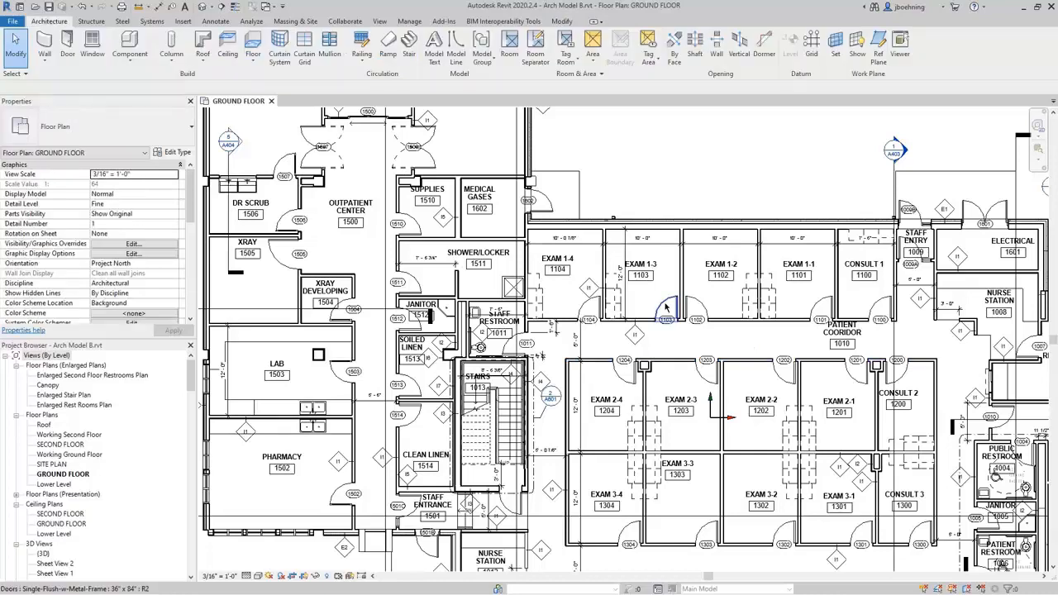
click(666, 308)
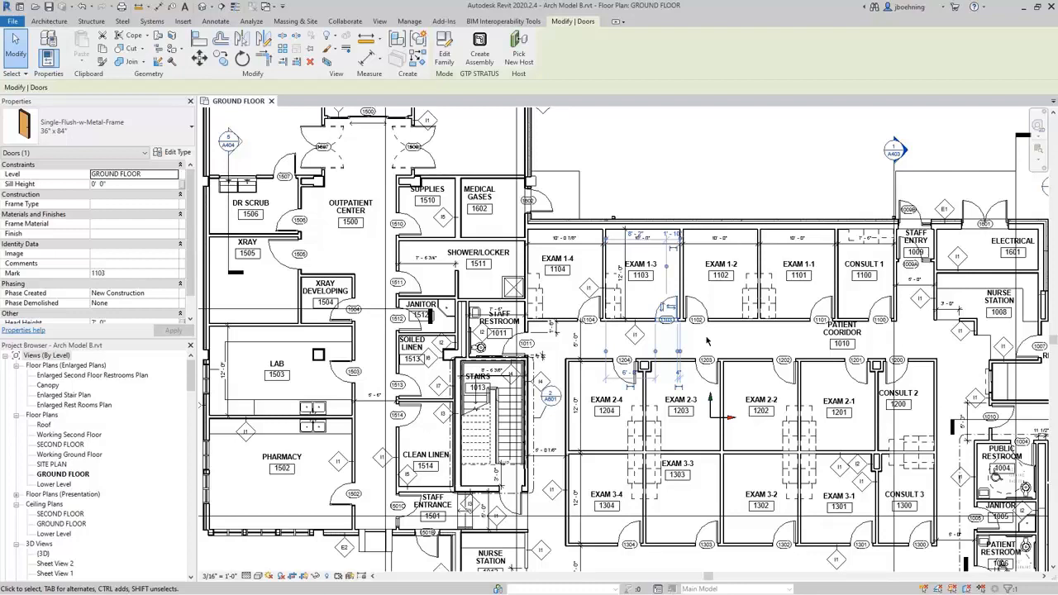
key(Escape)
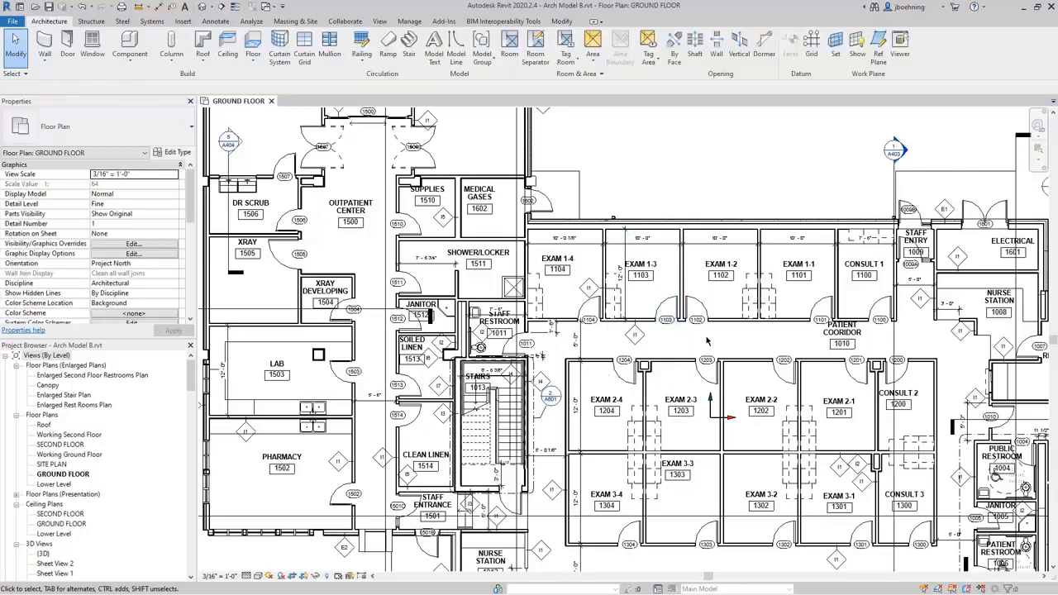
scroll(707, 340, down, 2)
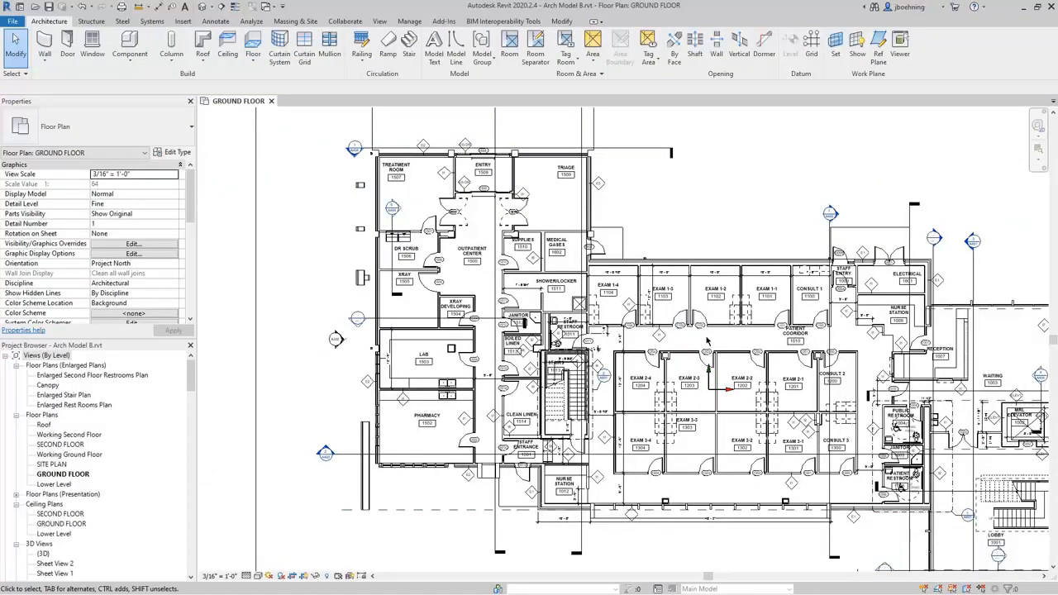
Create a new family from the Generic Model.rft template after comparing the ceiling, face, floor and wall based generic model templates.
click(14, 23)
mouse_move(38, 66)
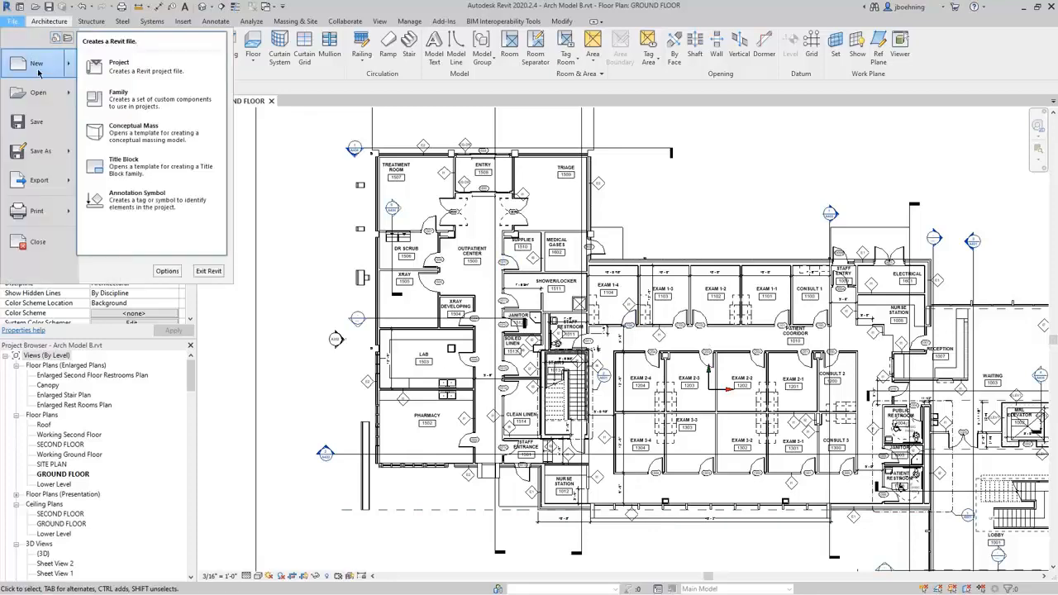
click(156, 104)
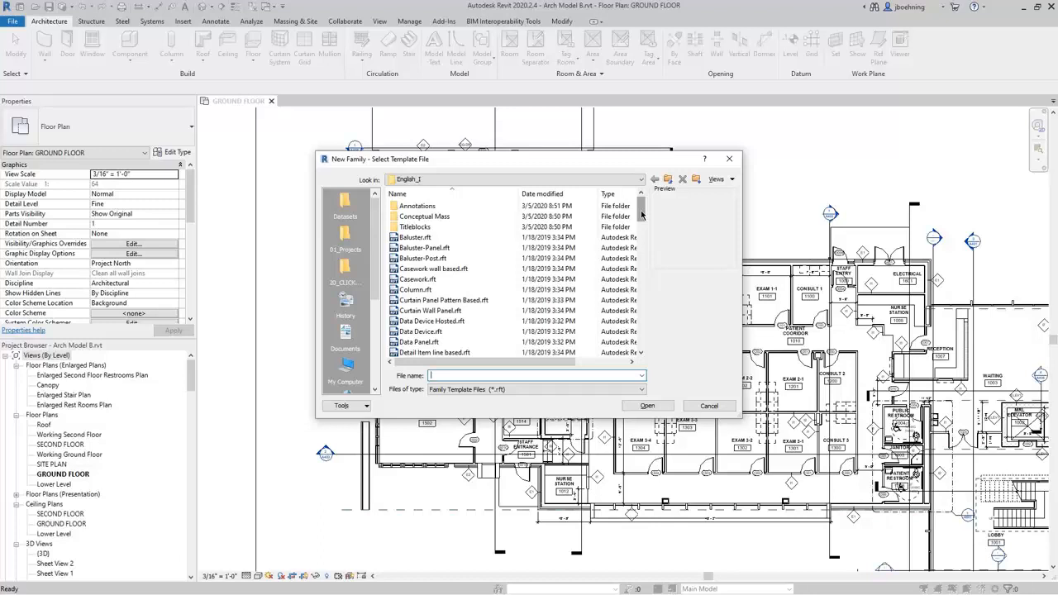
drag(641, 214, 639, 266)
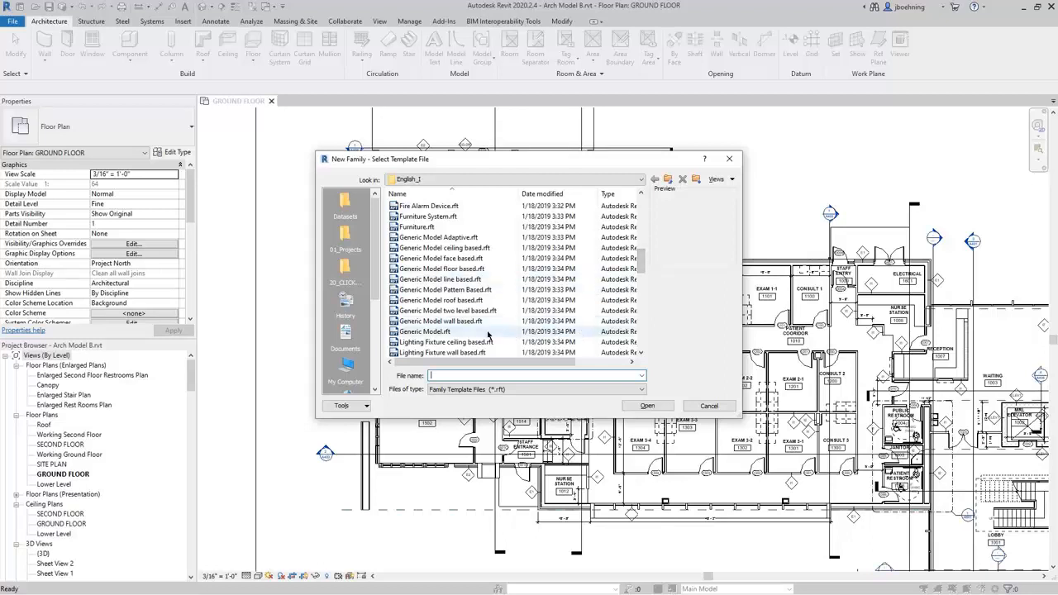
click(487, 247)
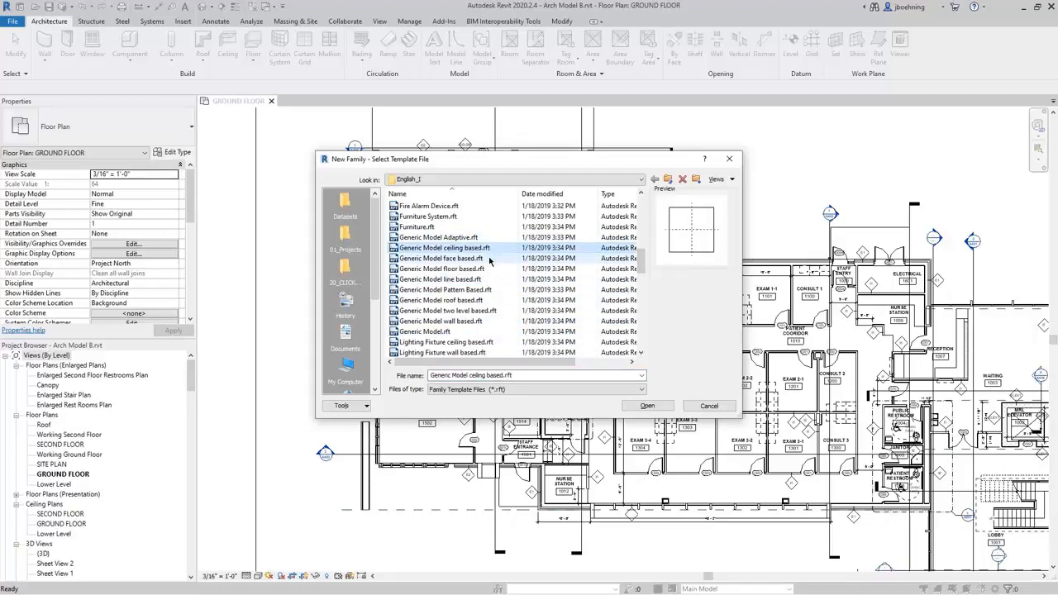
click(489, 258)
click(490, 269)
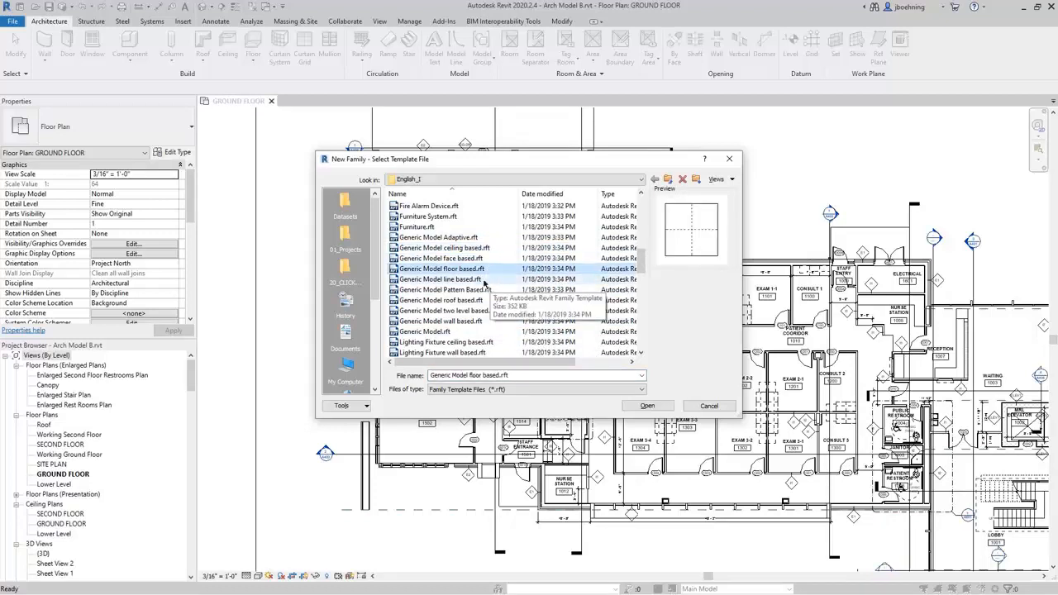
click(472, 259)
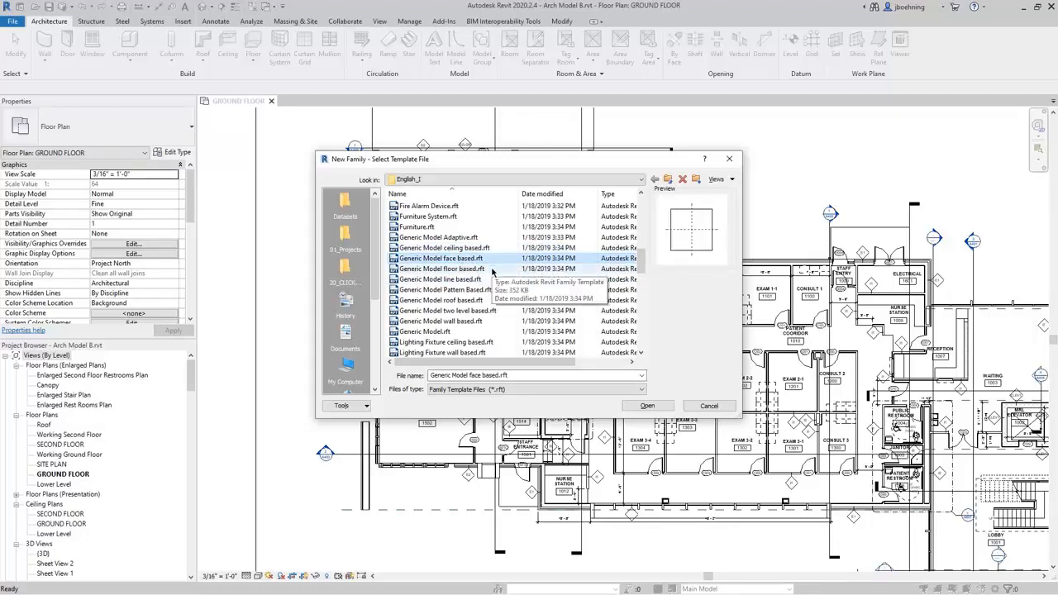
click(462, 321)
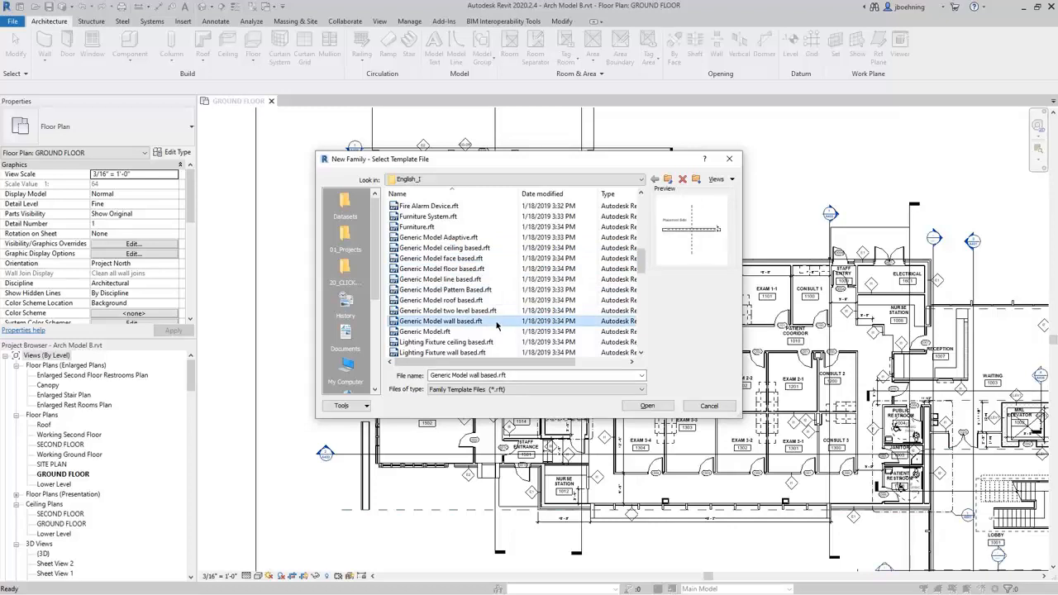
click(444, 331)
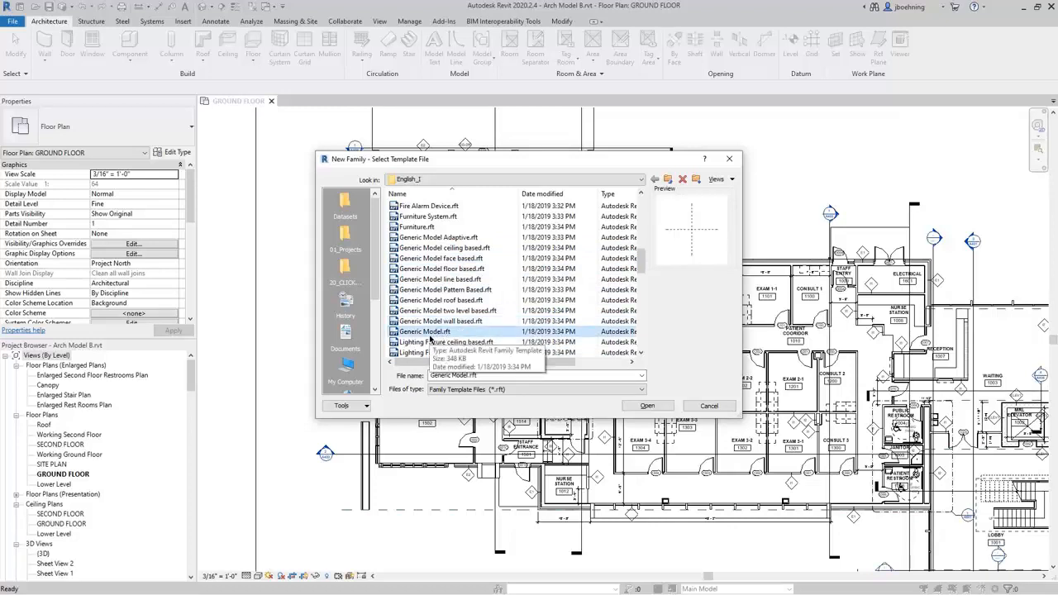
click(646, 406)
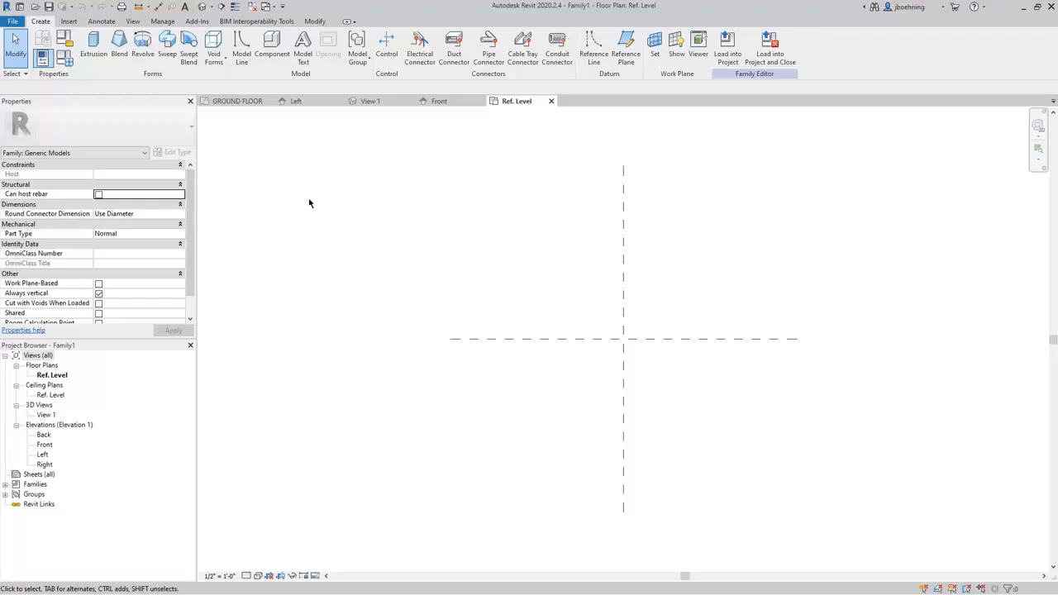
Review the available categories in the new family's Family Category and Parameters settings, and cancel without changing the category.
click(66, 47)
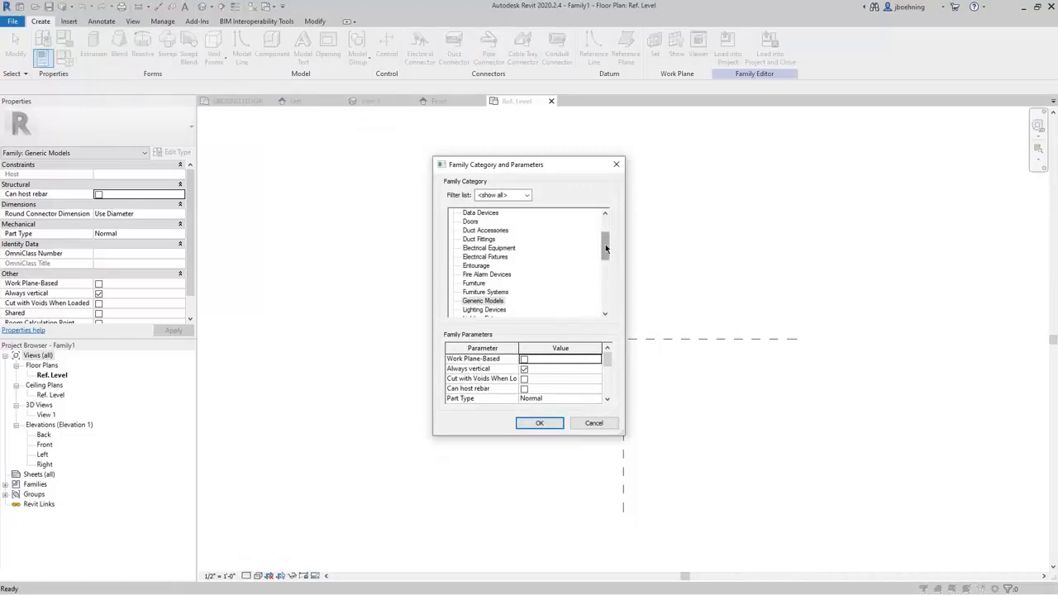
mouse_move(605, 246)
mouse_down()
mouse_move(607, 233)
mouse_move(611, 260)
mouse_up()
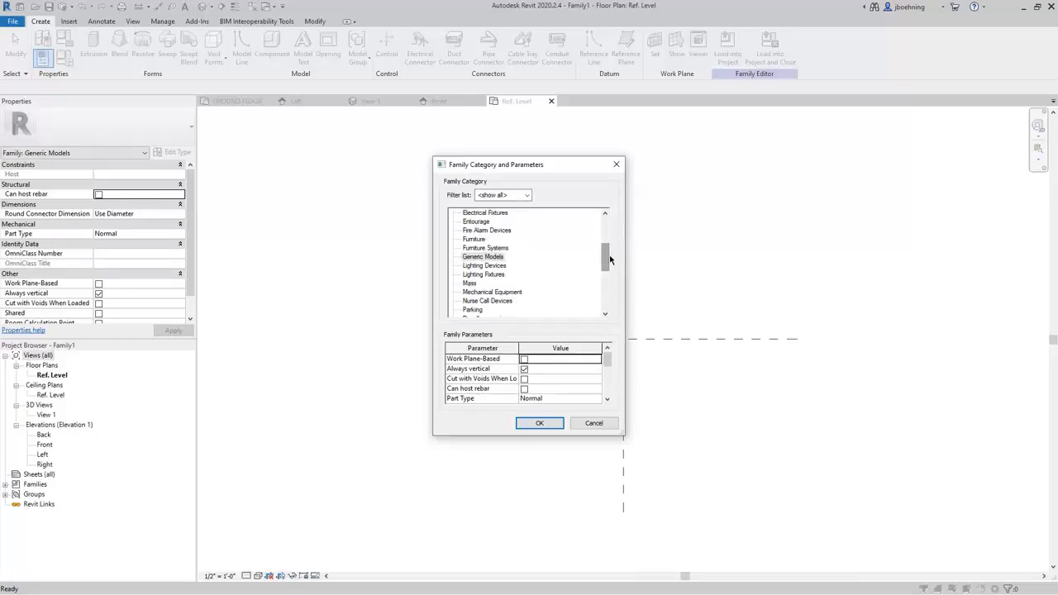
drag(605, 262, 604, 306)
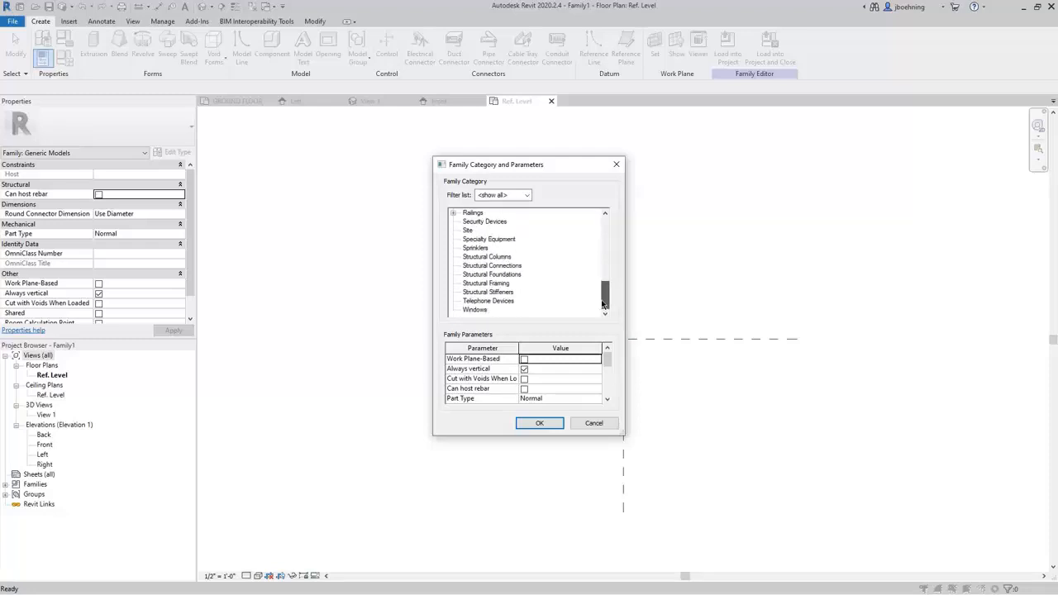
drag(603, 303, 607, 258)
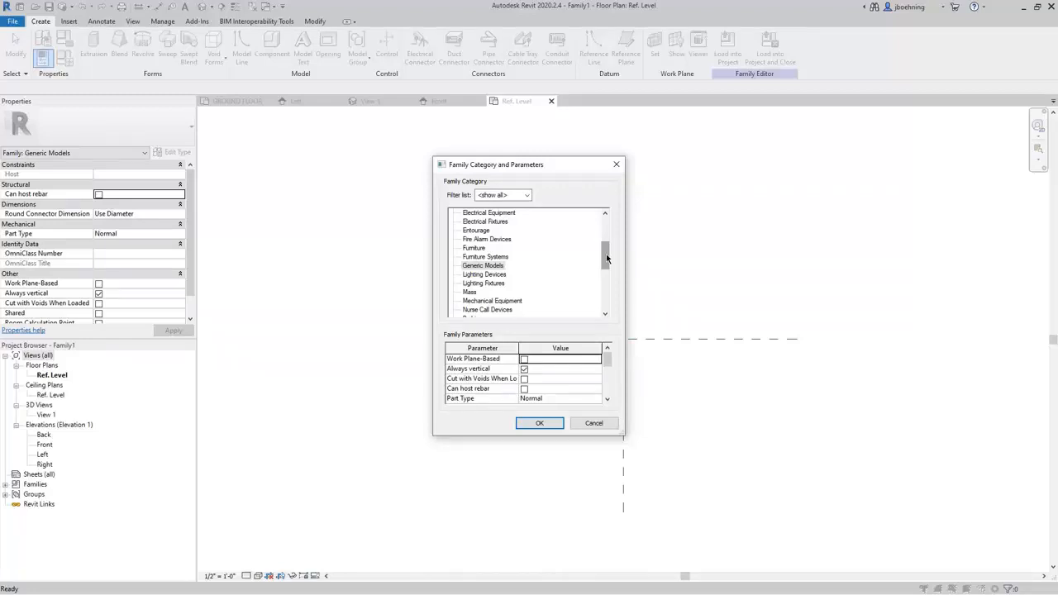
click(604, 425)
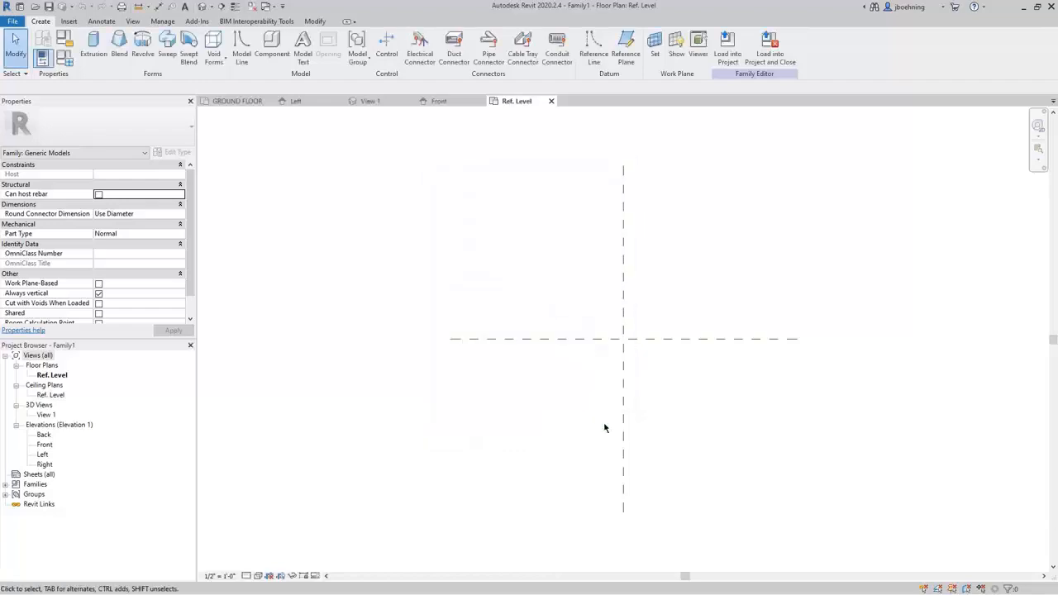
Return to the GROUND FLOOR plan and open the family of double-acting glass door 1507 at the Treatment Room for editing.
click(241, 106)
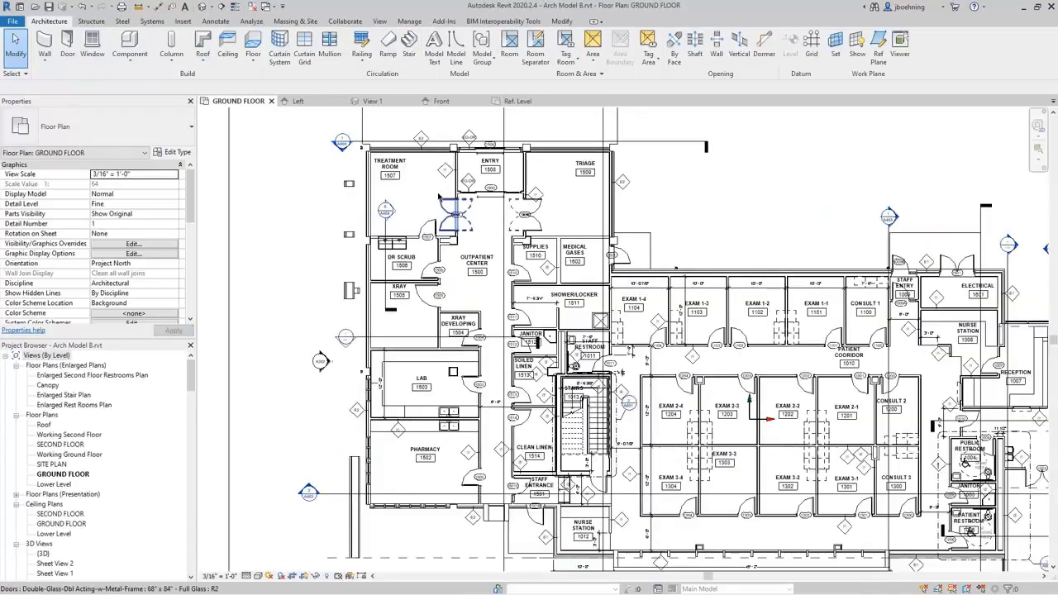
scroll(438, 197, up, 4)
click(447, 212)
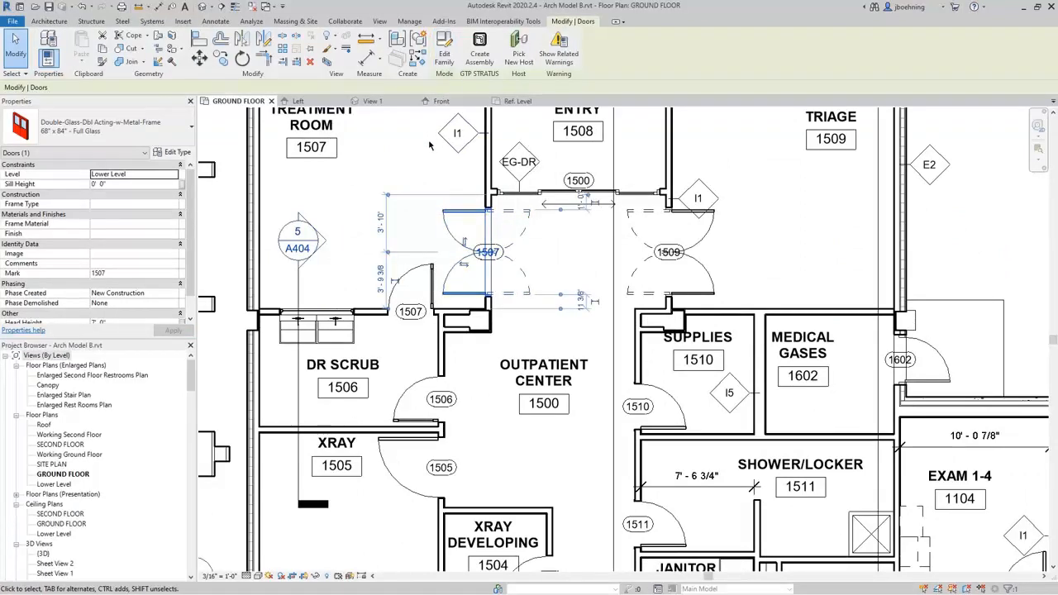
scroll(465, 227, up, 3)
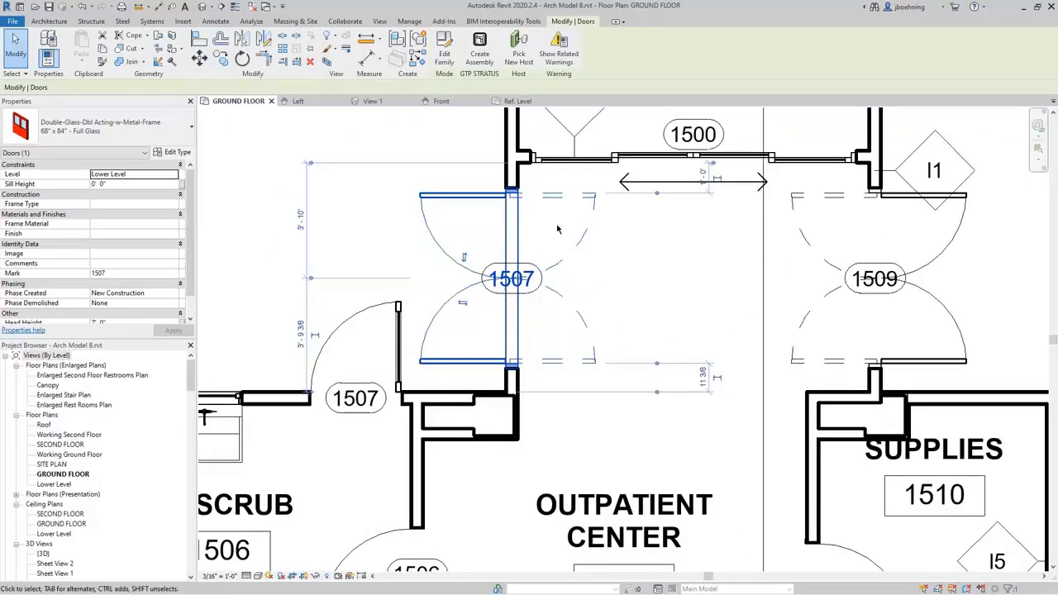
click(604, 252)
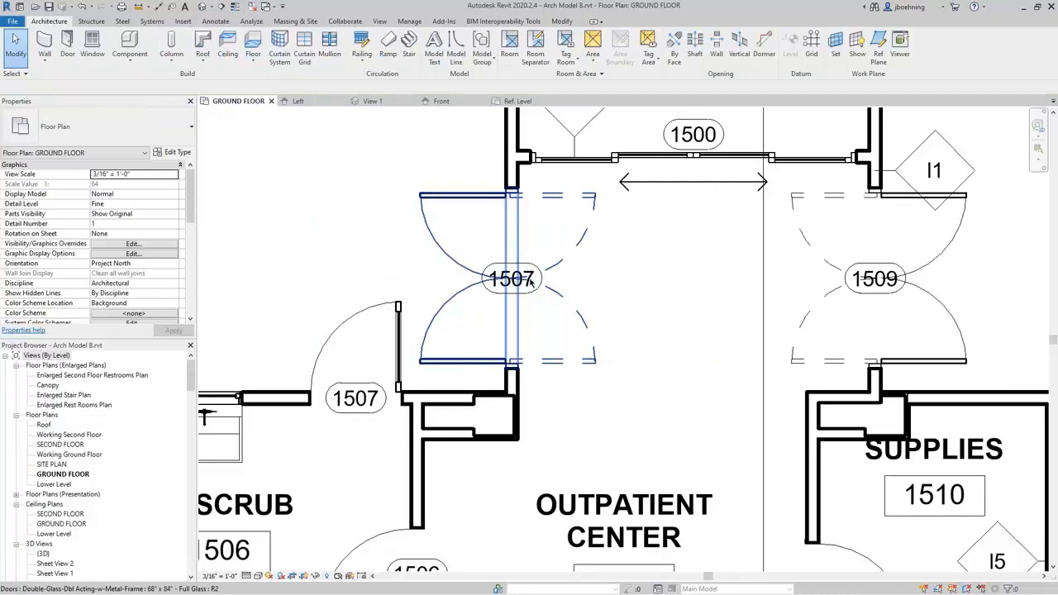
click(584, 253)
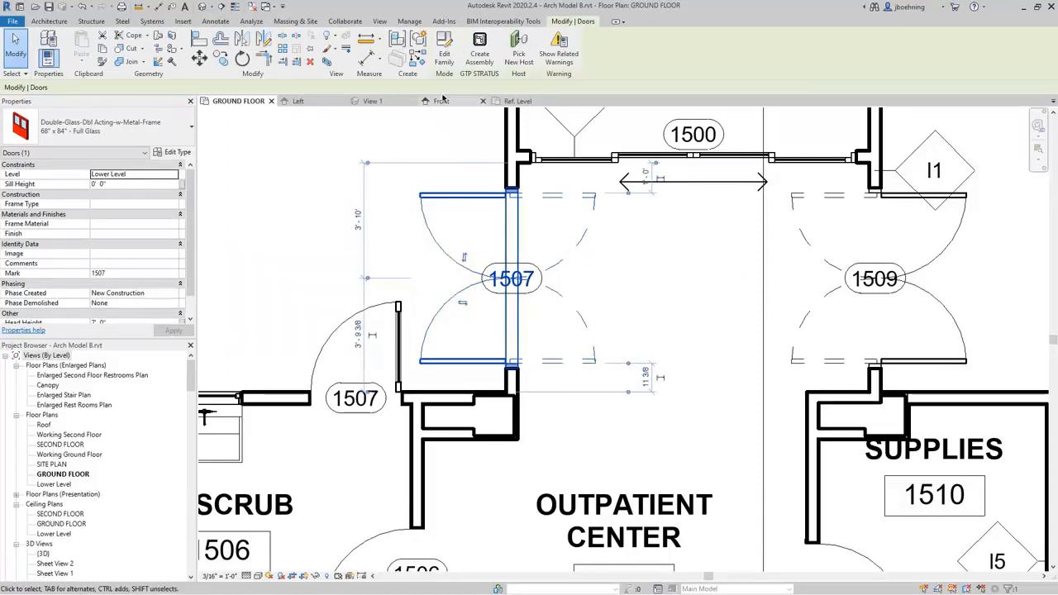
click(444, 56)
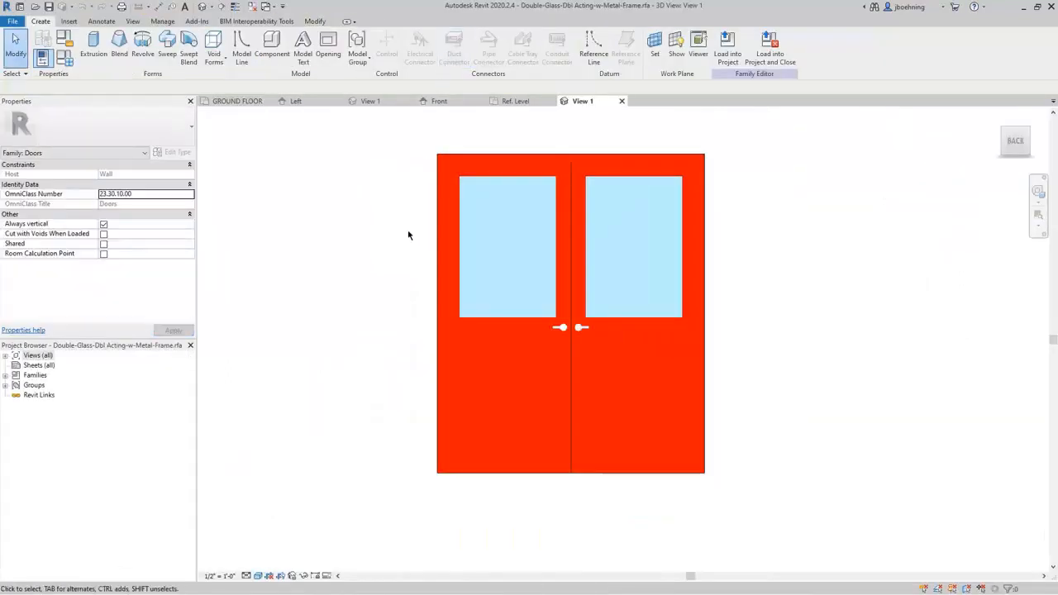
Examine the double door family in 3D at an angle, and open its Floor Line floor plan.
shift+middle_drag(408, 238, 303, 387)
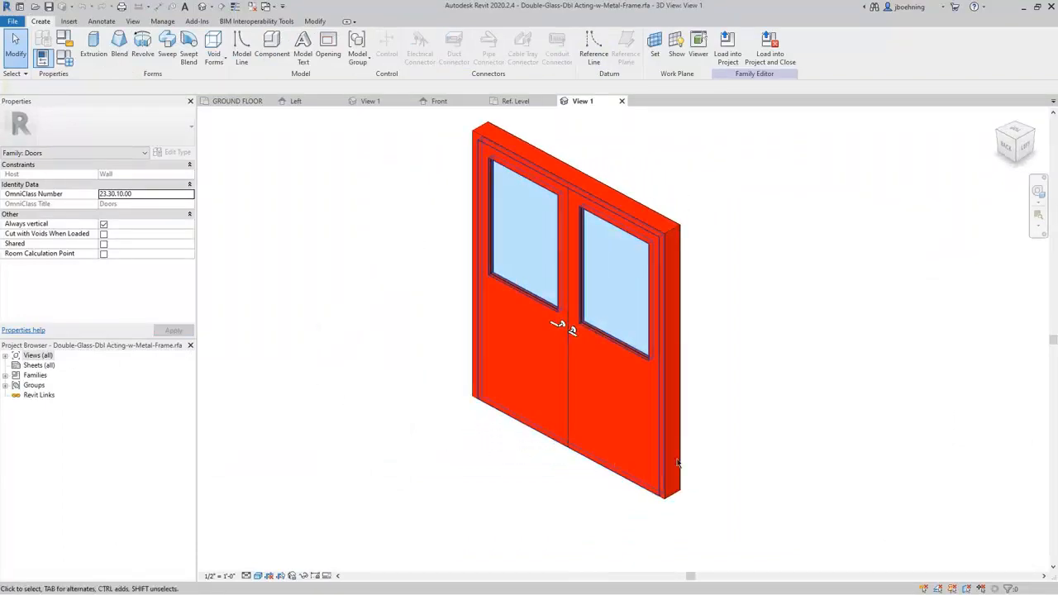
mouse_move(783, 408)
shift+middle_down()
mouse_move(744, 414)
mouse_move(595, 364)
mouse_move(672, 397)
mouse_move(794, 398)
shift+middle_up()
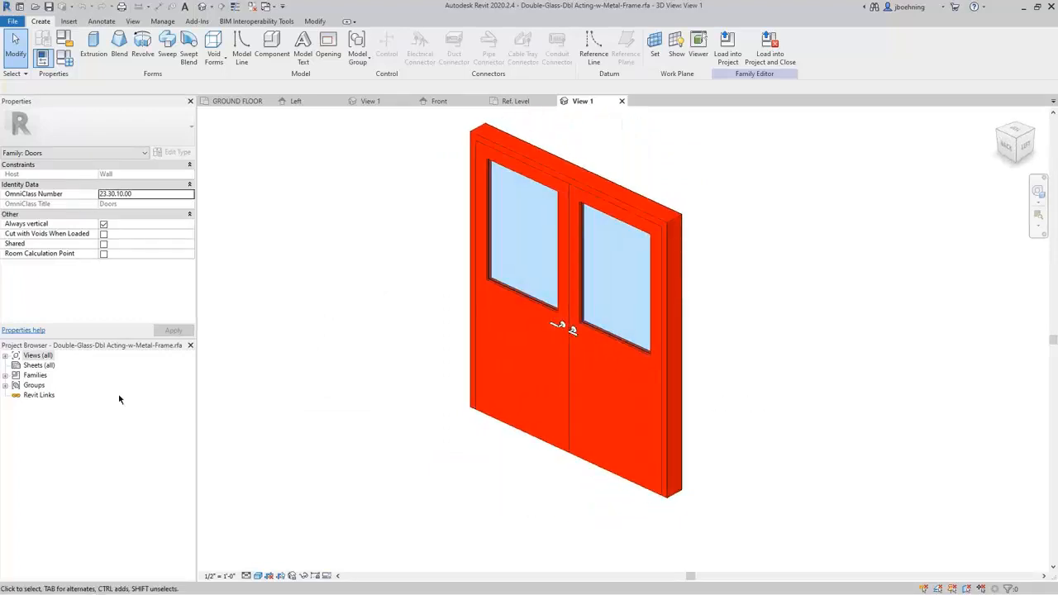
double_click(13, 357)
click(15, 365)
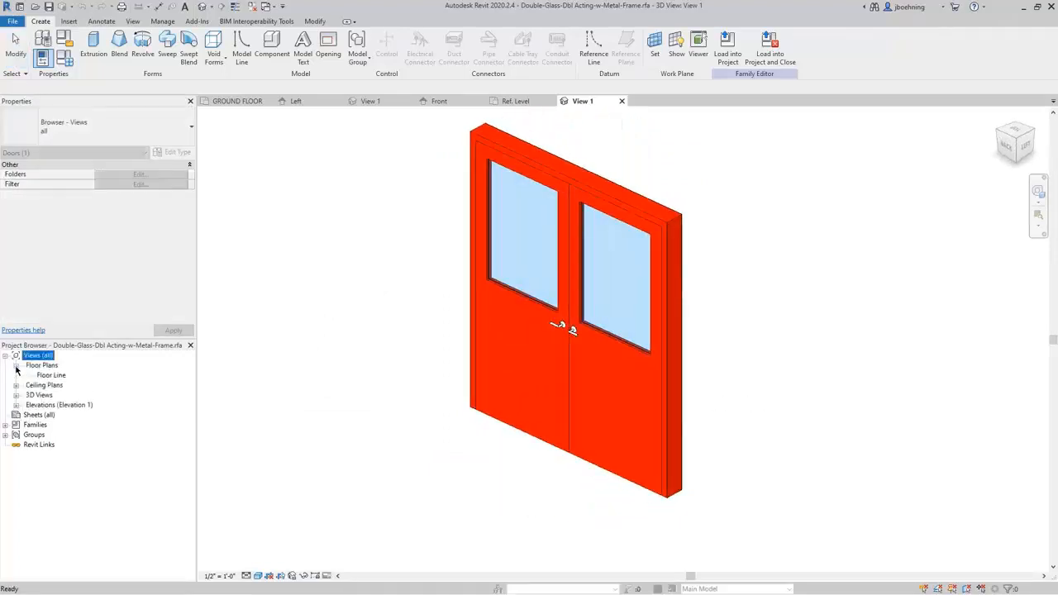
click(48, 376)
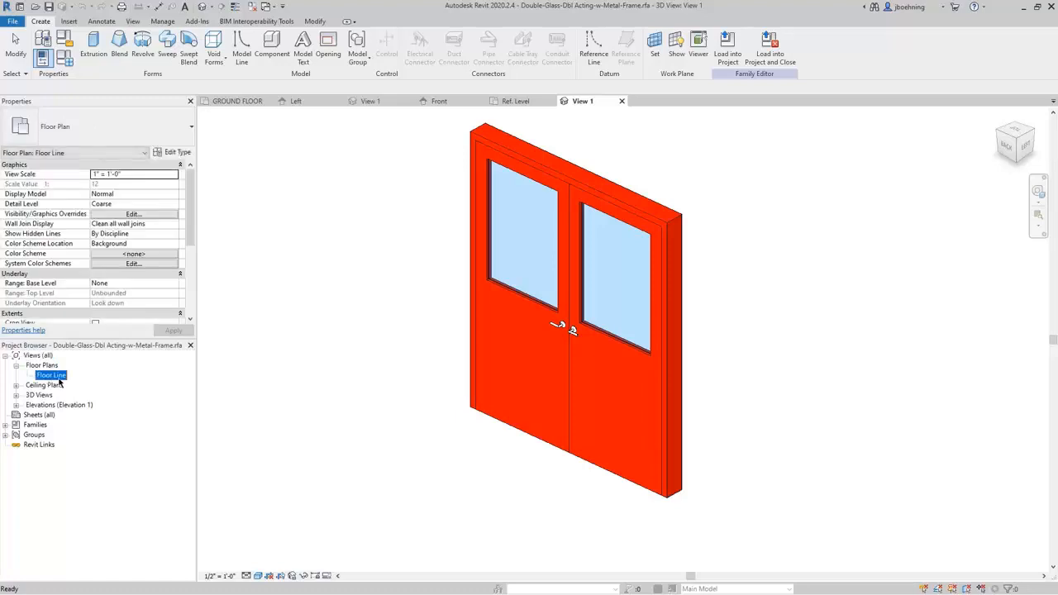
double_click(51, 375)
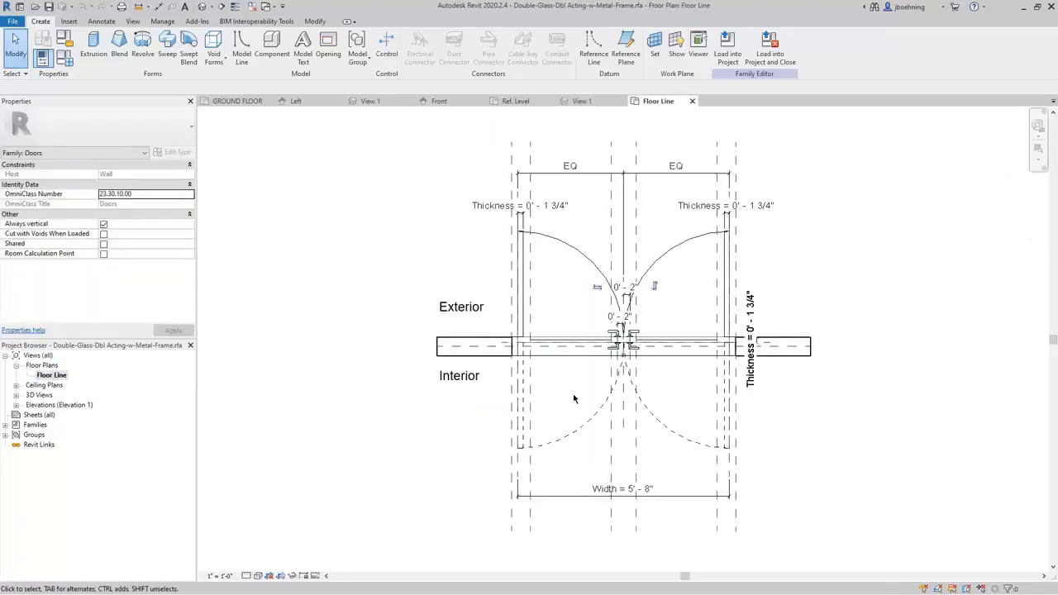
scroll(662, 391, up, 2)
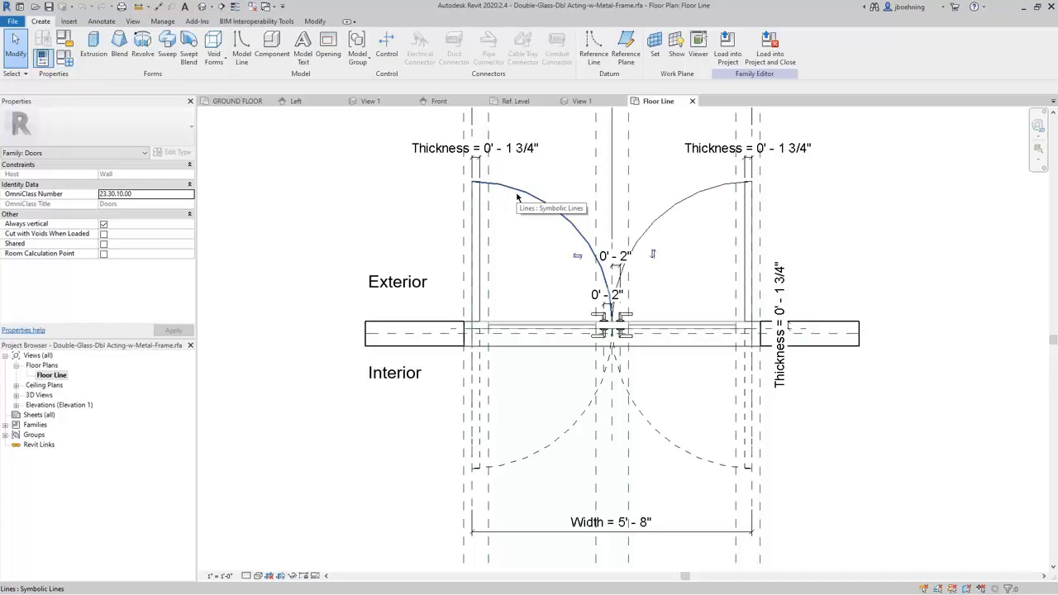
Check the available line subcategories for the dashed interior swing arc, and clear the selection without changing it.
click(557, 444)
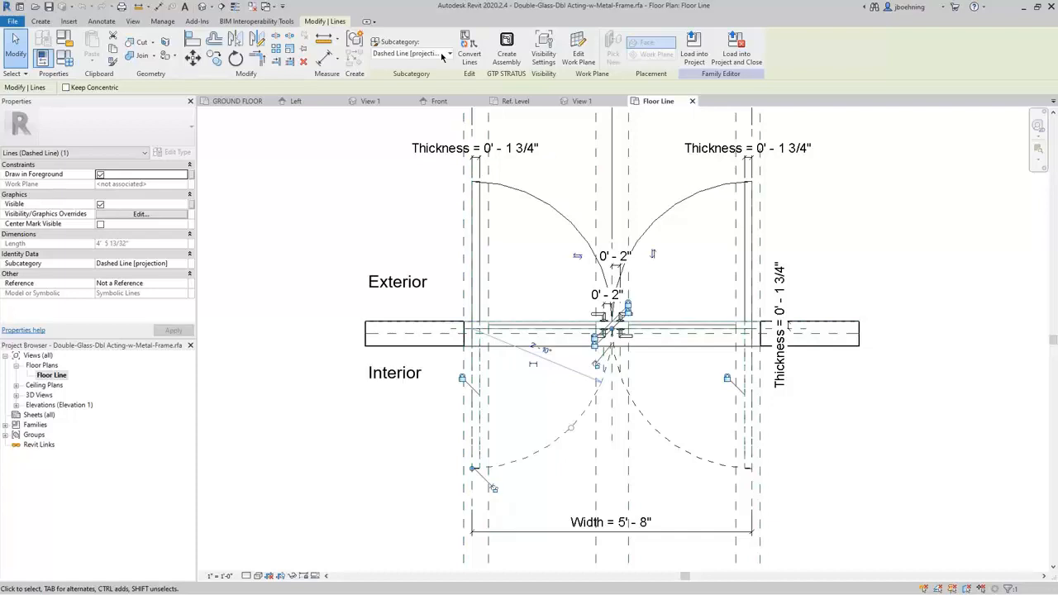
click(442, 55)
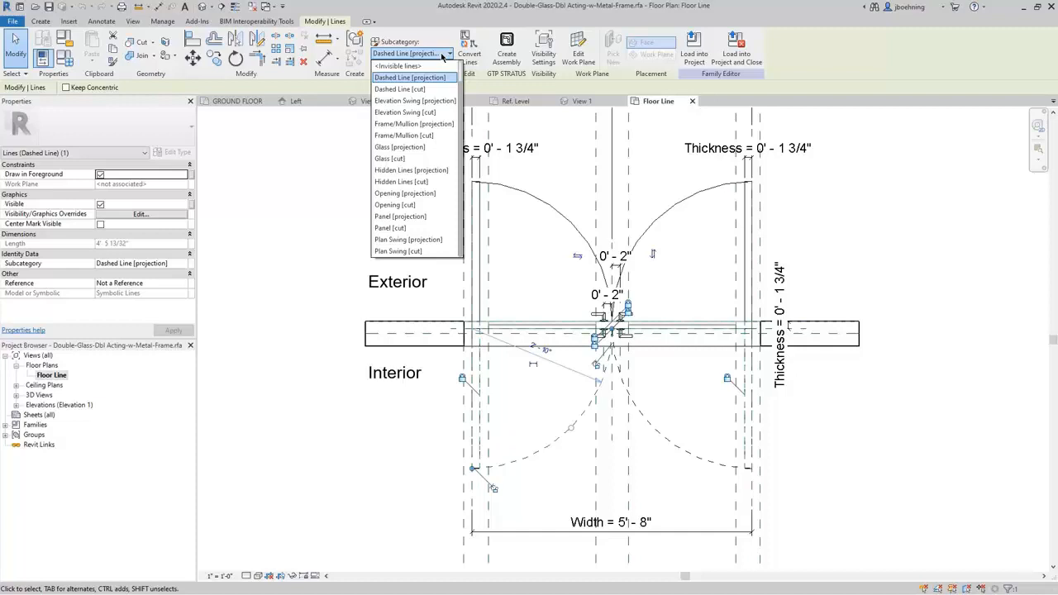
click(442, 55)
click(371, 218)
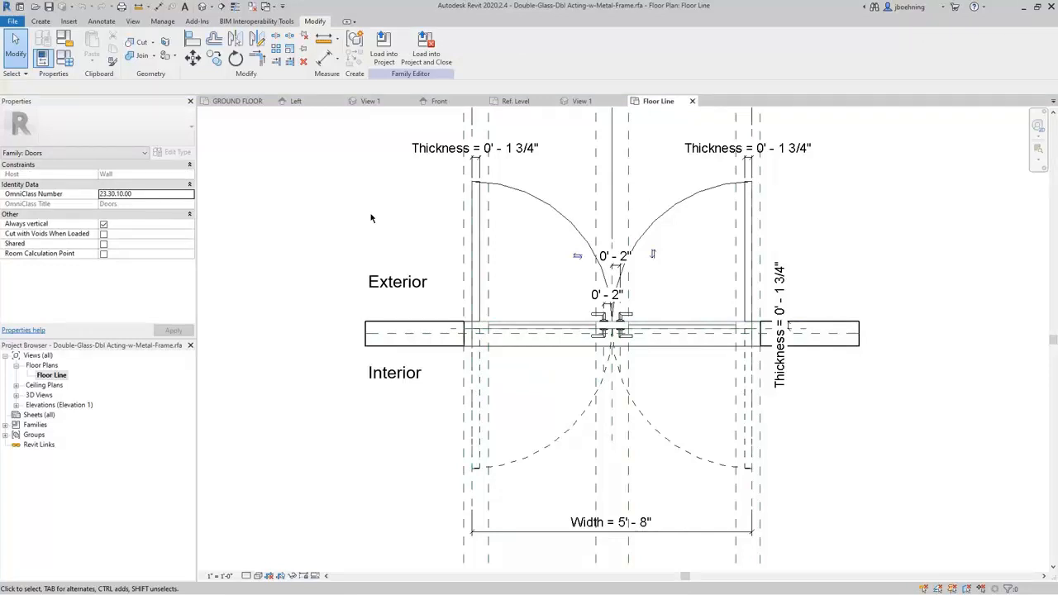
Review the Doors subcategories in the GROUND FLOOR plan's Visibility/Graphic Overrides, and cancel without changes.
click(247, 101)
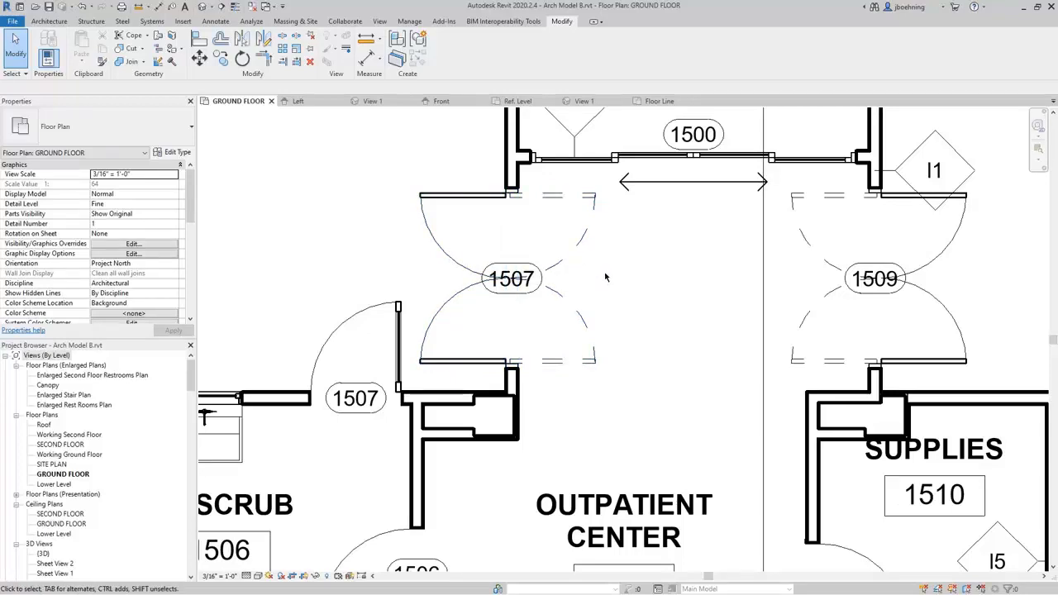
key(v)
key(g)
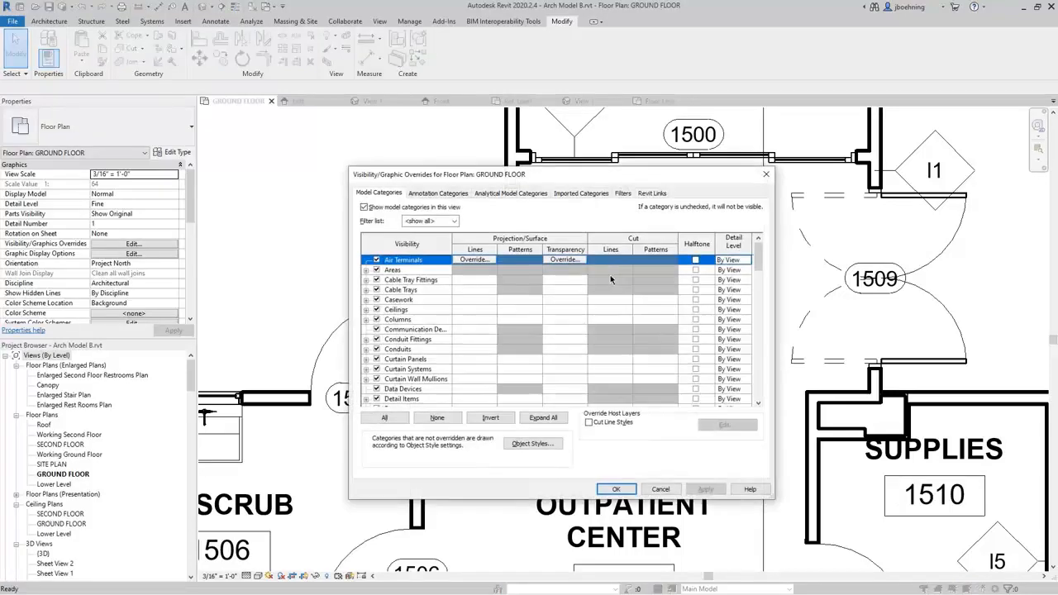
drag(760, 261, 759, 280)
click(366, 310)
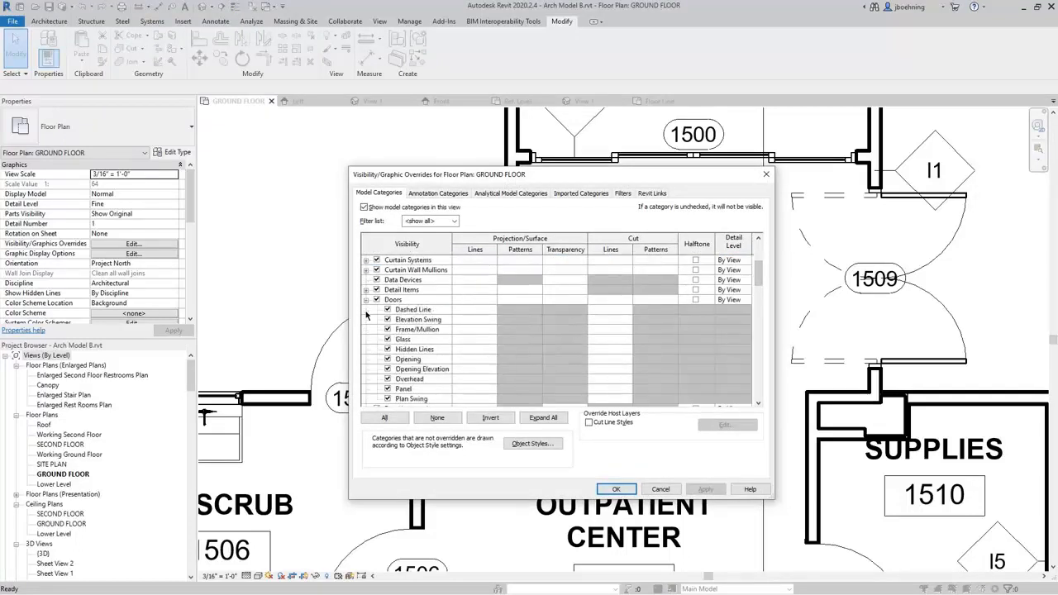
scroll(366, 339, down, 1)
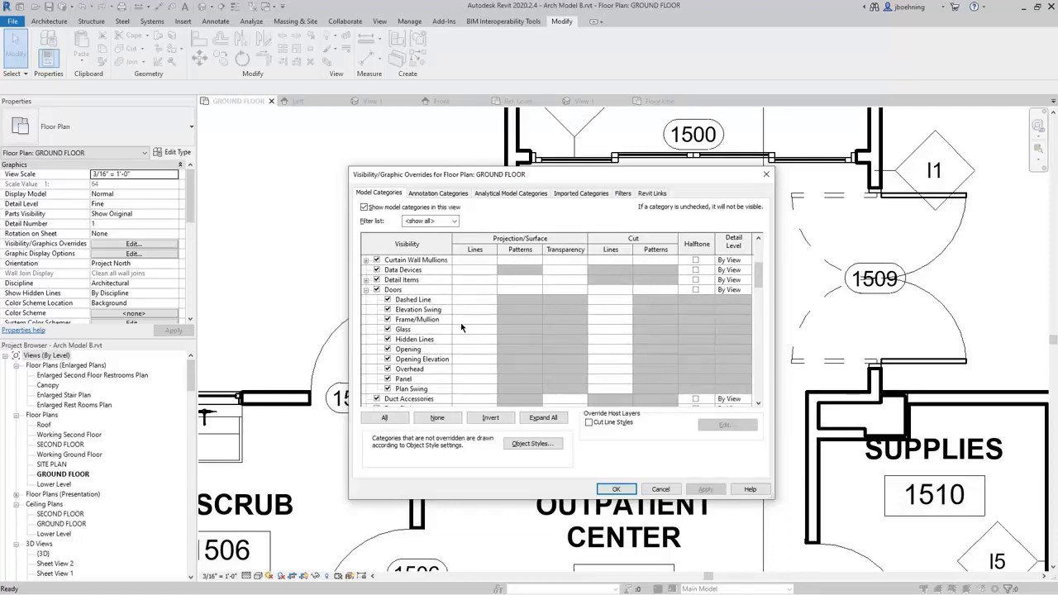
scroll(461, 329, down, 1)
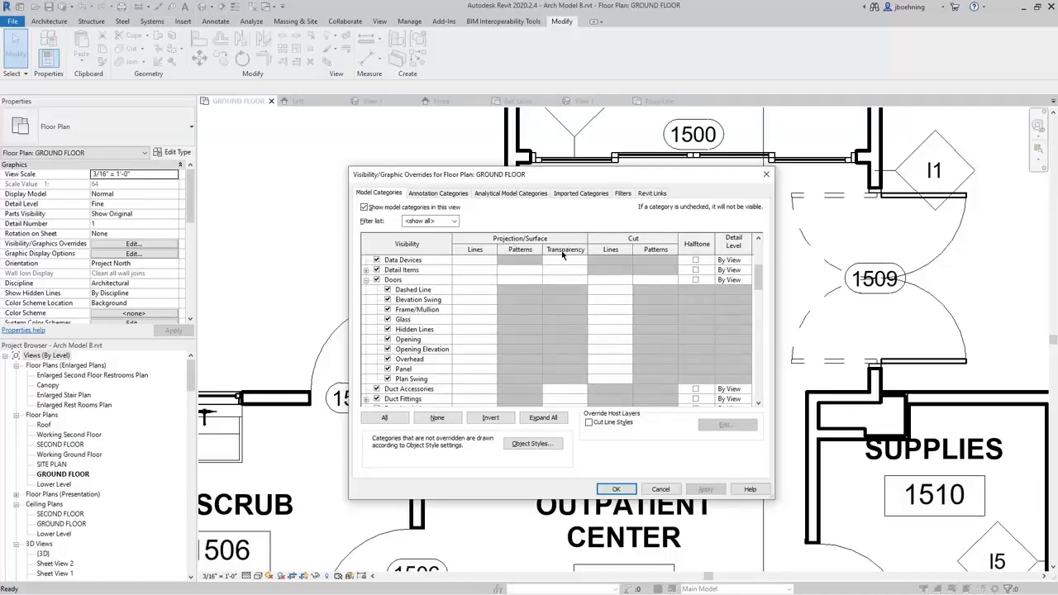
click(660, 489)
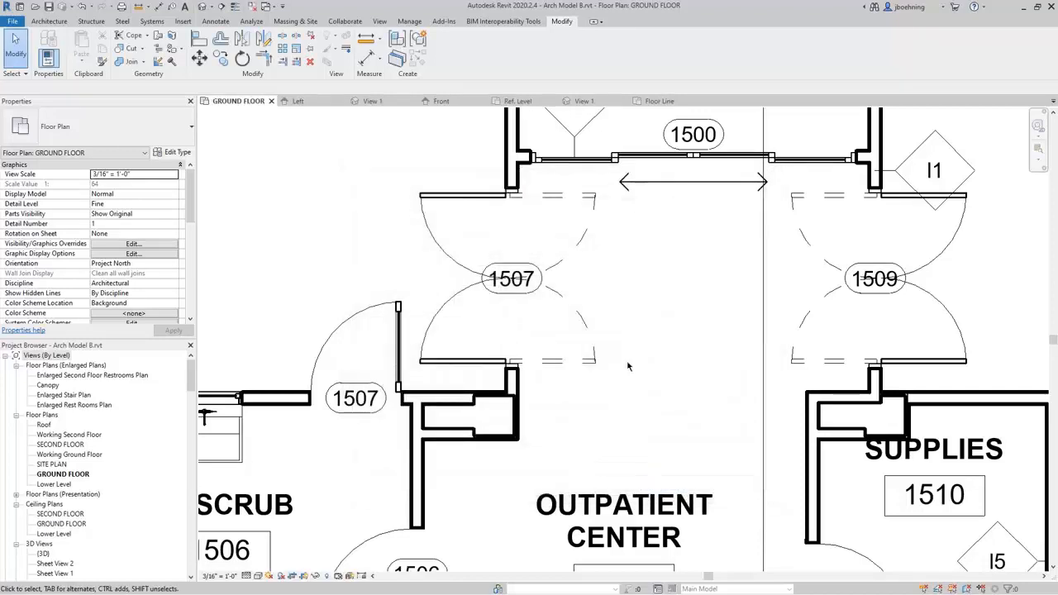
Return to the door family's Floor Line plan and 3D view, inspect the door panel extrusion's properties, and clear the selection.
click(666, 101)
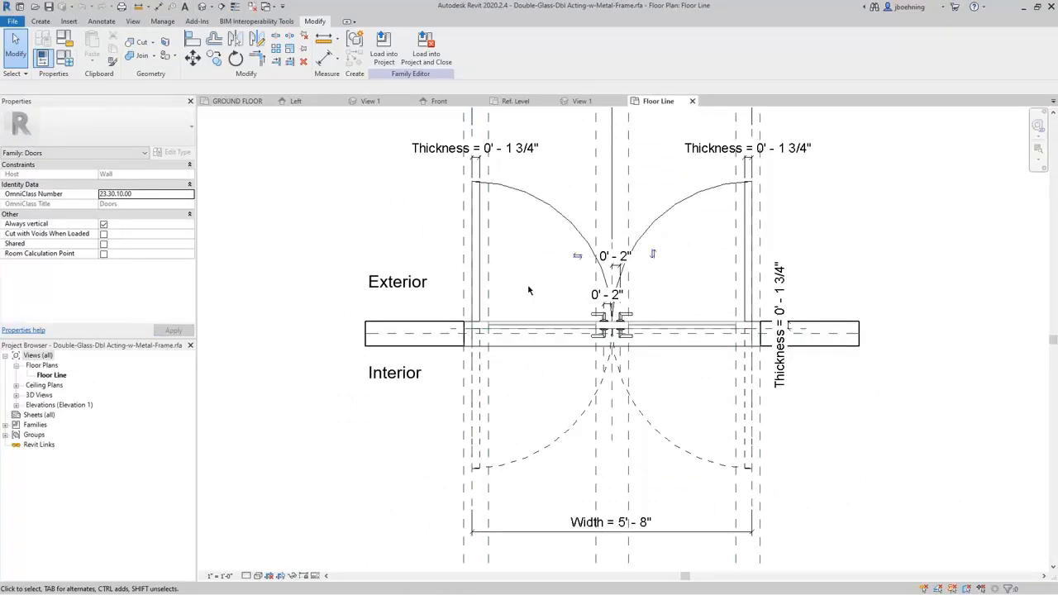
middle_drag(529, 287, 480, 322)
click(588, 102)
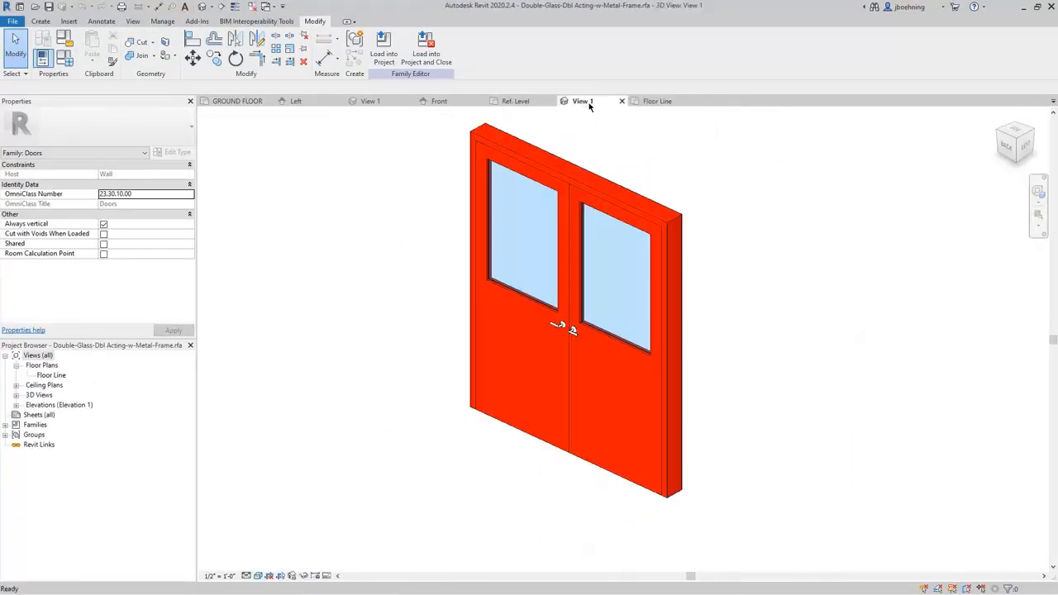
click(551, 189)
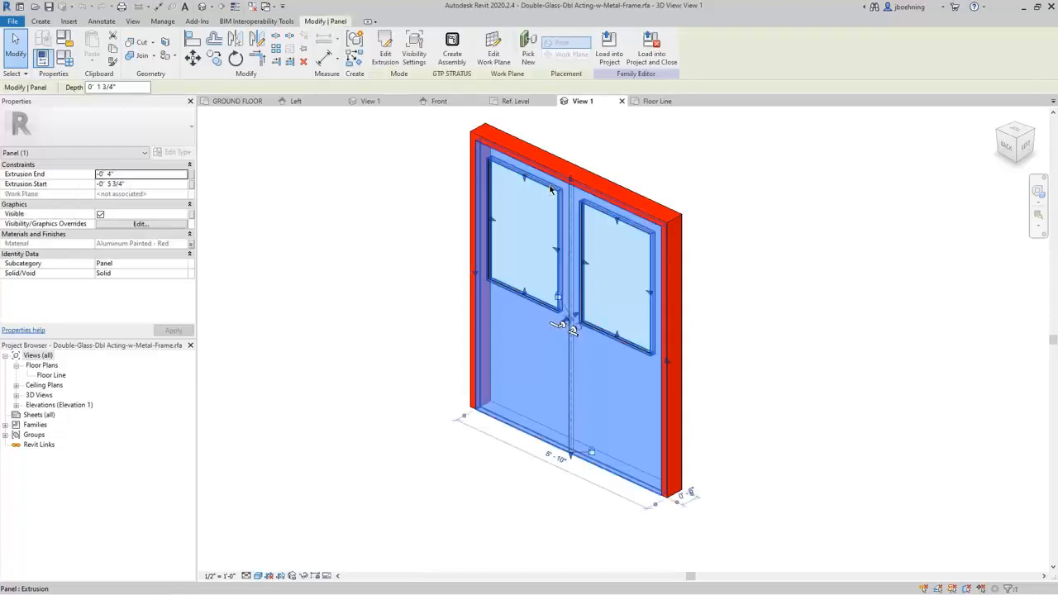
click(419, 222)
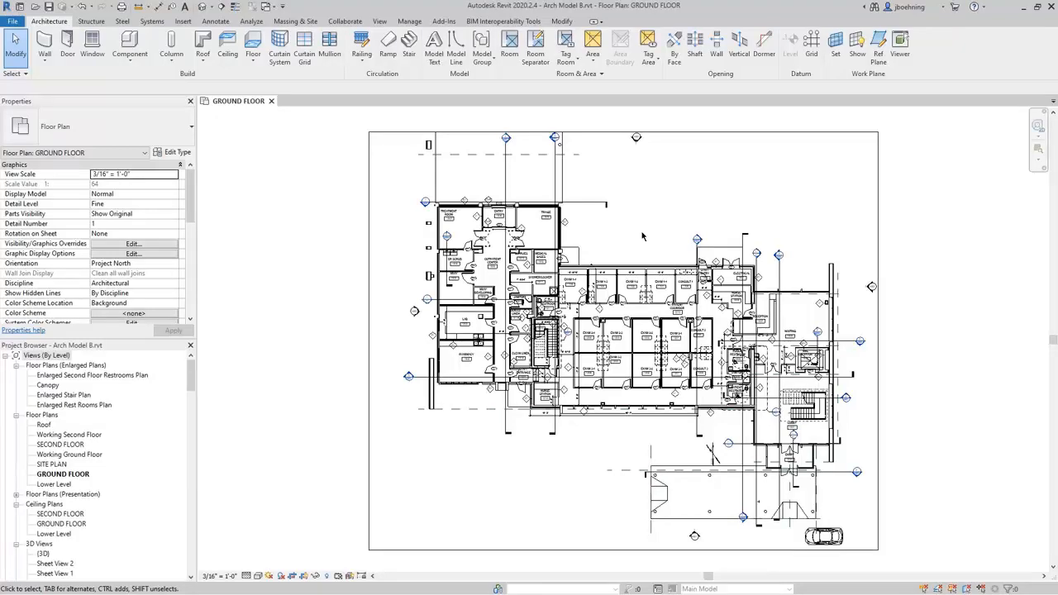
Inspect the properties of door 1102 at Exam 1-2 in the GROUND FLOOR plan, and clear the selection.
scroll(633, 266, up, 6)
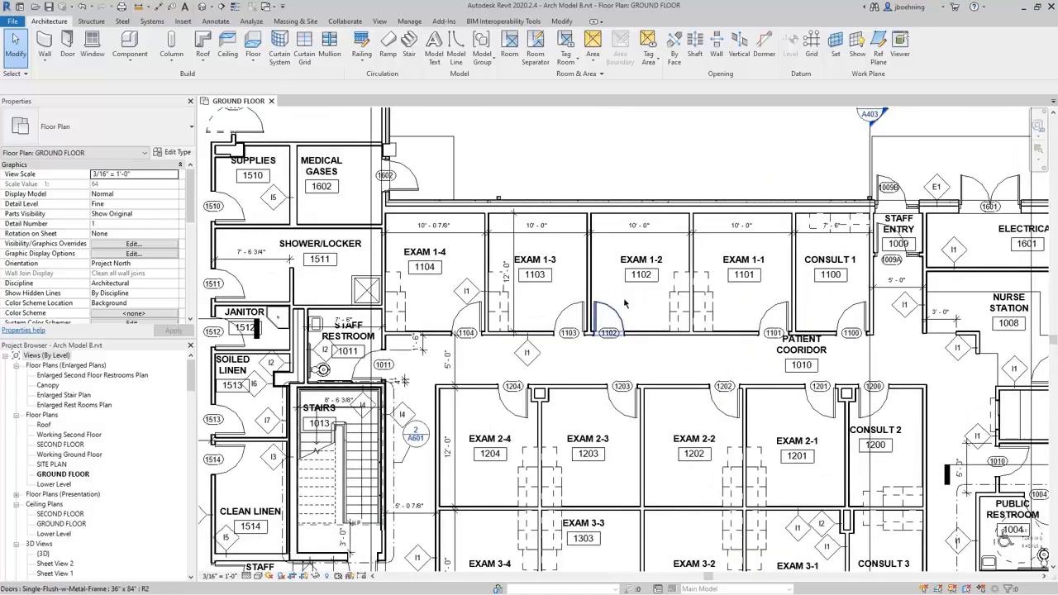
click(614, 315)
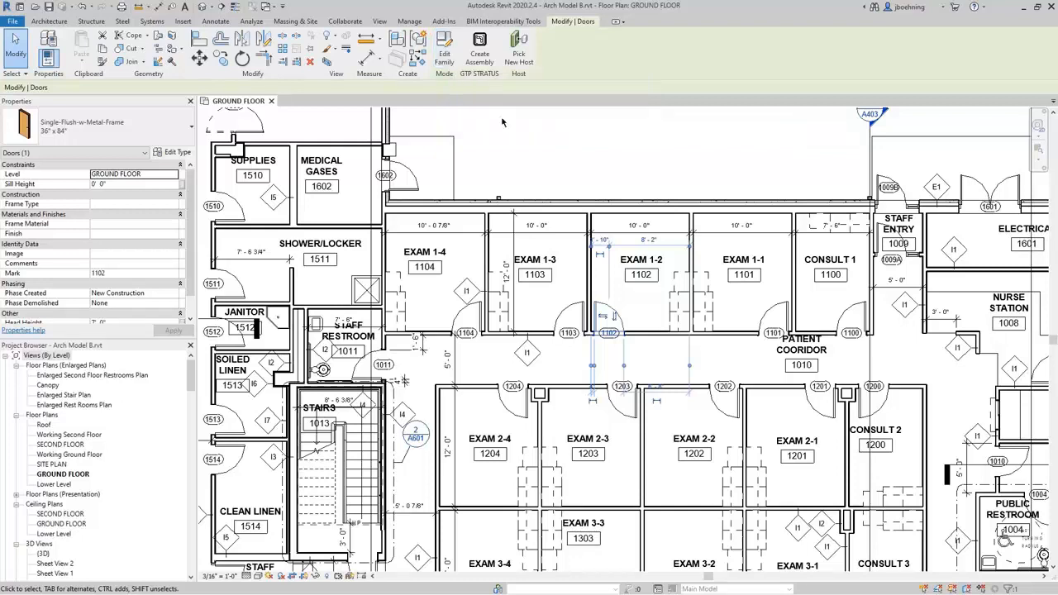
click(582, 170)
Examine the type properties and layer structure of the exterior wall above the Exam 1 rooms, cancelling without changes and clearing the selection.
click(600, 204)
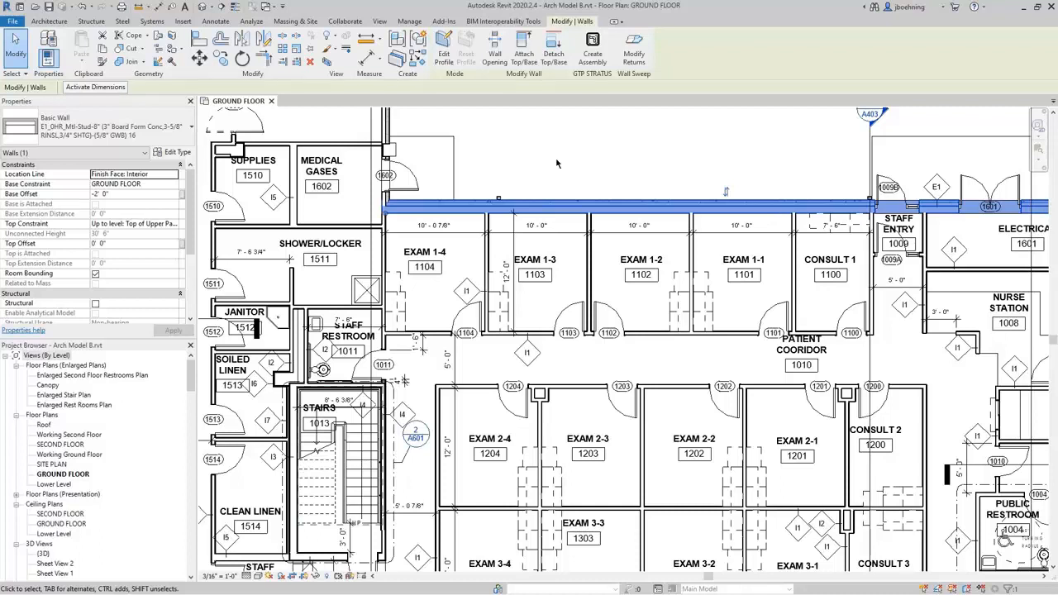
click(172, 152)
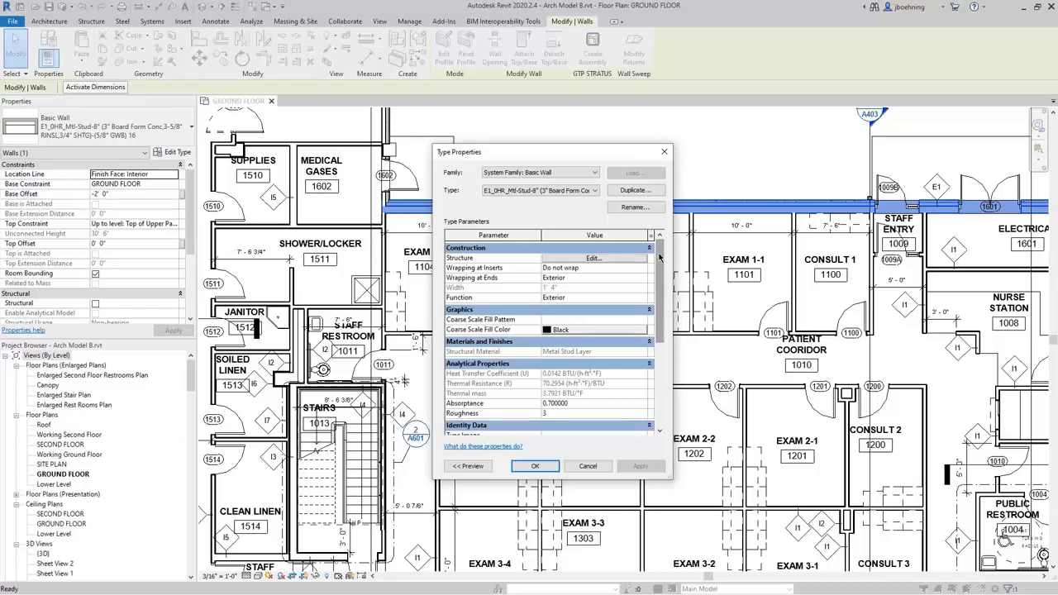
click(626, 261)
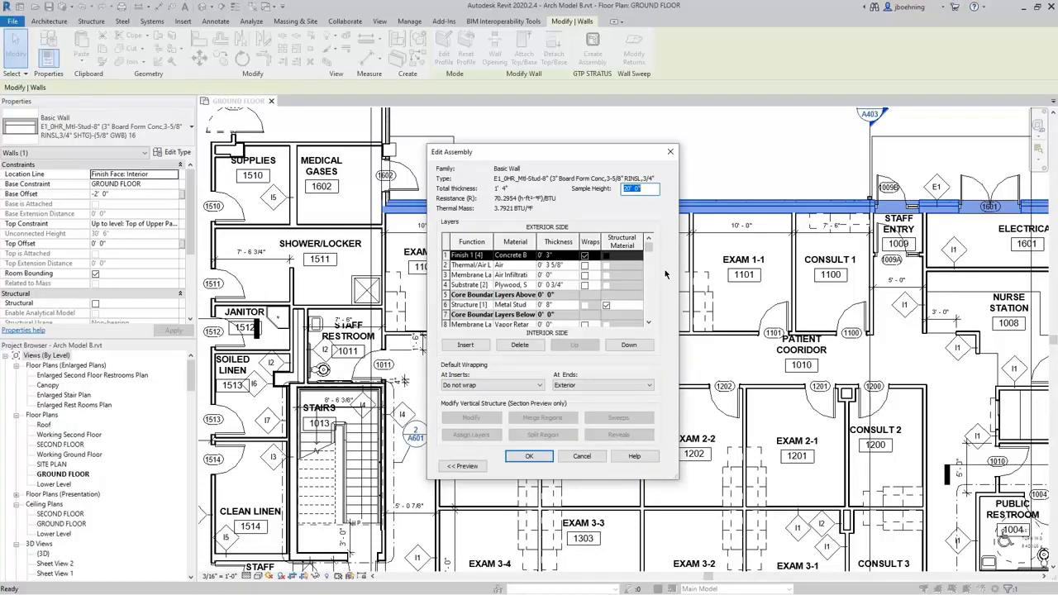
click(593, 457)
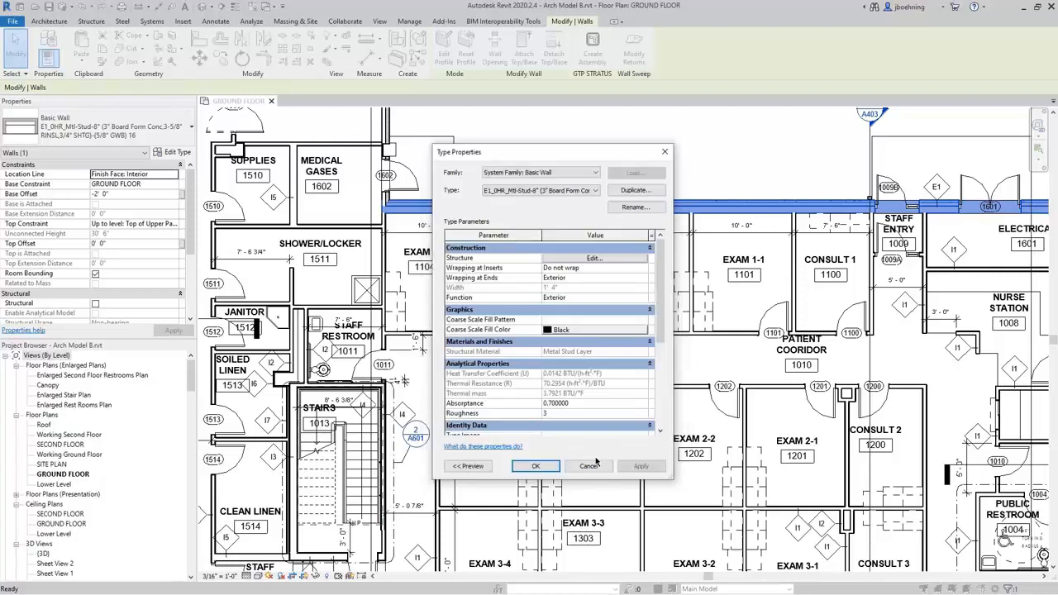
click(594, 464)
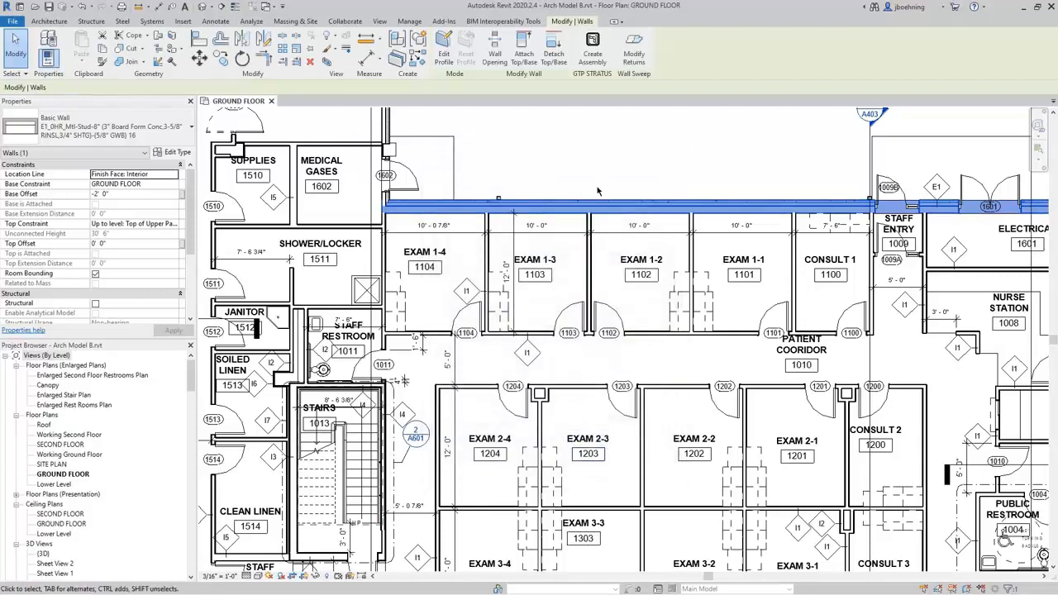
click(598, 178)
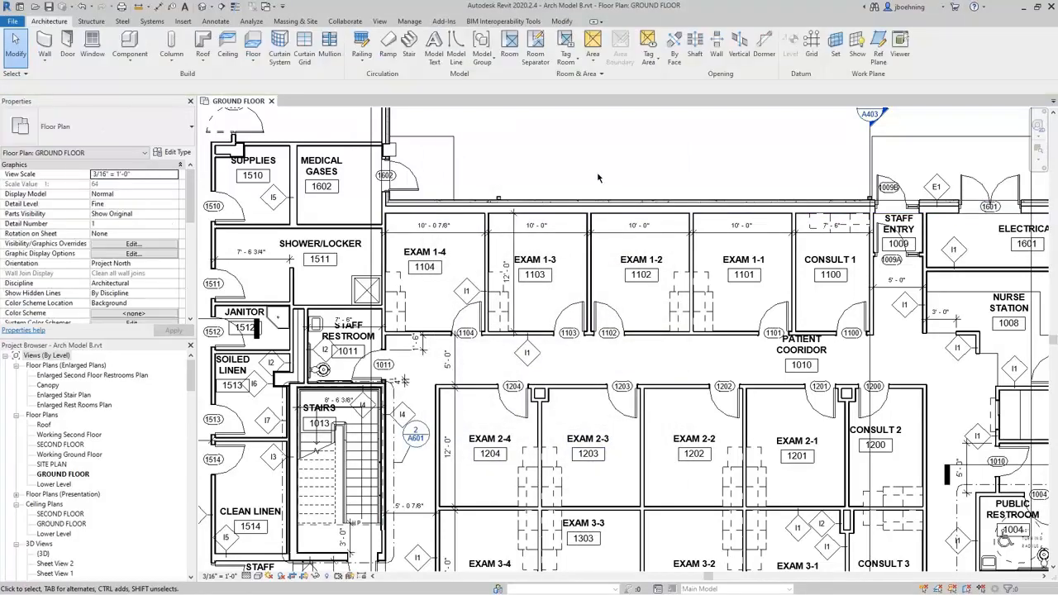
Inspect the room tag of Exam 1-3, and clear the selection.
scroll(599, 178, down, 1)
click(558, 257)
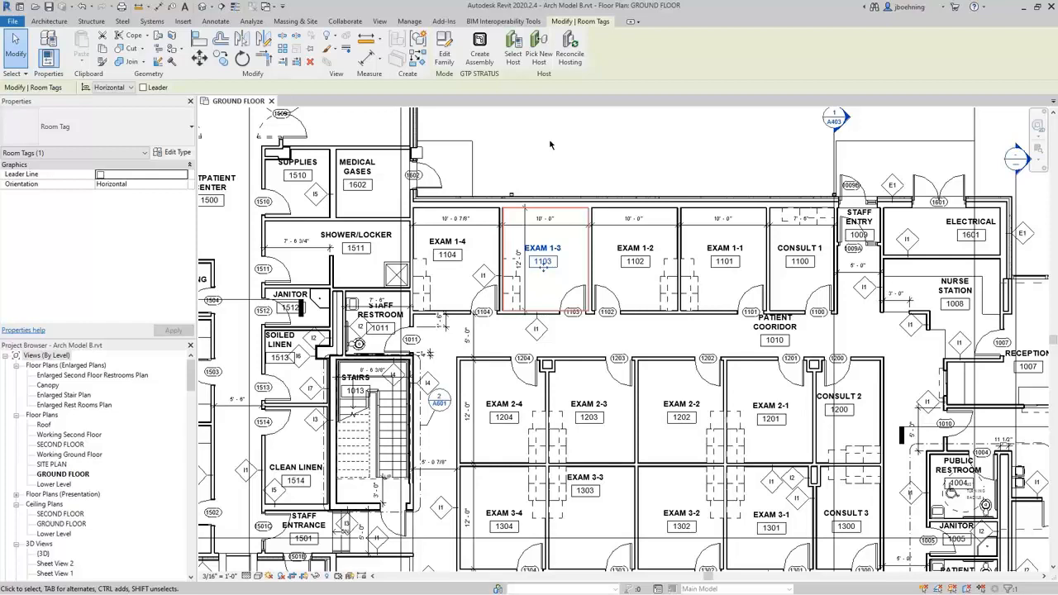
key(Escape)
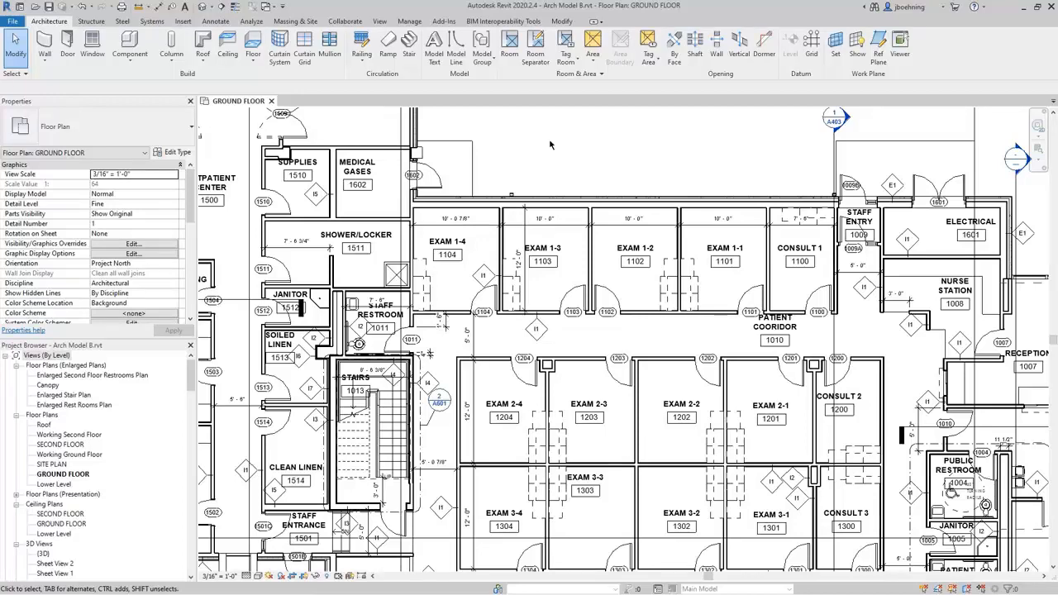
Open the default 3D view, inspect the building's middle roof and clear the selection, and return to the GROUND FLOOR plan around the exam rooms.
click(205, 7)
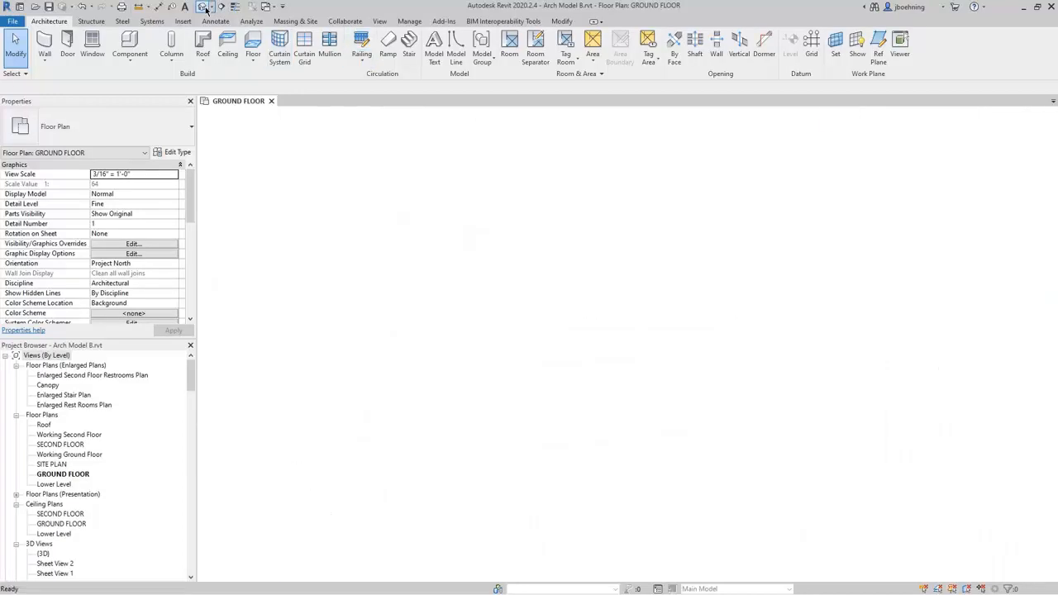
scroll(607, 393, up, 8)
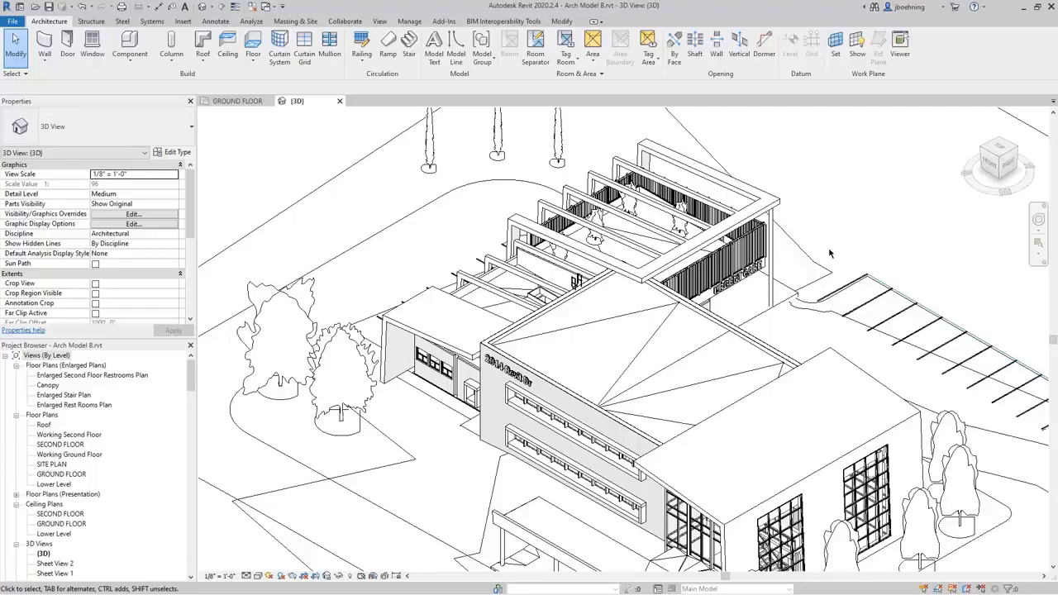
scroll(830, 254, down, 2)
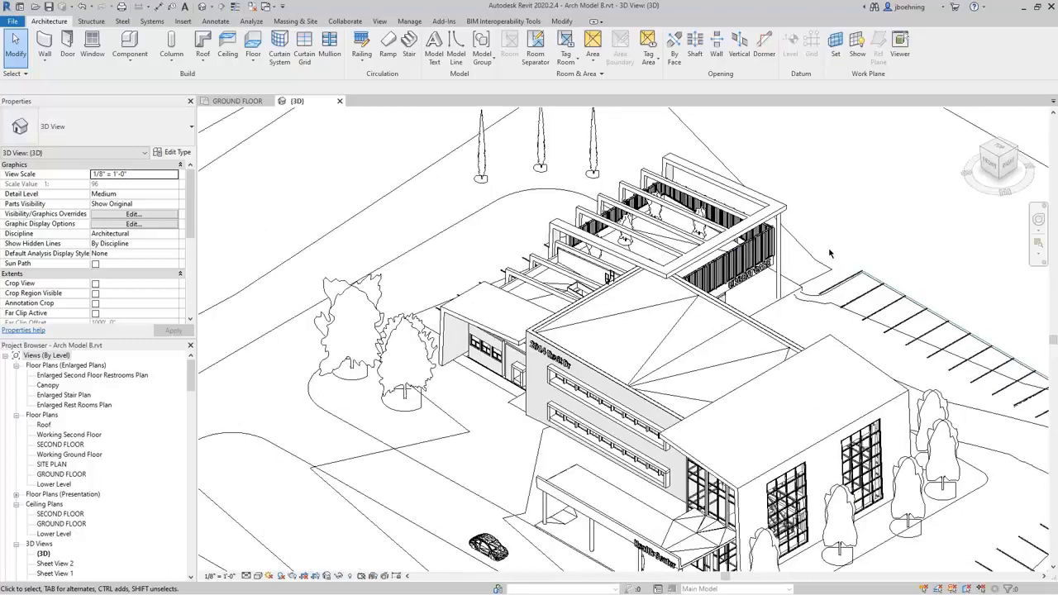
click(702, 346)
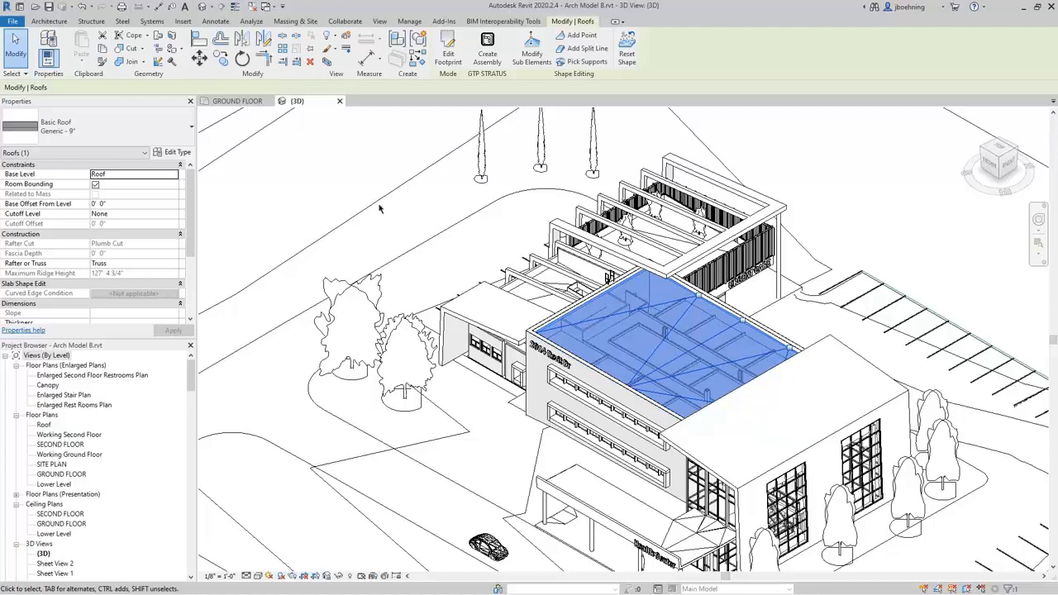
click(349, 195)
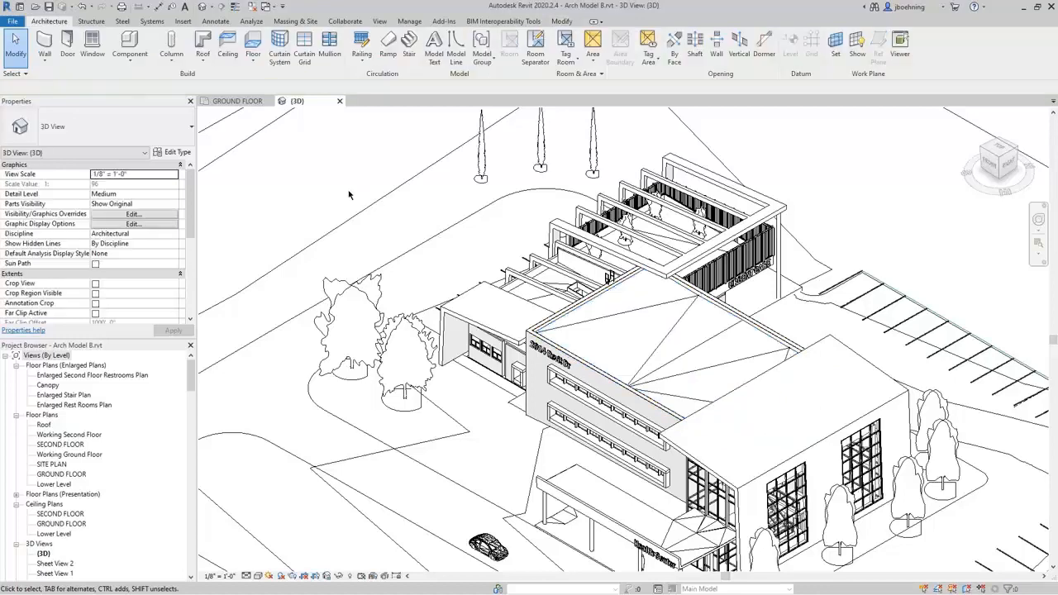
click(237, 101)
scroll(570, 317, up, 3)
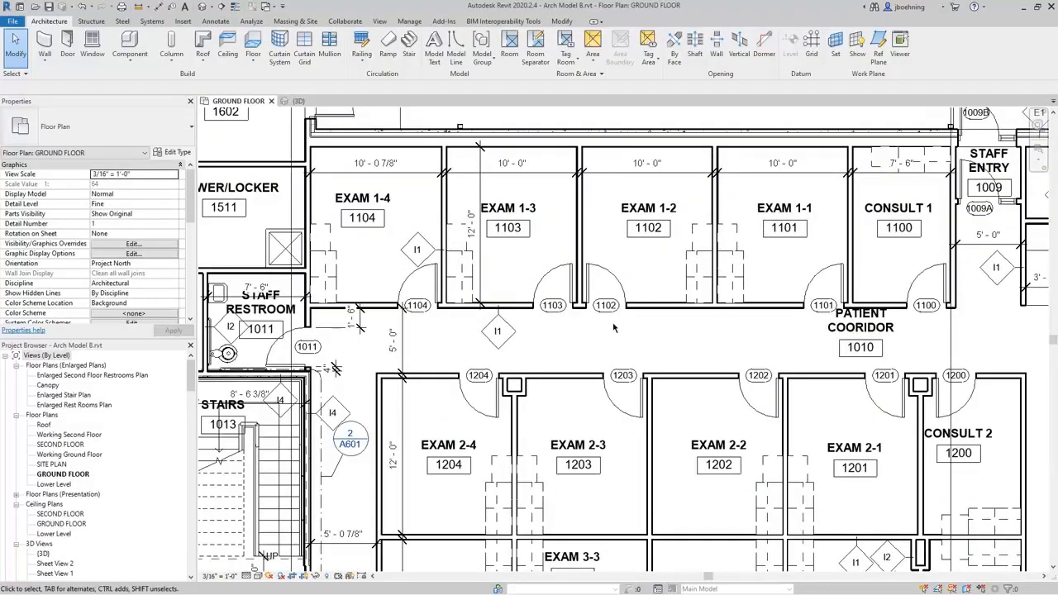
Open the family of door 1102 at Exam 1-2 for editing, examine the door in 3D, and return to the GROUND FLOOR plan.
click(621, 285)
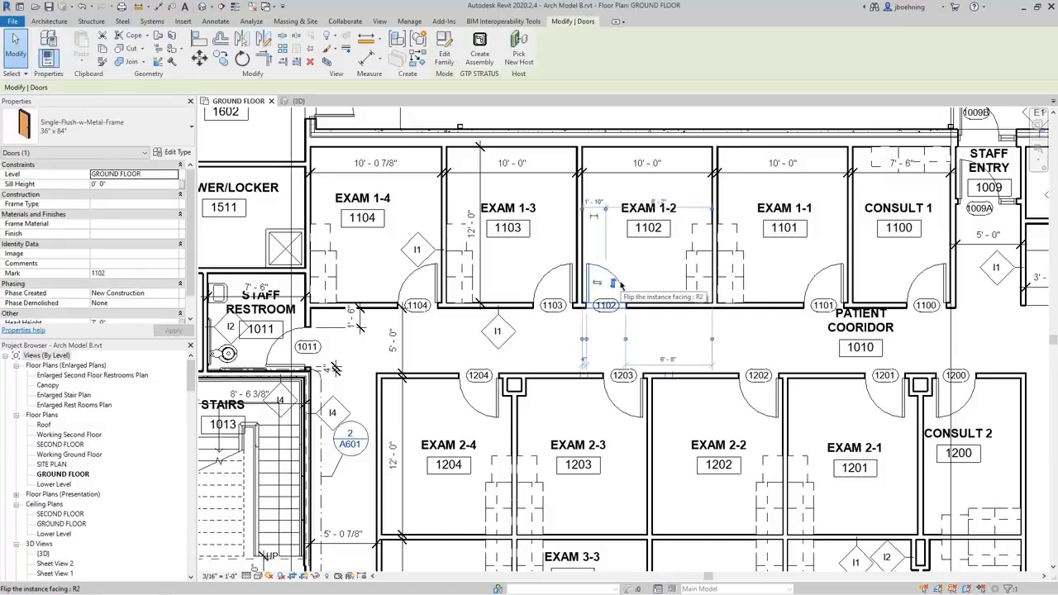
click(449, 67)
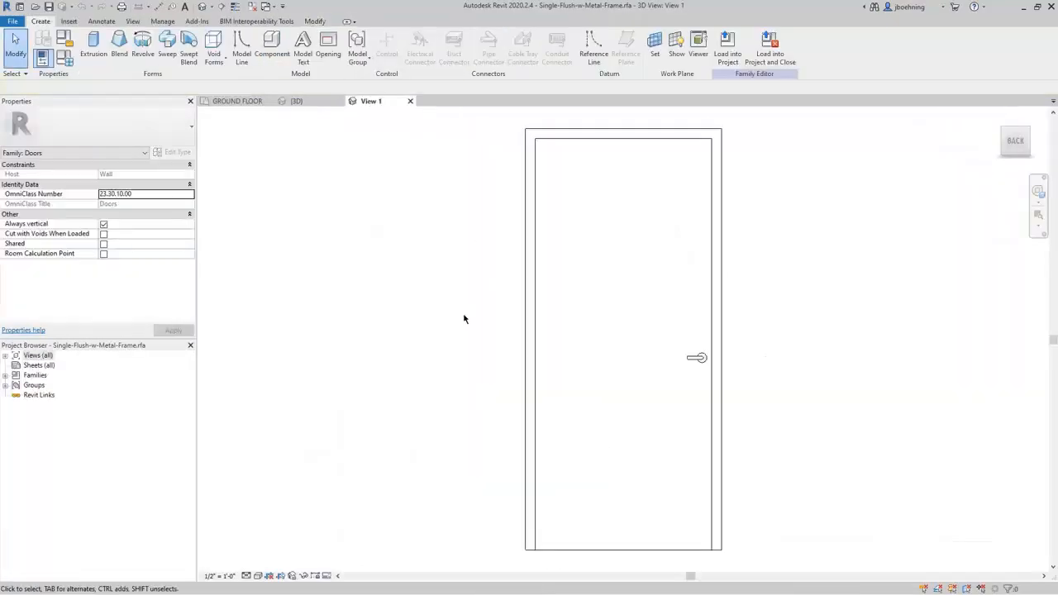
scroll(463, 319, down, 1)
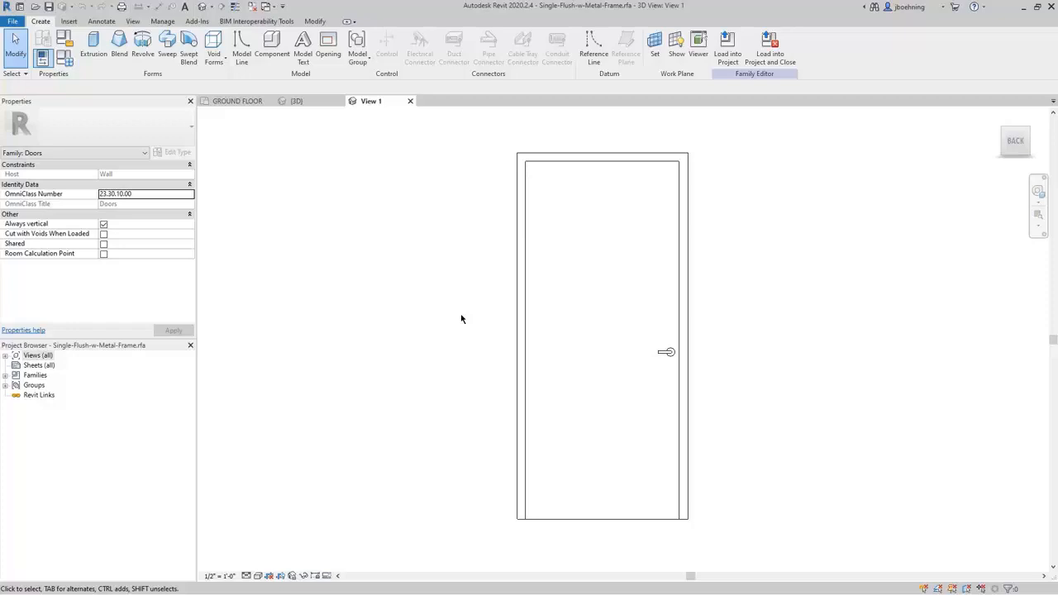
shift+middle_drag(474, 289, 383, 383)
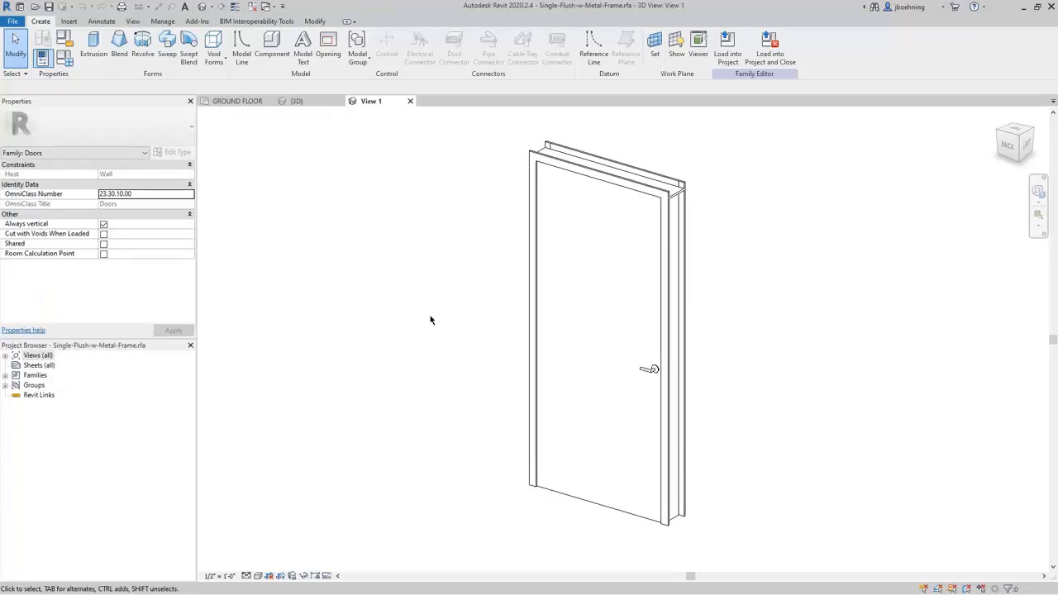
click(245, 102)
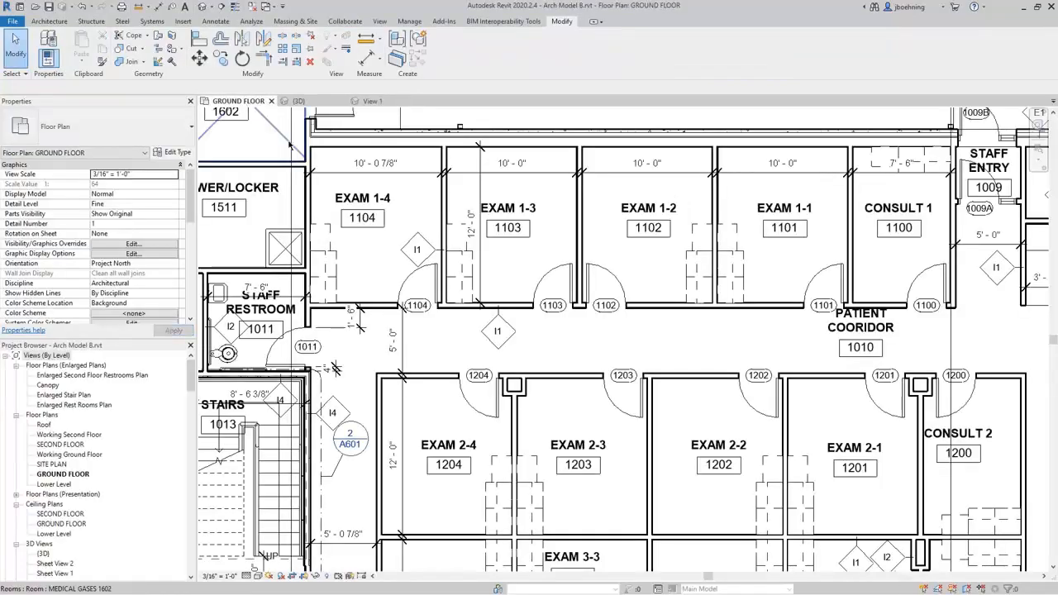
Review the types available for door 1102 and keep Single-Flush-w-Metal-Frame 36" x 84".
click(595, 270)
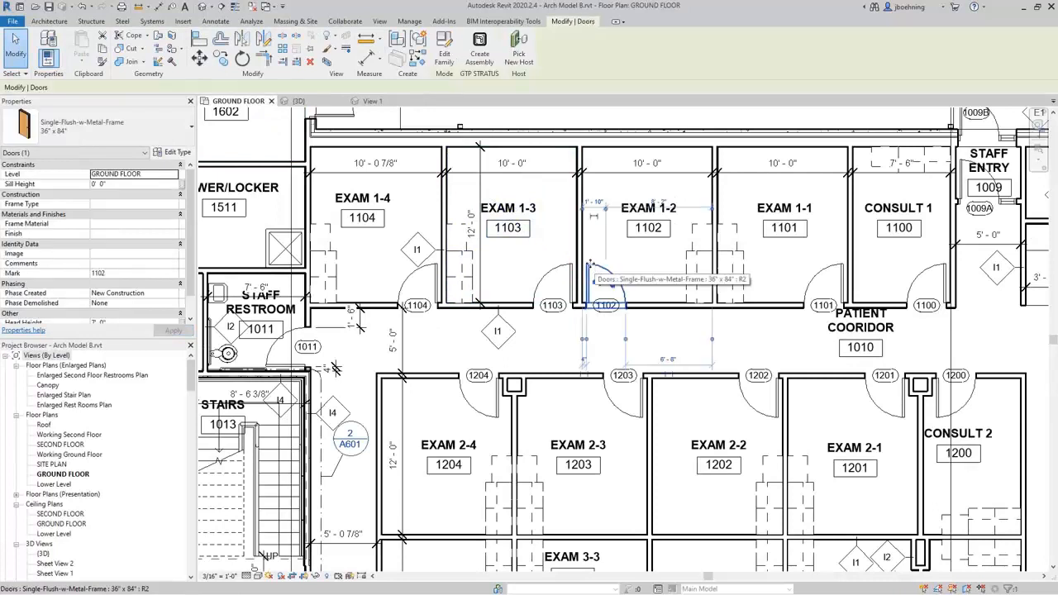
click(177, 133)
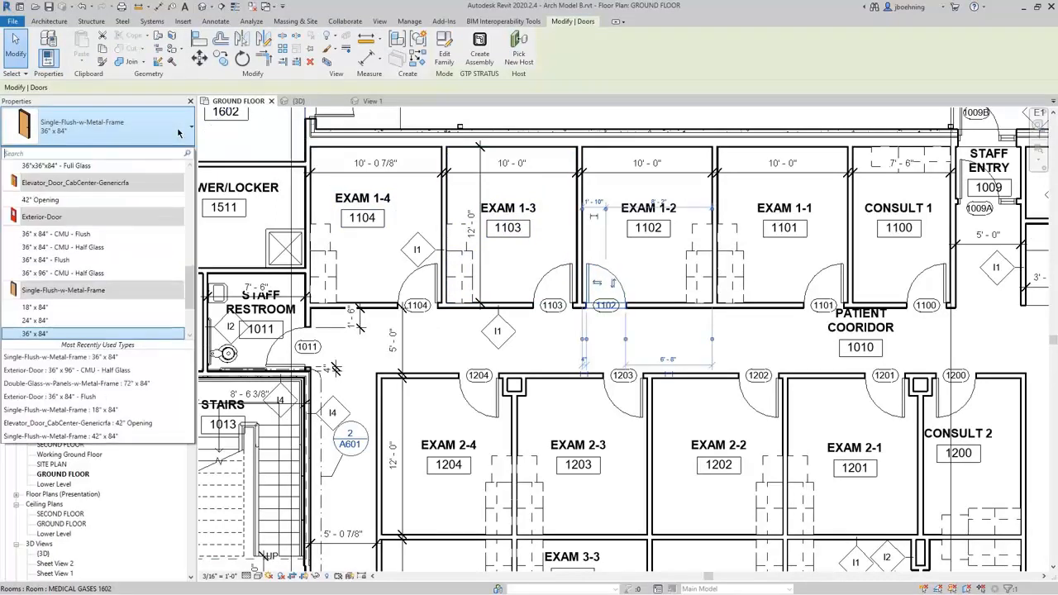
scroll(129, 247, down, 1)
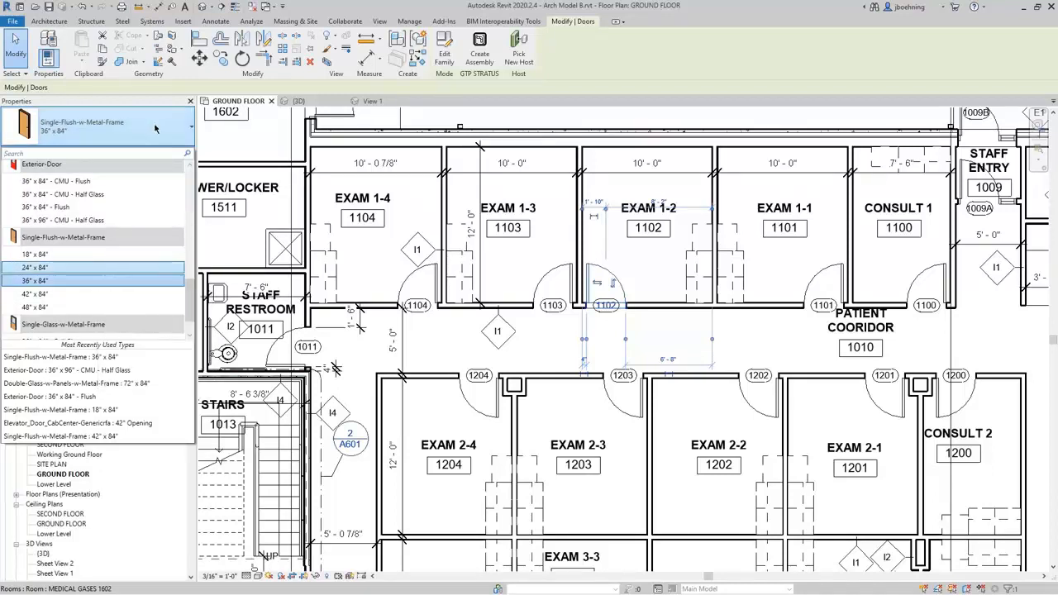
click(150, 281)
Open the type properties of door 1102 and examine its parameters and the family's list of types.
click(175, 154)
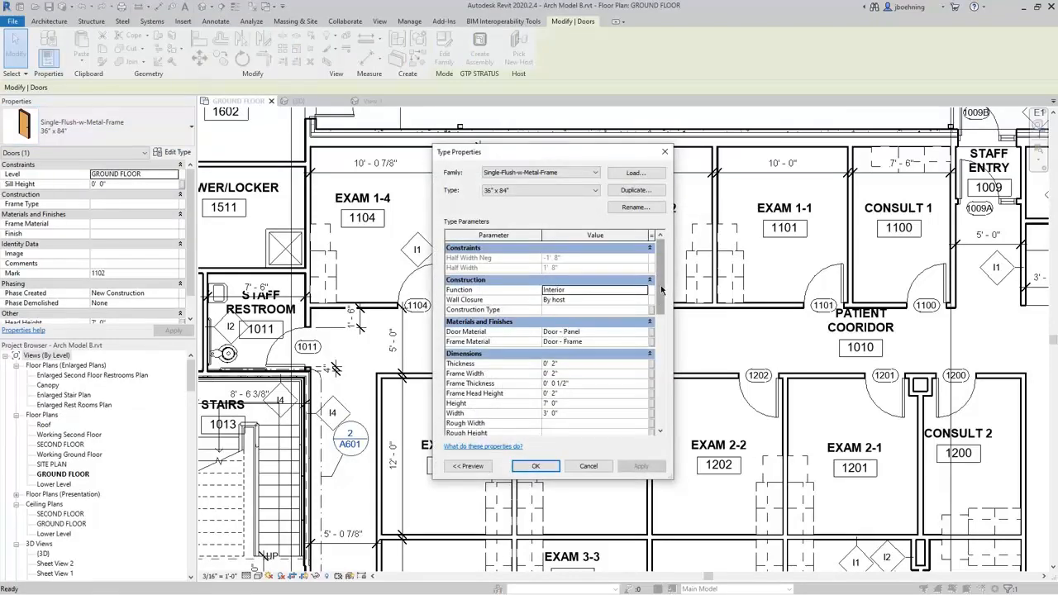
mouse_move(662, 290)
mouse_down()
mouse_move(659, 413)
mouse_move(658, 291)
mouse_up()
click(595, 191)
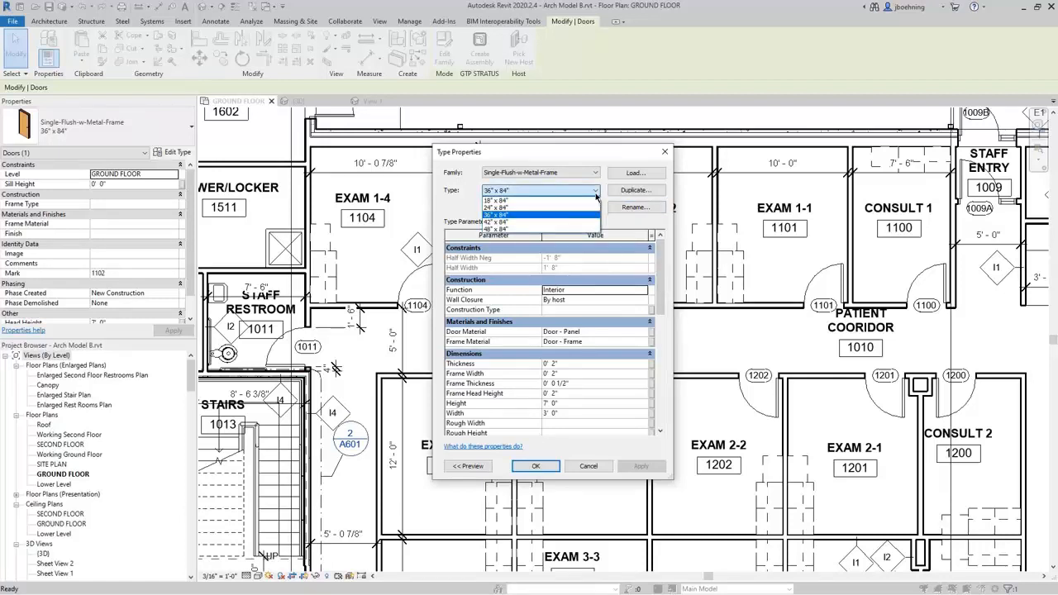
click(595, 191)
Duplicate the 36" x 84" door type under the name 36" x 78".
click(635, 190)
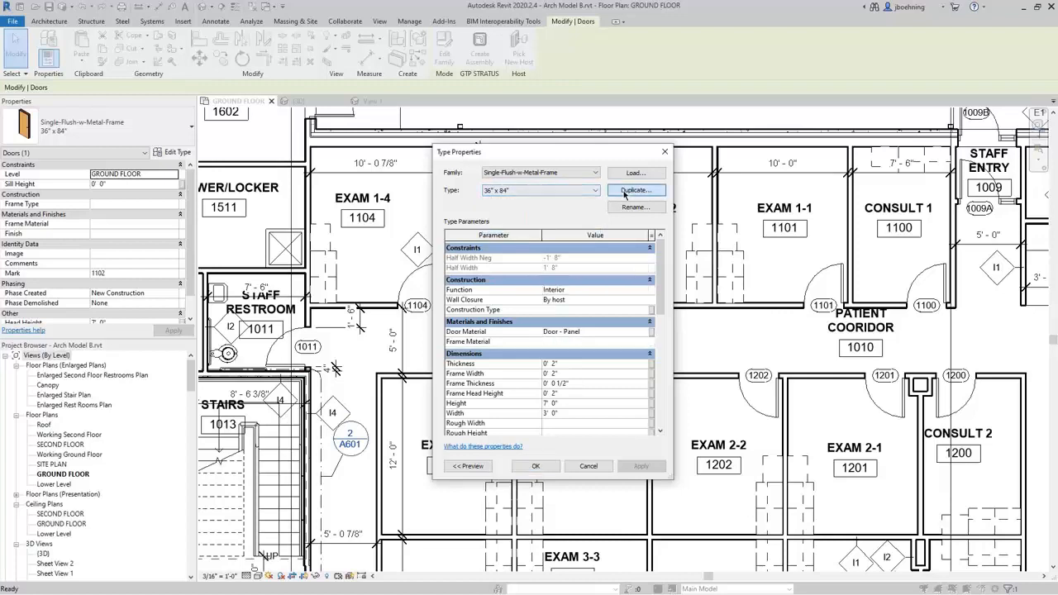
click(547, 308)
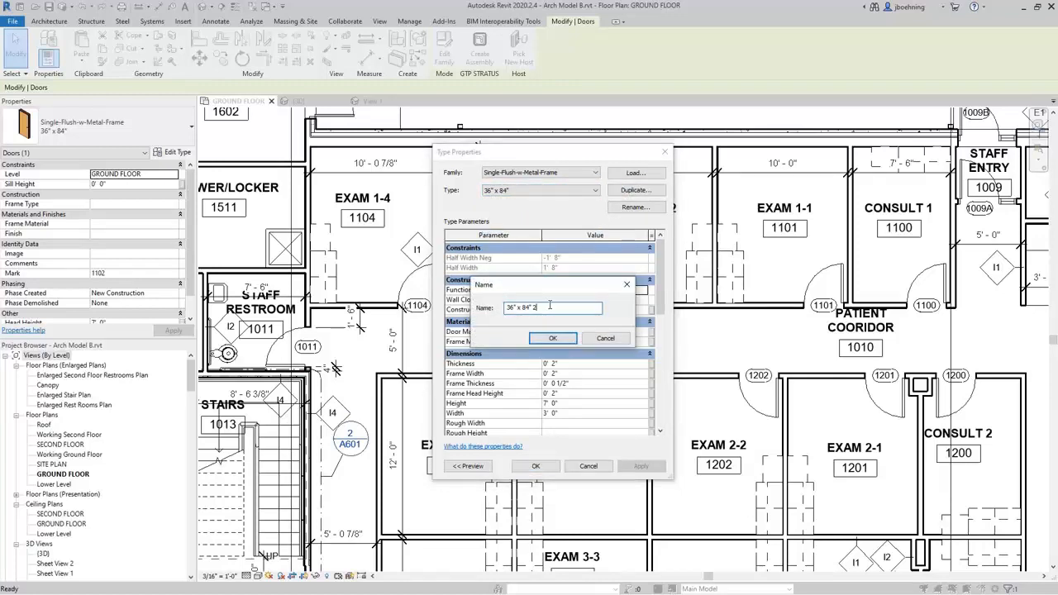
key(BackSpace)
key(BackSpace)
key(BackSpace)
key(BackSpace)
key(BackSpace)
text(78")
click(553, 336)
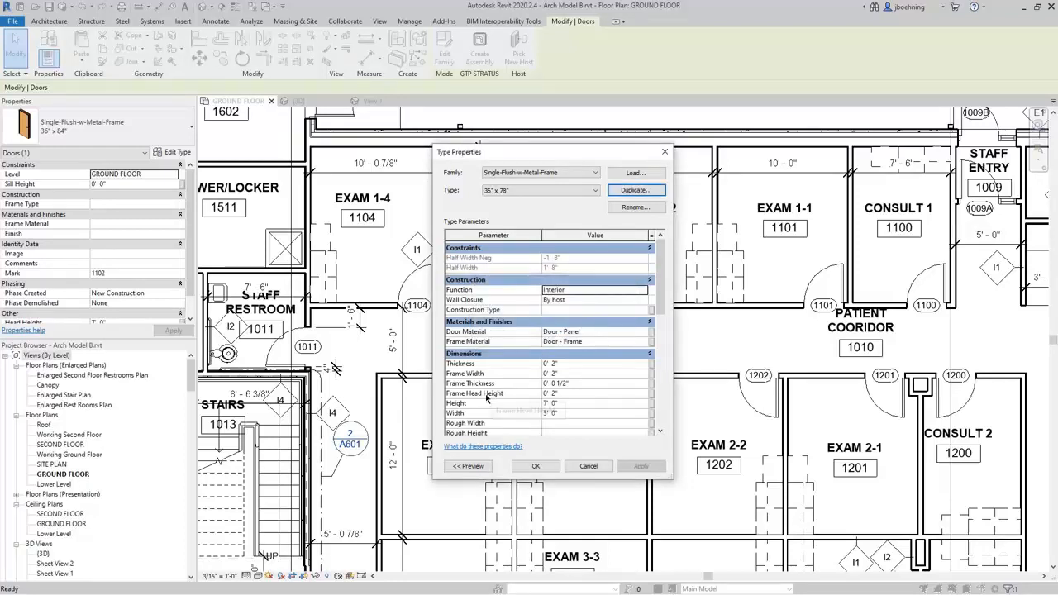
Set the 36" x 78" type's height to 6' 6", apply the type to door 1102 and clear the selection.
click(566, 404)
text(6 6)
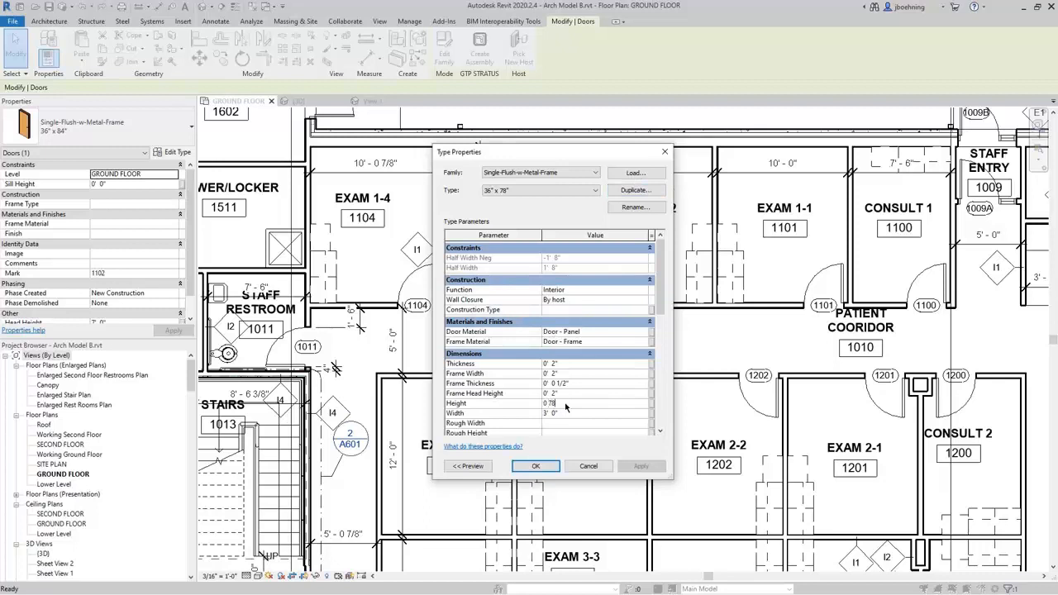
key(Return)
click(595, 192)
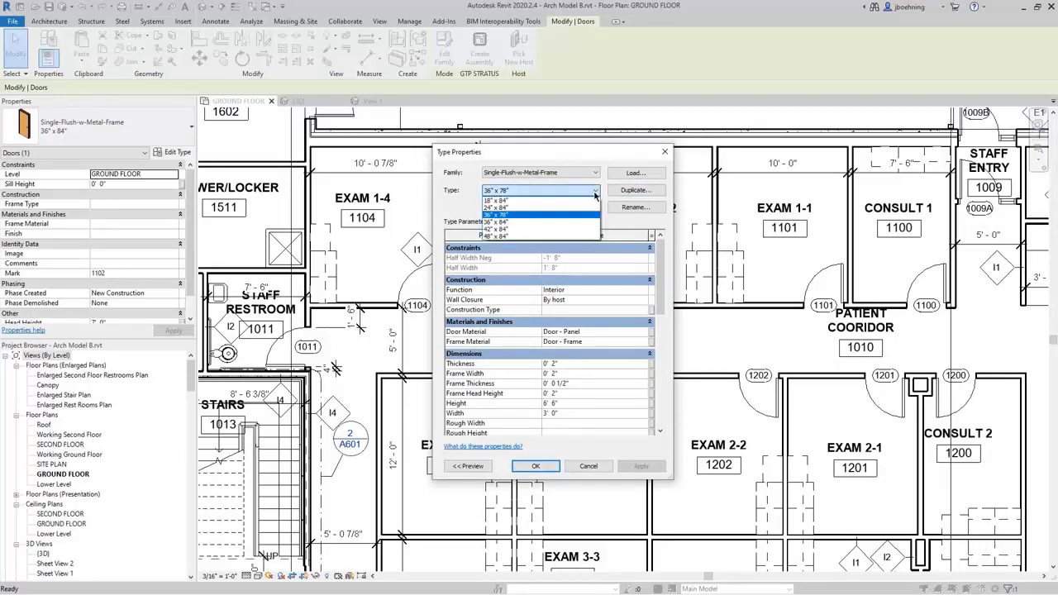
click(595, 194)
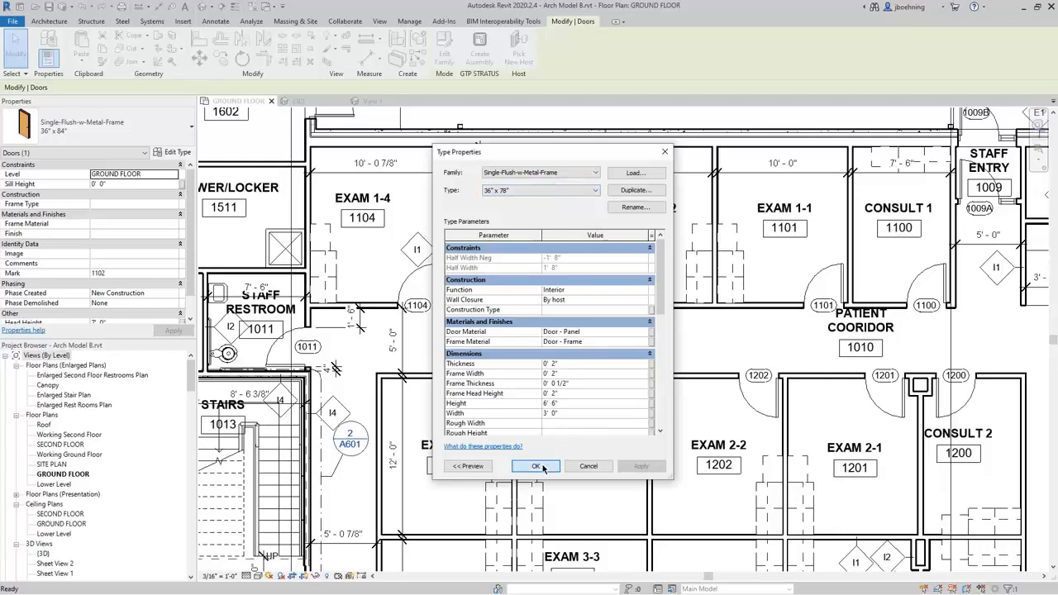
click(535, 465)
key(Escape)
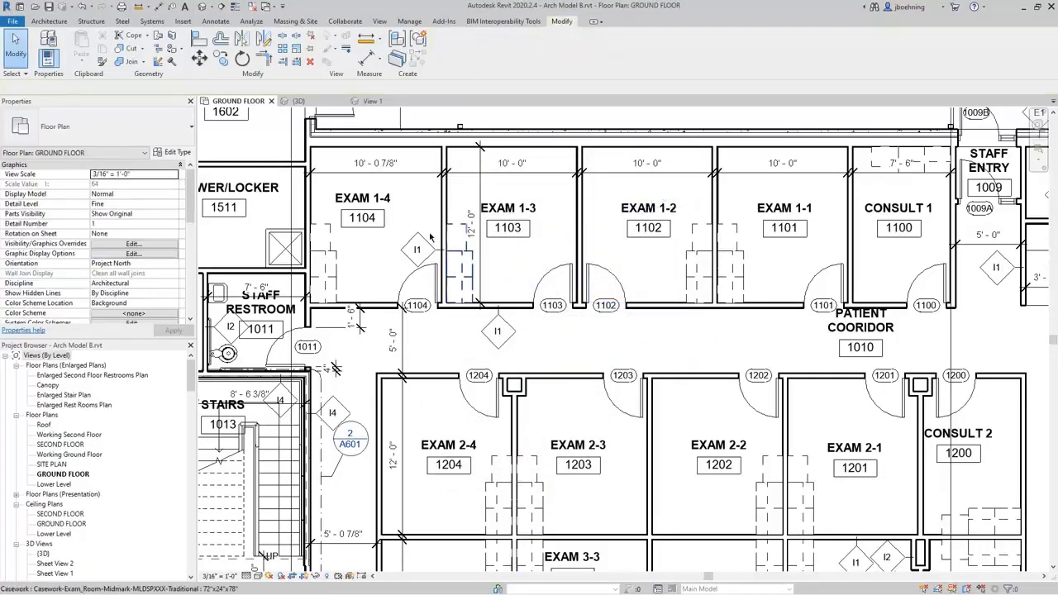
Check the family types in the already open Single-Flush-w-Metal-Frame family, cancel without changes and close the family.
click(373, 101)
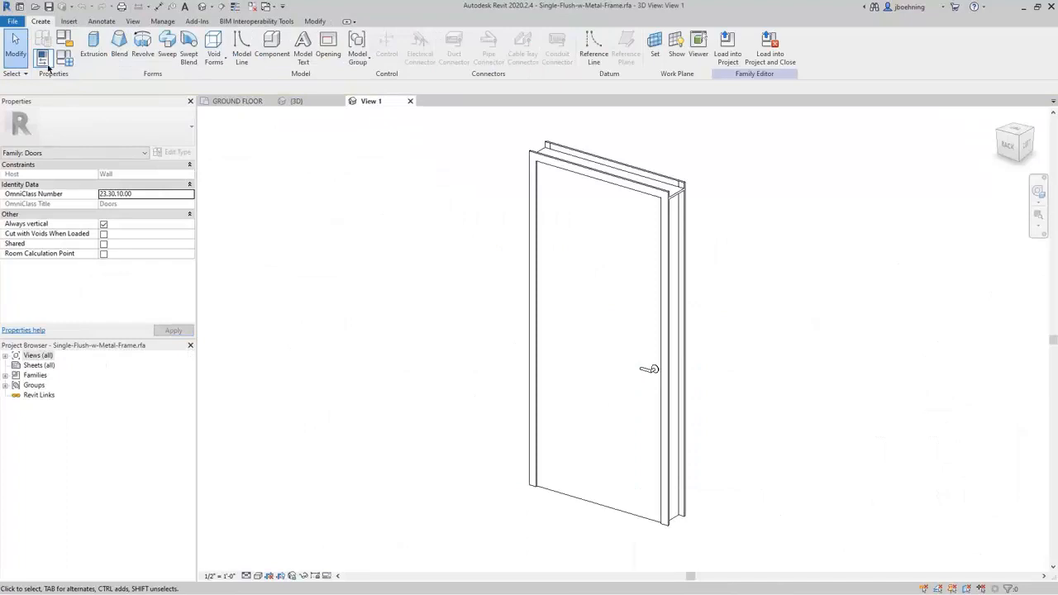
click(71, 62)
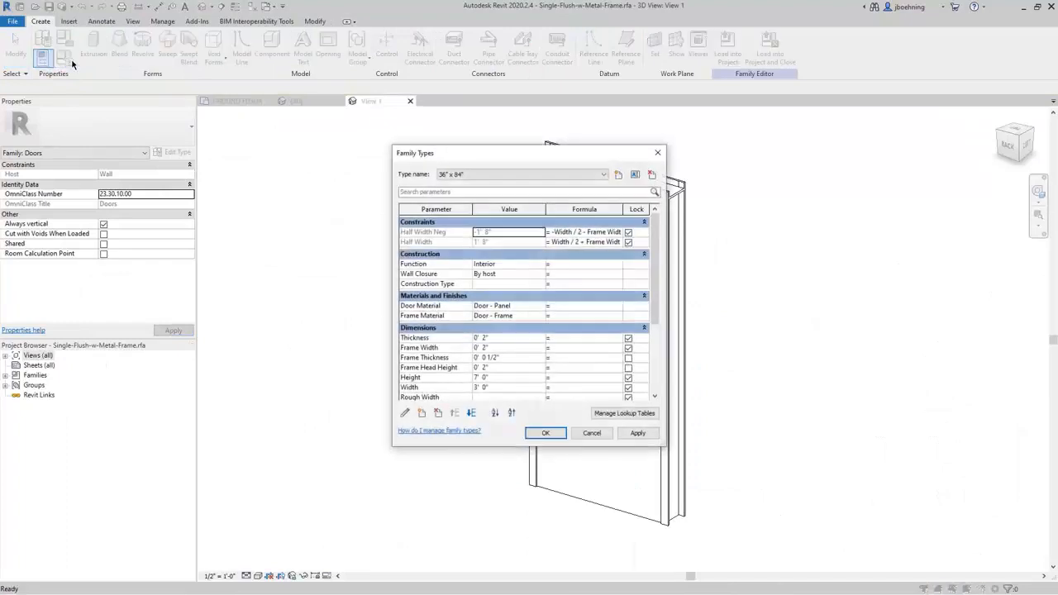
click(581, 176)
click(581, 176)
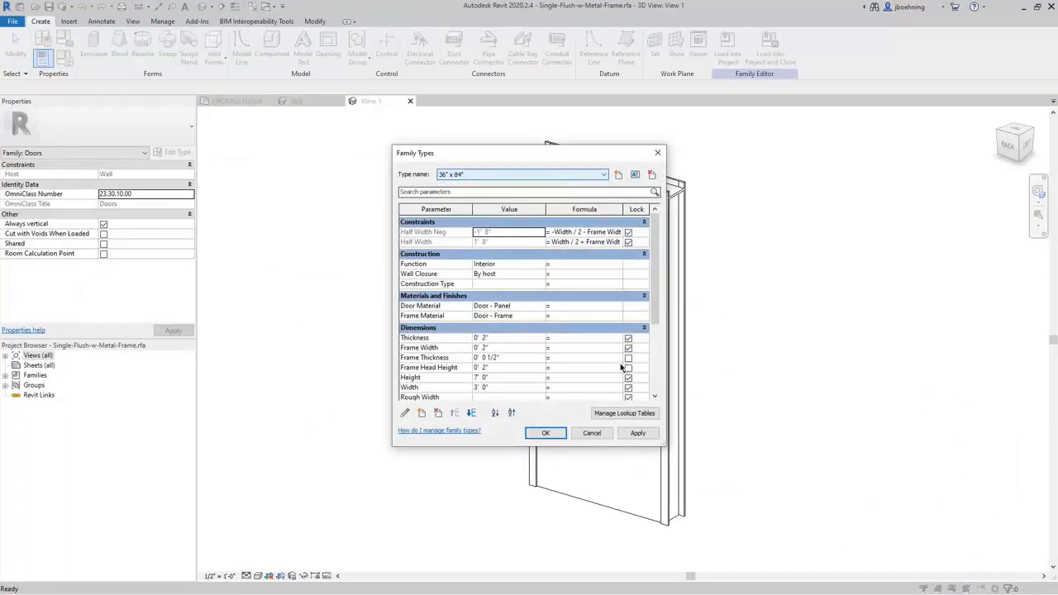
click(595, 434)
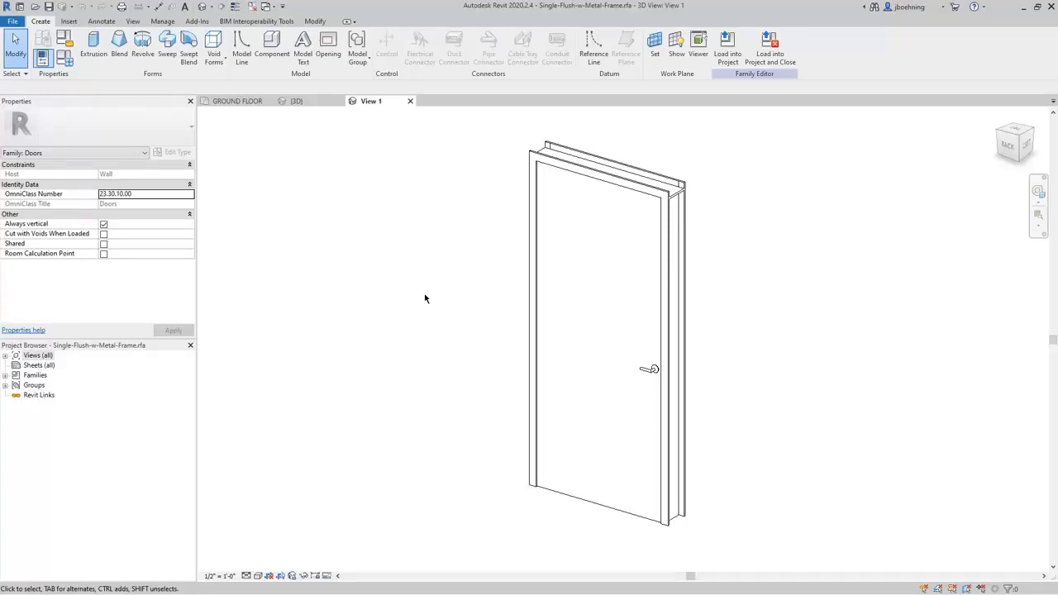
click(410, 100)
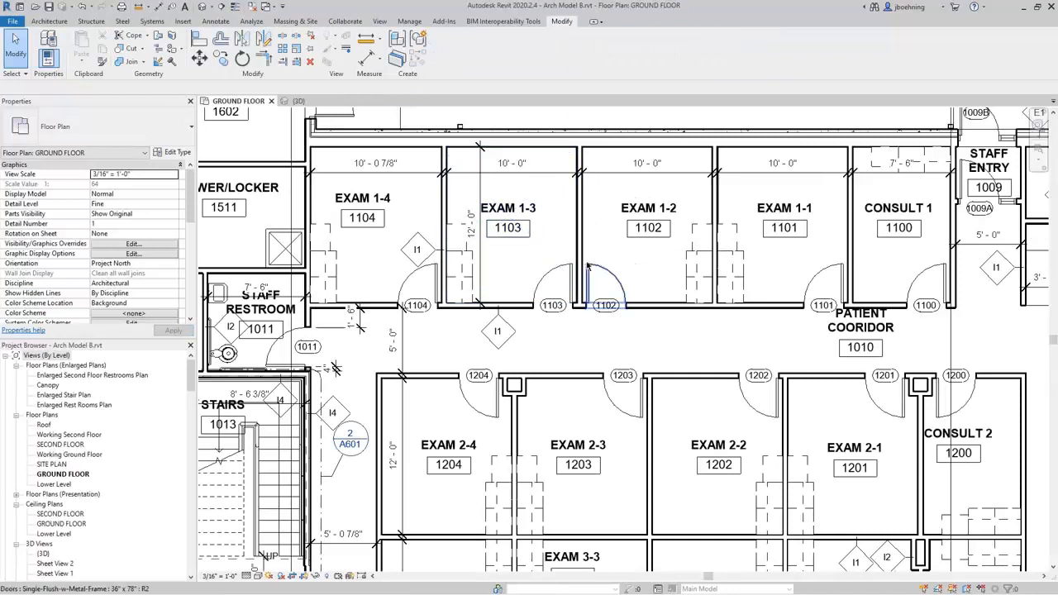
Reopen the family from door 1102, look for the 36" x 78" type among its family types, cancel and close the family.
click(591, 269)
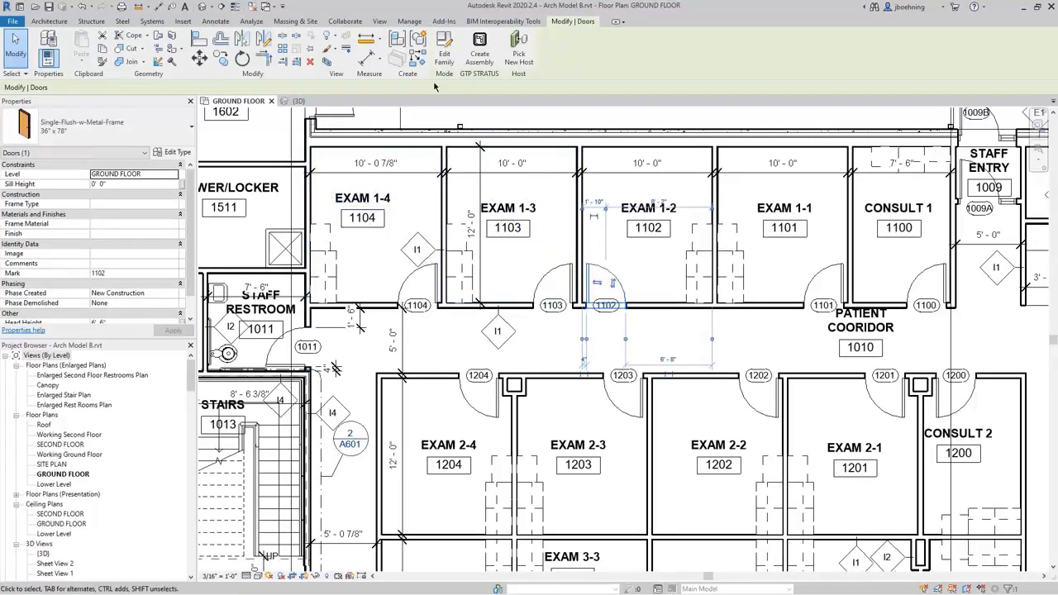
click(443, 59)
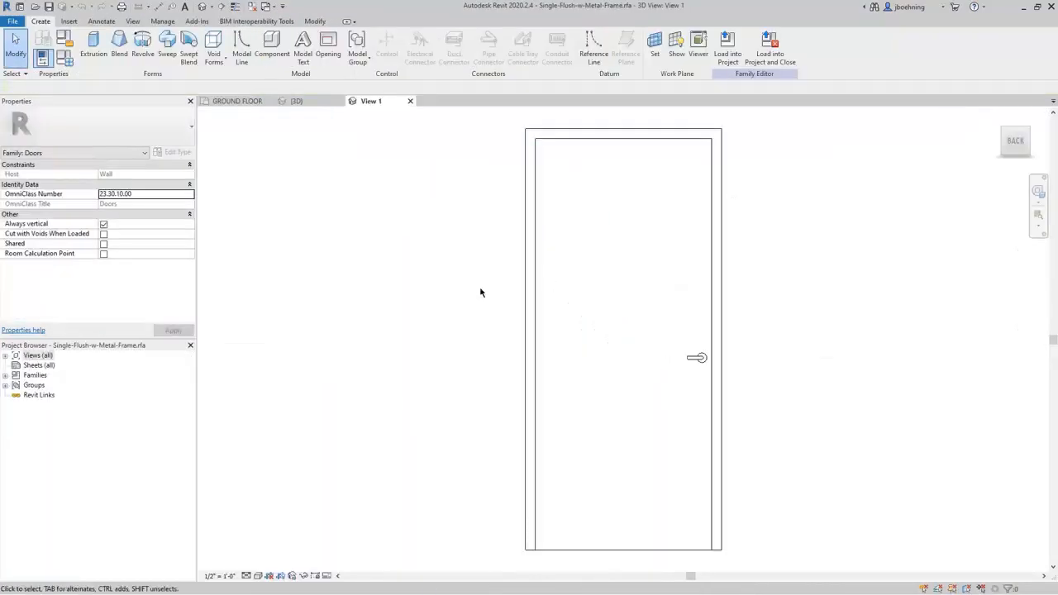
click(65, 57)
click(511, 176)
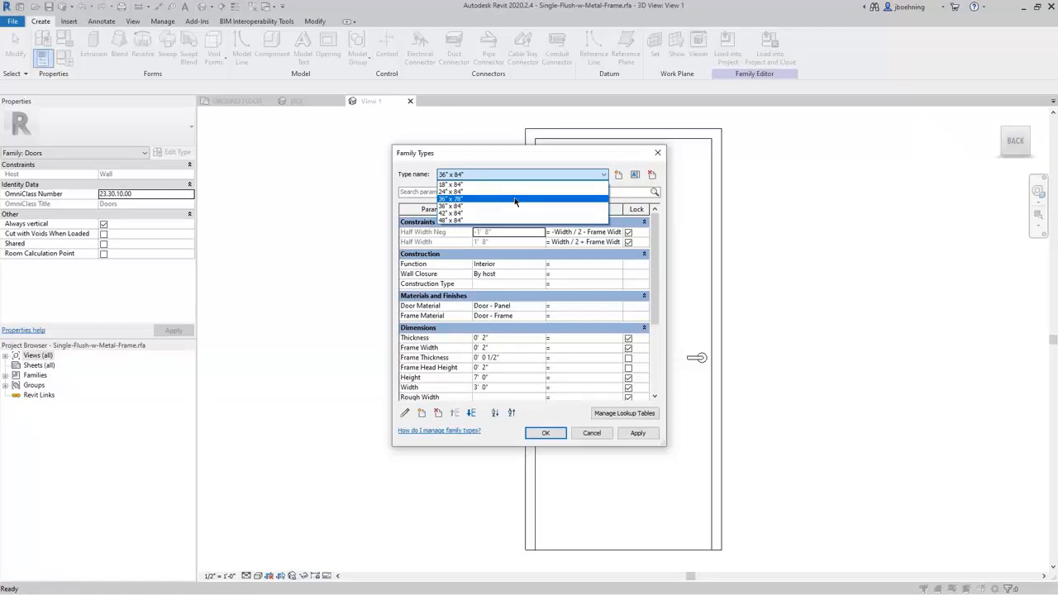
click(542, 163)
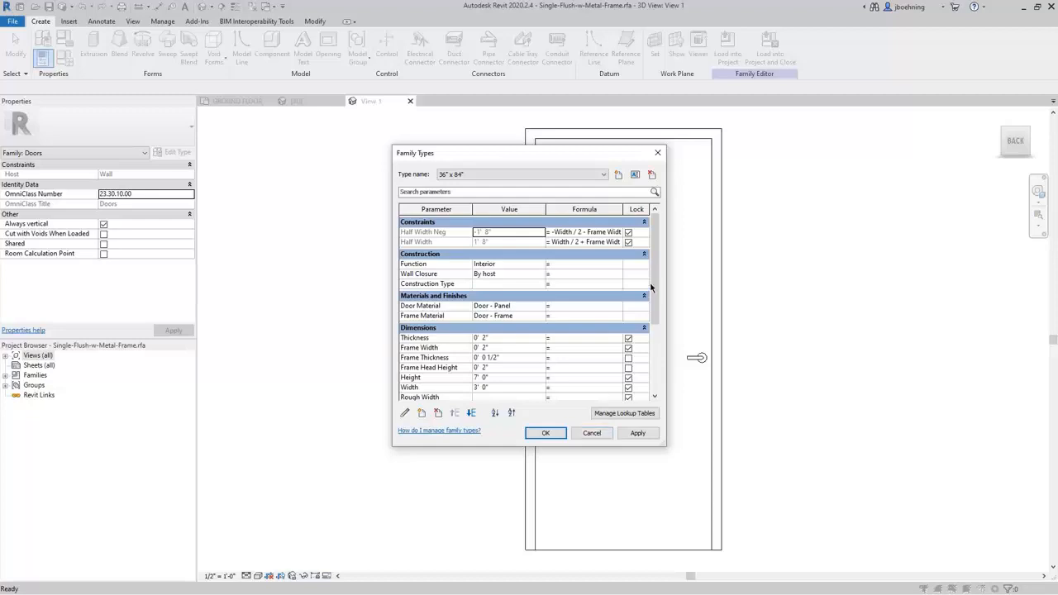
mouse_move(656, 289)
mouse_down()
mouse_move(658, 339)
mouse_move(652, 279)
mouse_up()
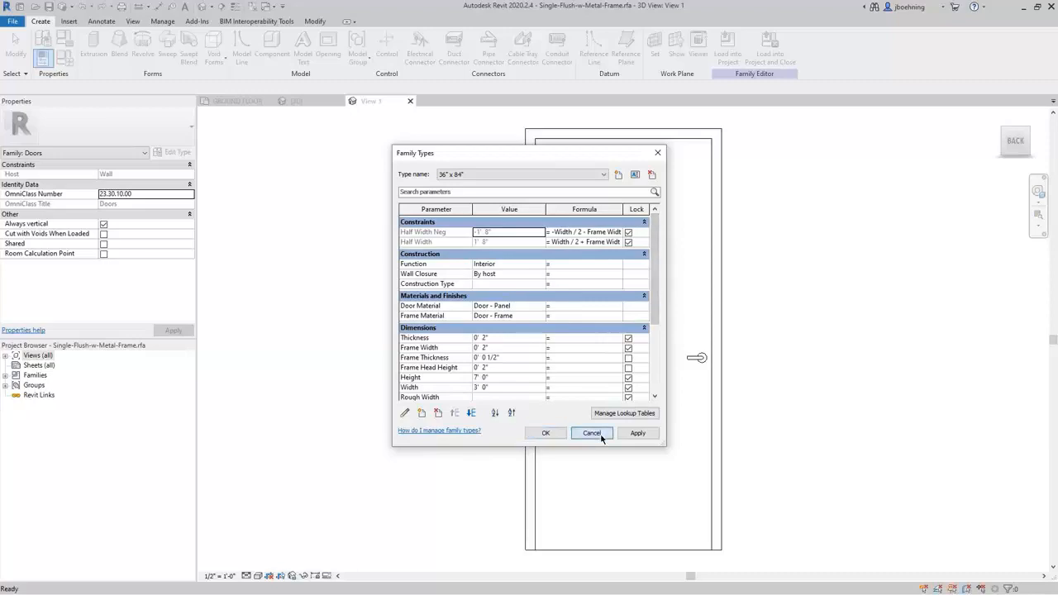
click(592, 433)
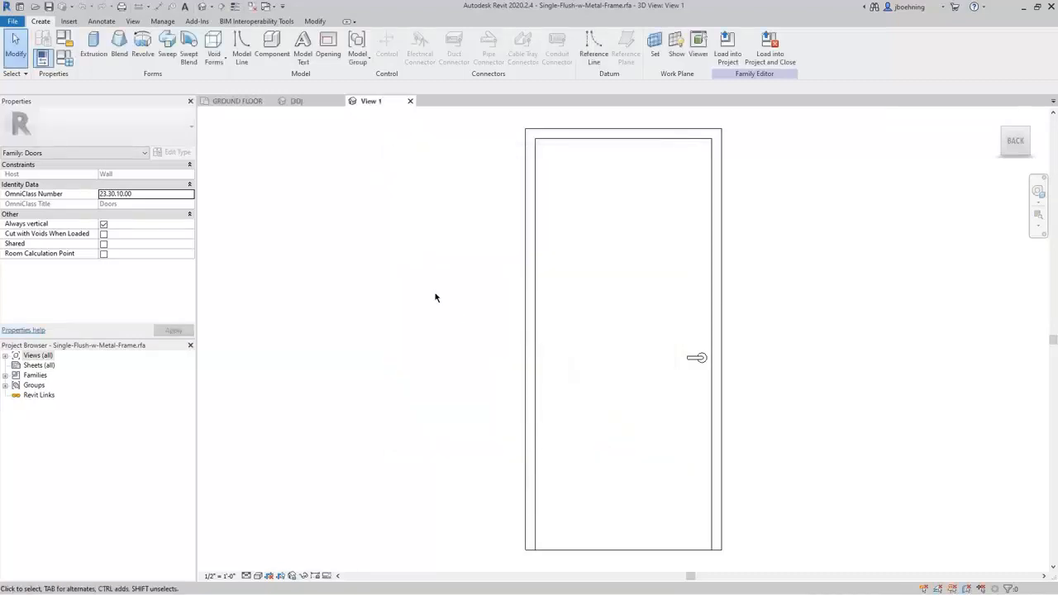
click(410, 101)
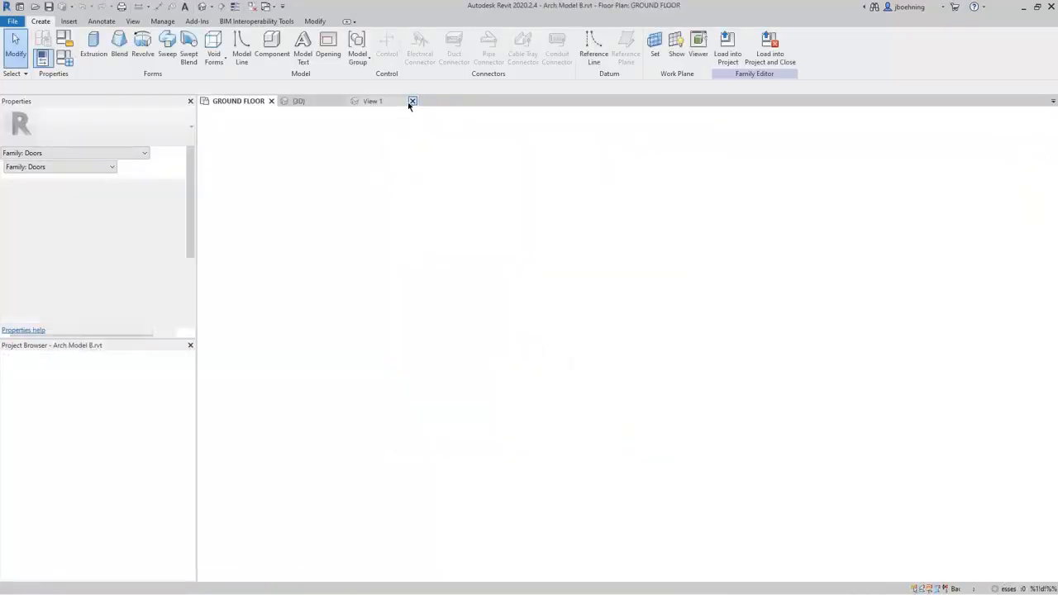
Start an in-place component in the Columns category, accept the default name, and cancel the in-place model.
scroll(674, 334, down, 3)
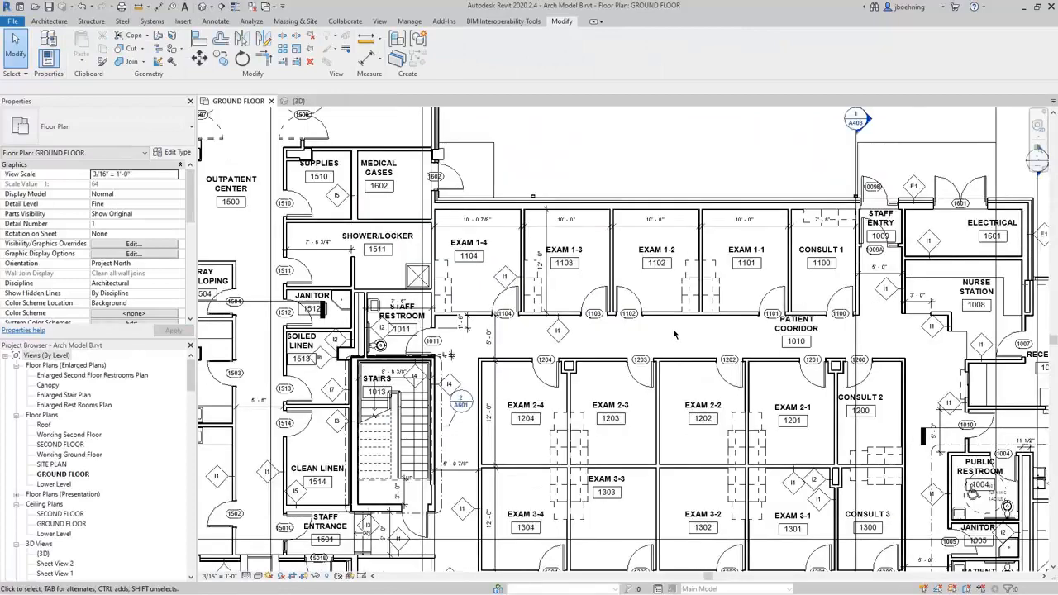
scroll(674, 334, down, 1)
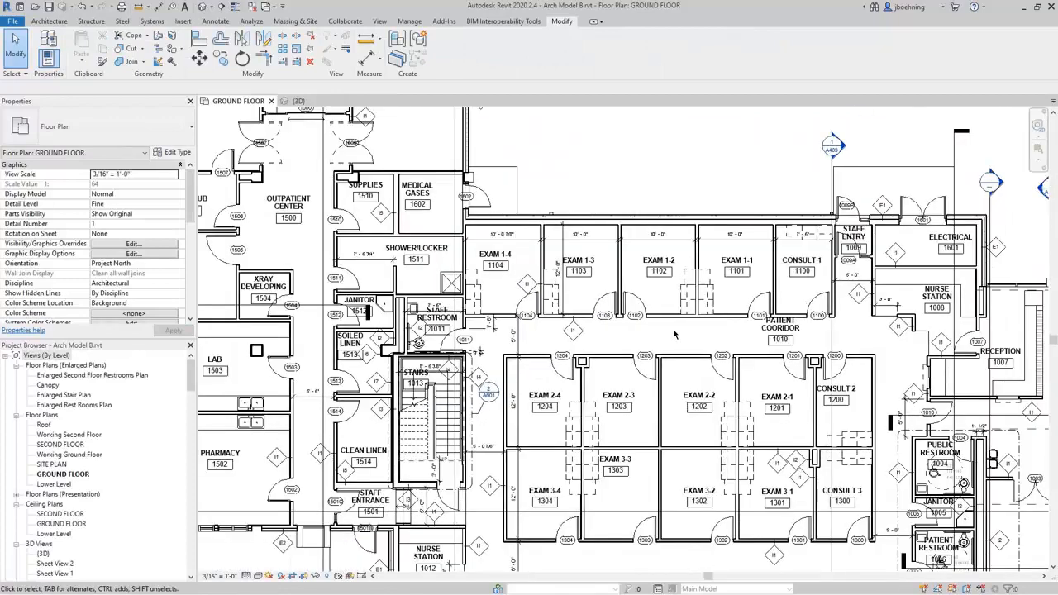
click(58, 22)
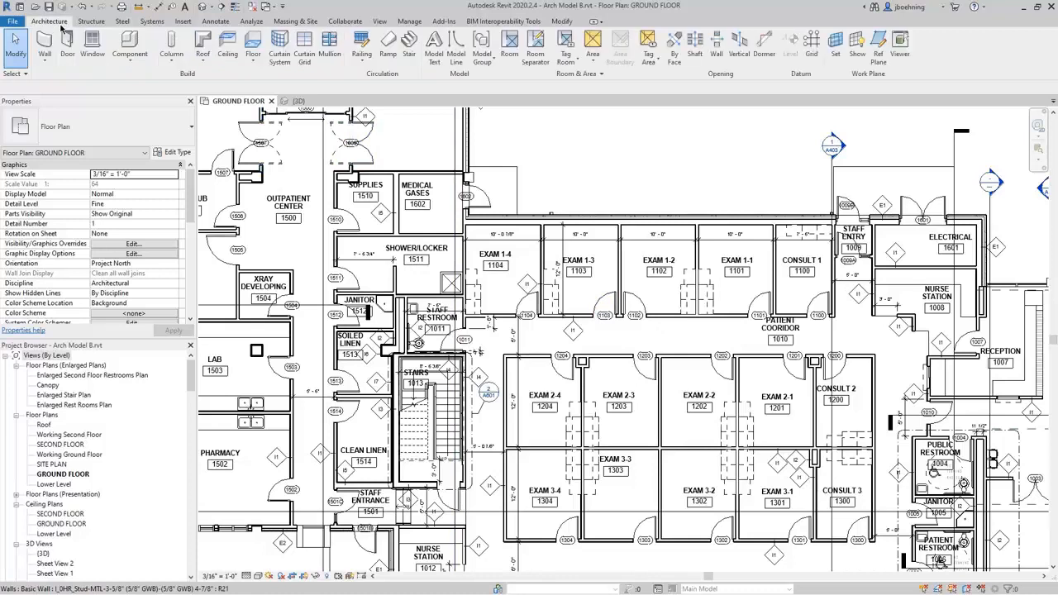
click(137, 65)
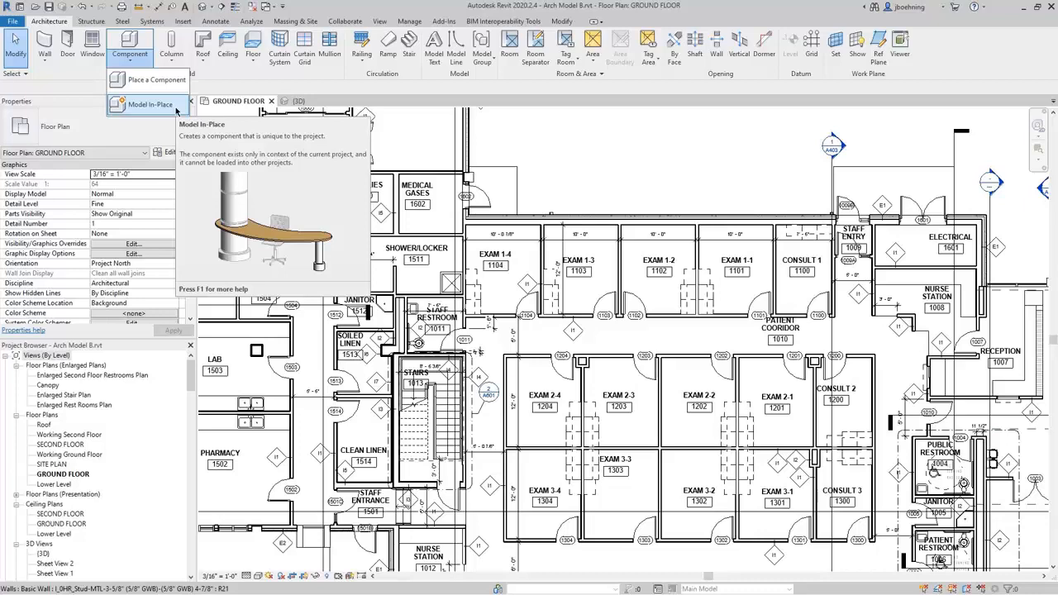
click(150, 105)
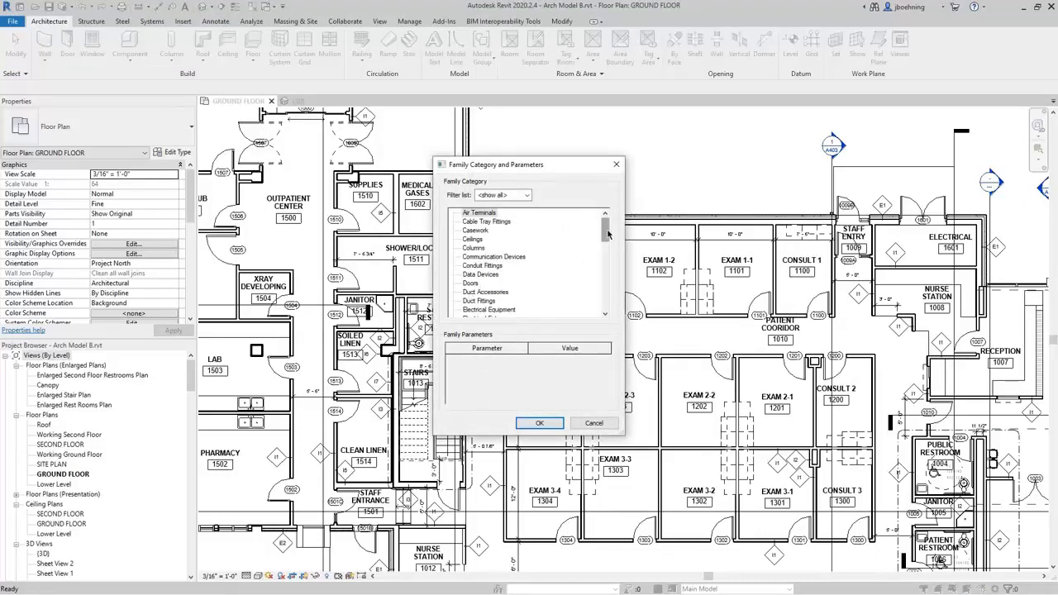
mouse_move(607, 235)
mouse_down()
mouse_move(604, 309)
mouse_move(605, 225)
mouse_up()
click(483, 248)
click(539, 422)
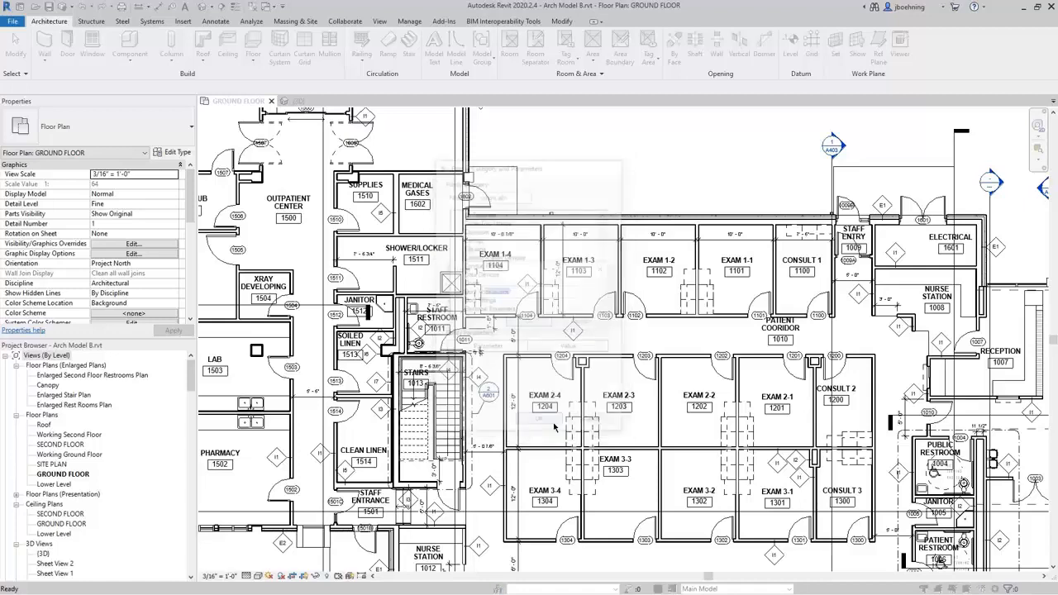
click(532, 324)
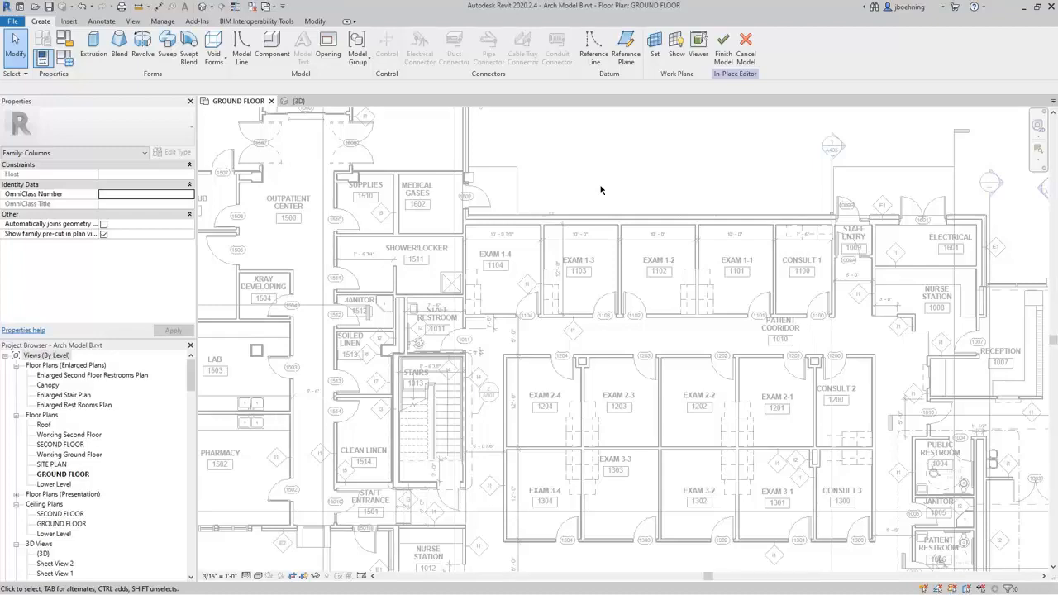
click(746, 47)
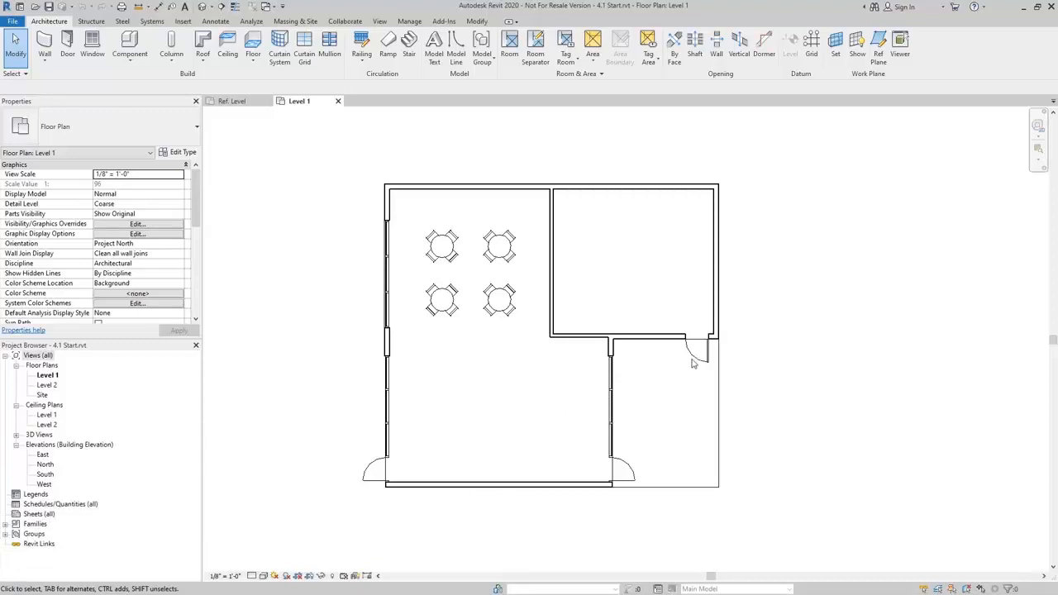
Select the door below the small upper room, expand the Doors families and inspect the Single-Flush 36" x 84" type's properties.
click(704, 366)
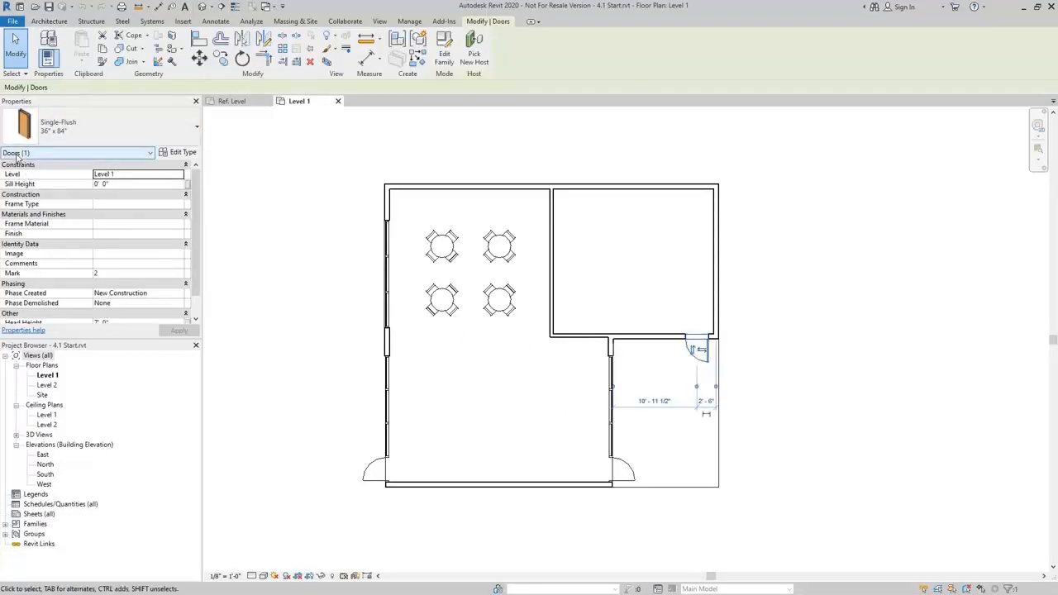
click(6, 524)
click(15, 465)
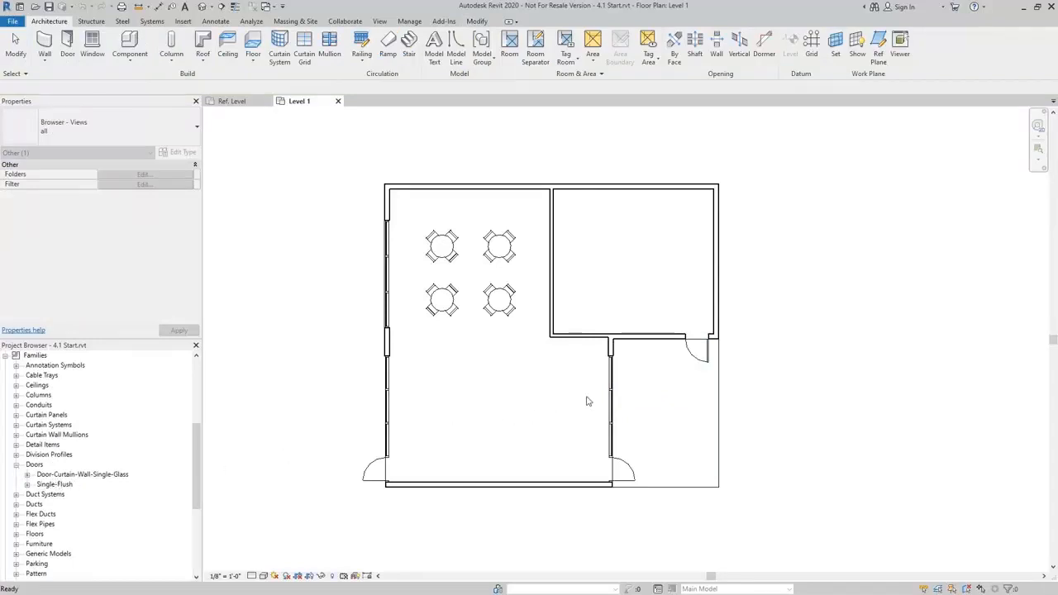
click(699, 352)
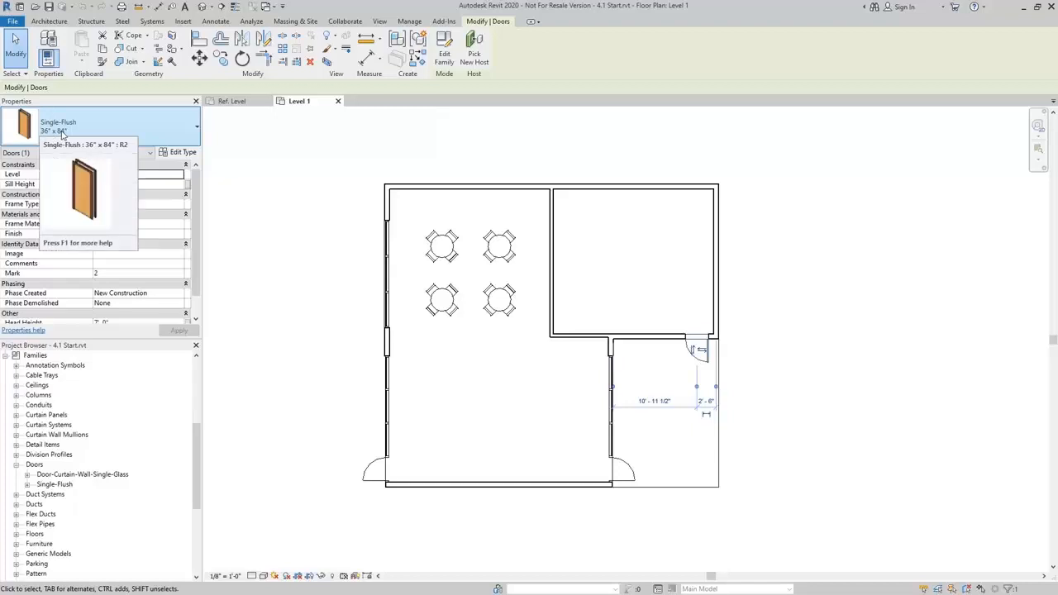
click(27, 475)
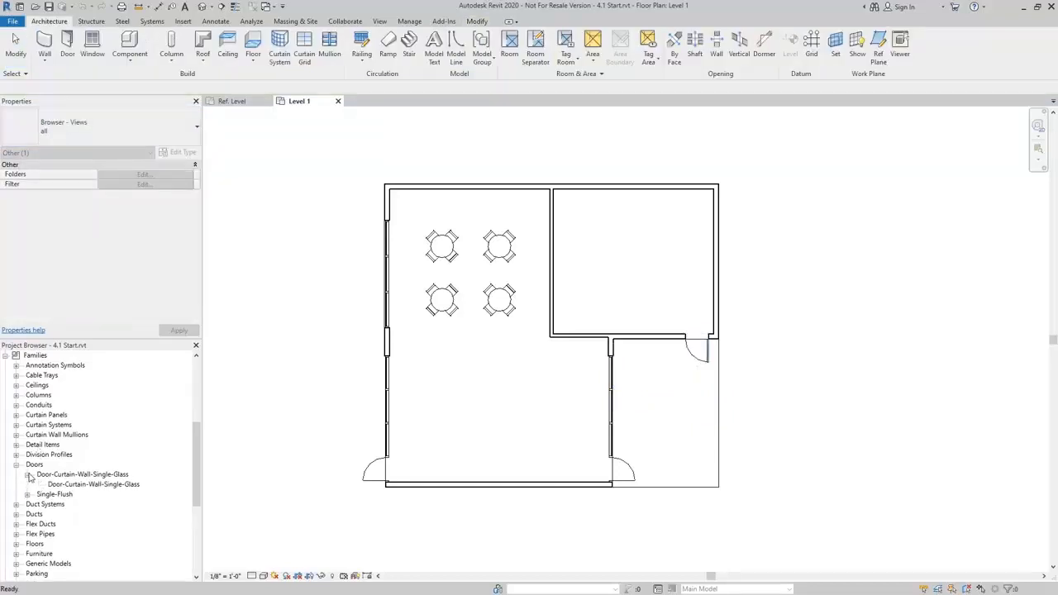
click(27, 474)
click(28, 494)
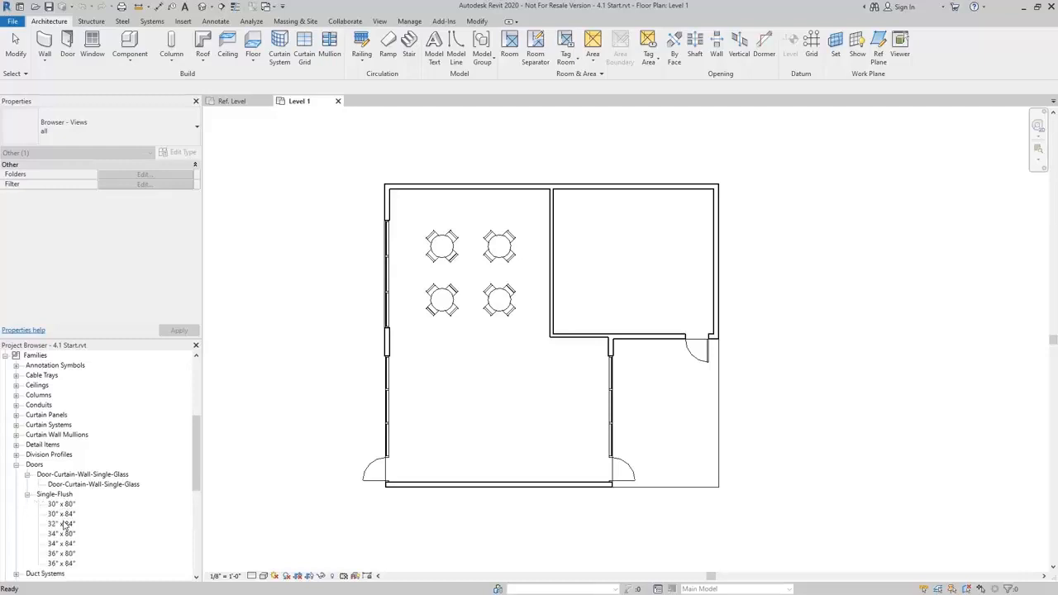
click(54, 564)
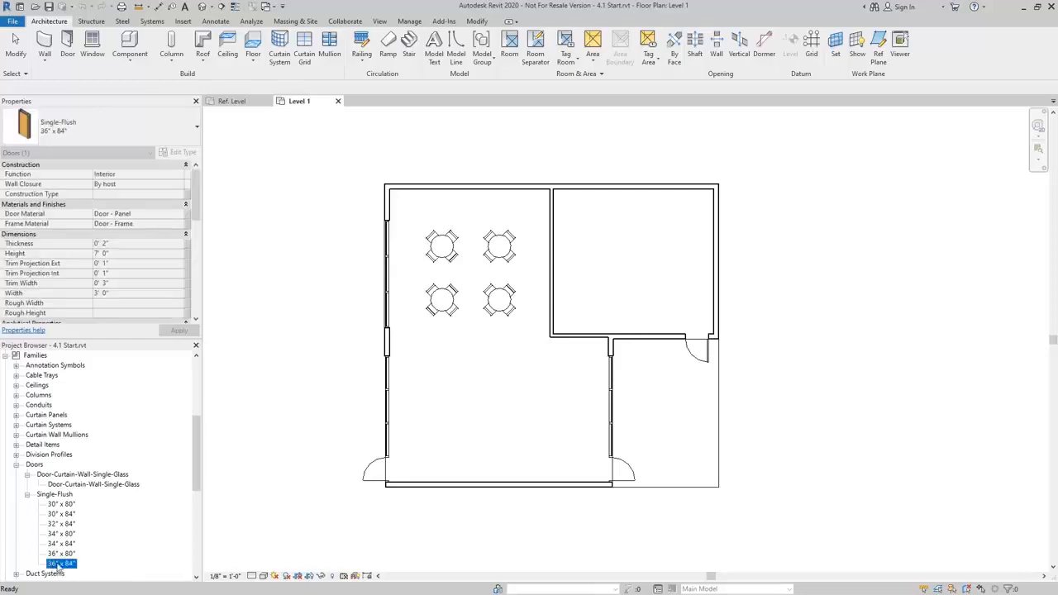
Compare the Doors category, Single-Flush family, 36" x 84" type and placed door instance, and clear the selection.
click(47, 496)
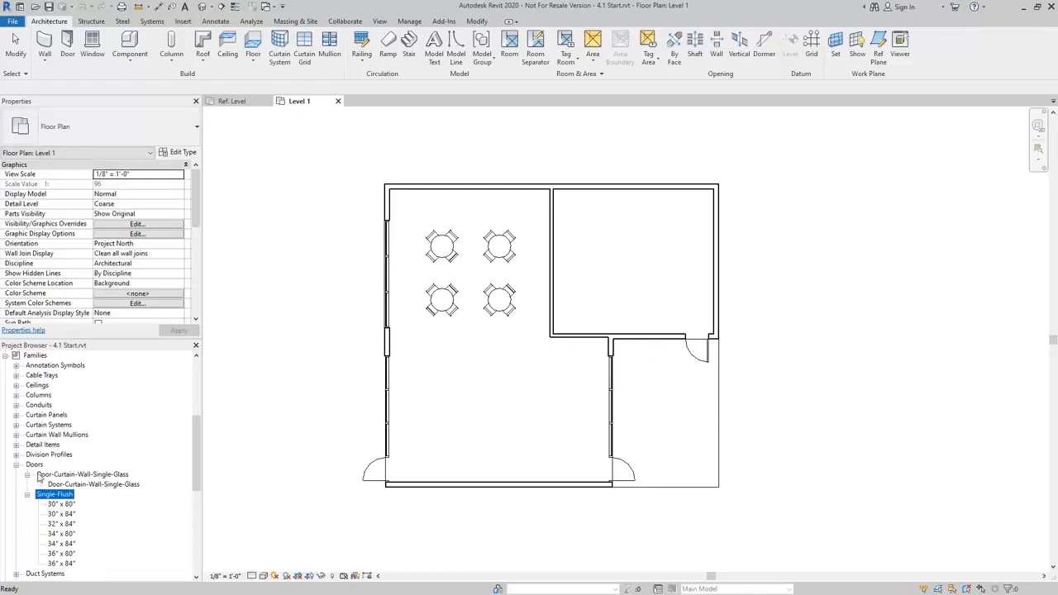
click(34, 465)
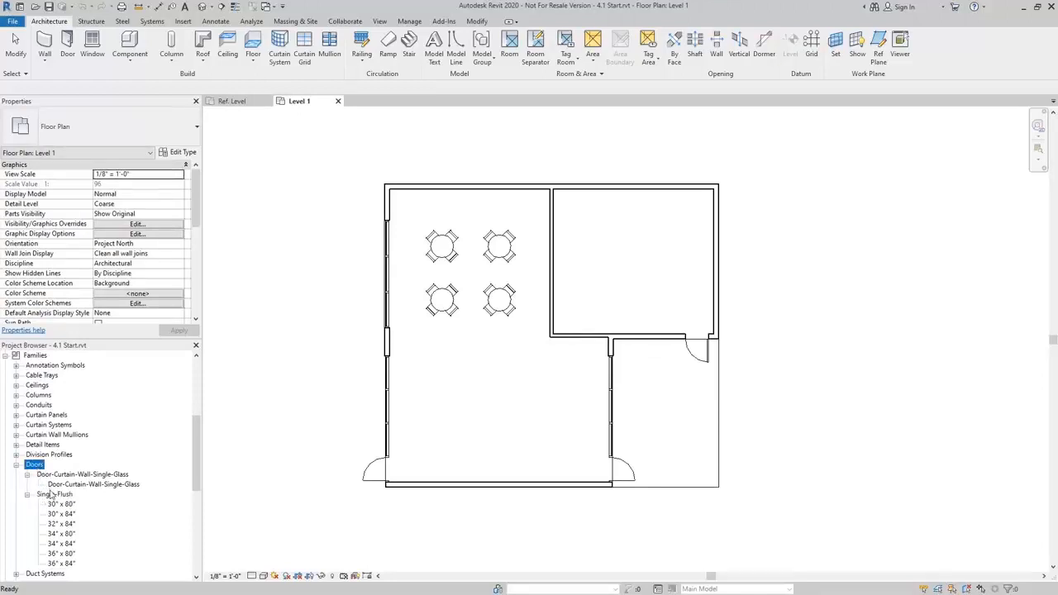
click(51, 495)
click(61, 563)
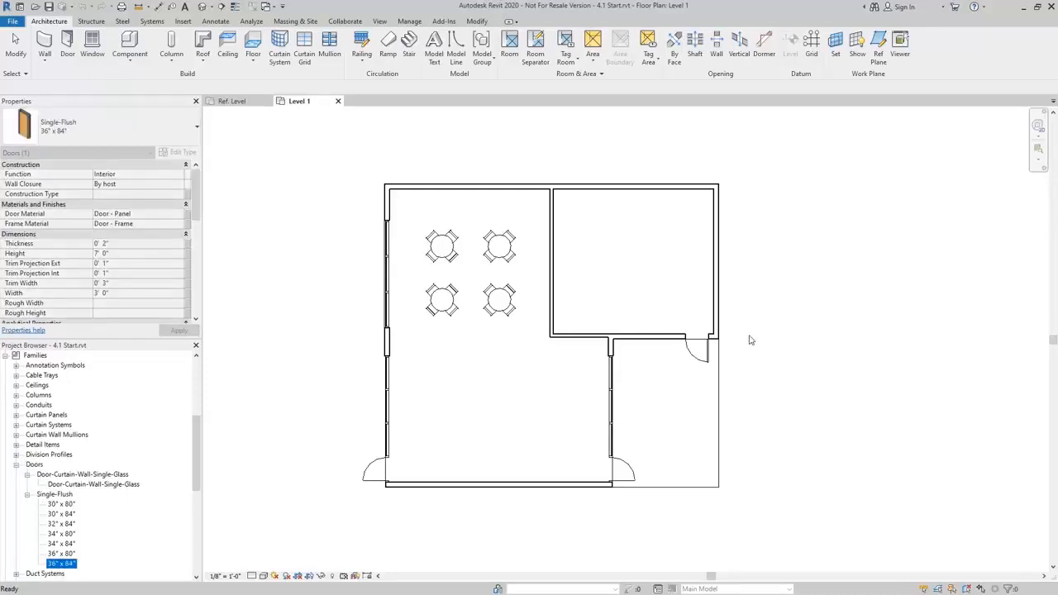
click(701, 352)
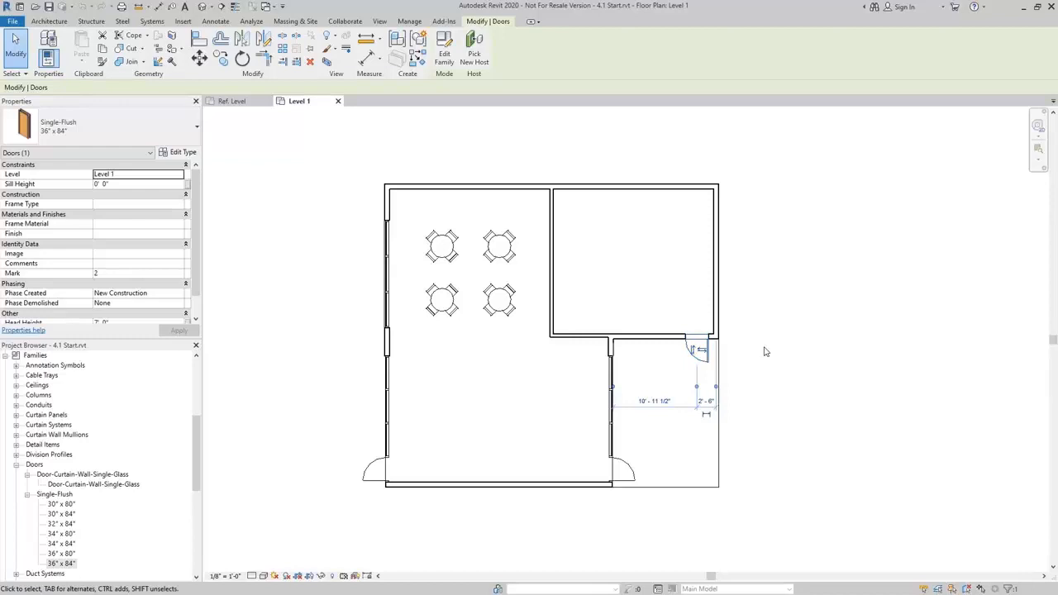
key(Escape)
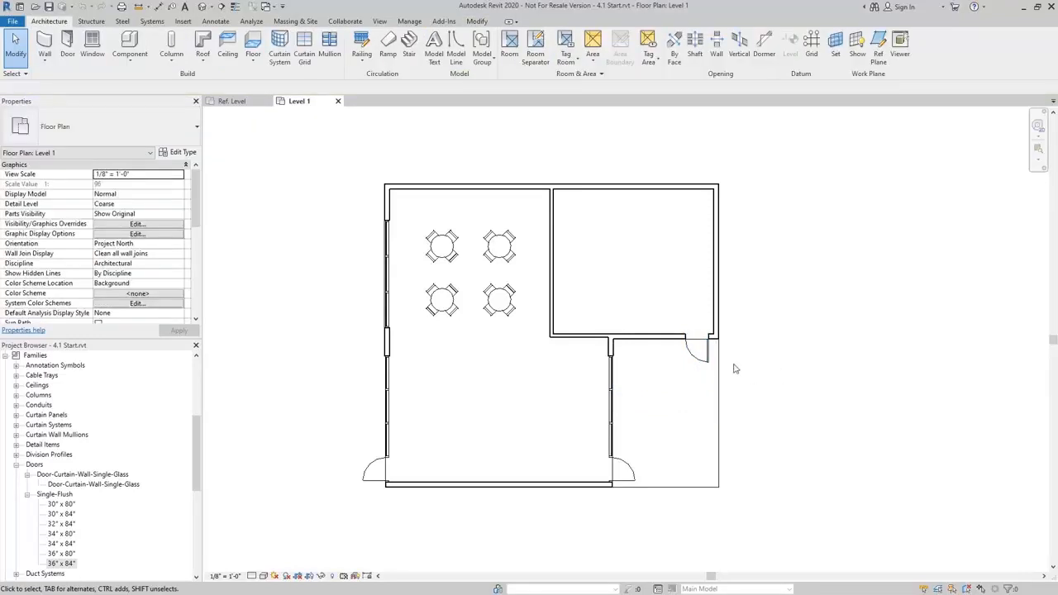
click(709, 371)
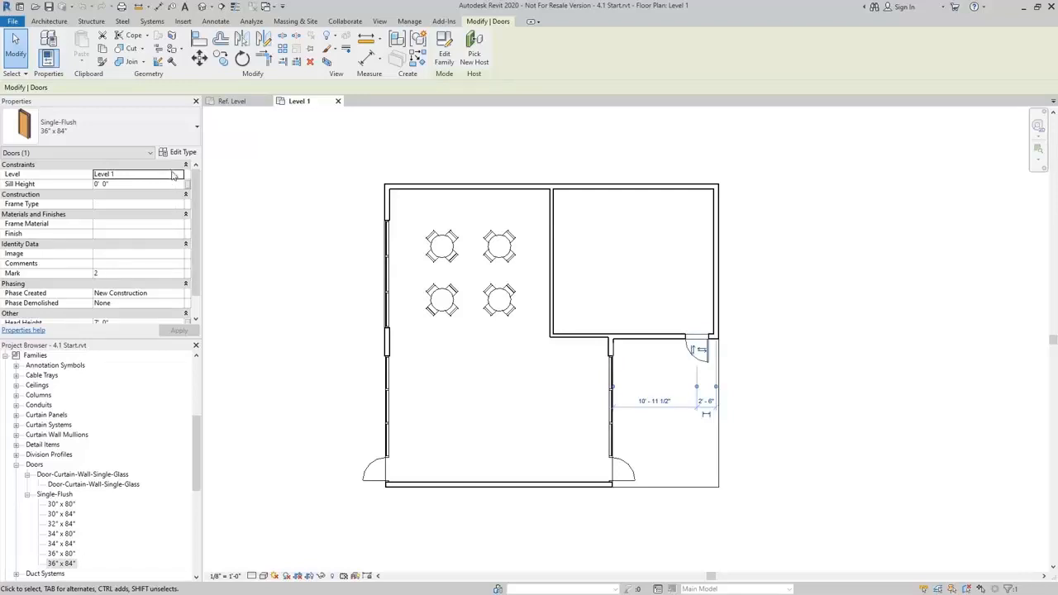
click(63, 563)
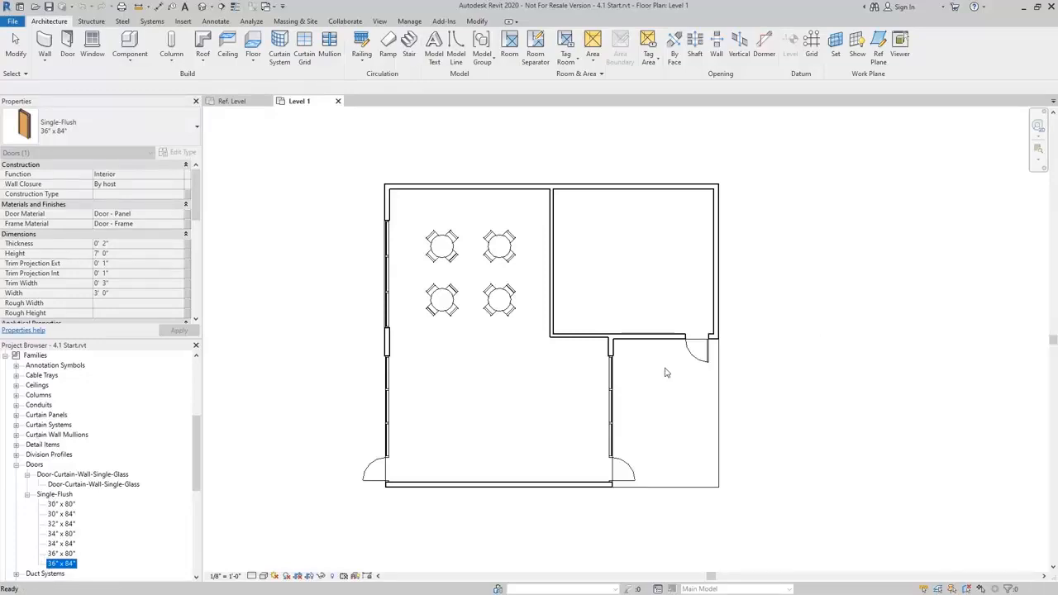
click(694, 364)
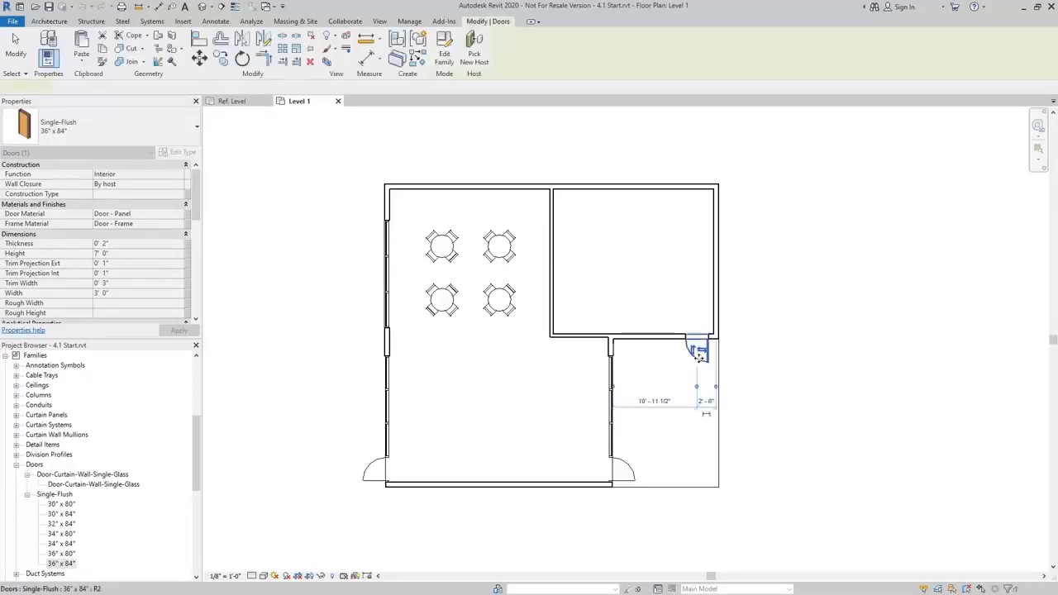
click(793, 323)
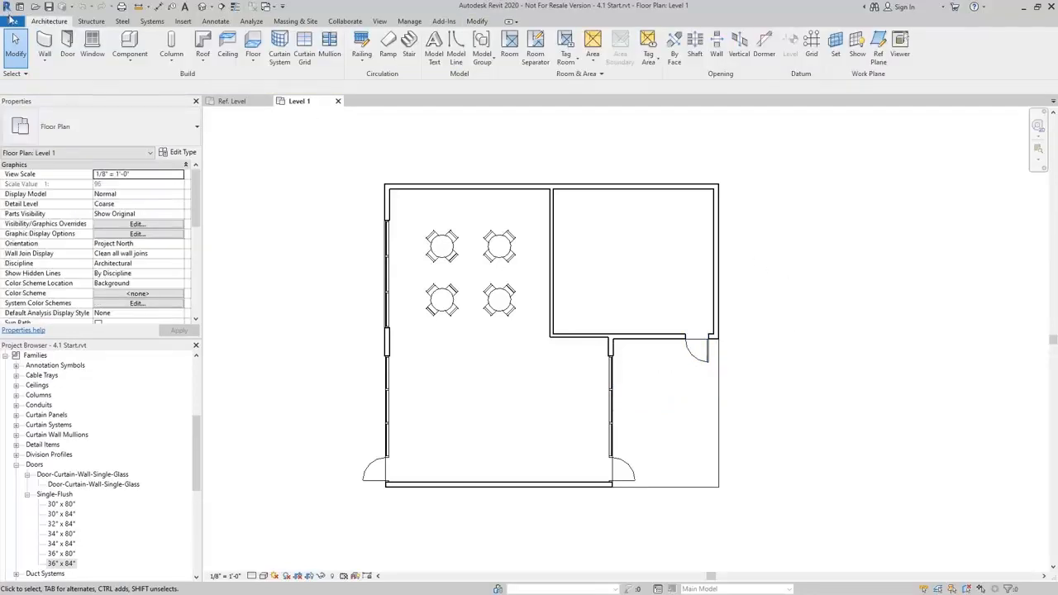
Preview the Door and Casework family templates and create a new family from Casework wall based.rft.
click(13, 21)
mouse_move(72, 66)
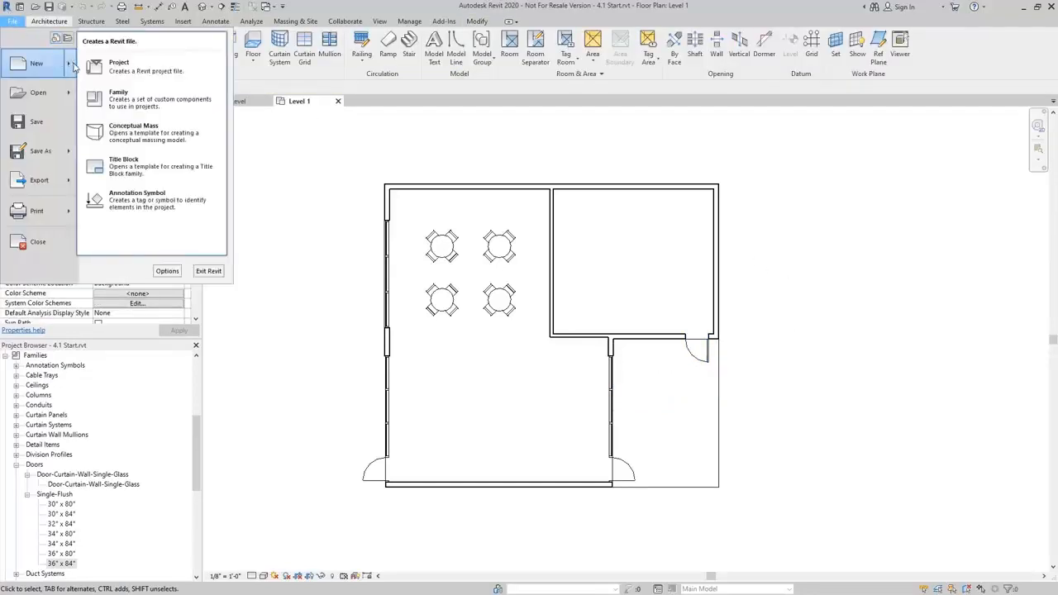
click(128, 103)
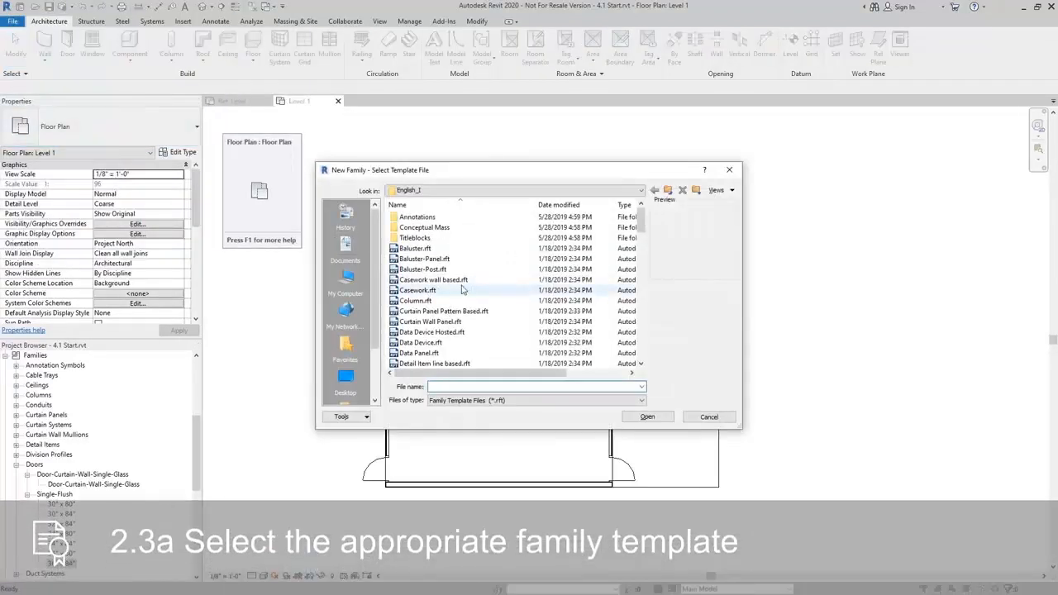
click(457, 281)
scroll(455, 289, down, 3)
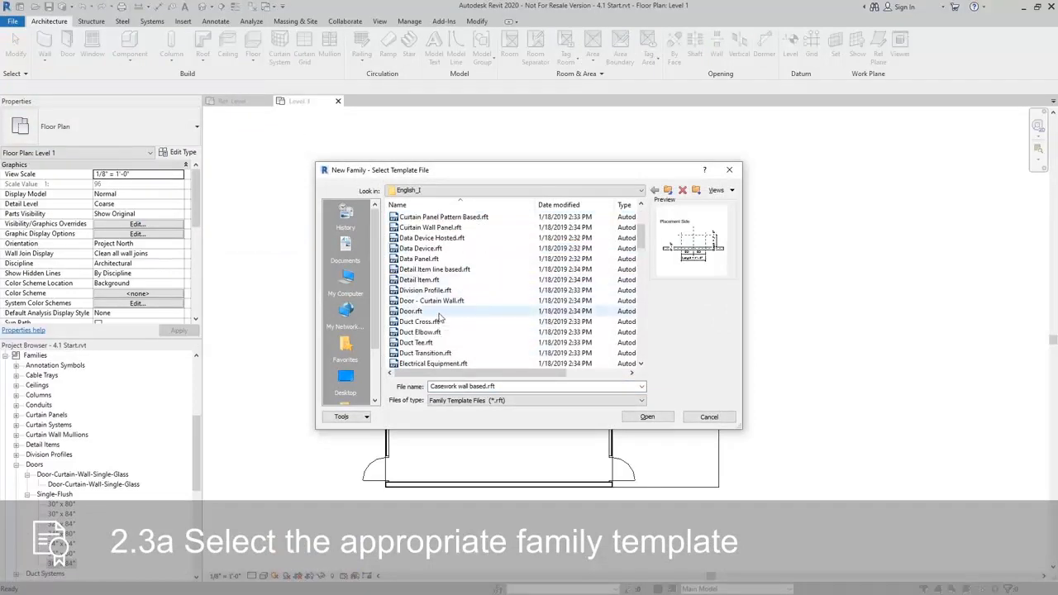
click(441, 311)
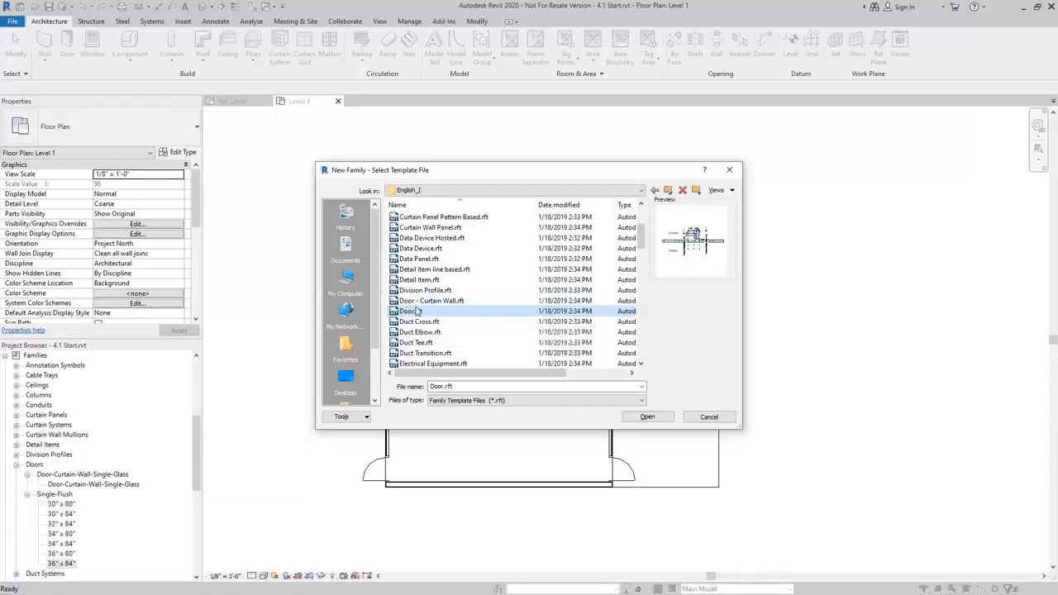
scroll(461, 331, up, 3)
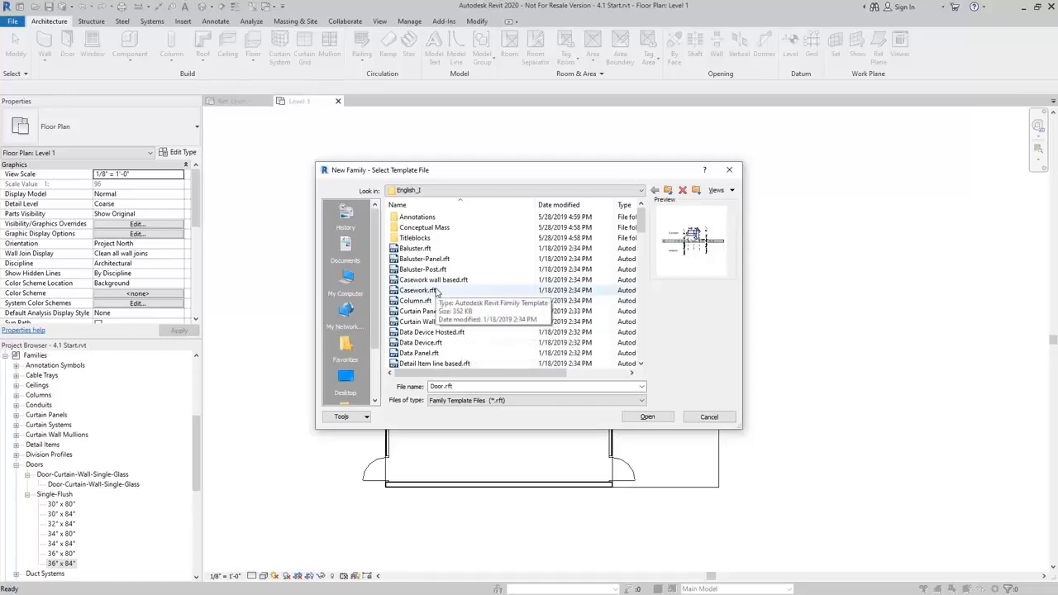
click(436, 291)
click(435, 280)
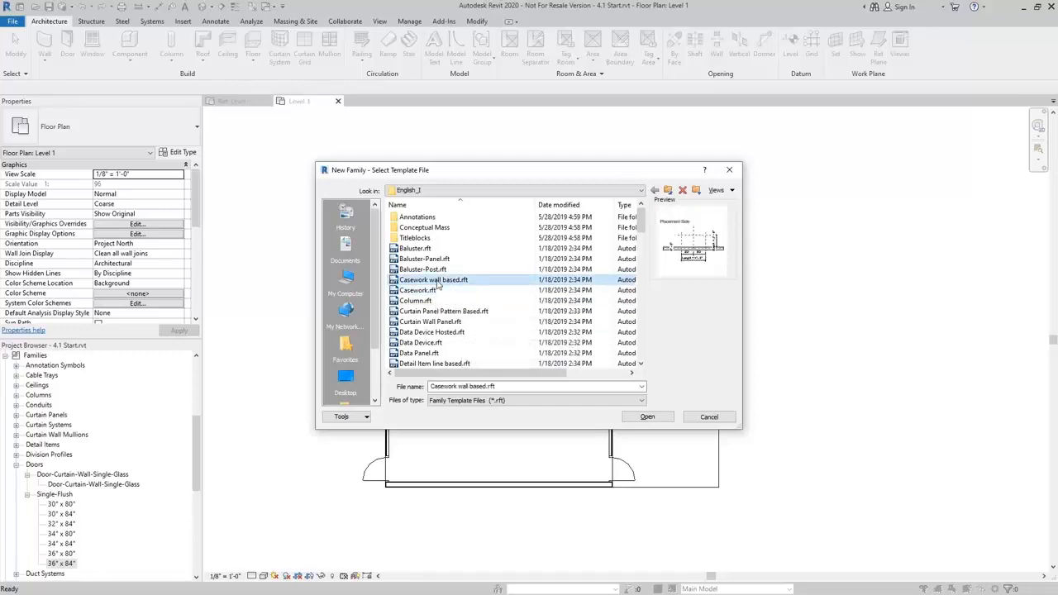
click(432, 290)
click(446, 282)
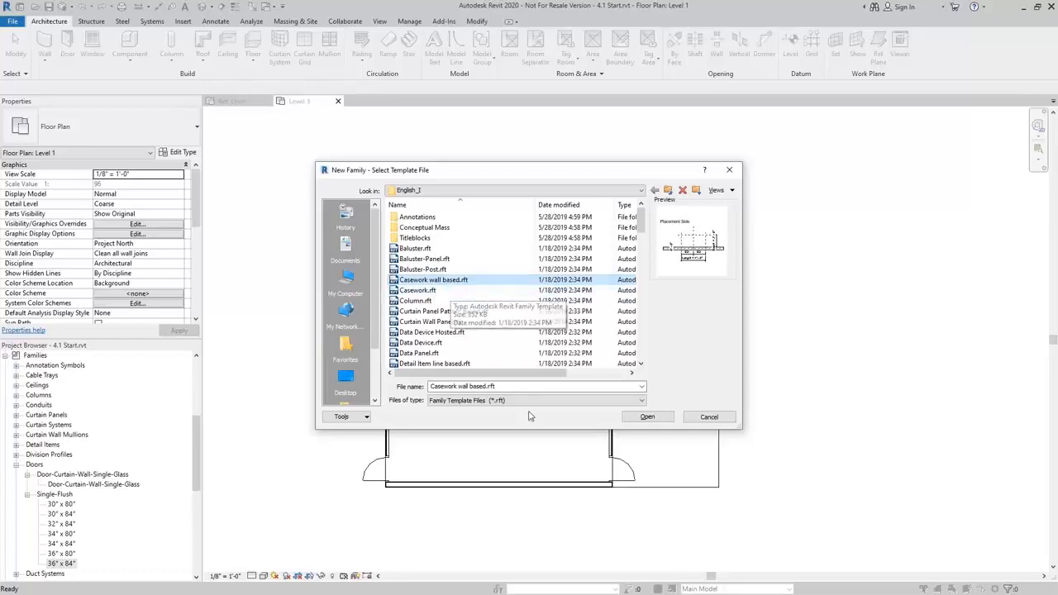
click(649, 416)
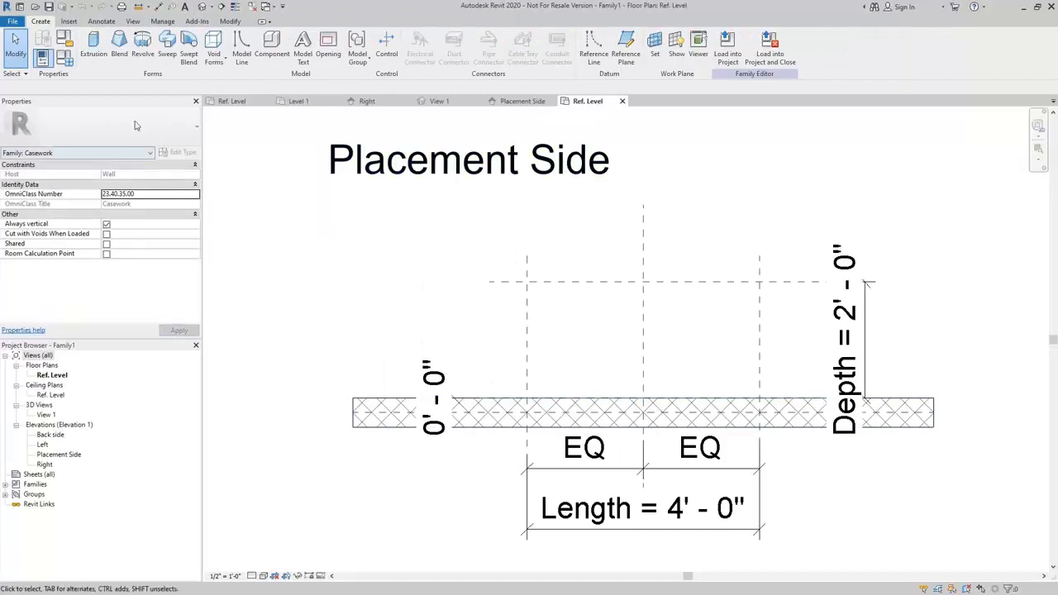
Check the casework family's category and parameters, cancel without changes and open its family types.
click(66, 39)
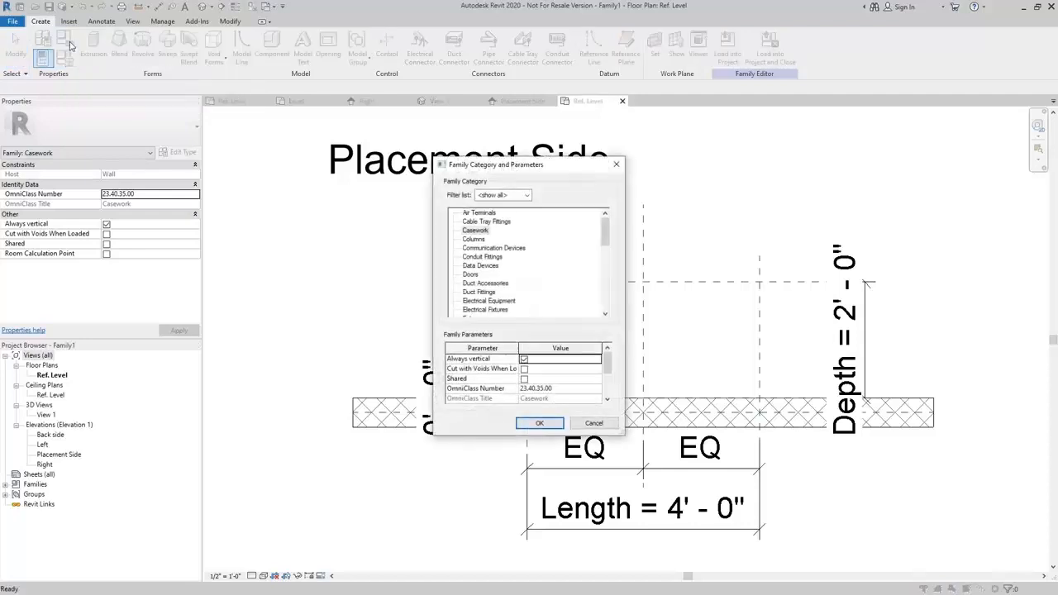
click(482, 231)
click(595, 424)
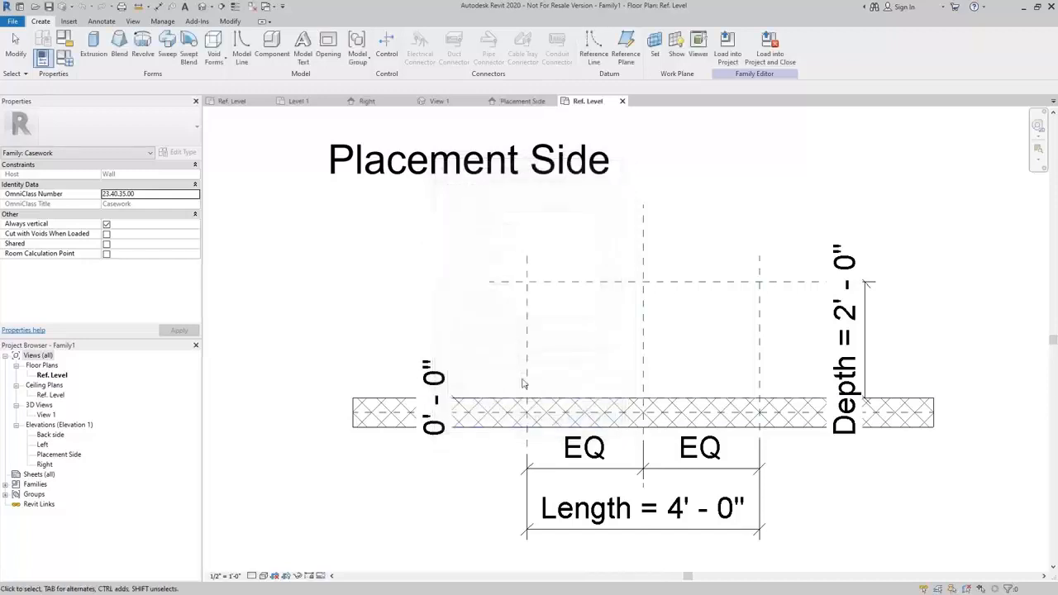
click(66, 60)
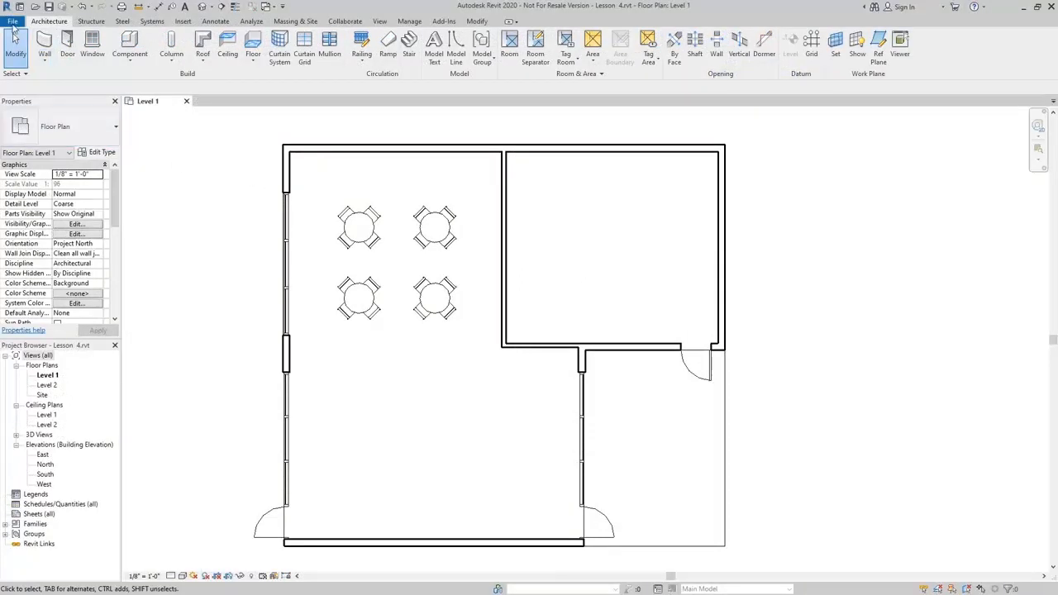
Create a new family from the Casework wall based.rft template.
click(13, 21)
mouse_move(68, 63)
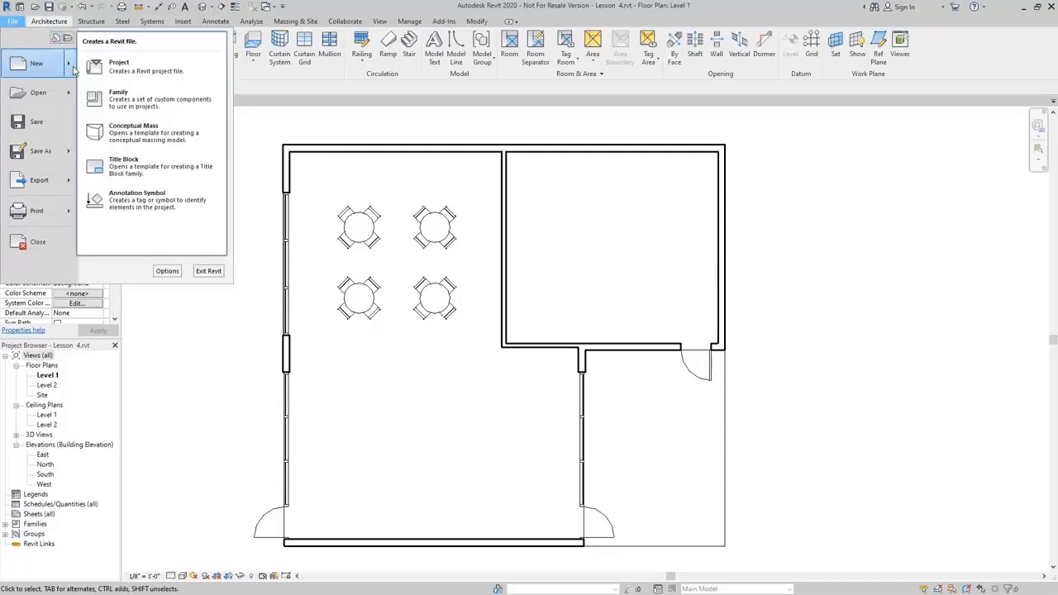
click(152, 107)
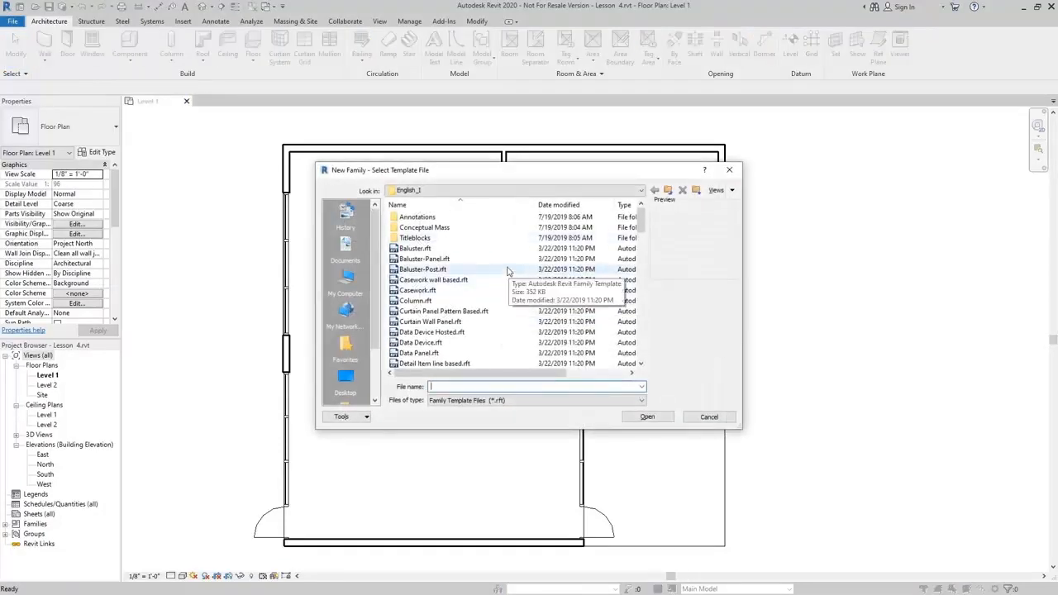
click(438, 280)
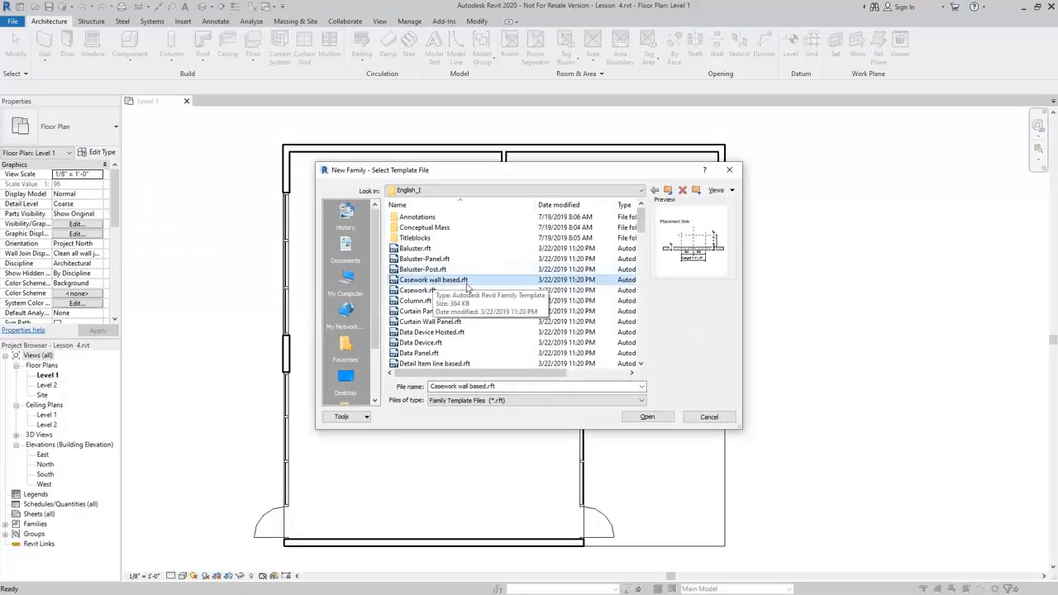
click(647, 416)
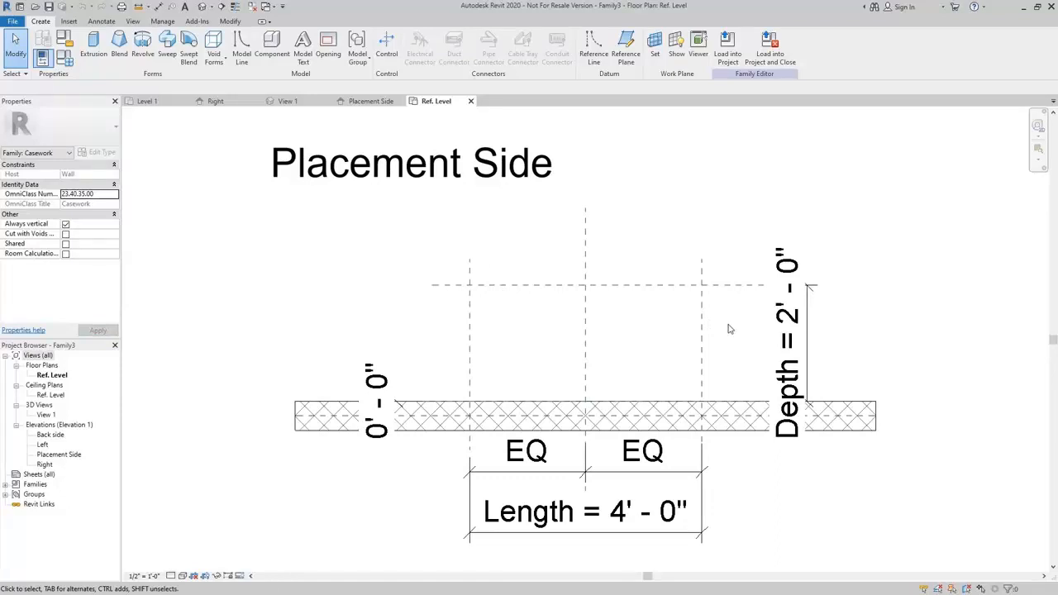
Flex the Length dimension in the Ref. Level plan by setting it to 6', and undo the change.
middle_drag(907, 299, 867, 298)
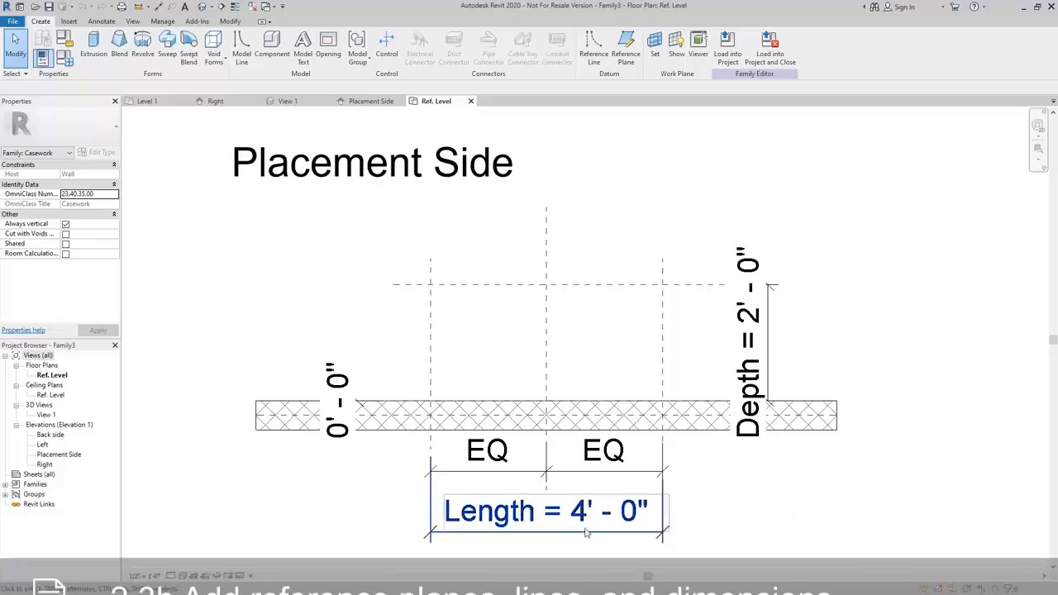
click(523, 518)
click(564, 525)
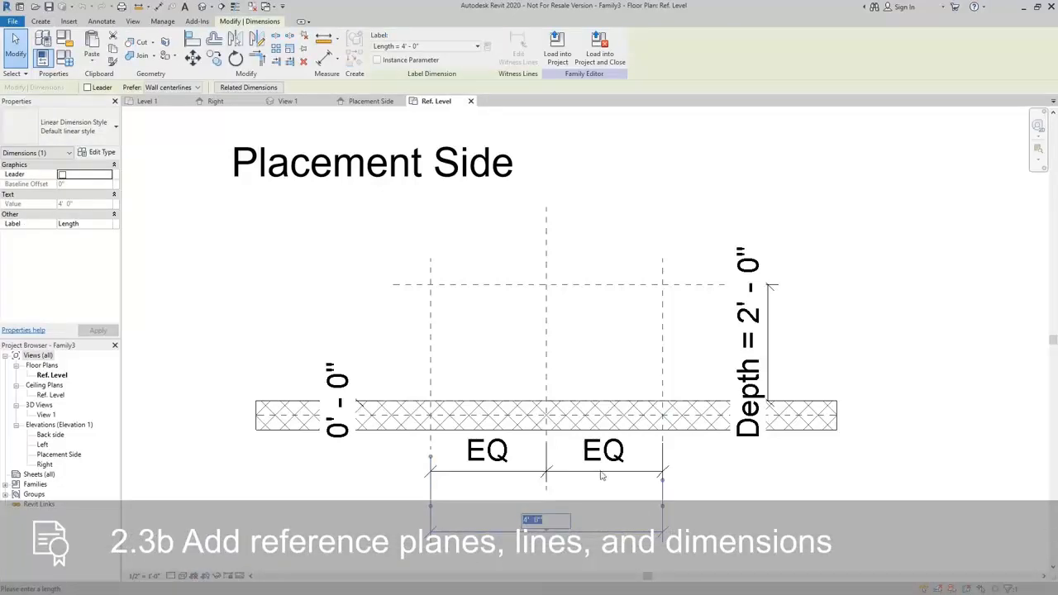
text(6)
key(Return)
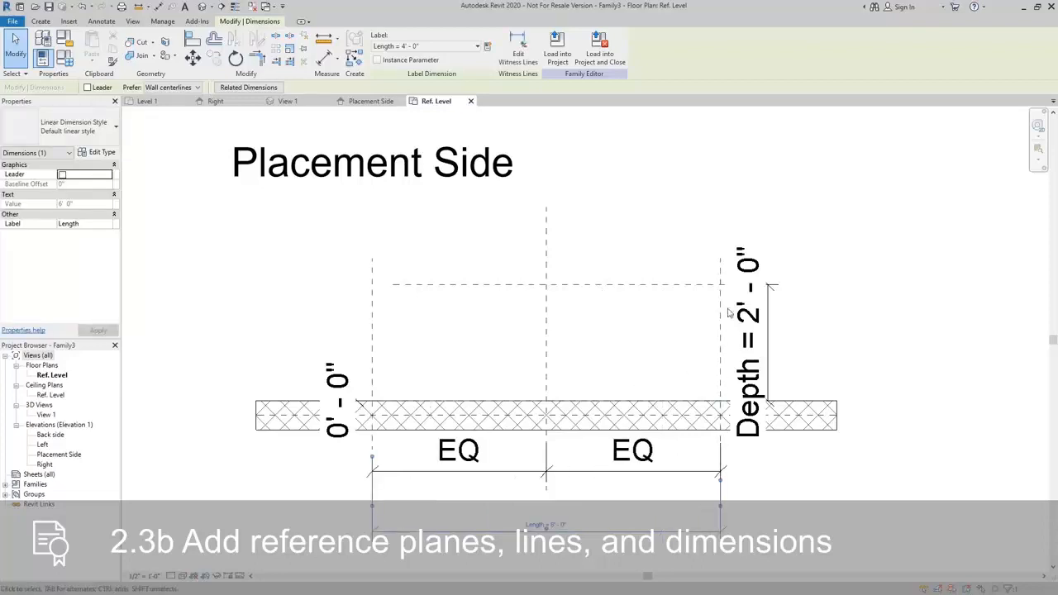
click(421, 344)
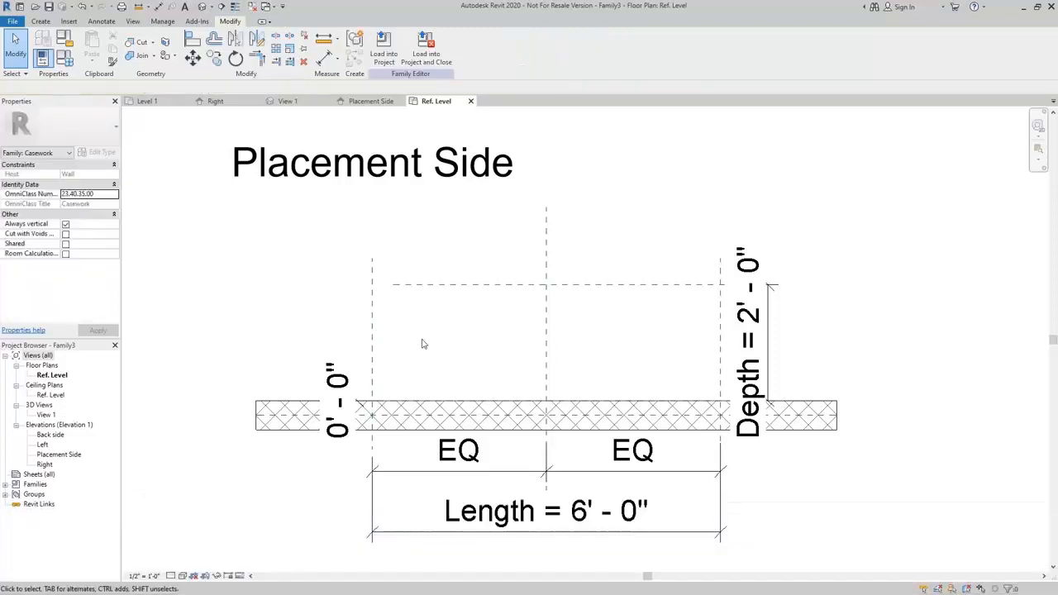
key(ctrl+z)
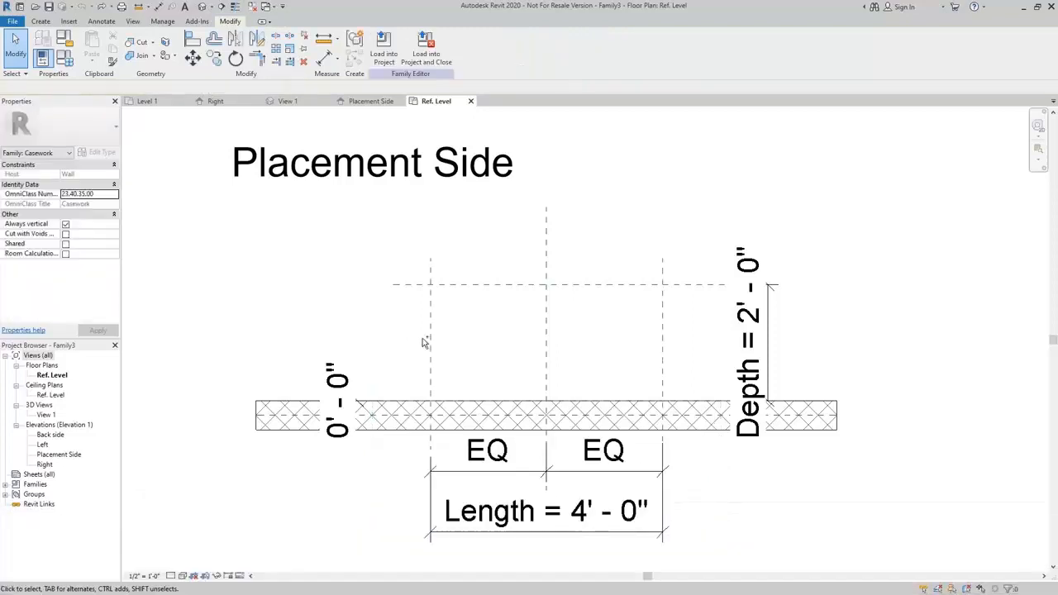
Flex the Depth dimension in the plan by setting it to 3', and undo the change.
click(756, 330)
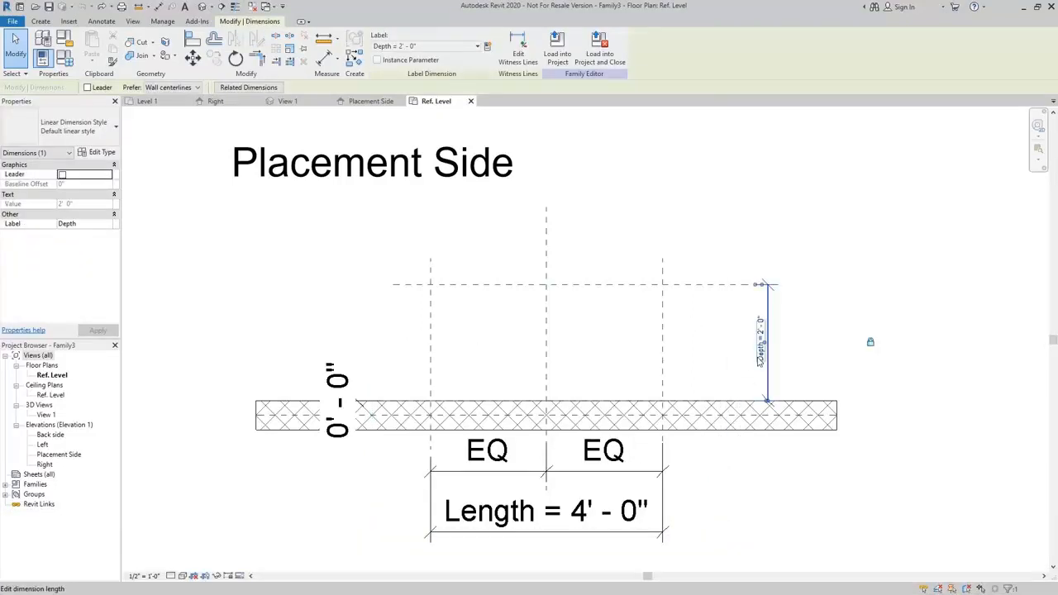
click(761, 347)
text(3)
key(Return)
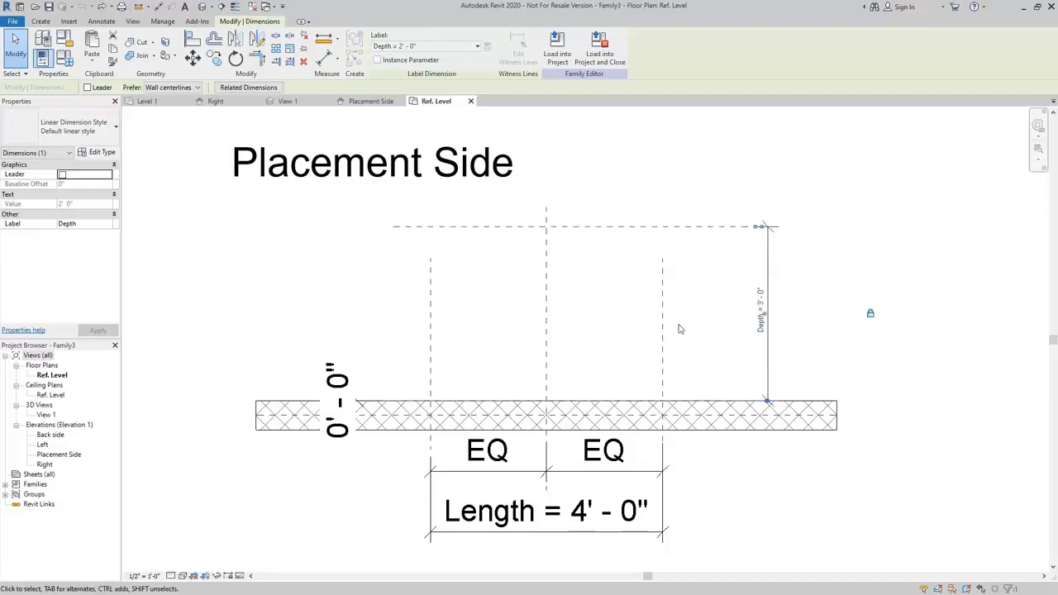
click(699, 314)
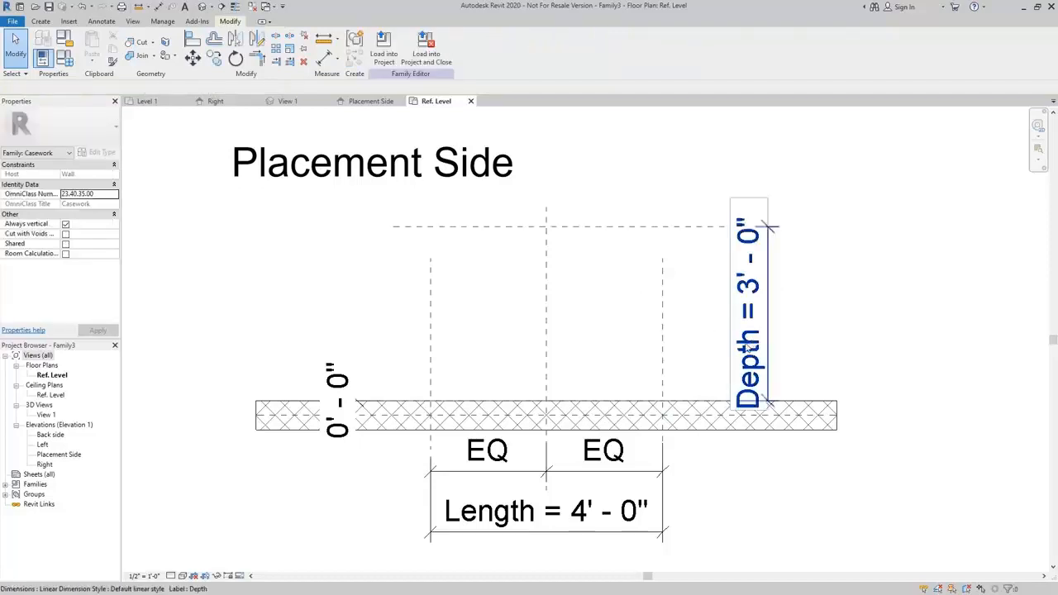
key(ctrl+z)
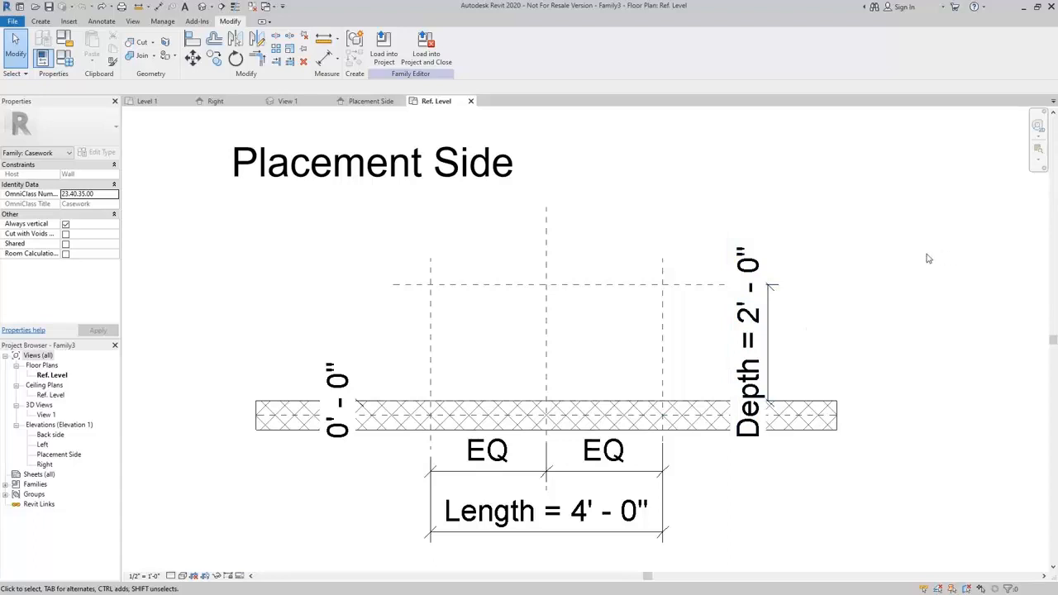
Open the Right elevation view of the casework family.
click(45, 465)
double_click(44, 466)
middle_drag(496, 476, 513, 422)
scroll(542, 395, up, 3)
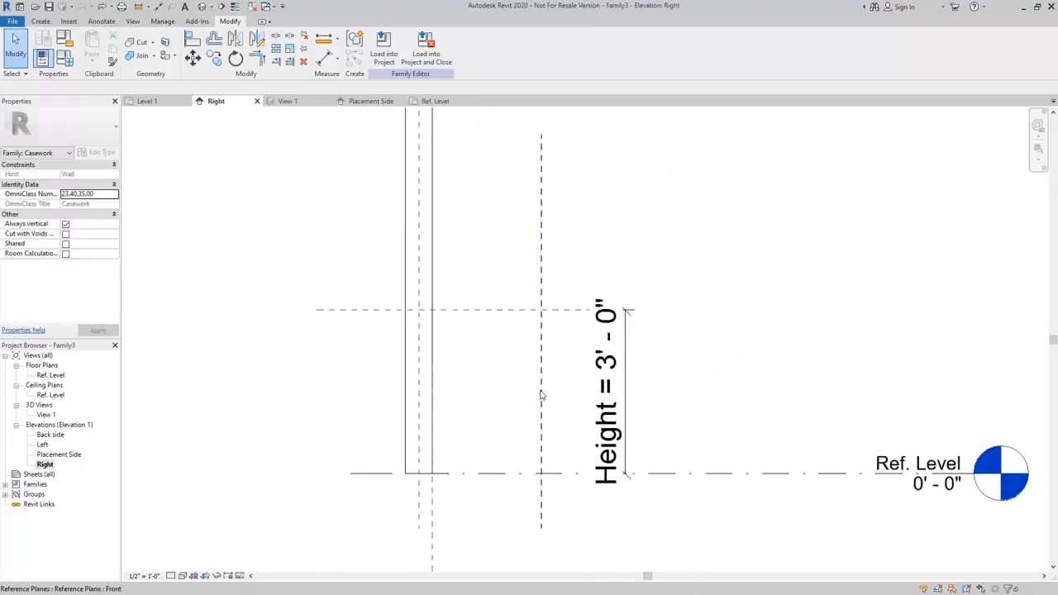
Flex the Height dimension by setting it to 2' and back to 3'.
click(609, 405)
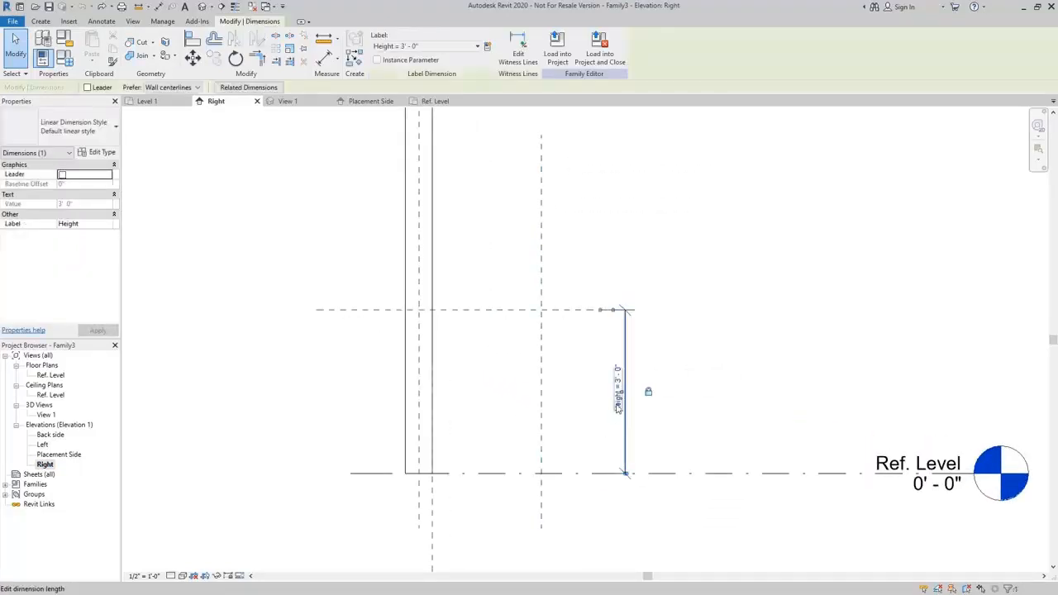
click(617, 394)
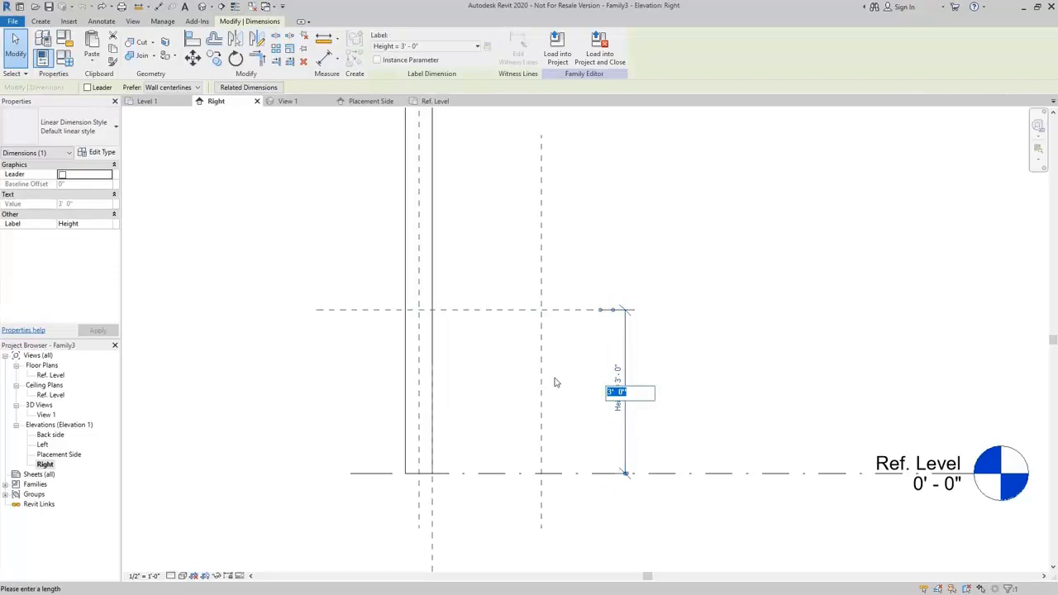
text(2)
key(Return)
click(615, 420)
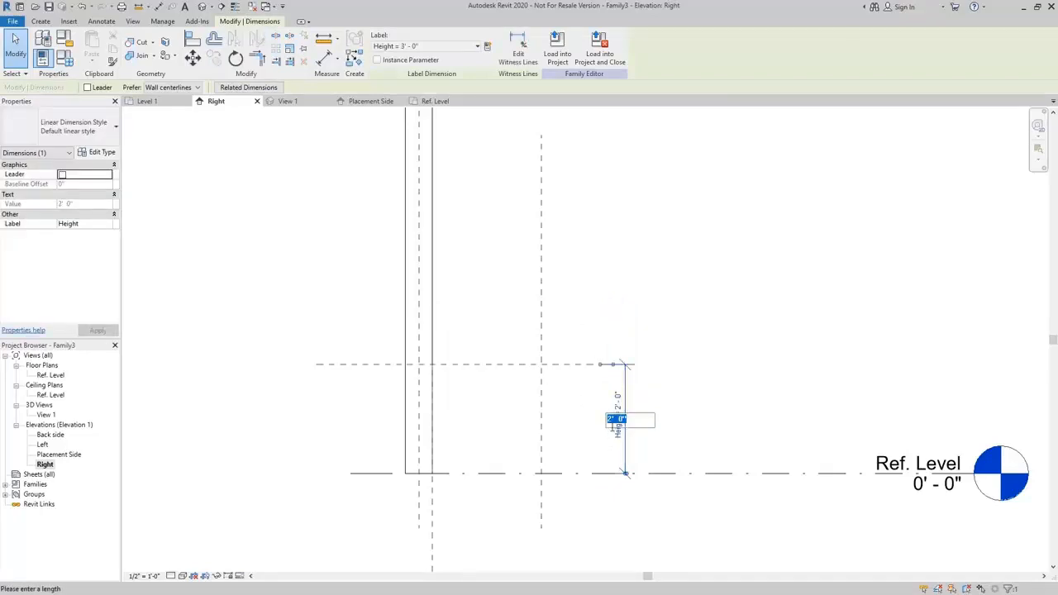
text(3)
key(Return)
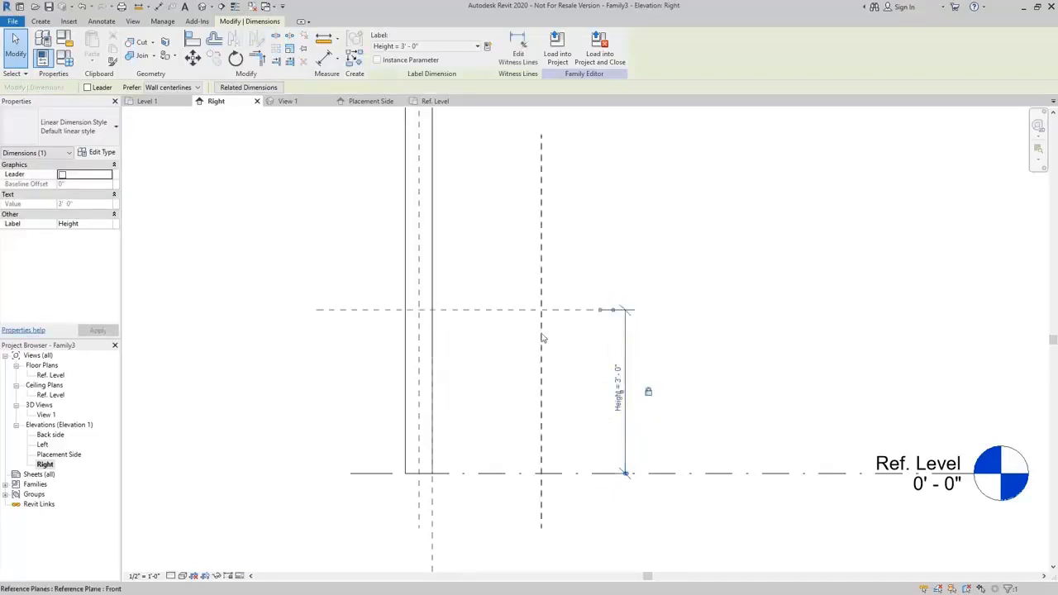
click(512, 350)
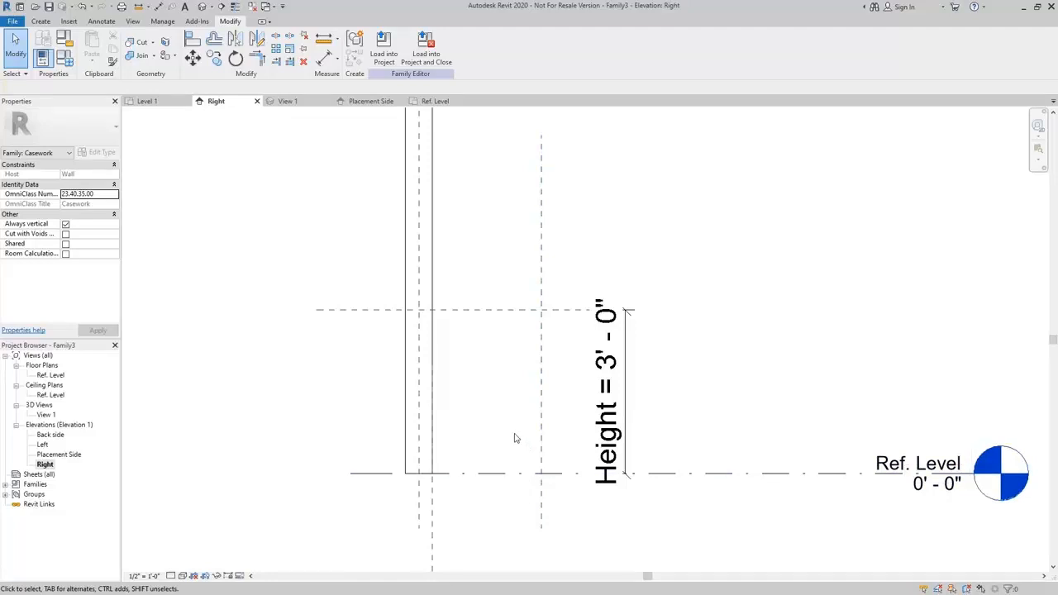
Sketch a vertical reference plane about 4" inside the Front plane and a horizontal one about 5" above Ref. Level.
key(r)
key(p)
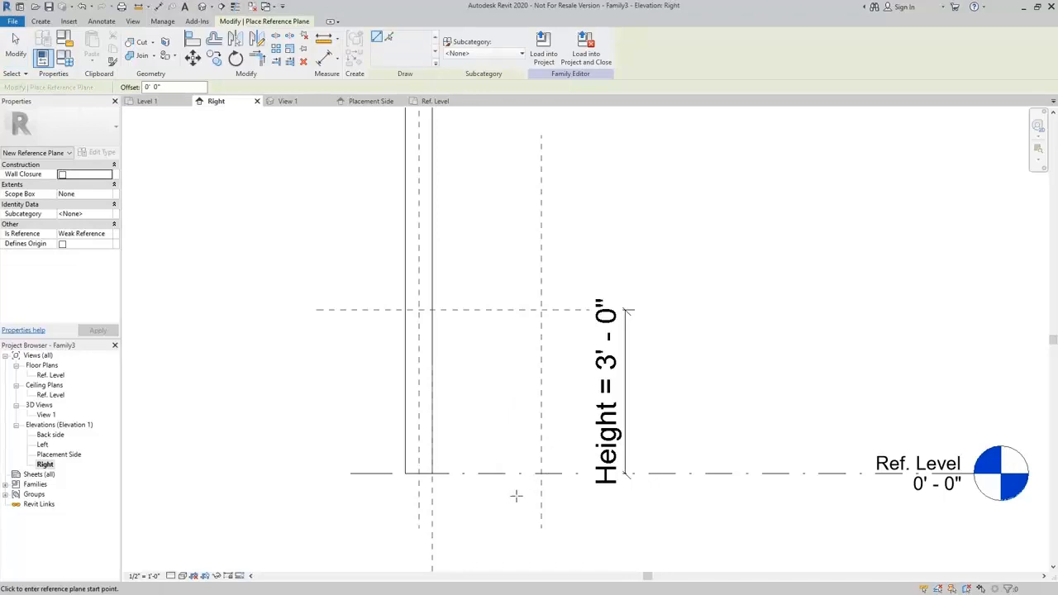
click(523, 497)
click(524, 400)
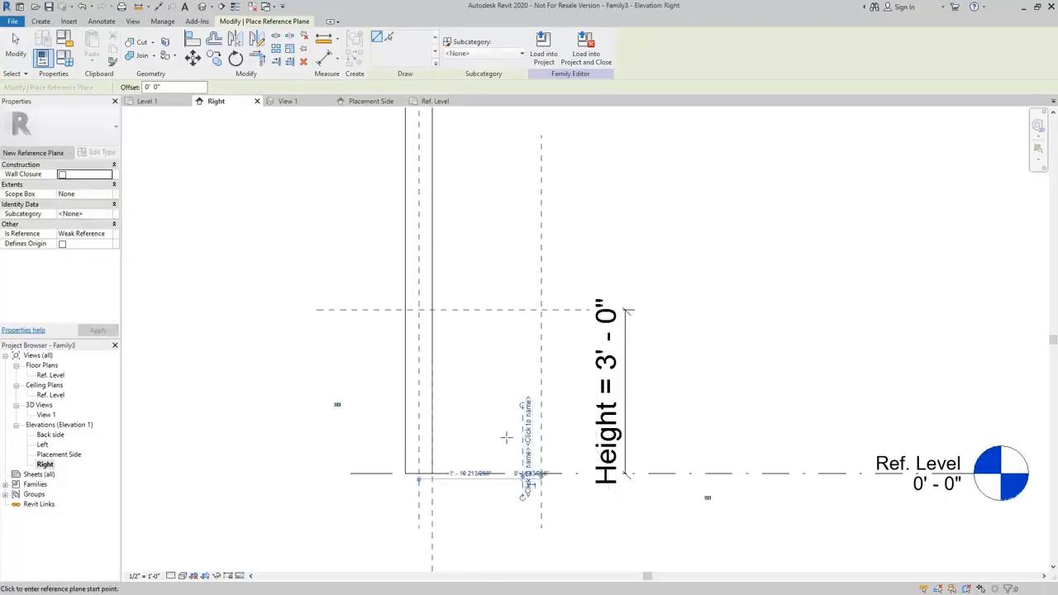
click(522, 450)
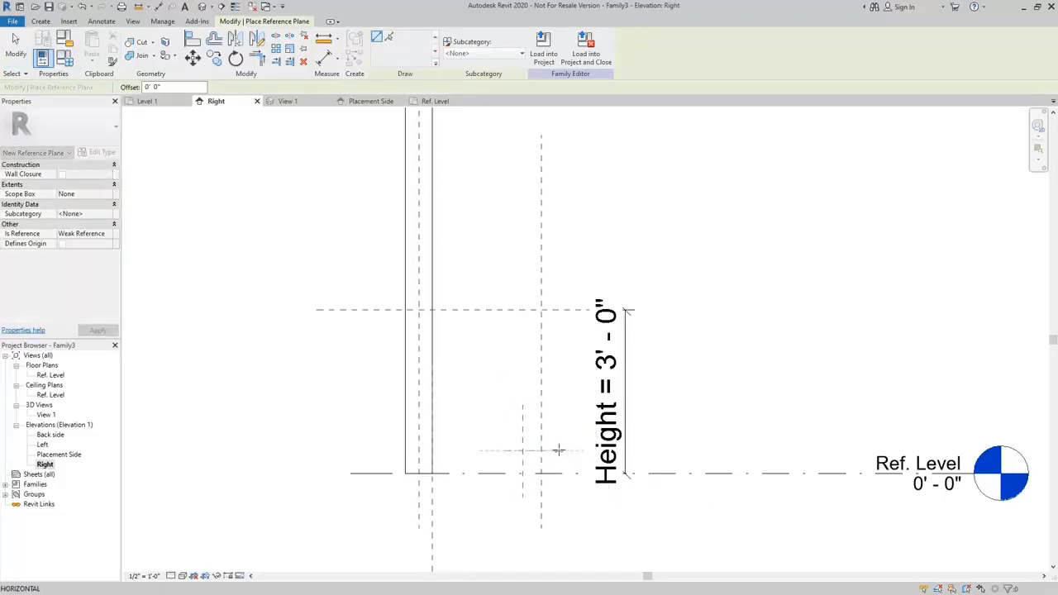
click(558, 449)
Dimension the horizontal plane from Ref. Level and the vertical plane from the Front reference plane using aligned dimensions.
scroll(569, 458, up, 3)
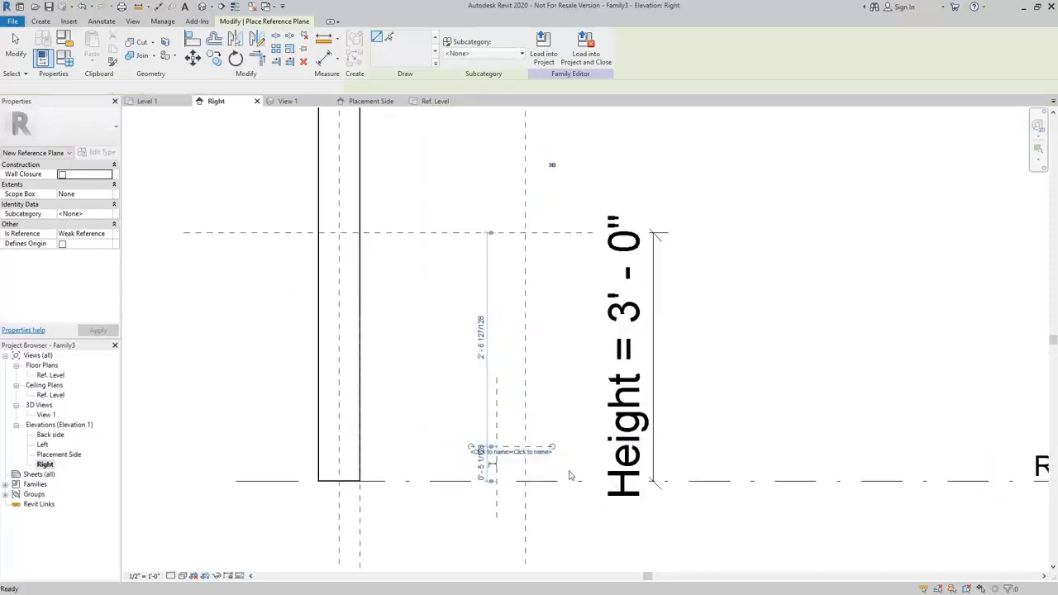
key(d)
key(i)
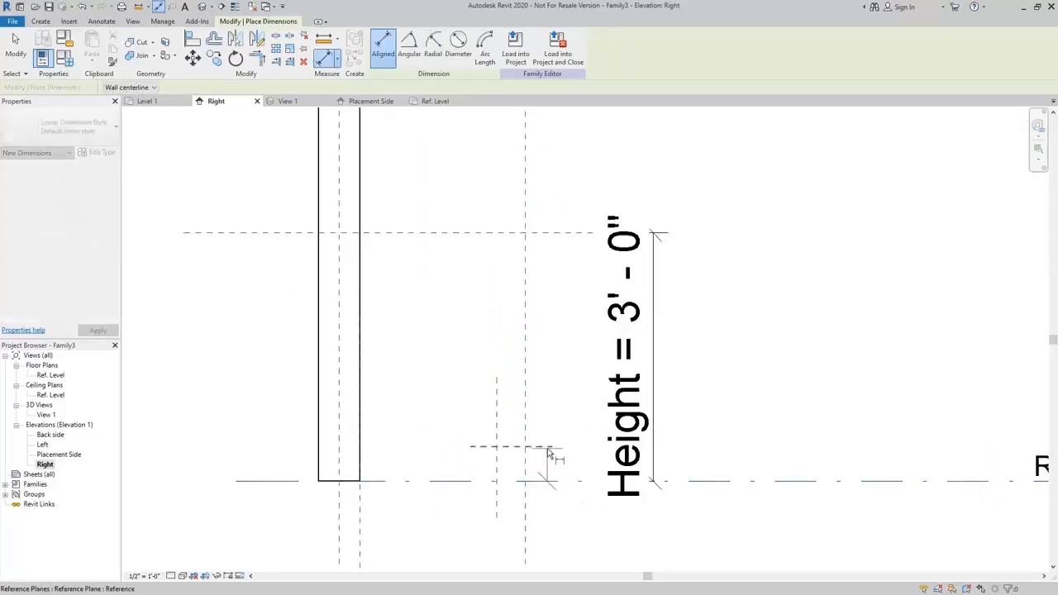
click(547, 448)
click(758, 421)
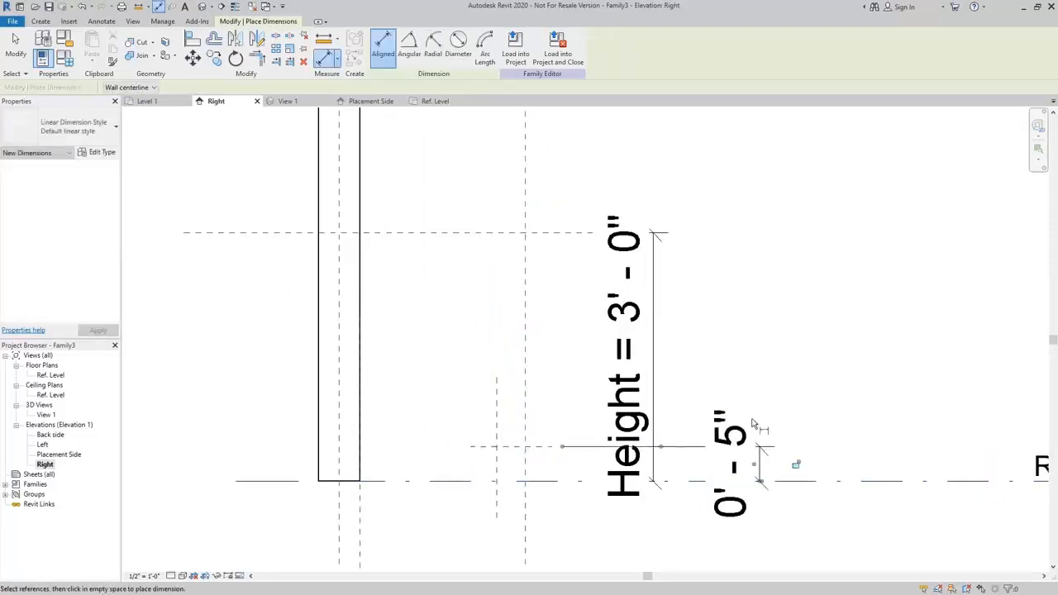
click(525, 504)
middle_drag(500, 508, 526, 402)
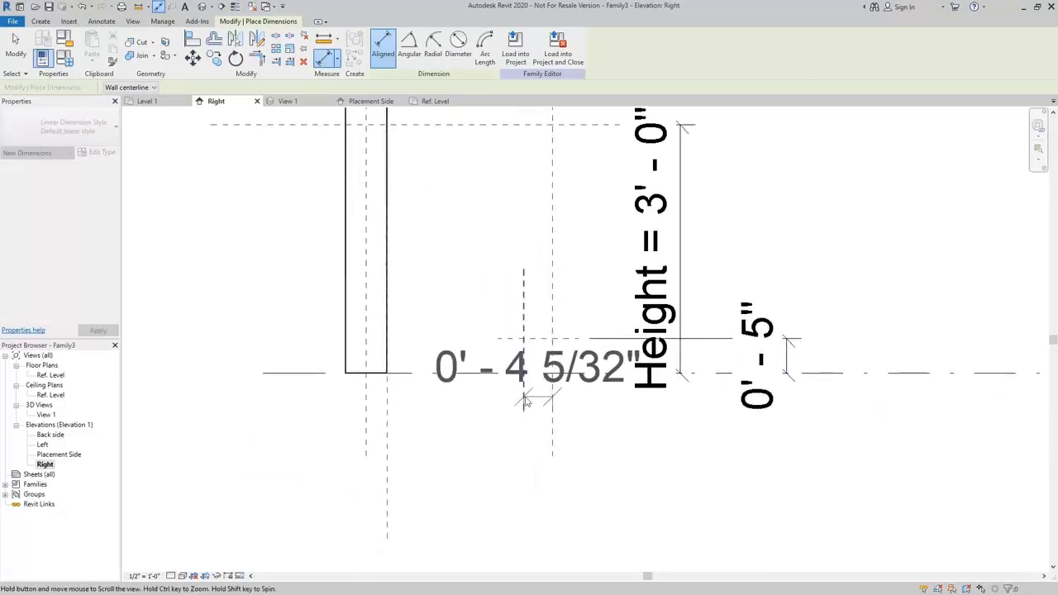
click(533, 510)
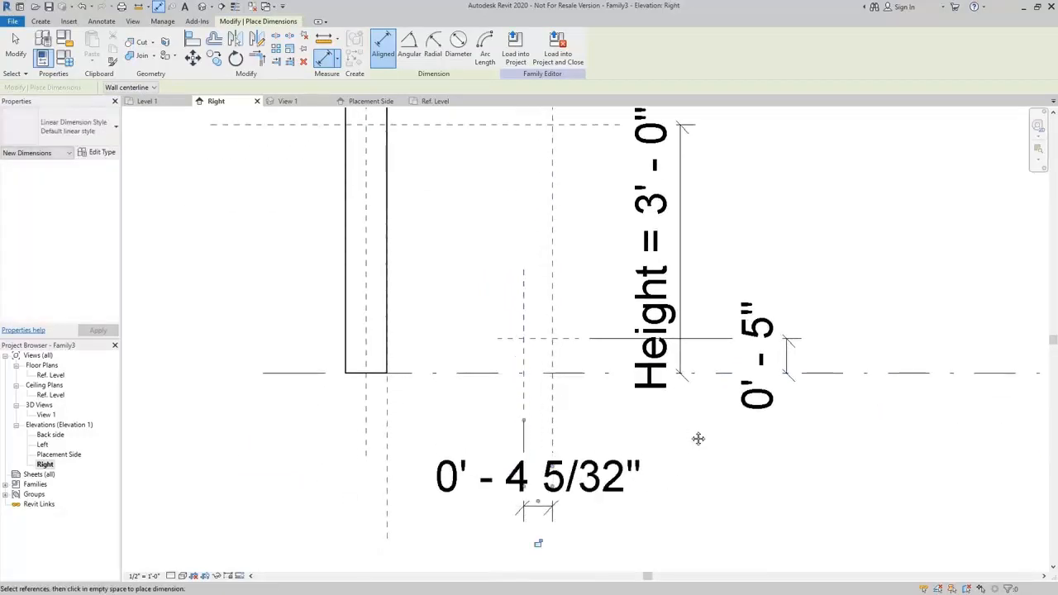
middle_drag(698, 438, 652, 465)
key(Escape)
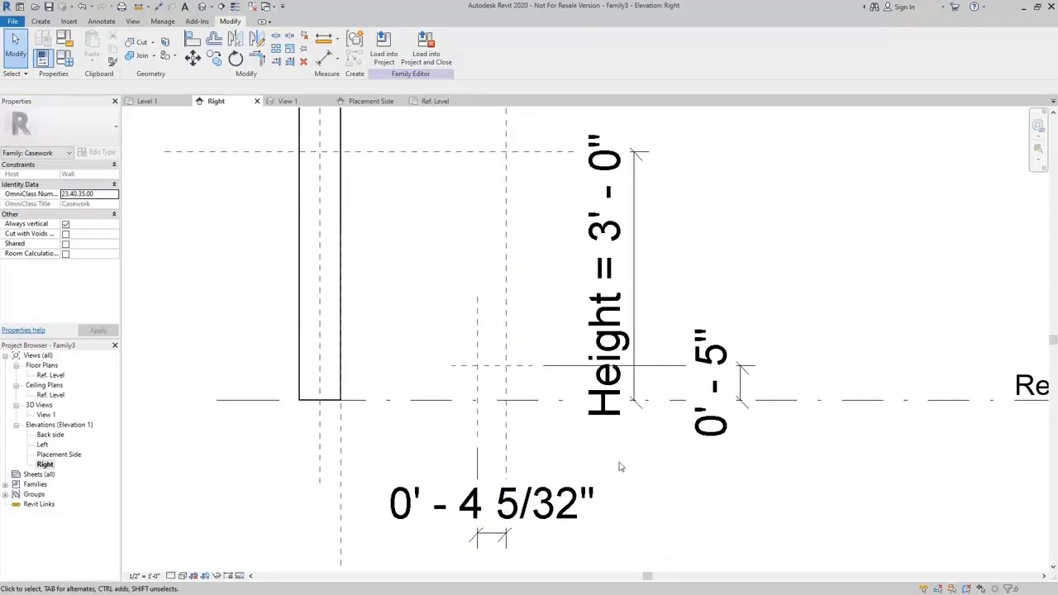
Set the new vertical reference plane's distance from the Front plane to 3".
click(477, 380)
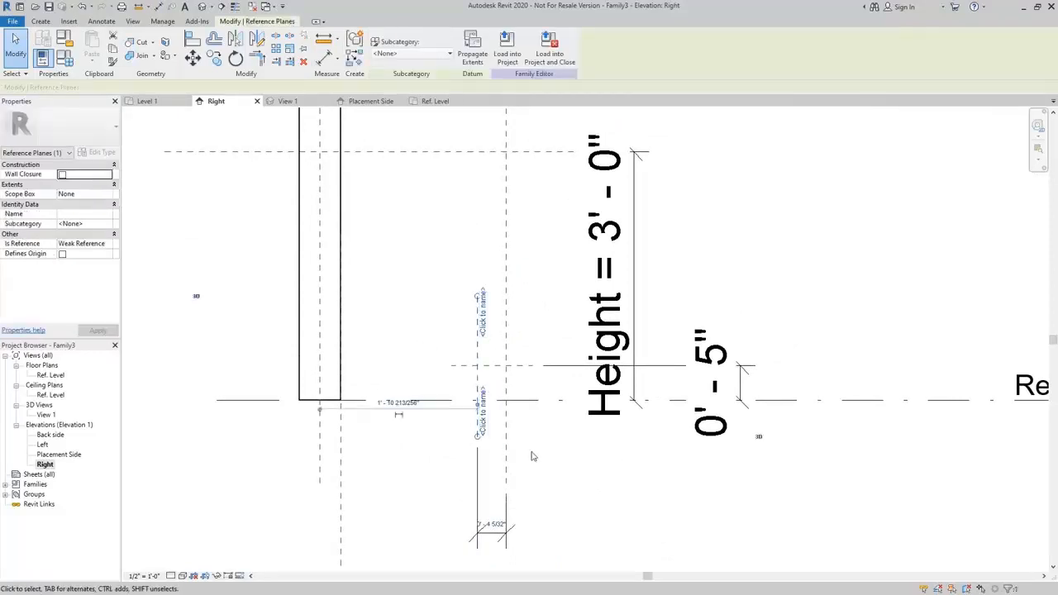
click(493, 524)
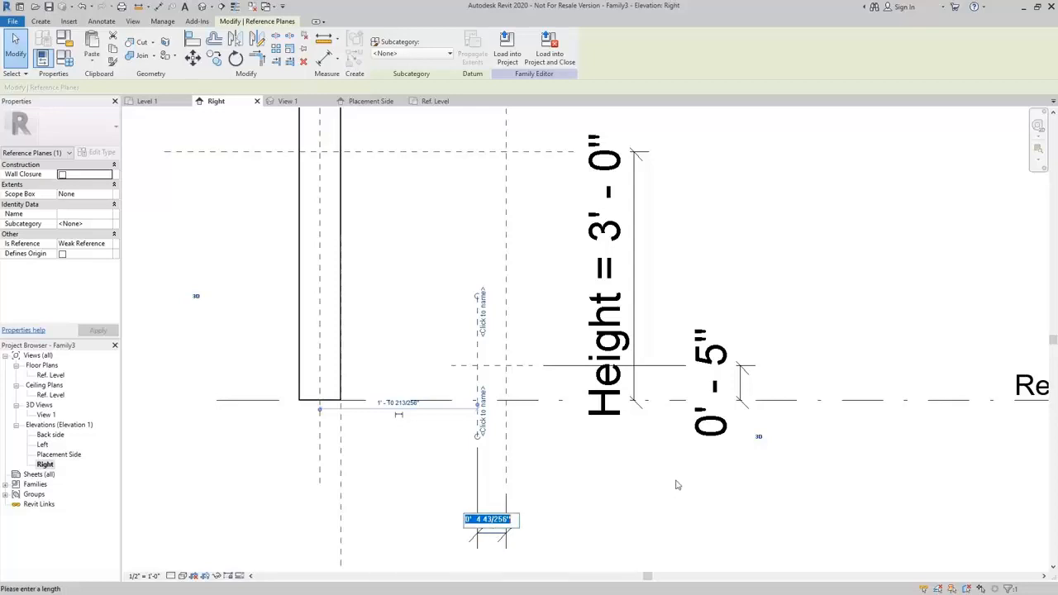
text(3)
key(Return)
click(631, 475)
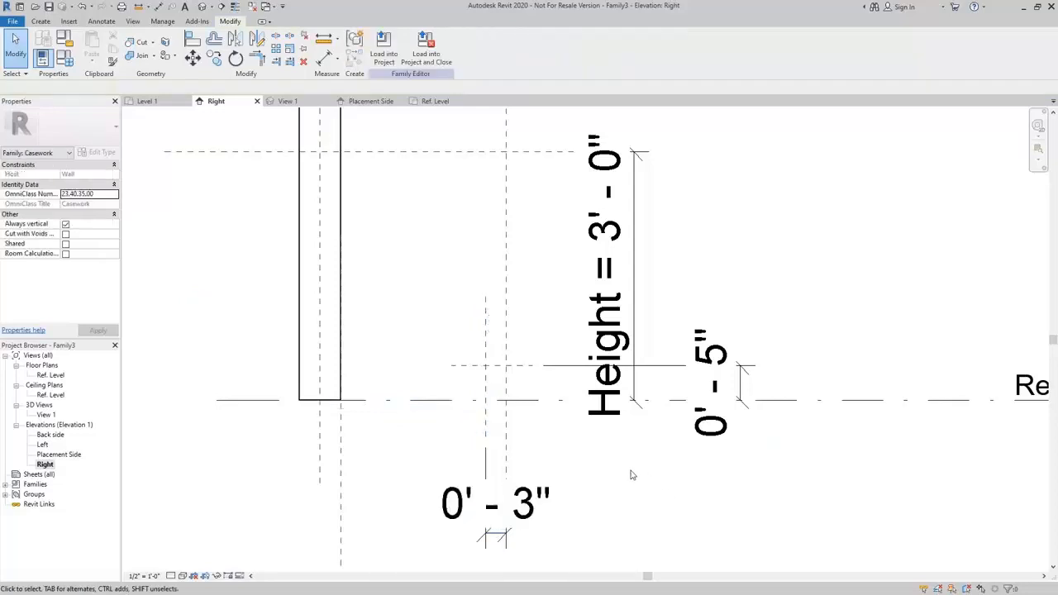
Set the new horizontal reference plane's height above Ref. Level to 4".
click(522, 367)
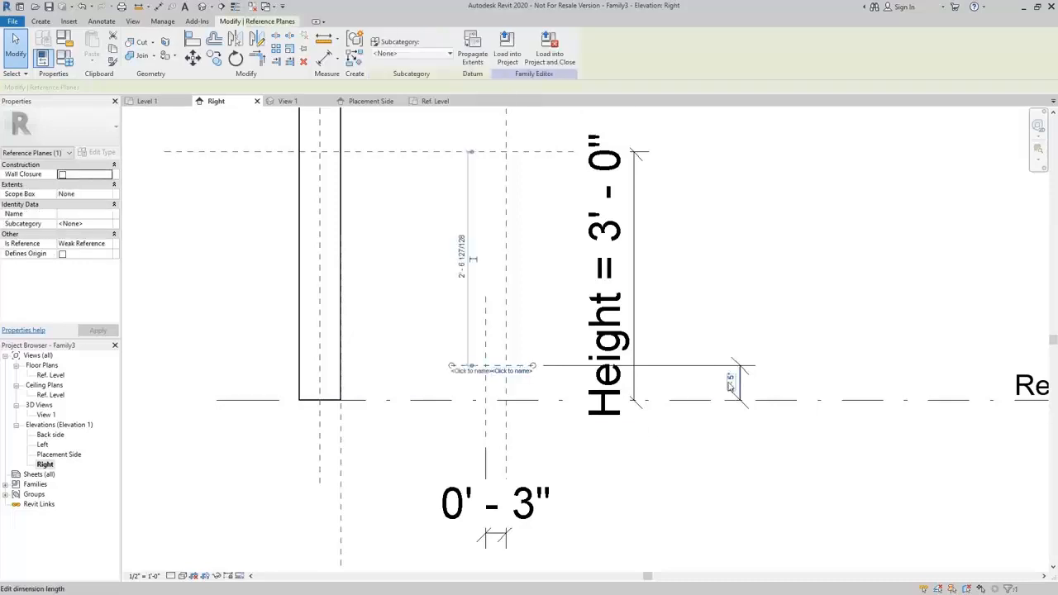
click(731, 385)
text(4)
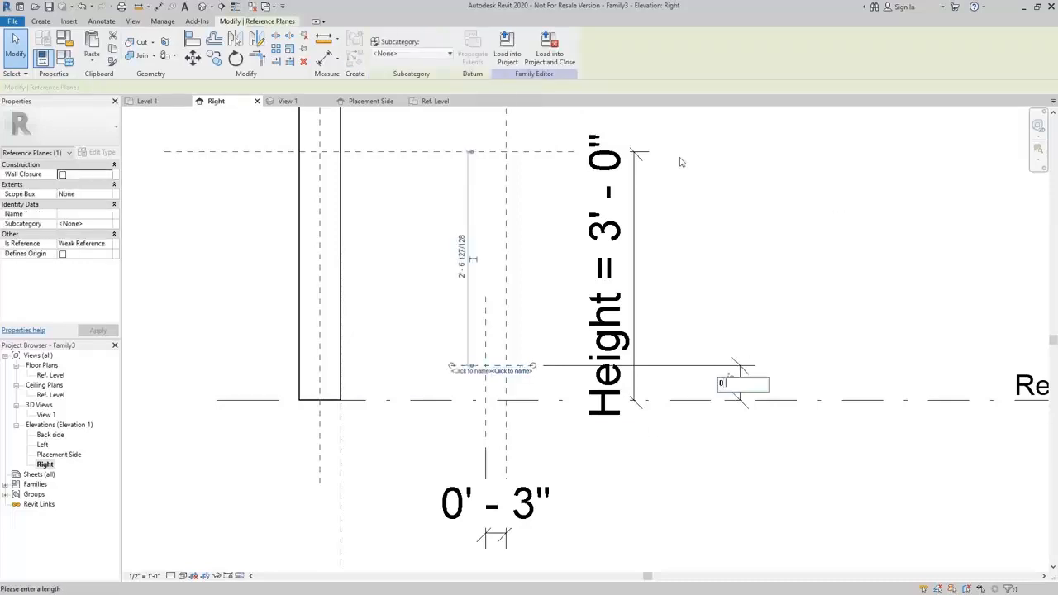
key(Return)
click(767, 229)
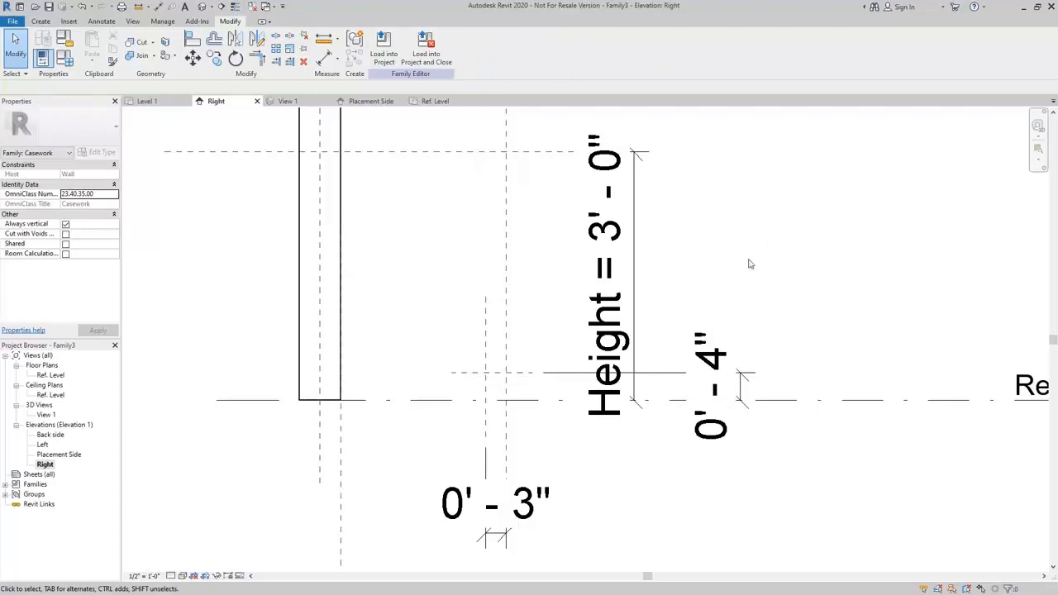
scroll(749, 264, down, 2)
scroll(578, 455, up, 2)
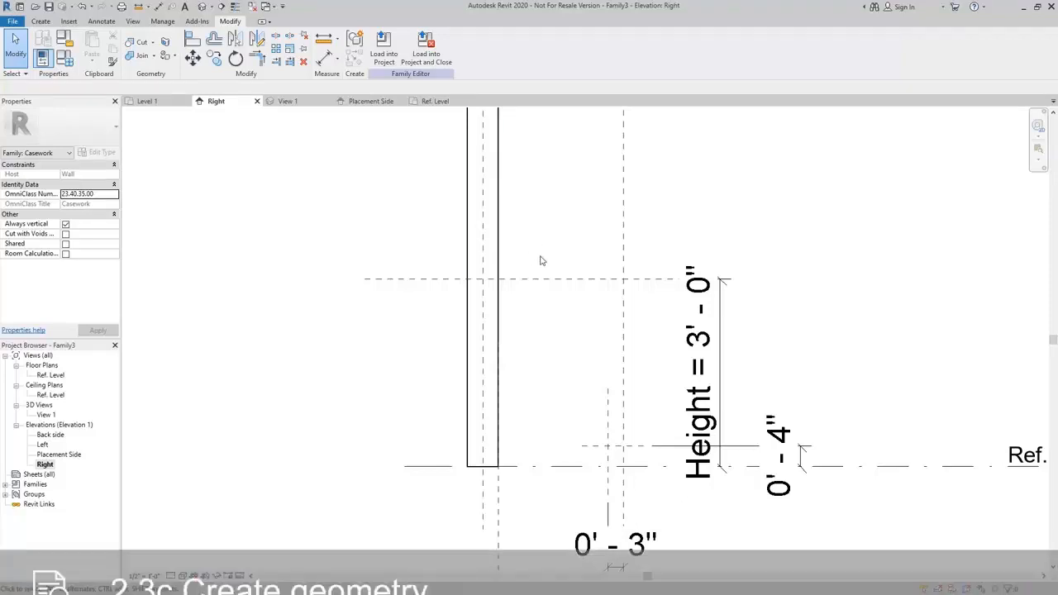
Create a solid extrusion from a locked rectangle spanning wall face to Front plane and Ref. Level to Top plane, and view it in 3D.
click(41, 21)
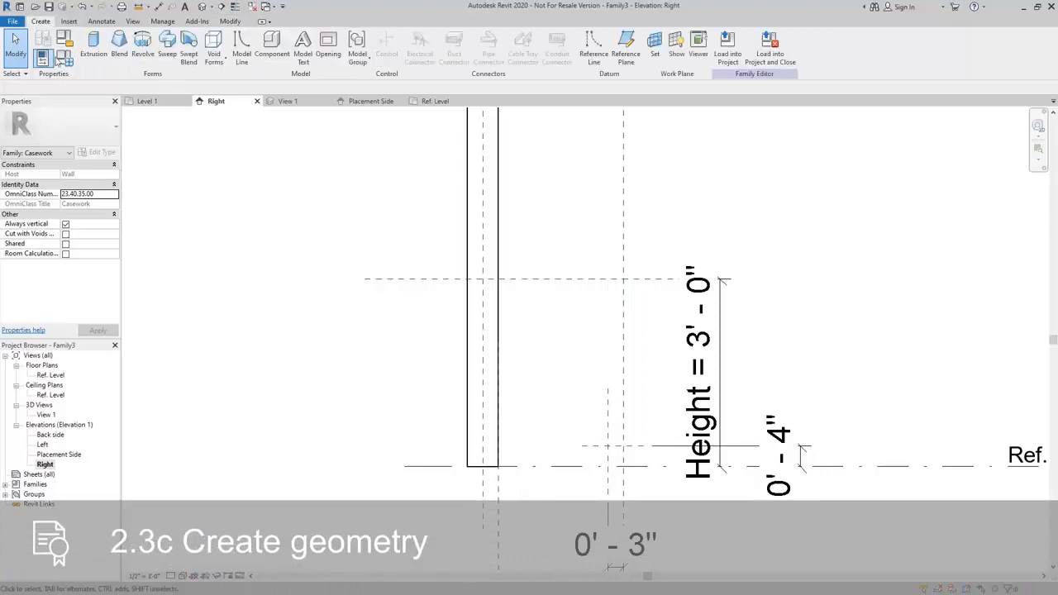
click(94, 52)
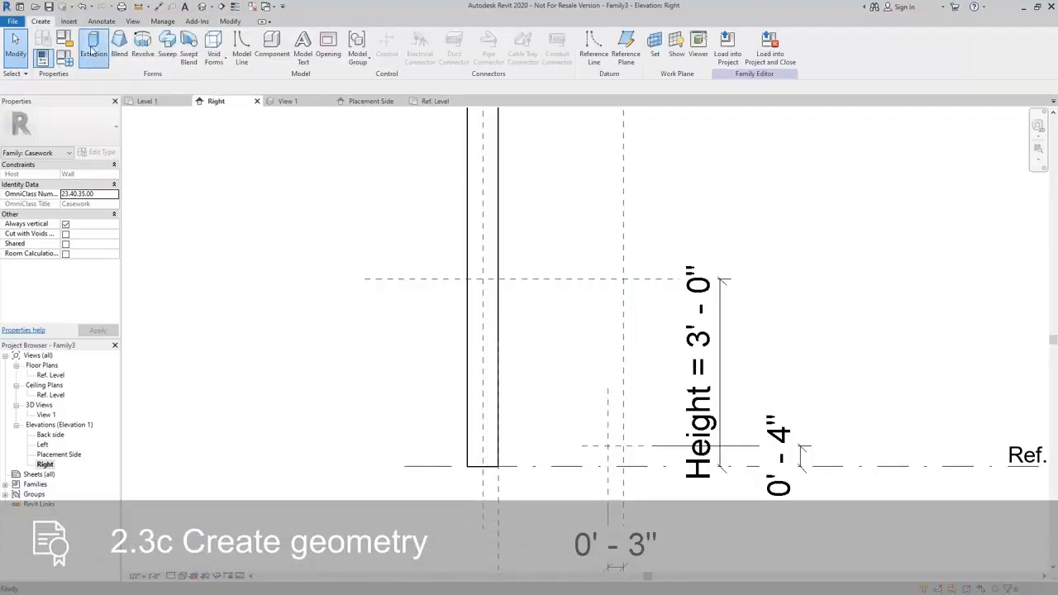
middle_drag(589, 337, 526, 342)
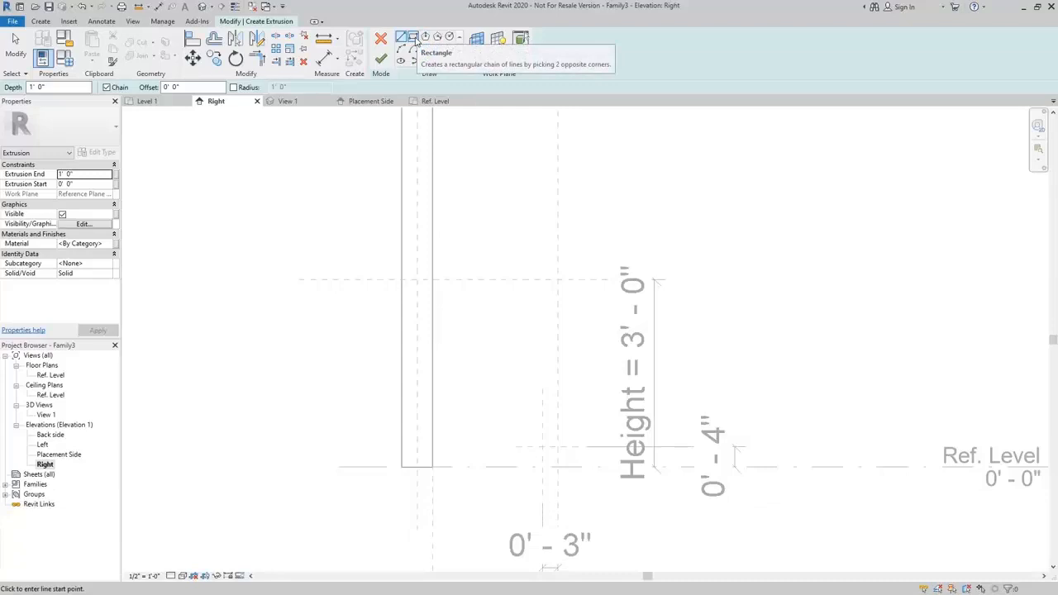
click(413, 38)
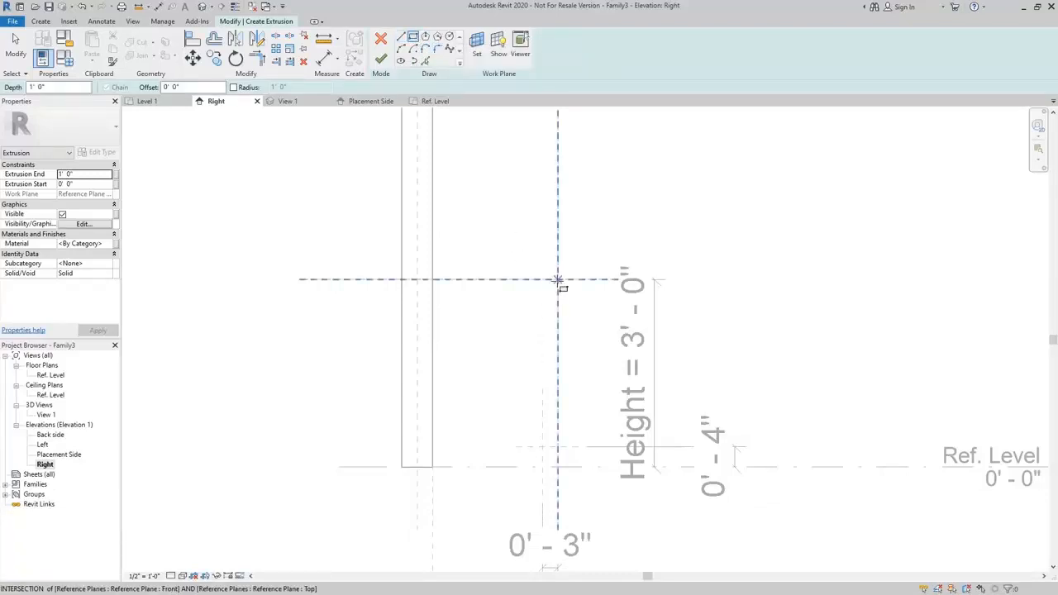
click(558, 279)
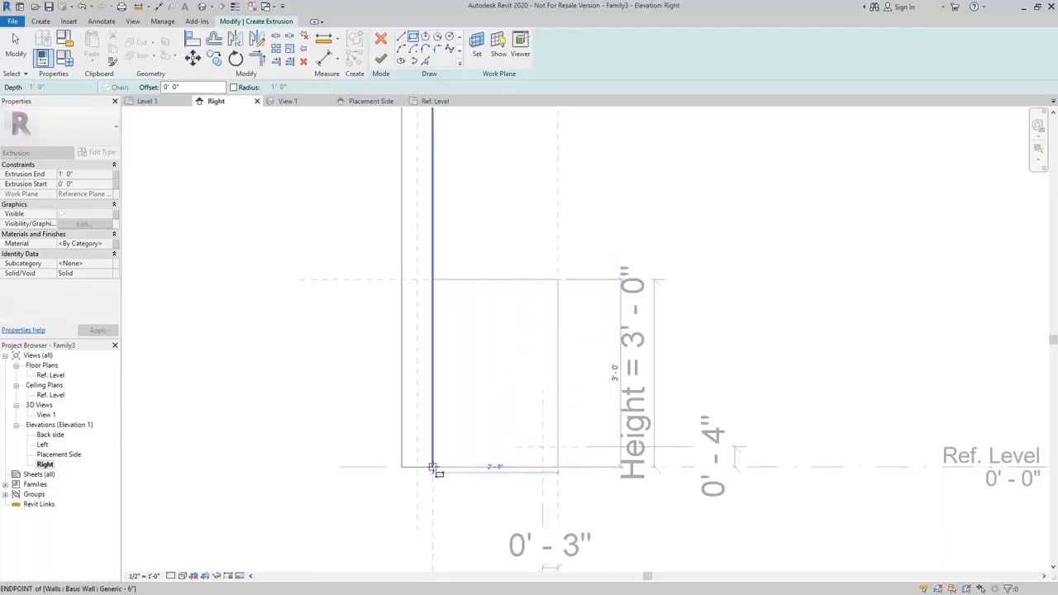
click(433, 467)
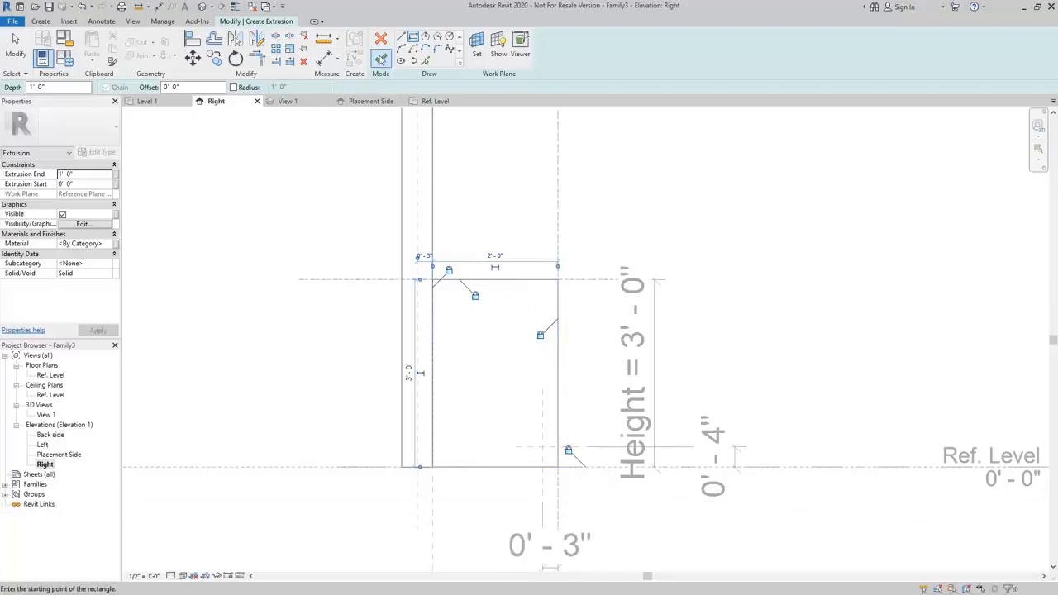
click(380, 62)
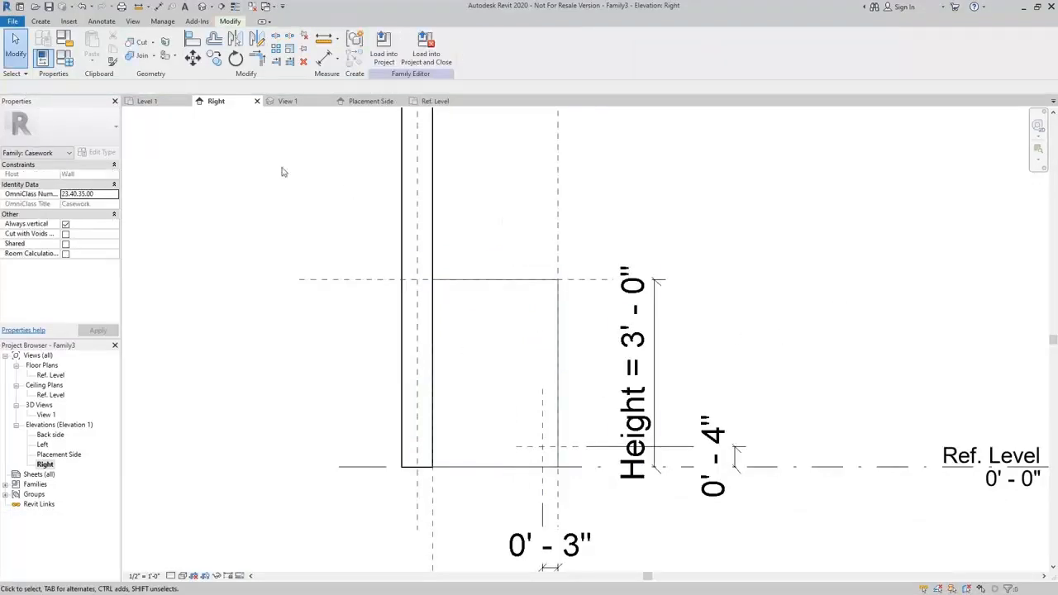
click(202, 7)
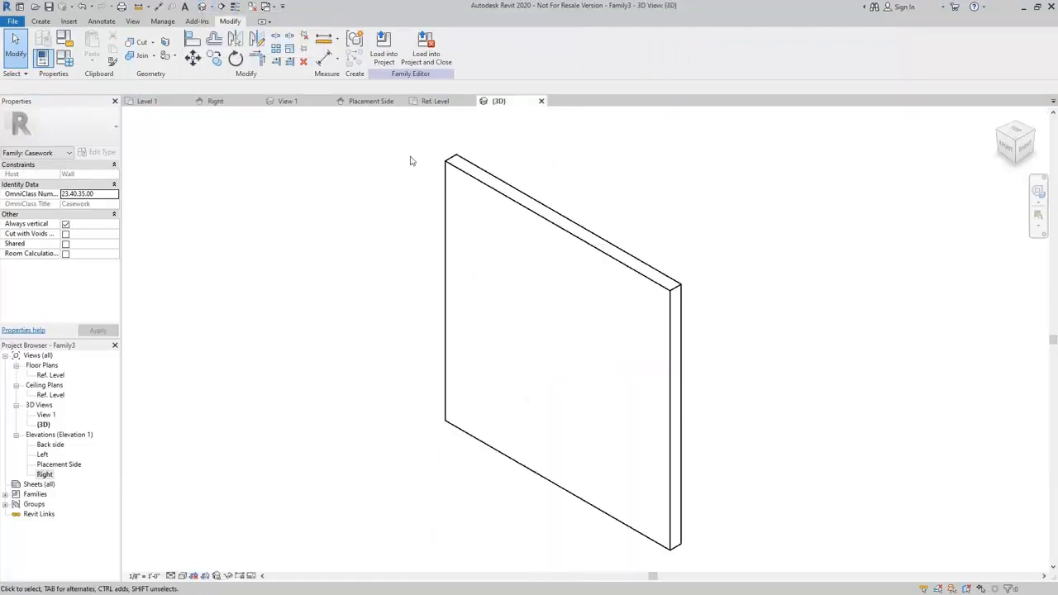
shift+middle_drag(906, 478, 654, 542)
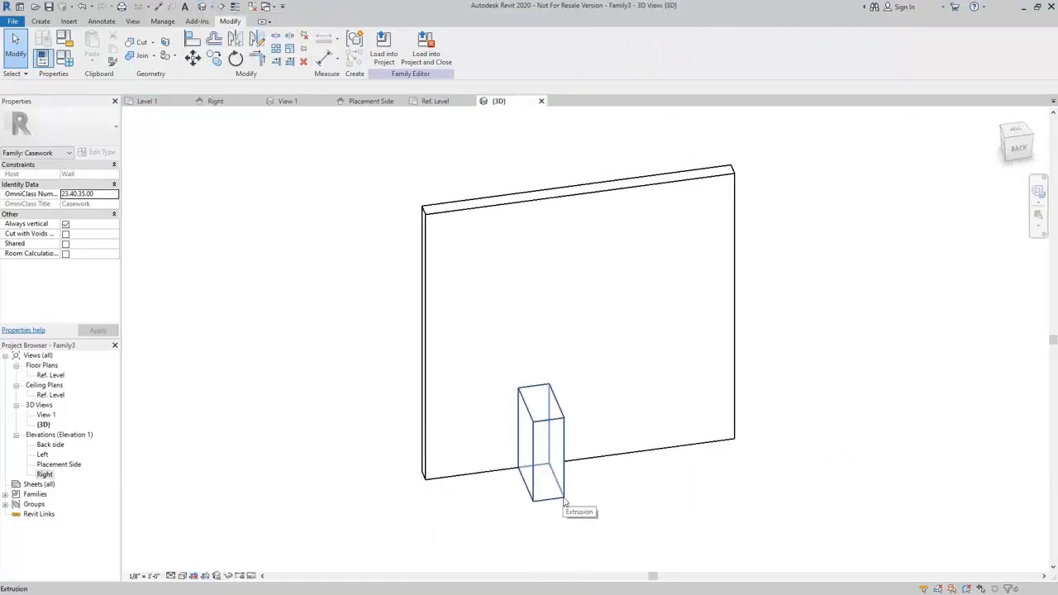
In the Ref. Level floor plan, align the extrusion's free end face to the Left reference plane and lock the alignment.
double_click(49, 376)
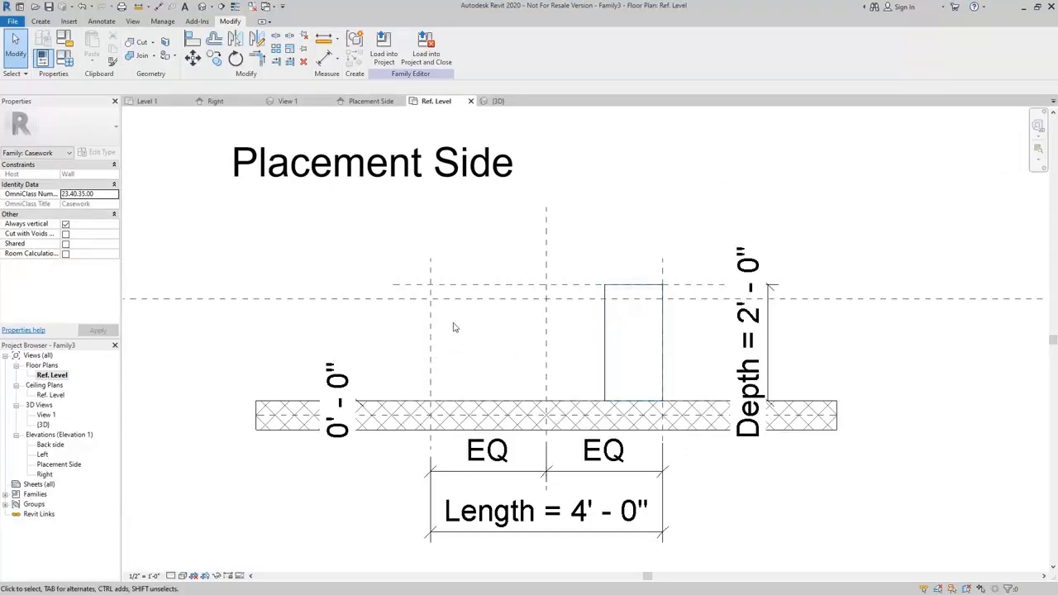
click(192, 42)
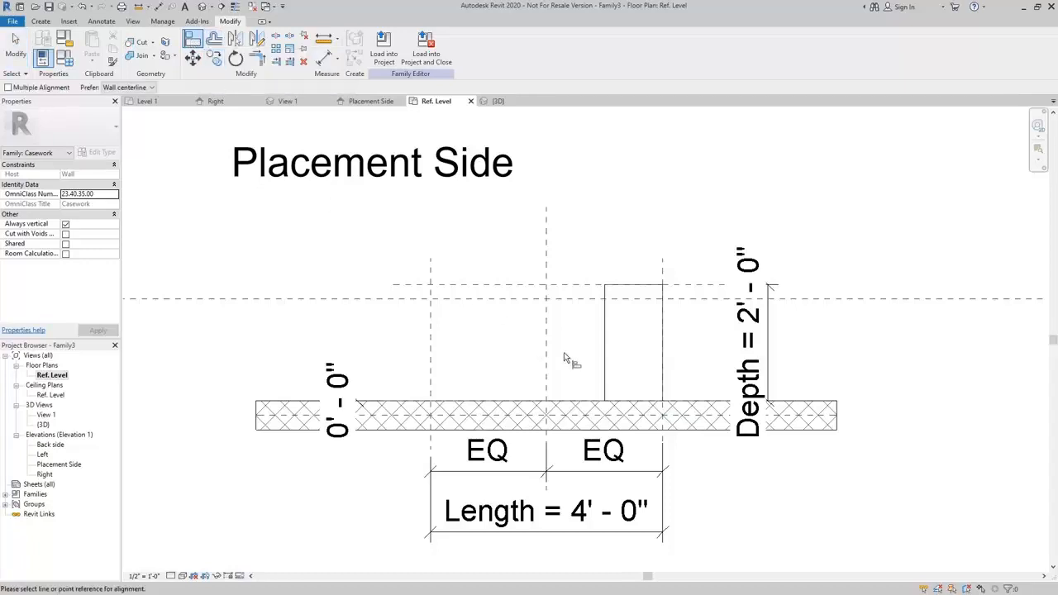
click(432, 328)
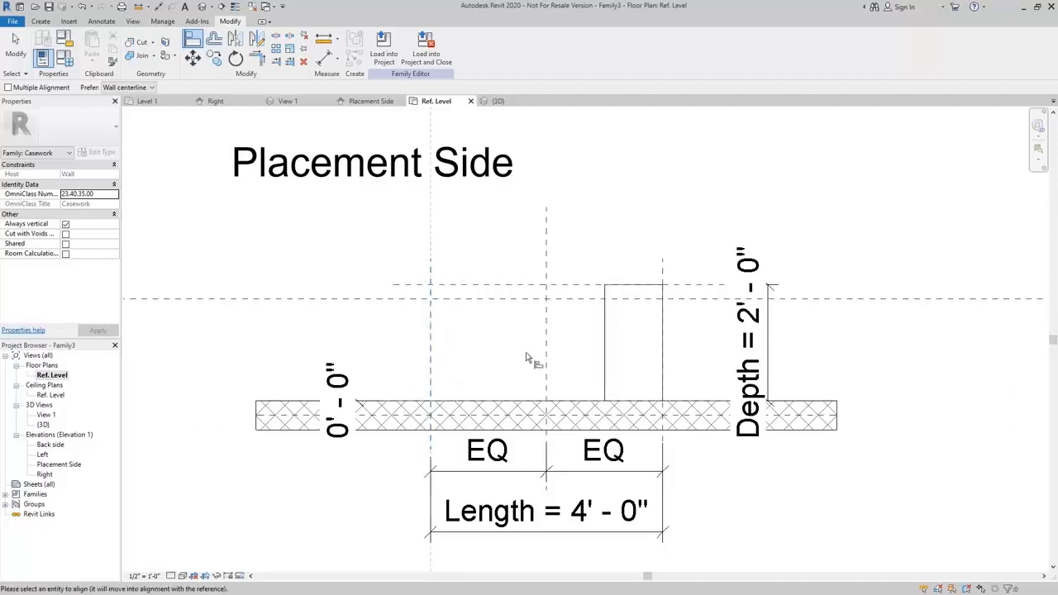
click(602, 349)
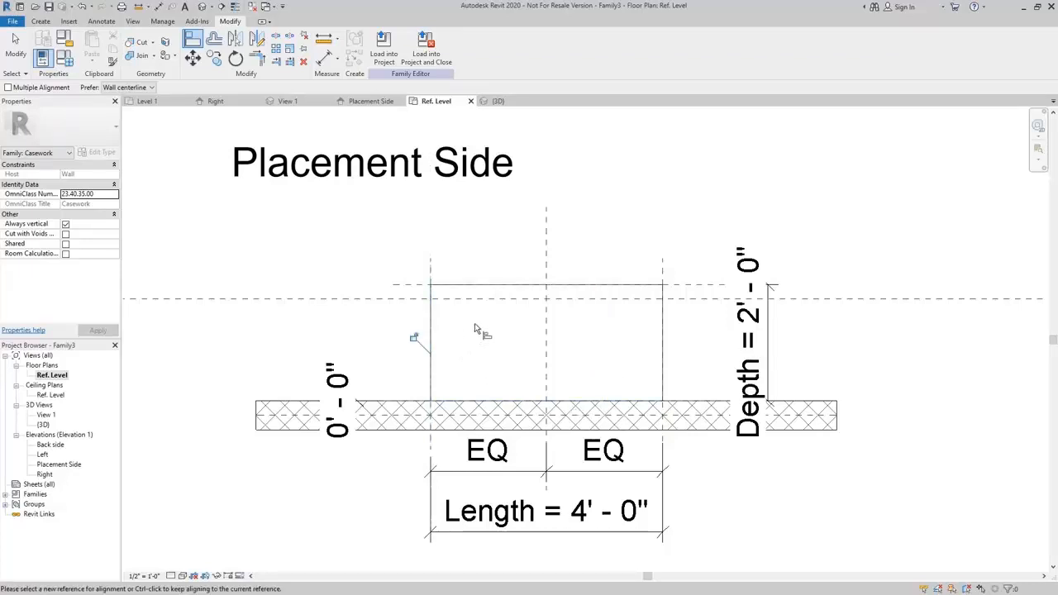
click(414, 337)
key(Escape)
key(Escape)
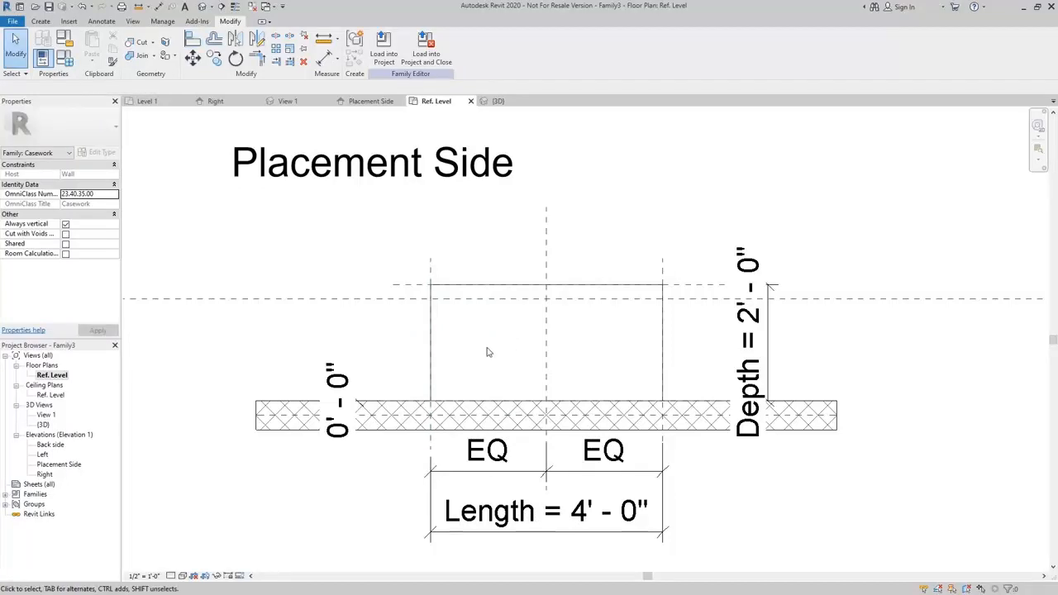
Flex the extrusion by setting the Length dimension to 5', and return it to 4'.
click(568, 527)
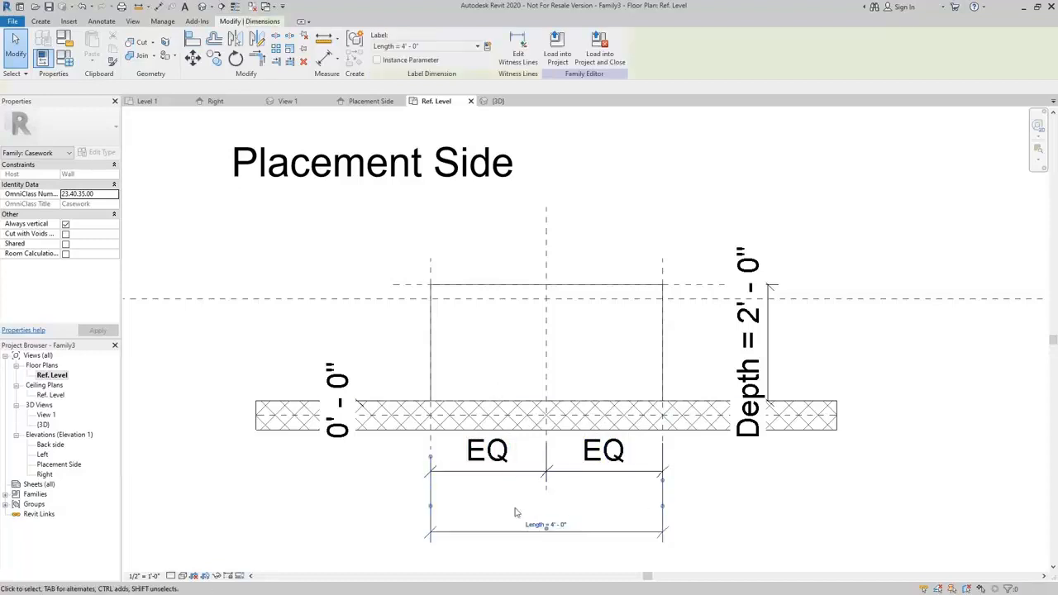
click(568, 526)
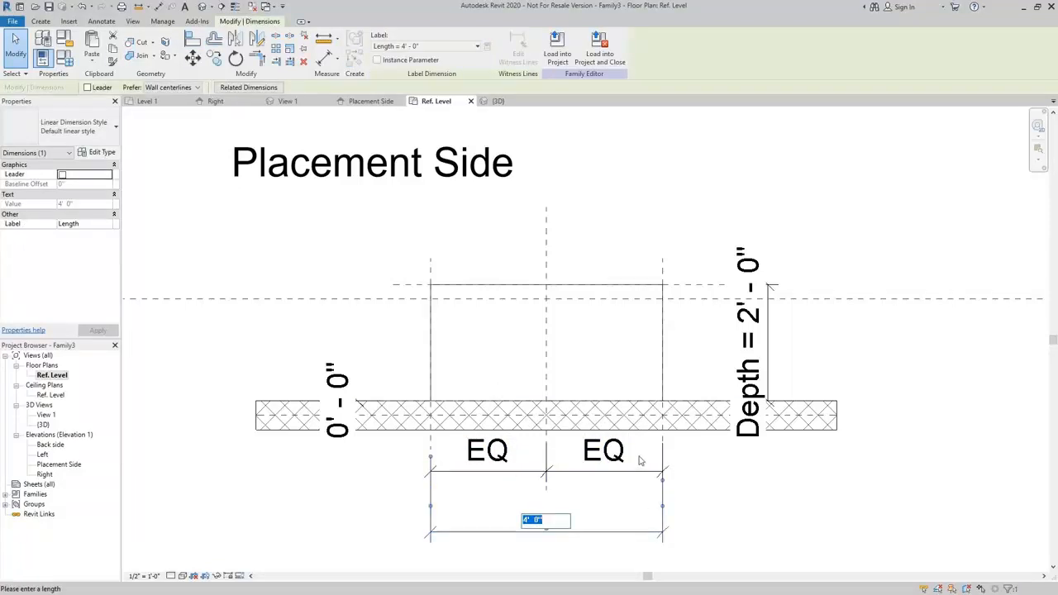
text(5)
key(Return)
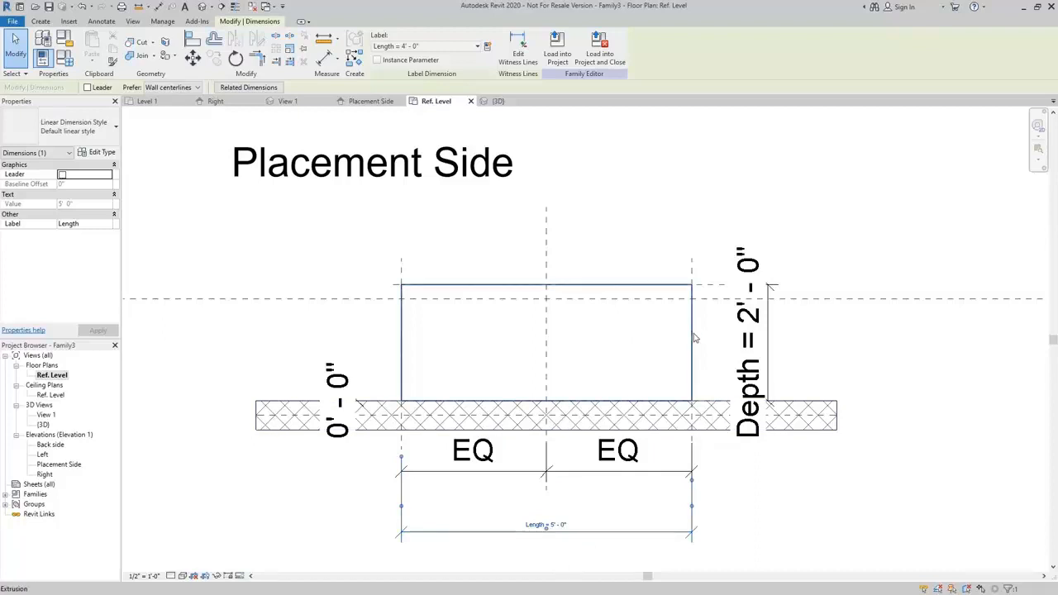
click(539, 524)
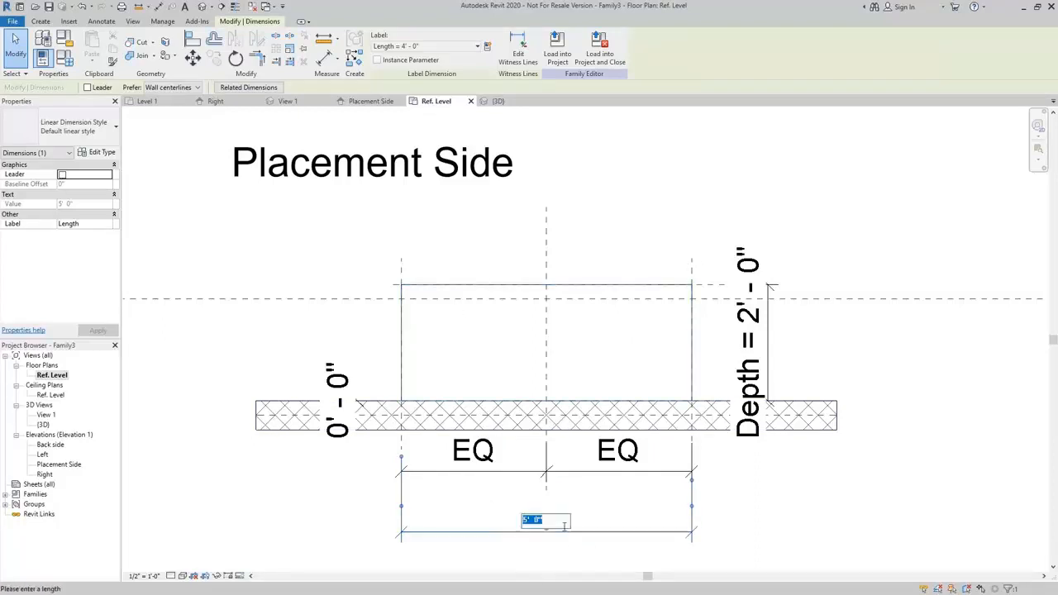
text(4)
key(Return)
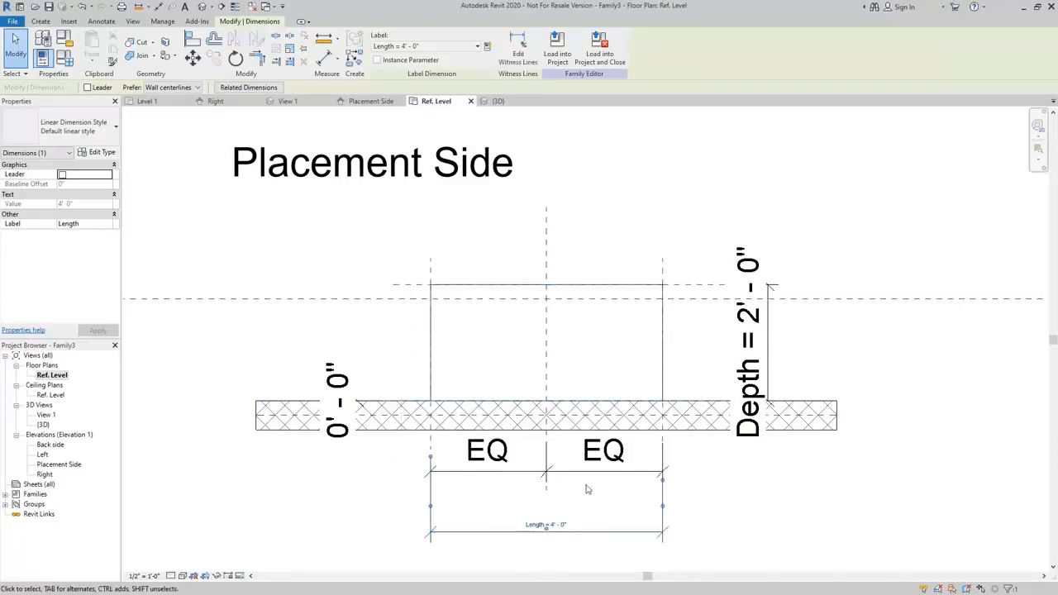
click(623, 167)
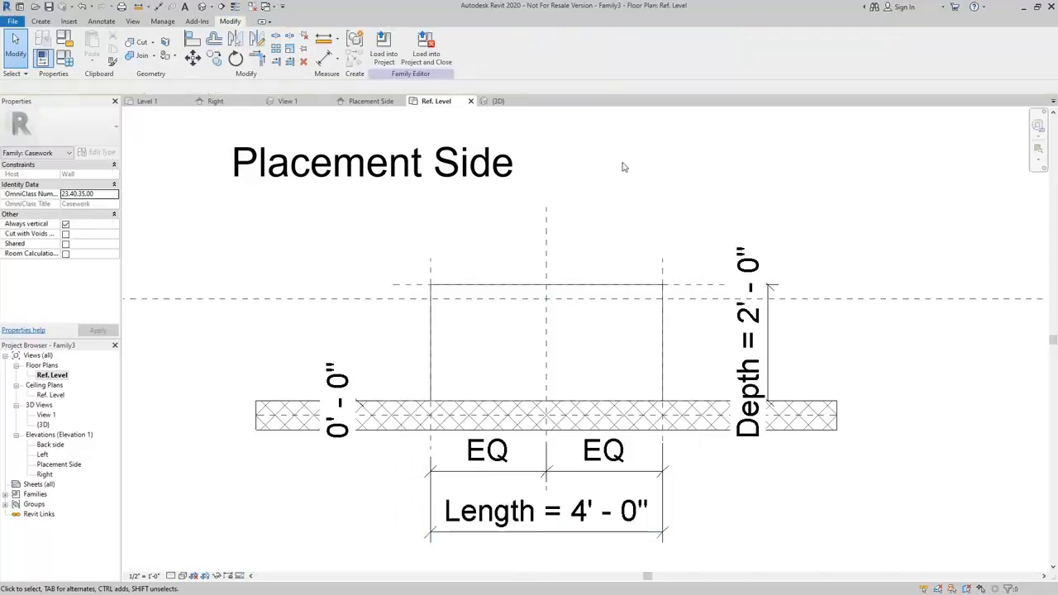
In the Right elevation, create a 3" by 4" rectangular void extrusion at the box's lower front corner, with its edges locked to the references.
double_click(45, 474)
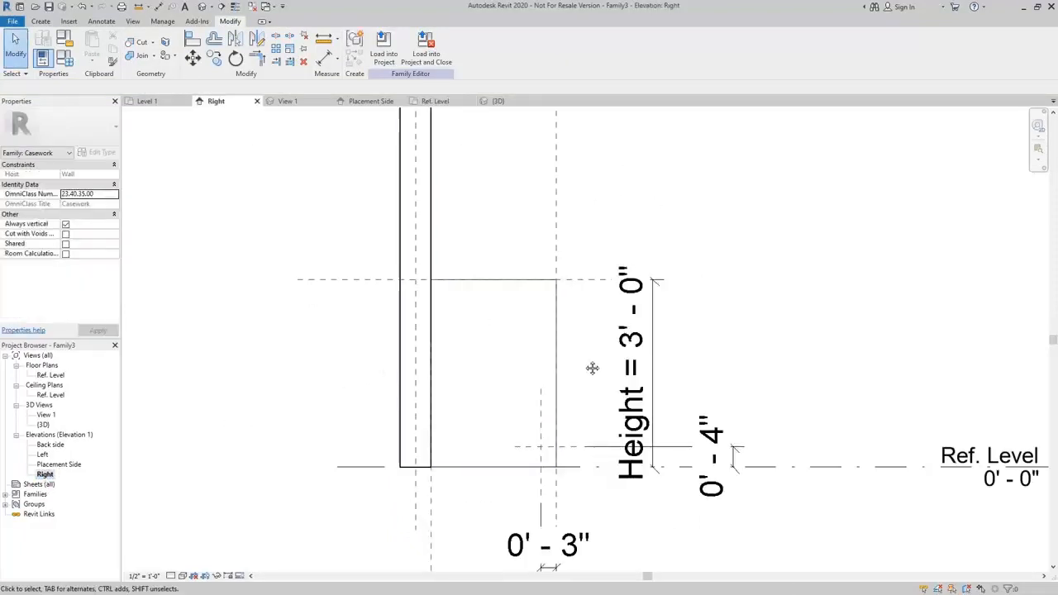
middle_drag(593, 366, 498, 373)
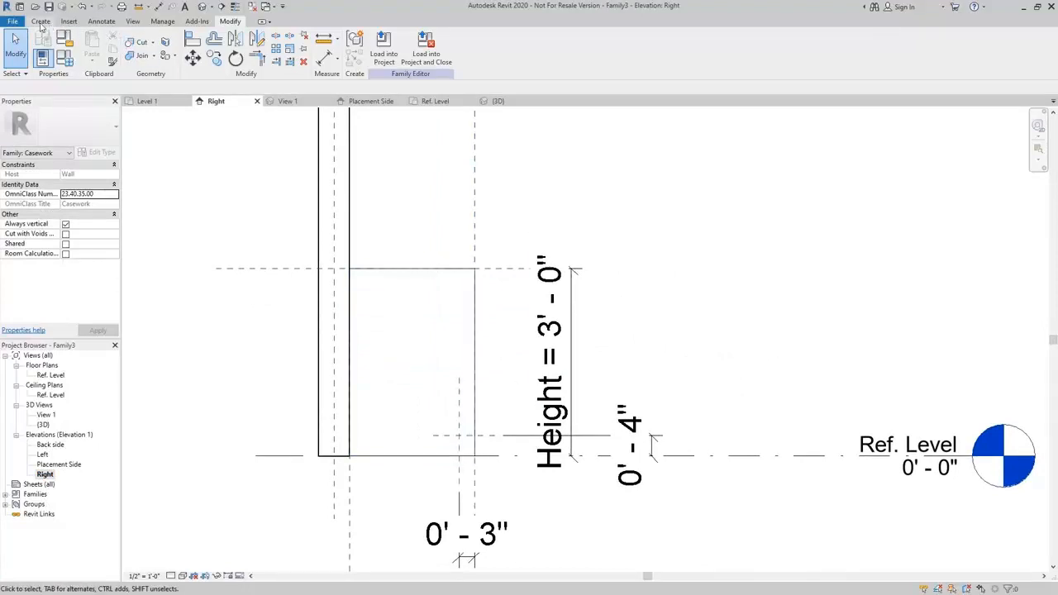
click(41, 22)
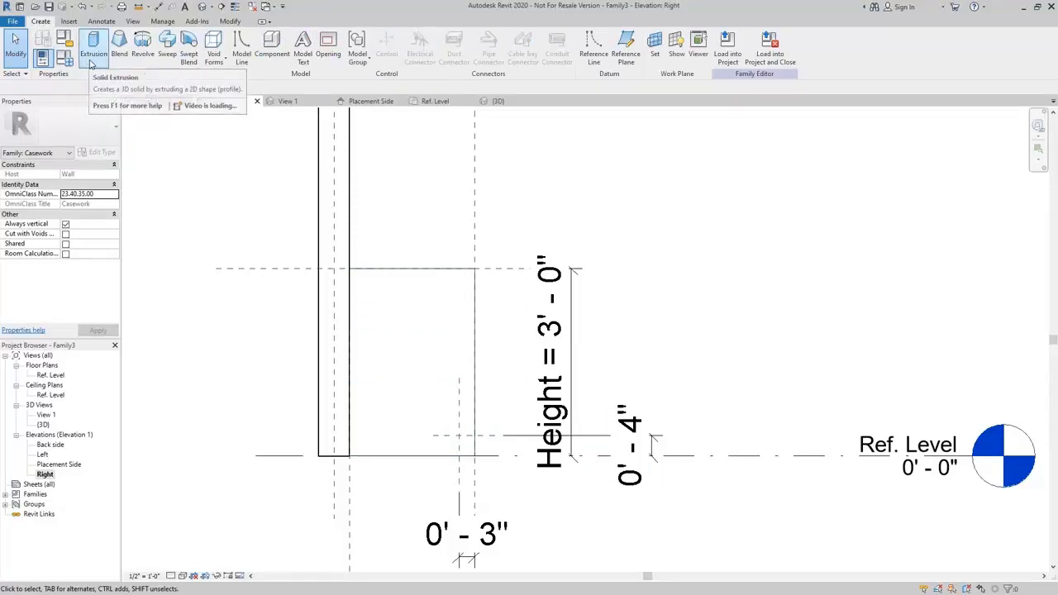
click(224, 64)
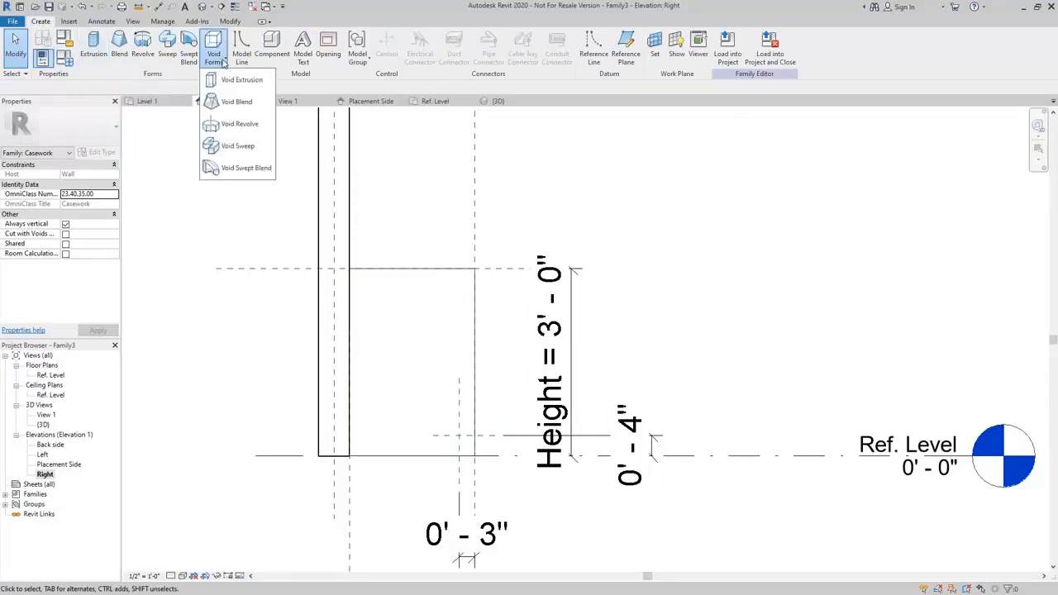
click(241, 80)
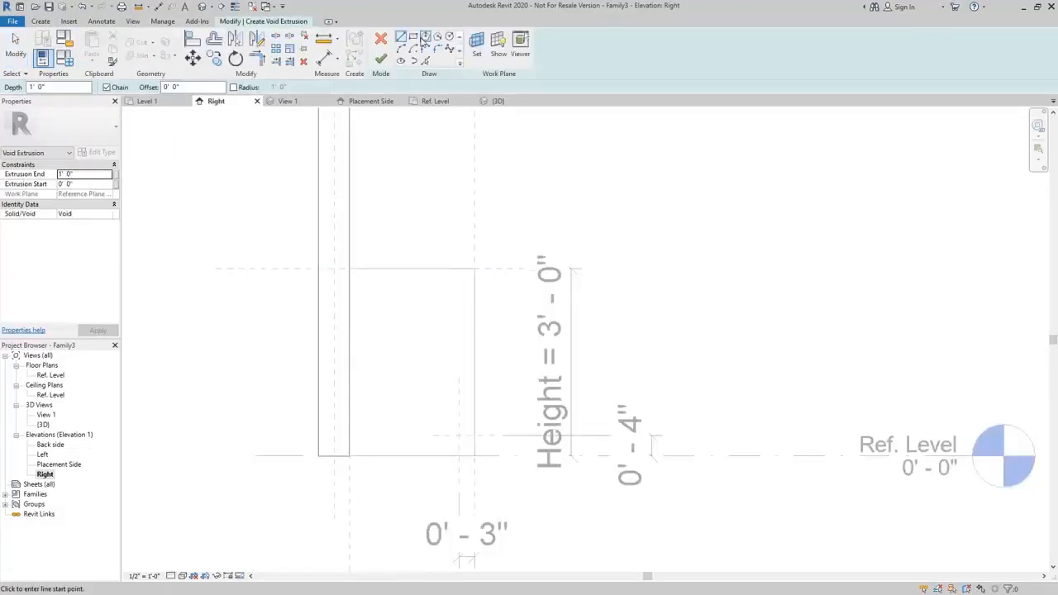
click(412, 38)
scroll(475, 459, up, 3)
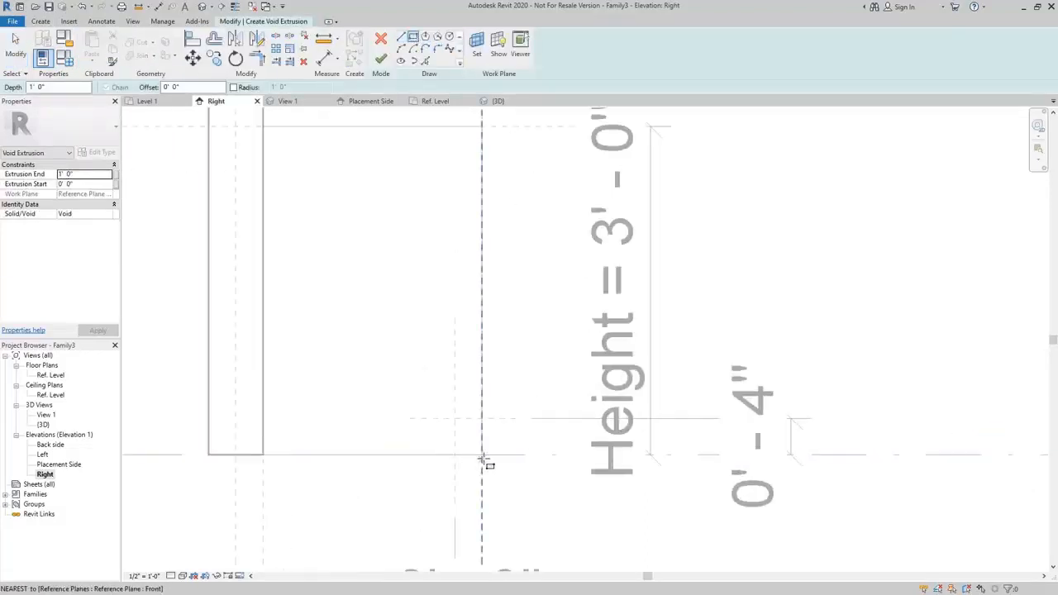
click(483, 456)
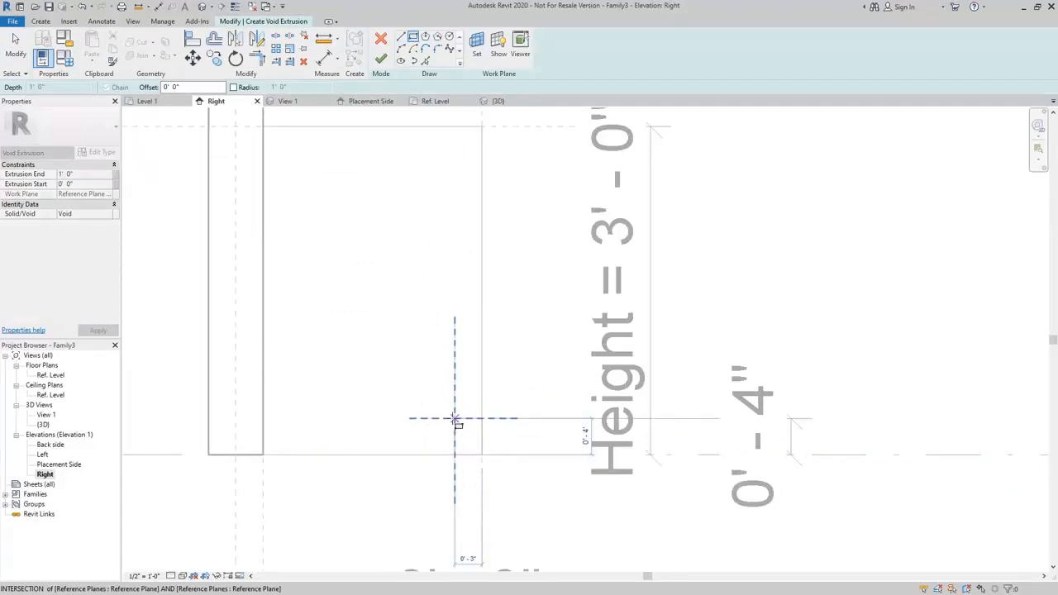
click(455, 419)
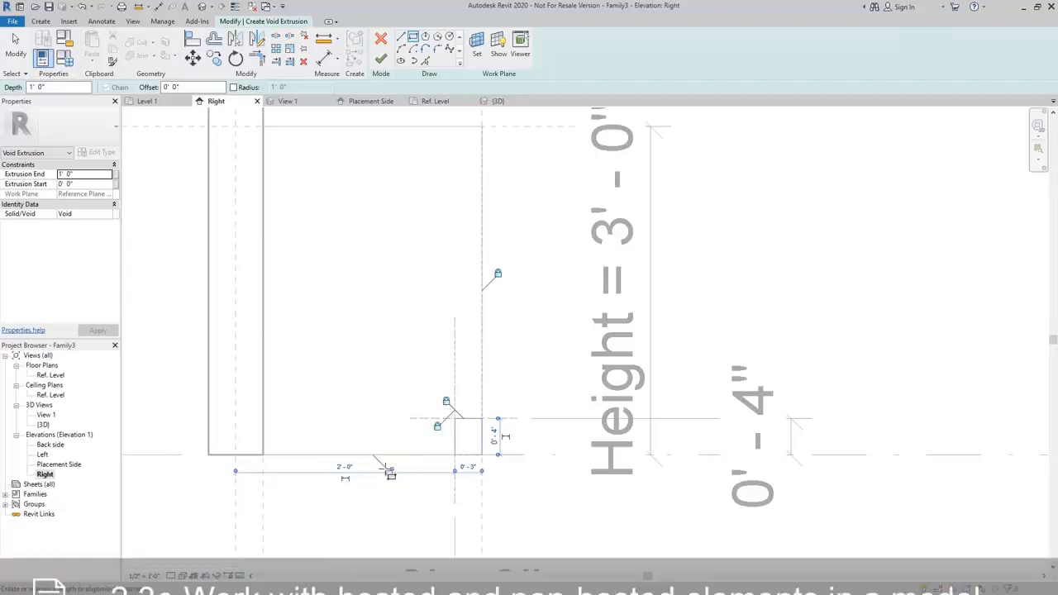
scroll(400, 324, down, 2)
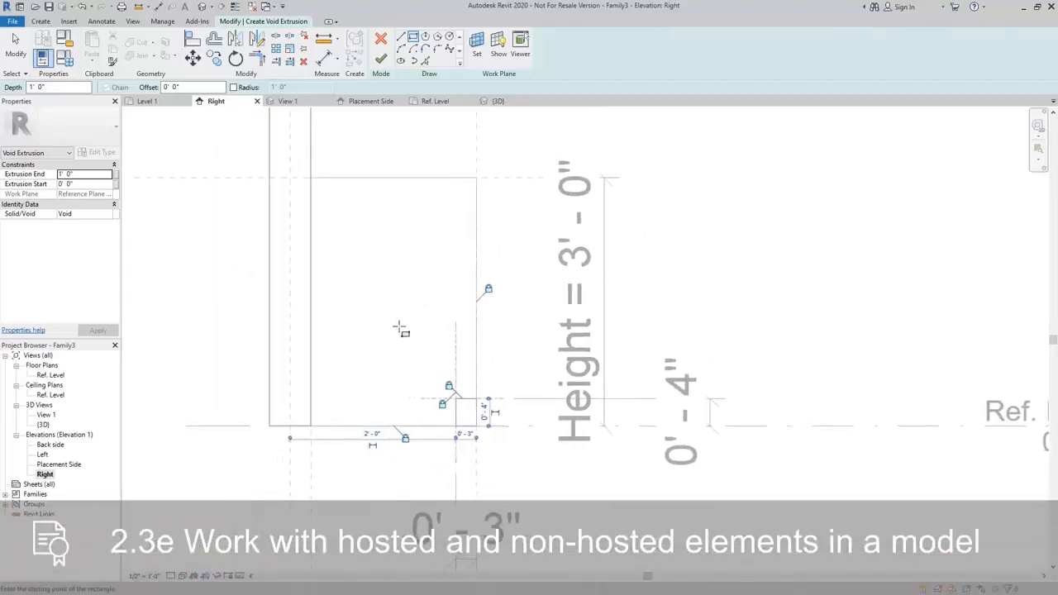
click(380, 59)
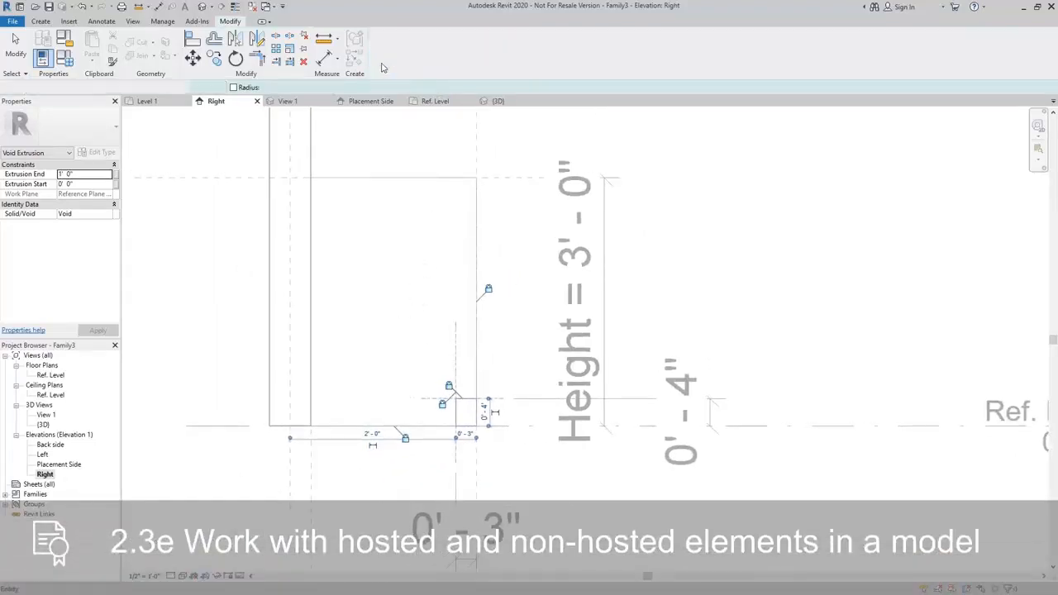
click(707, 283)
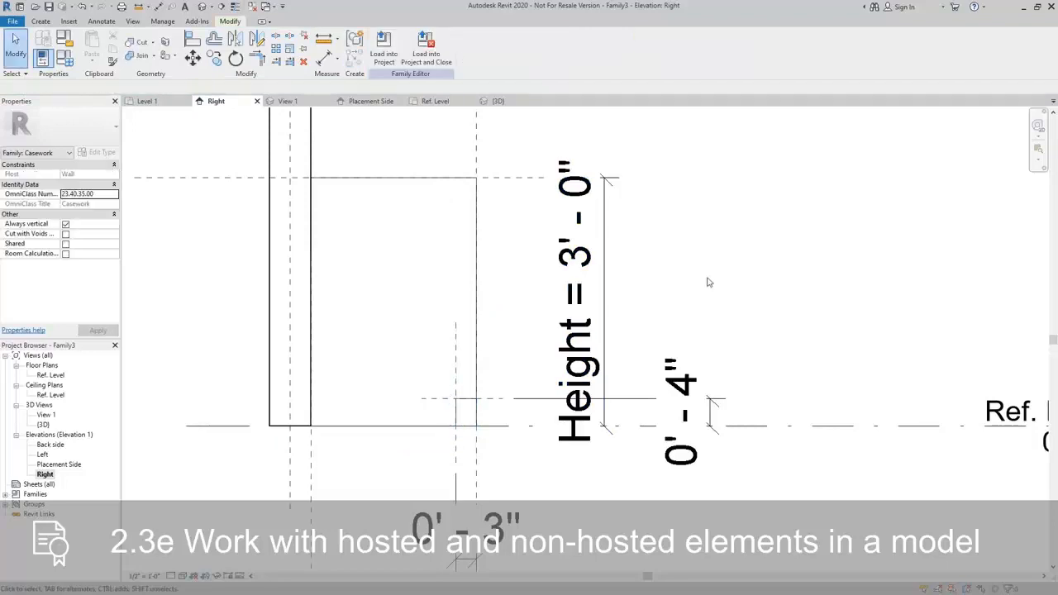
In the Ref. Level floor plan, align the void's free end to the Left reference plane and lock the alignment.
double_click(51, 375)
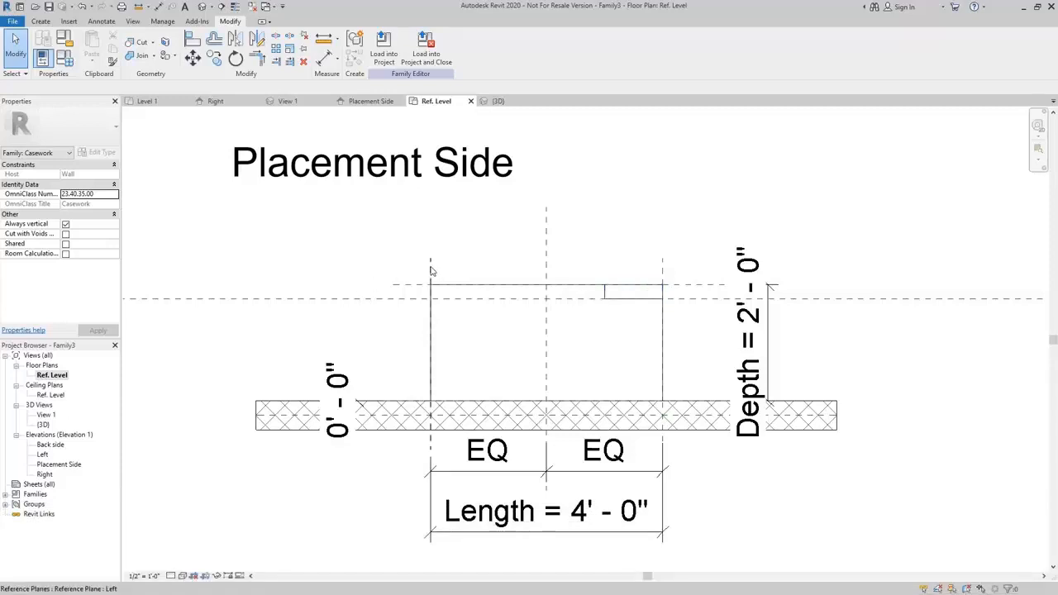
key(a)
key(l)
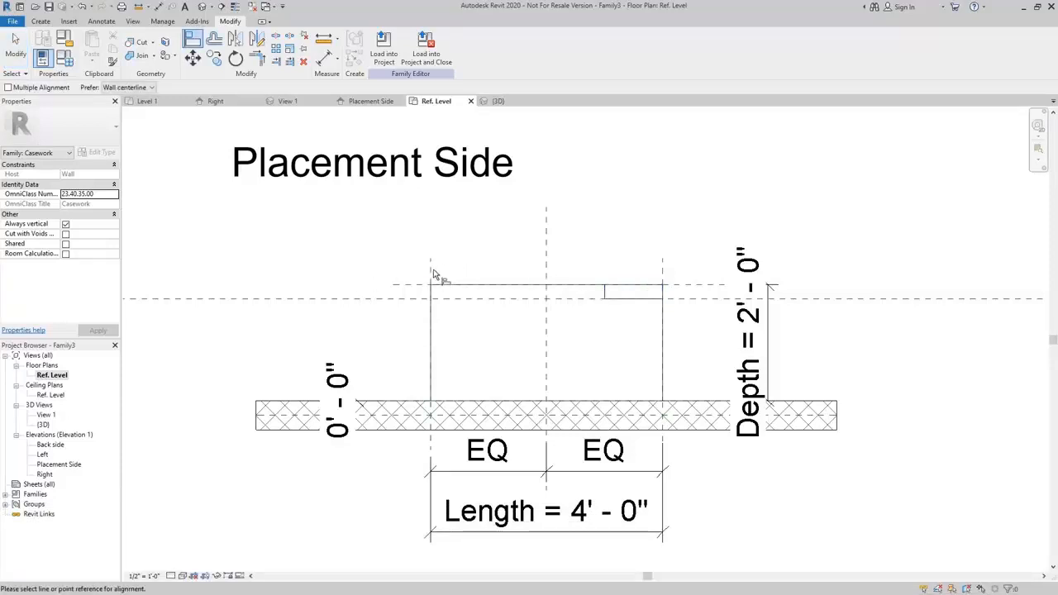
click(431, 272)
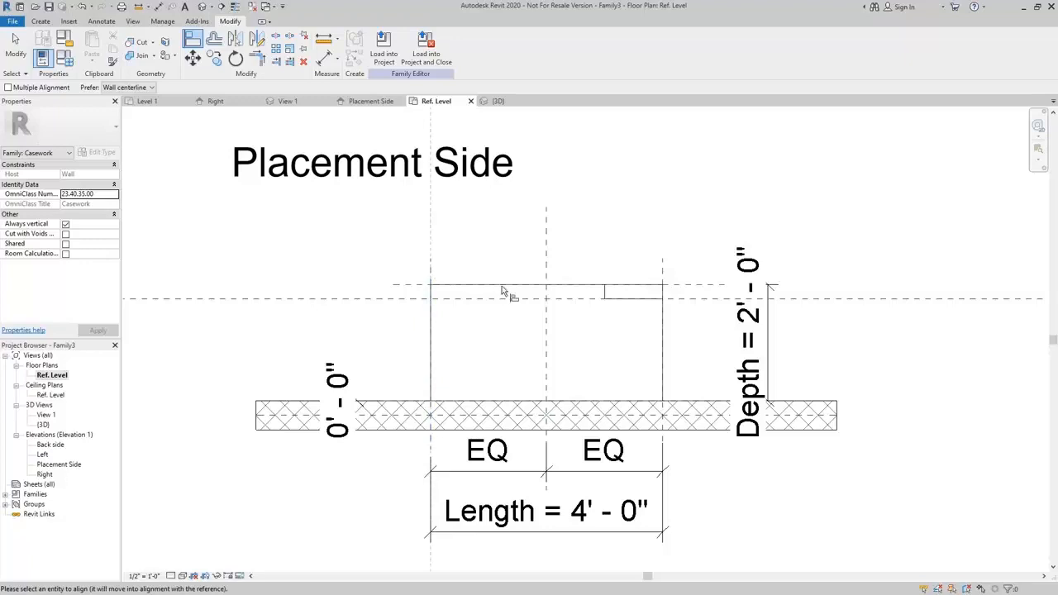
click(603, 296)
click(414, 337)
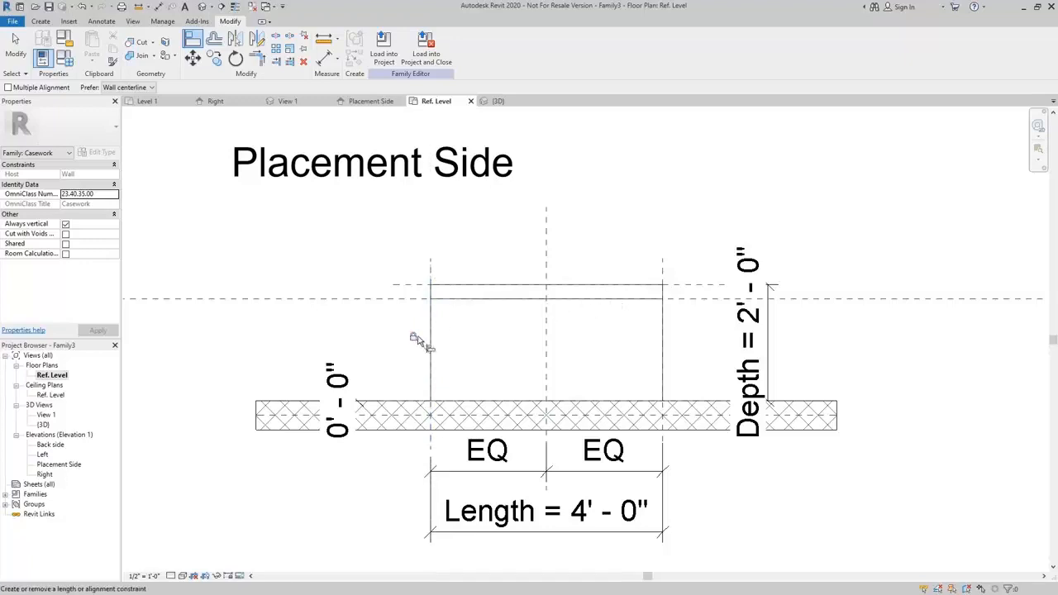
Open the 3D view and orbit around the casework to examine the toe-kick cut from the side.
middle_drag(504, 355, 499, 359)
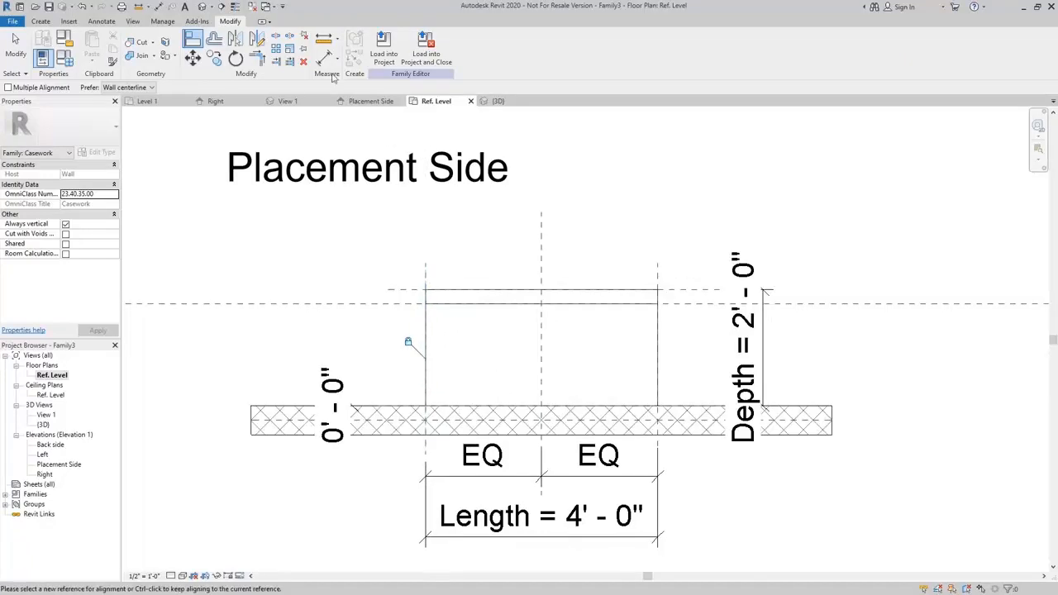
click(200, 7)
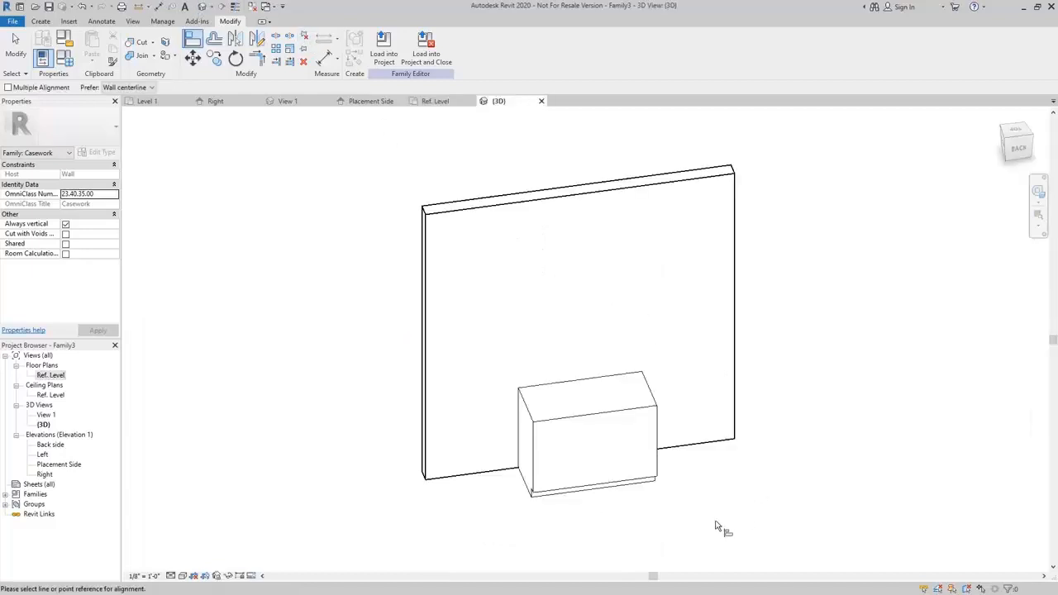
shift+middle_drag(719, 524, 723, 454)
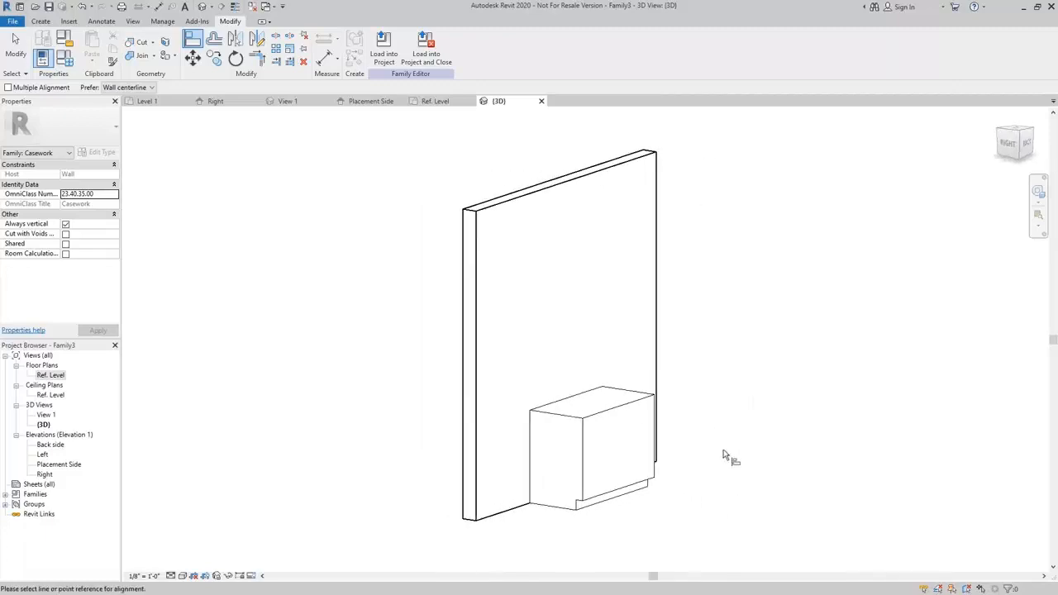
right_click(709, 494)
click(643, 500)
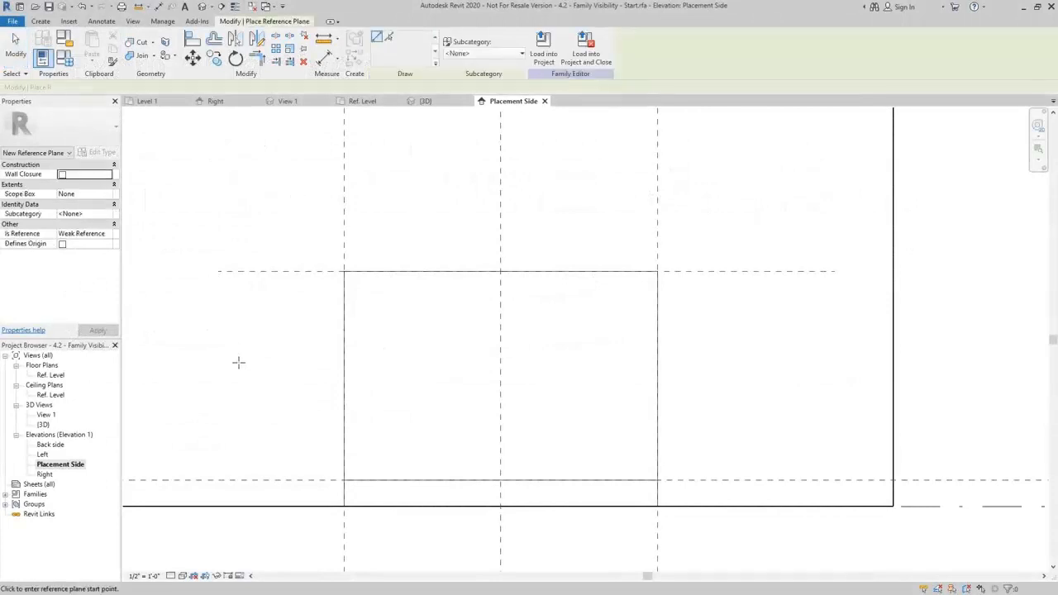
In the Placement Side elevation, draw a horizontal reference plane across the casework box between the Top and toe-kick reference planes.
click(183, 369)
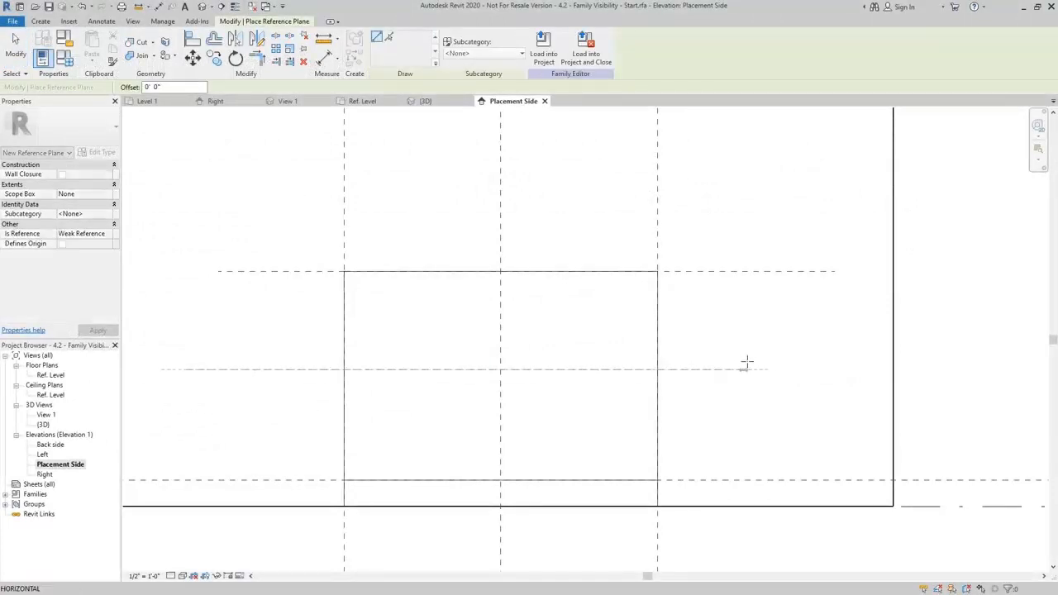
click(763, 369)
key(Escape)
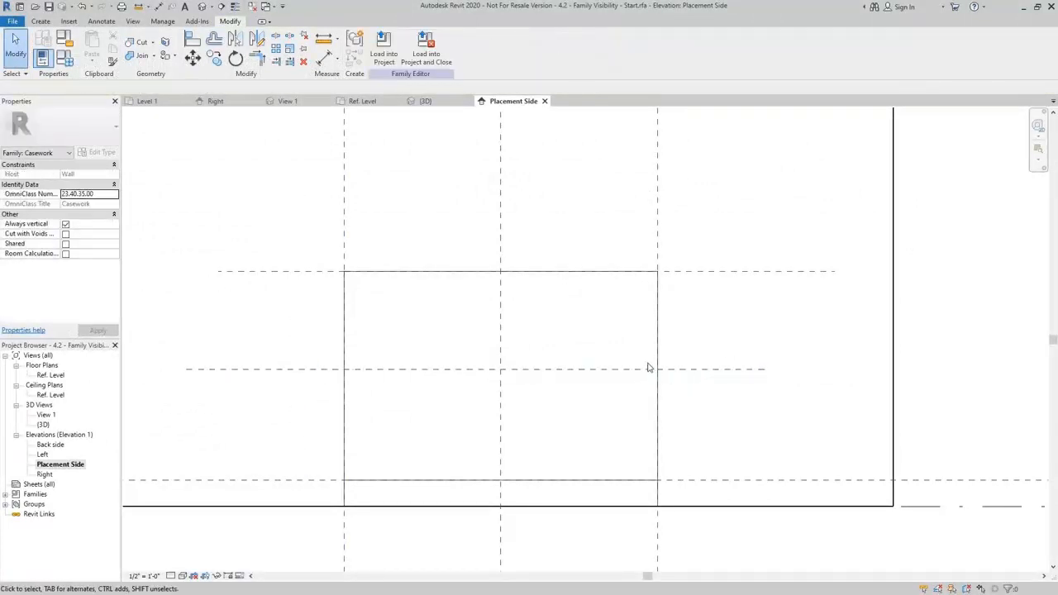
Place an aligned dimension across the Top, middle and toe-kick reference planes and make its segments equal.
key(d)
key(i)
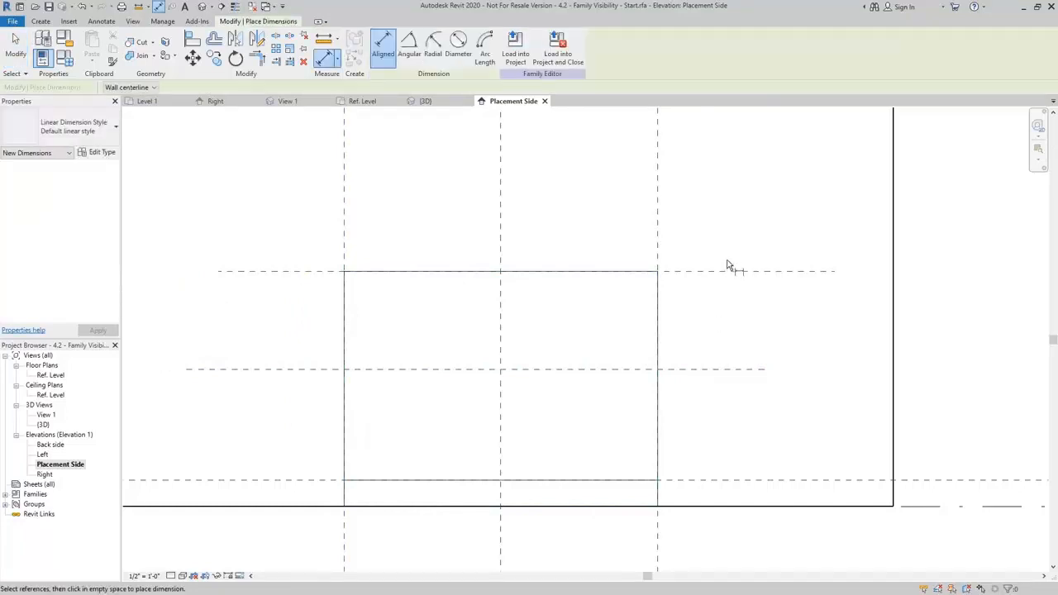
click(731, 271)
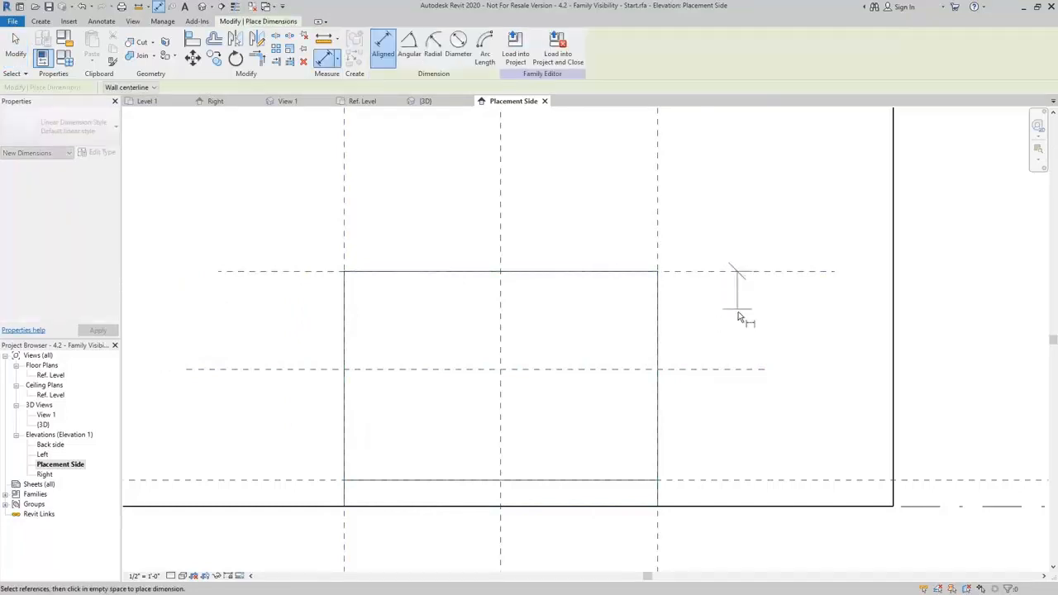
click(749, 385)
click(805, 481)
click(863, 422)
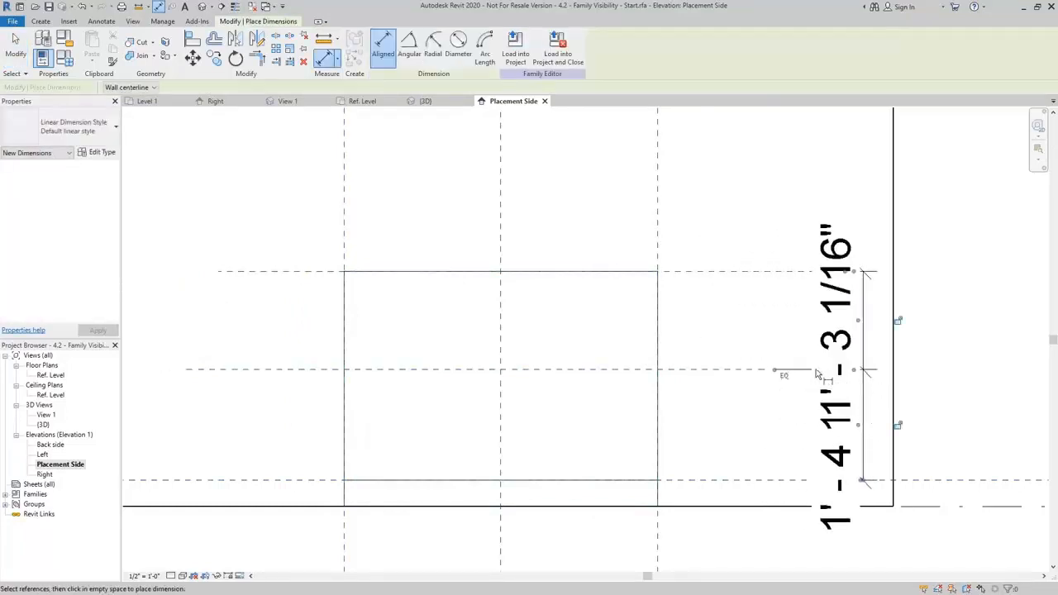
click(784, 376)
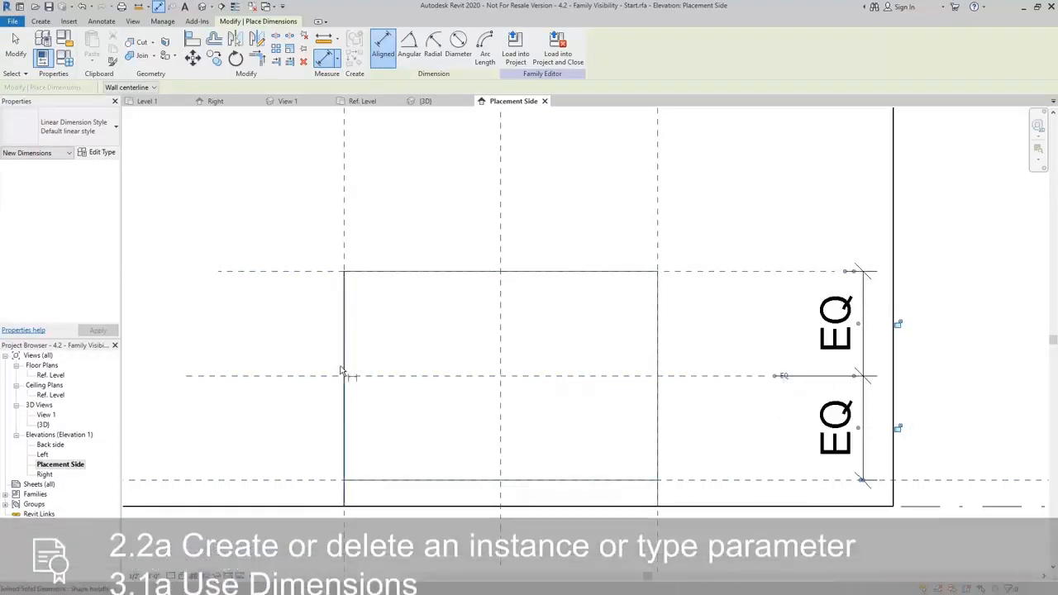
key(Escape)
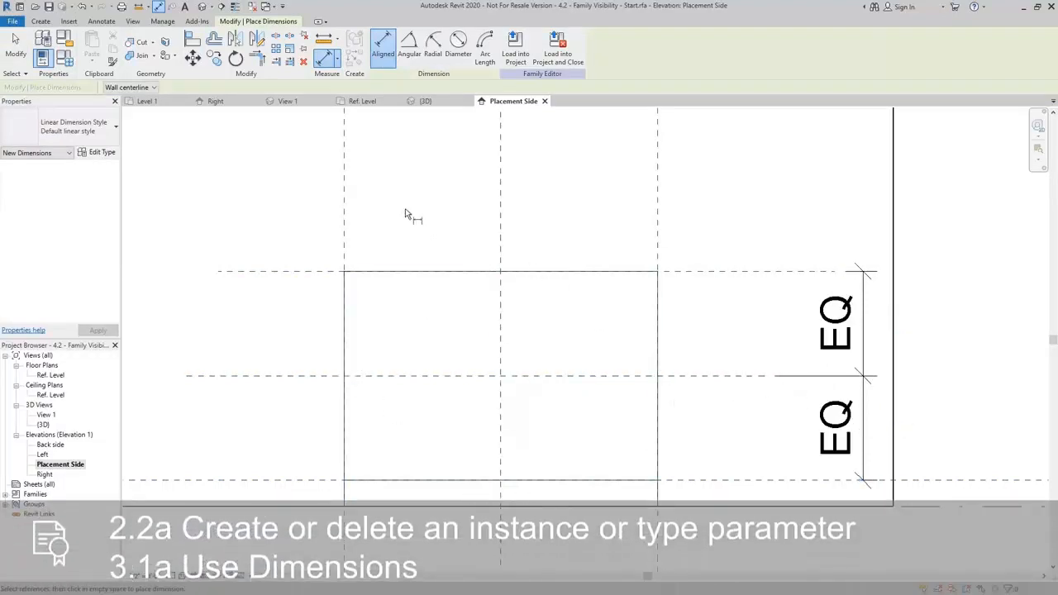
key(Escape)
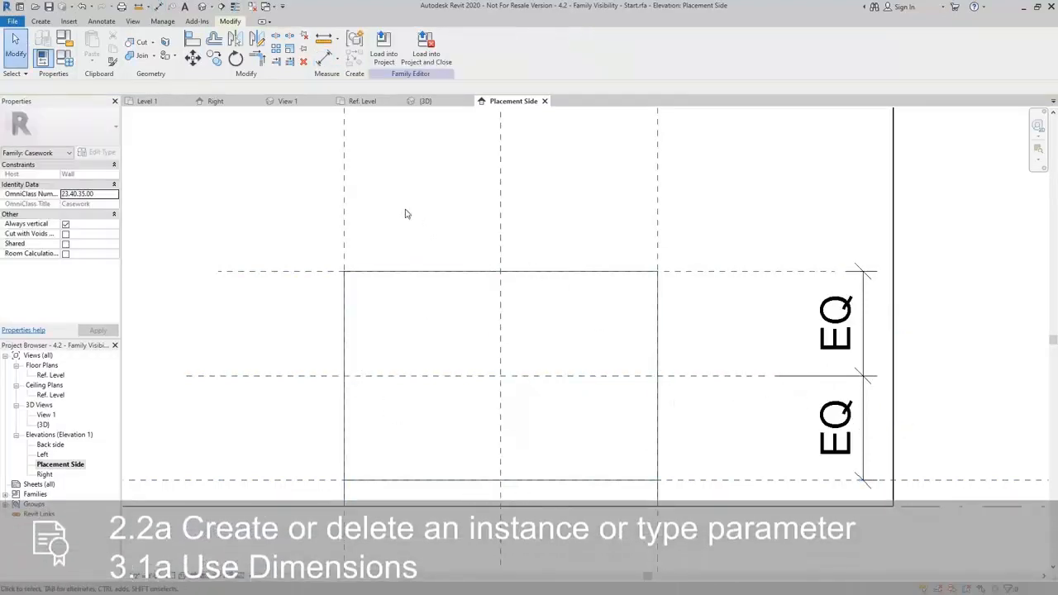
Draw a closed diamond of Elevation Swing [projection] symbolic lines connecting the midpoints of the casework front's four edges above the toe kick.
click(101, 21)
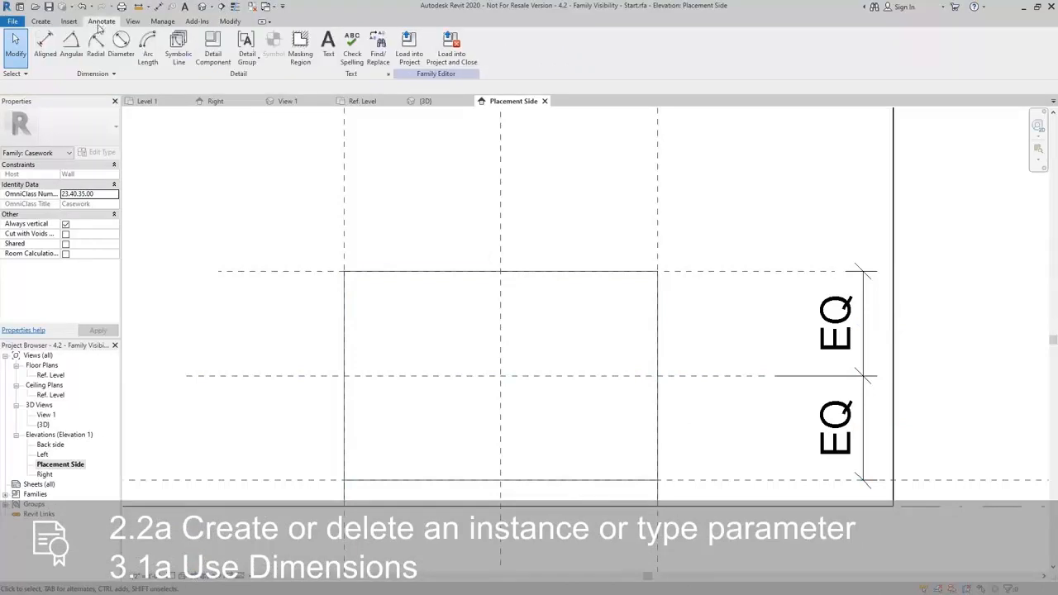
click(179, 45)
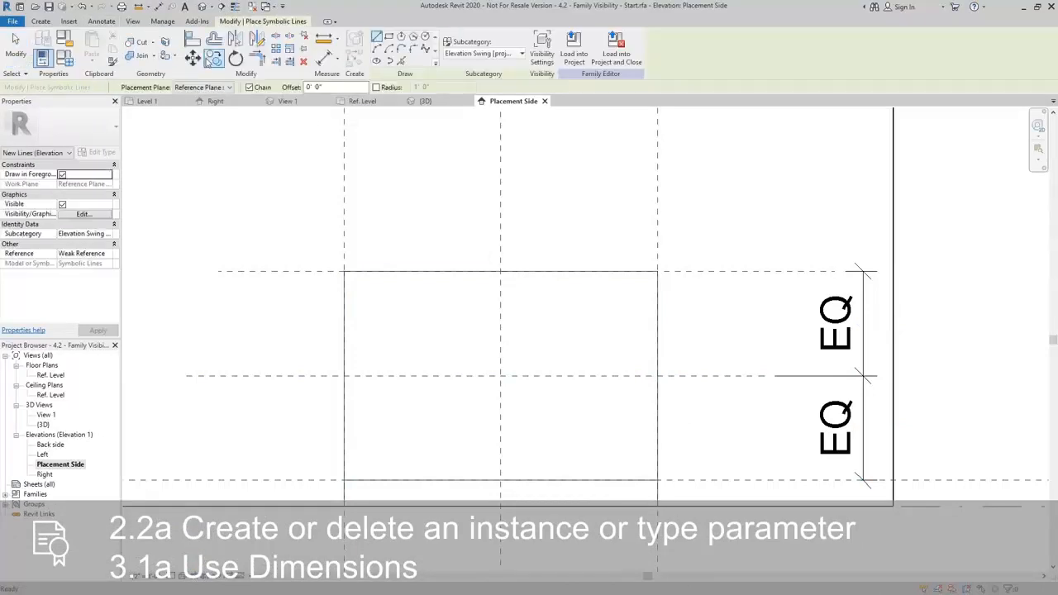
click(512, 53)
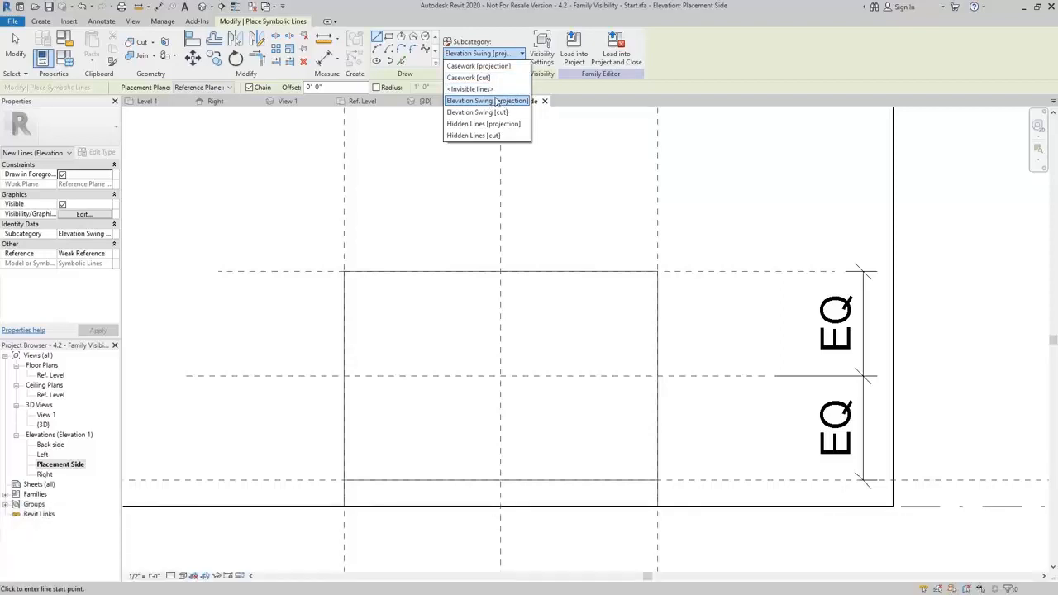
click(511, 101)
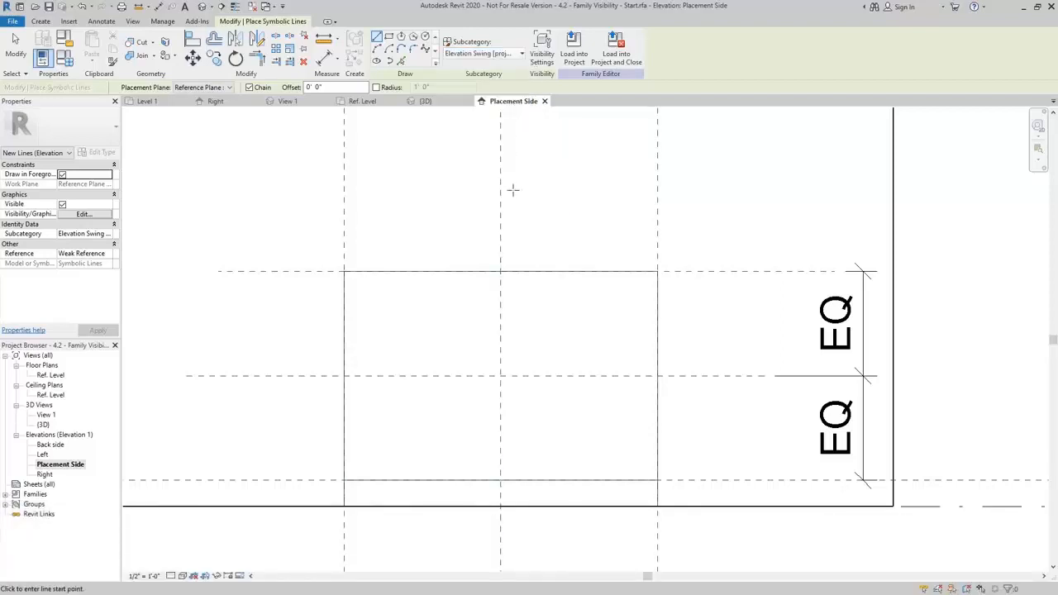
click(499, 271)
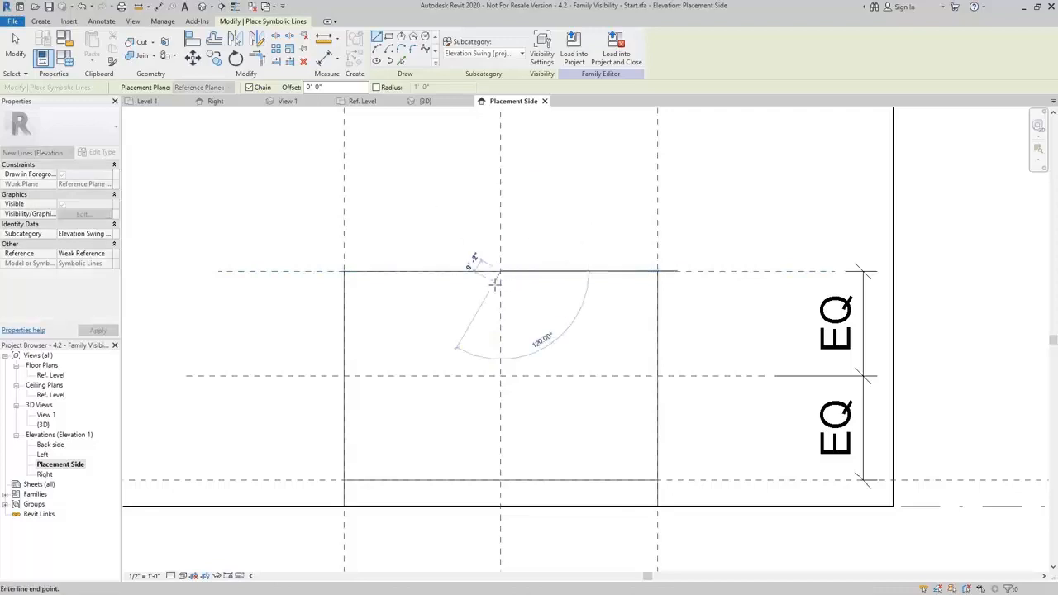
click(343, 376)
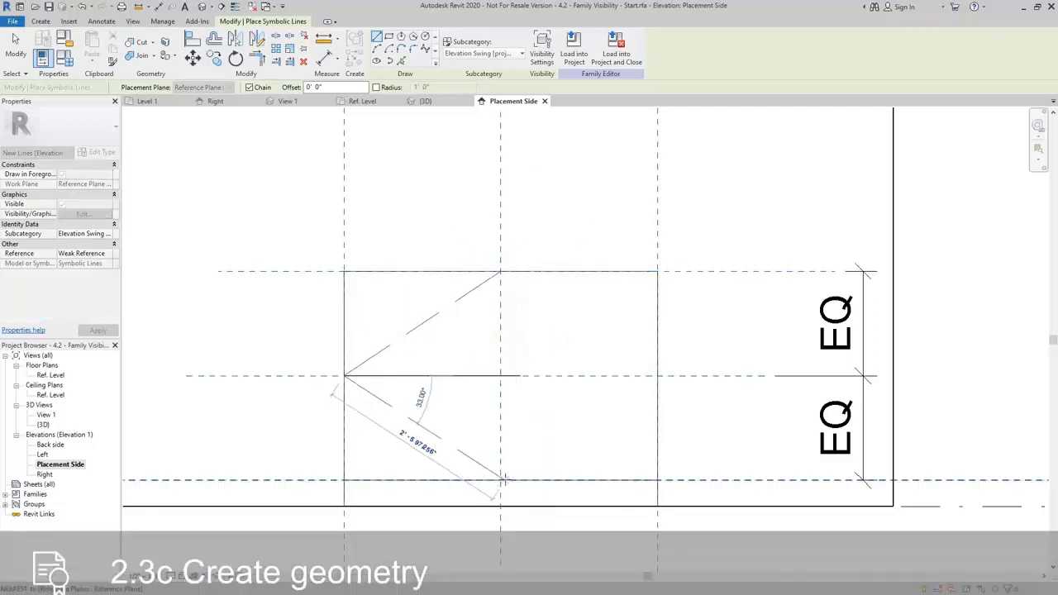
click(500, 479)
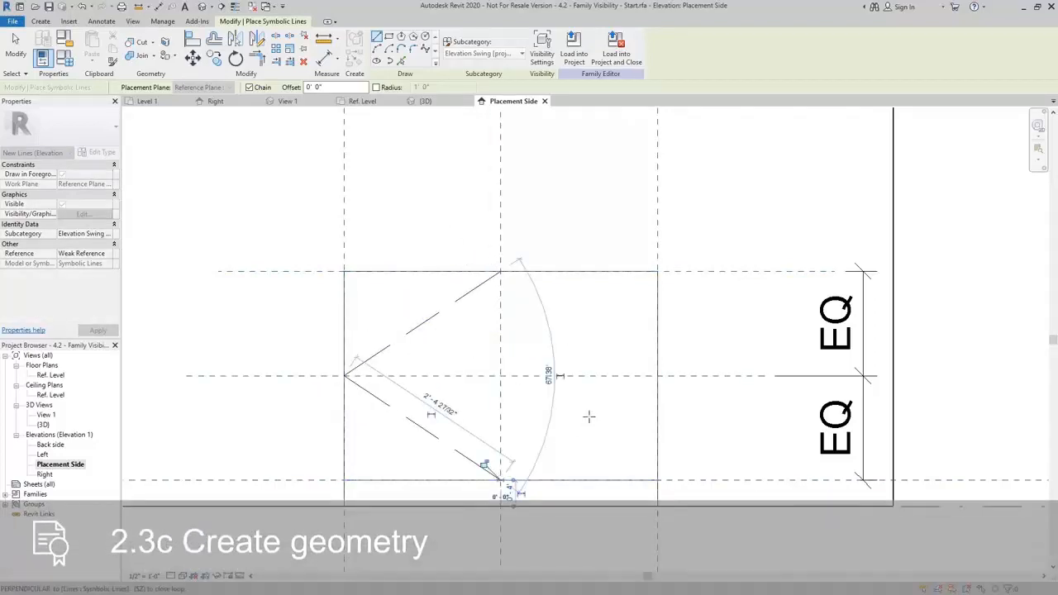
click(657, 376)
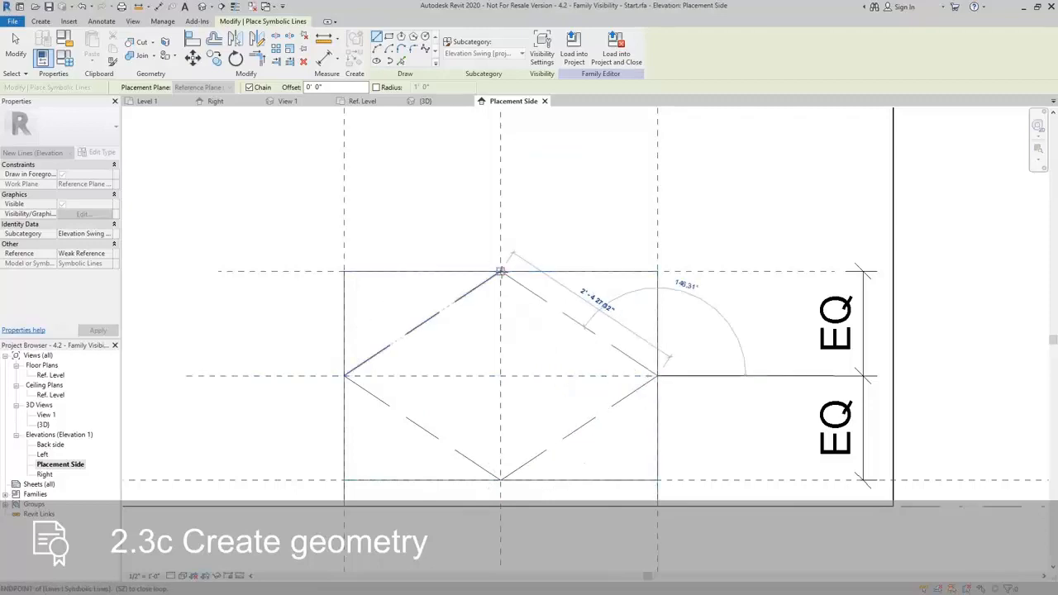
click(500, 271)
key(Escape)
key(Escape)
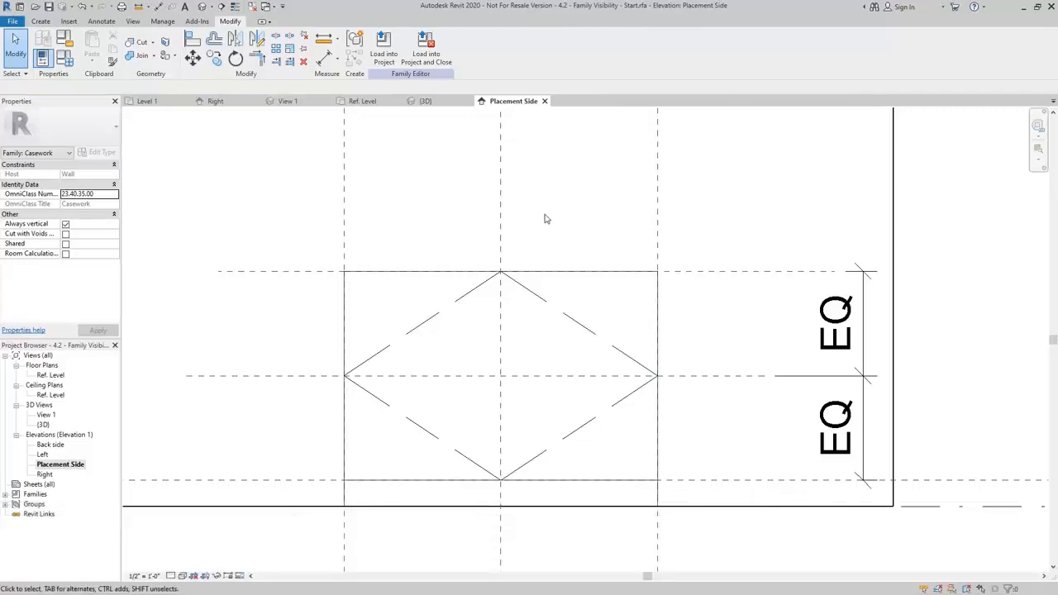
Turn off Coarse detail visibility for the chain of four diamond lines, and set the view's detail level to Medium.
key(Tab)
click(566, 318)
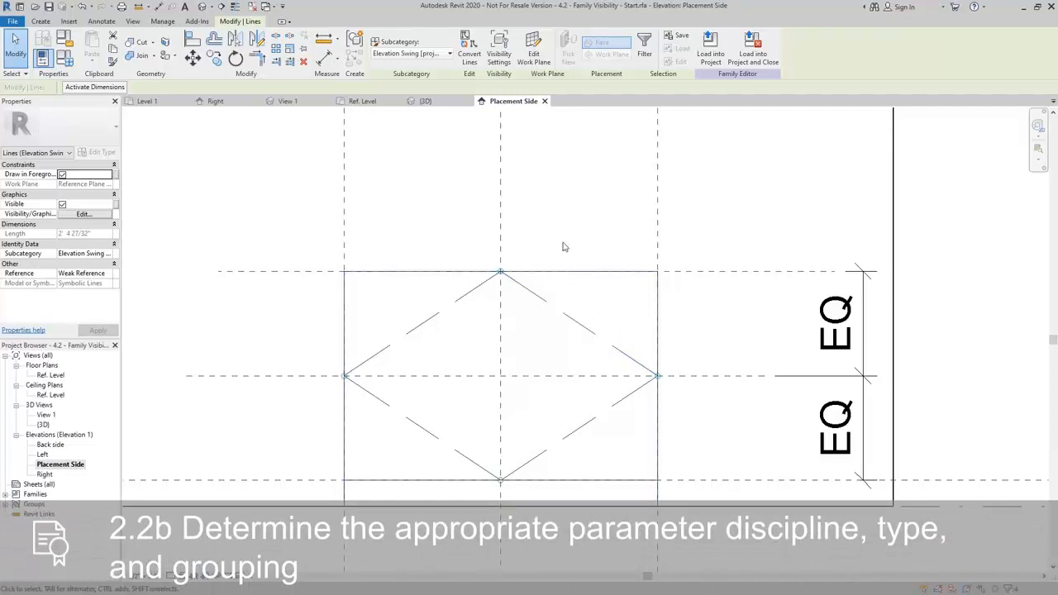
click(499, 51)
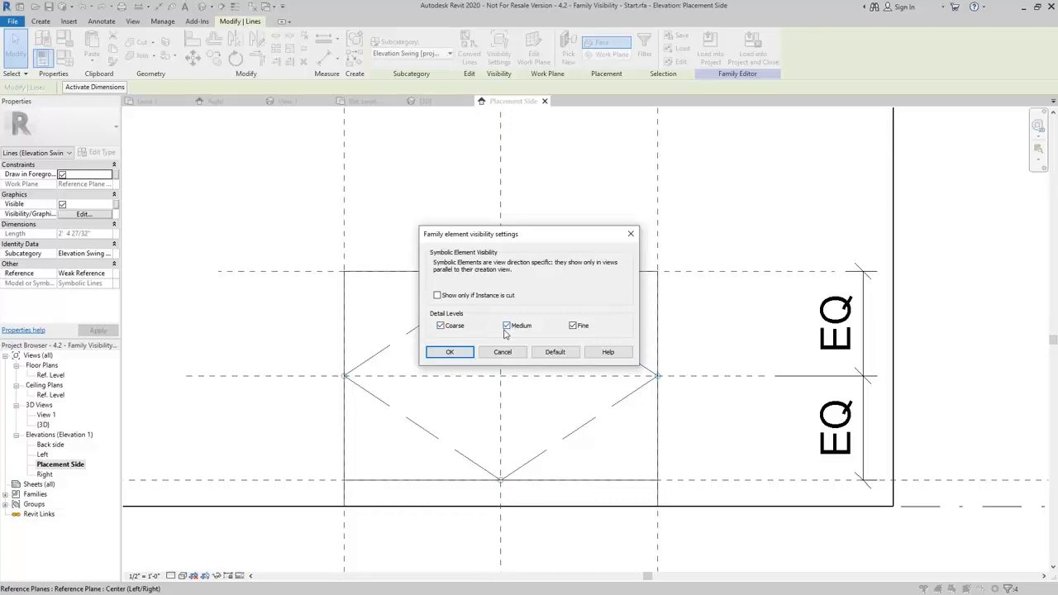
click(441, 326)
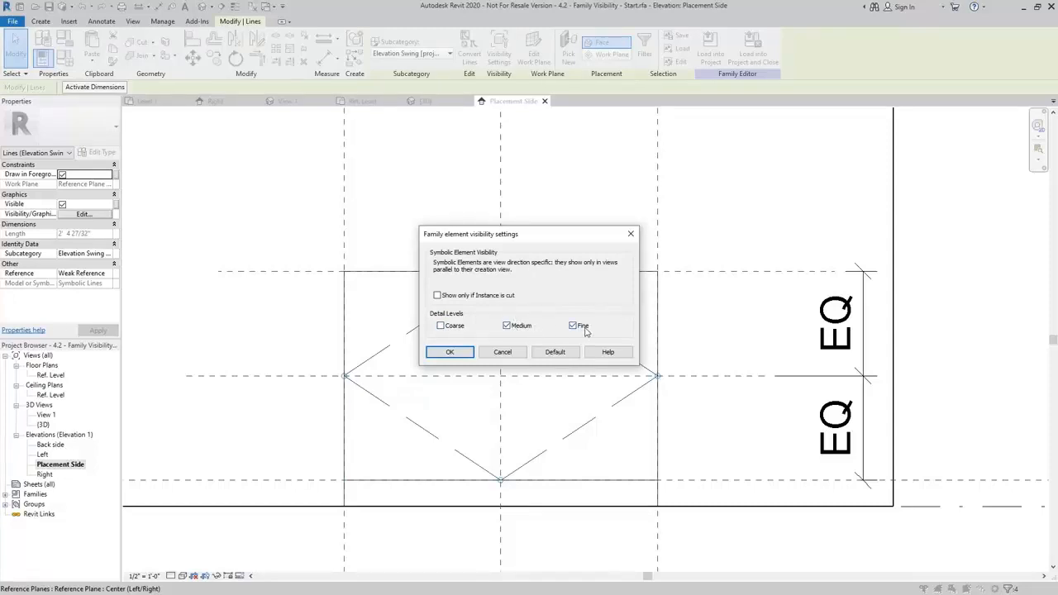
click(462, 357)
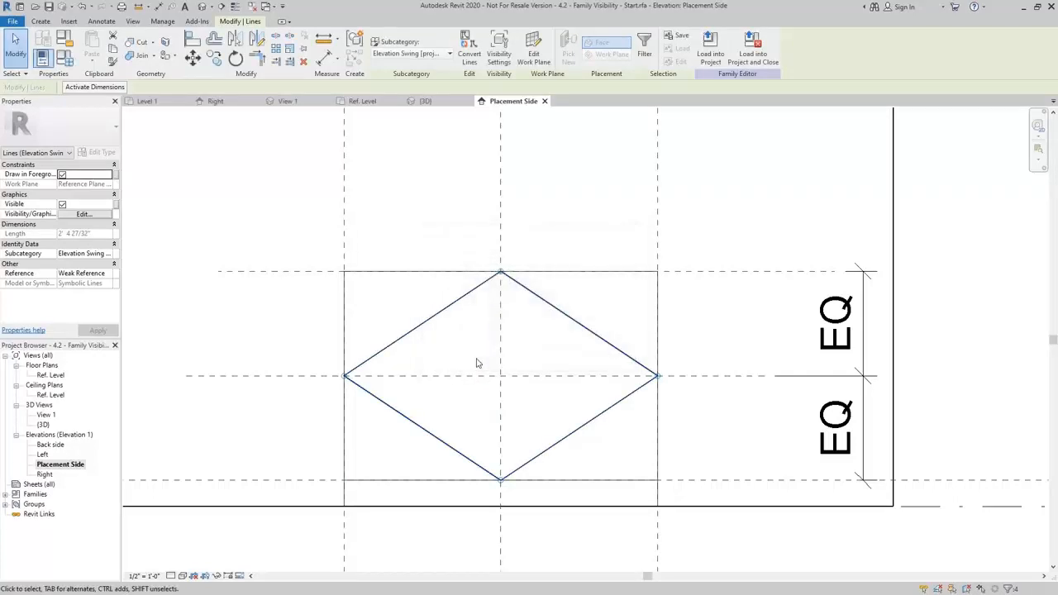
click(557, 234)
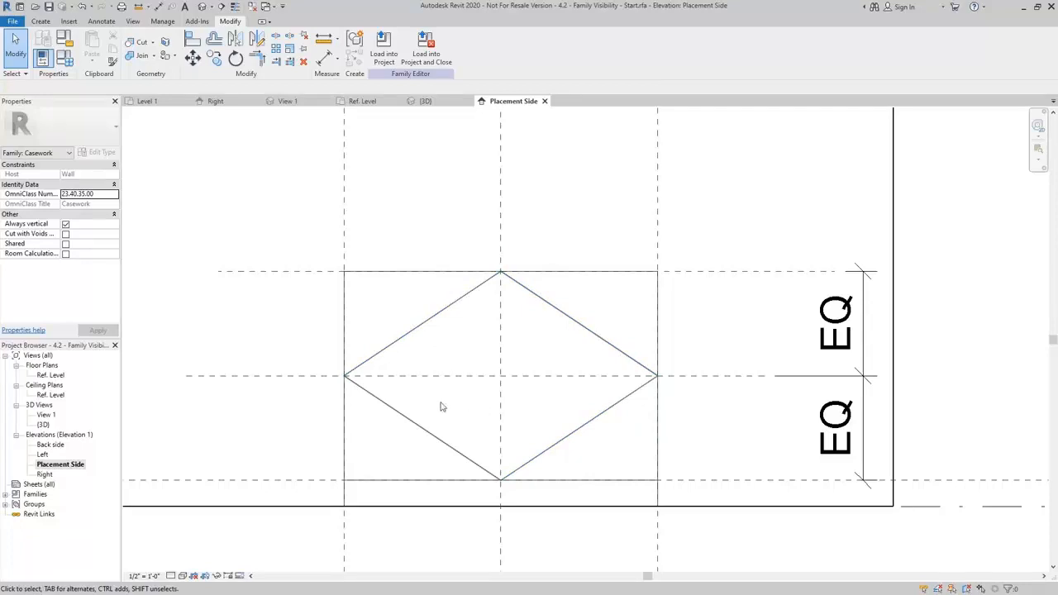
click(170, 576)
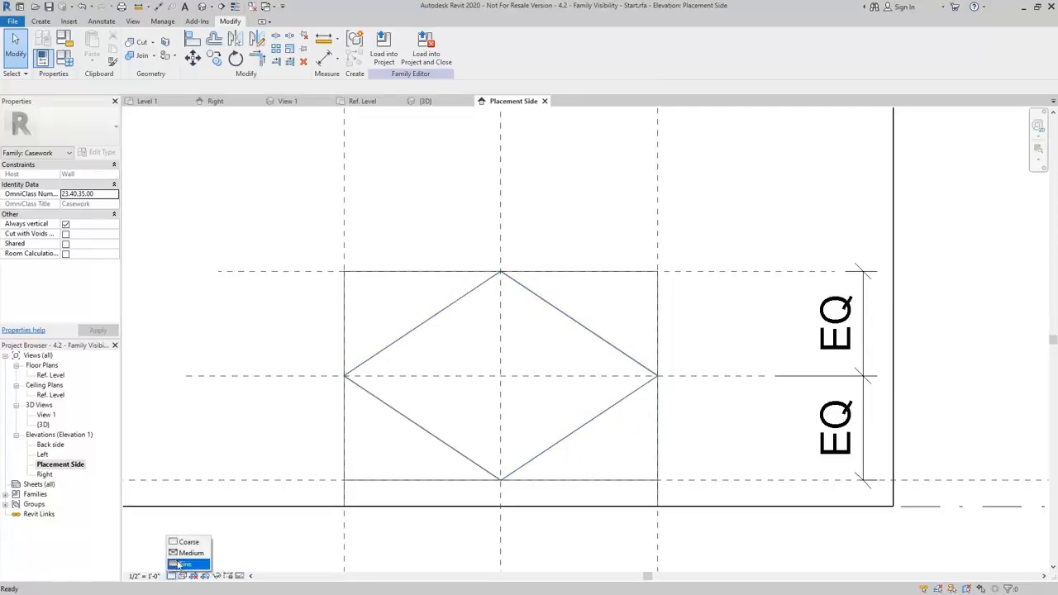
click(188, 554)
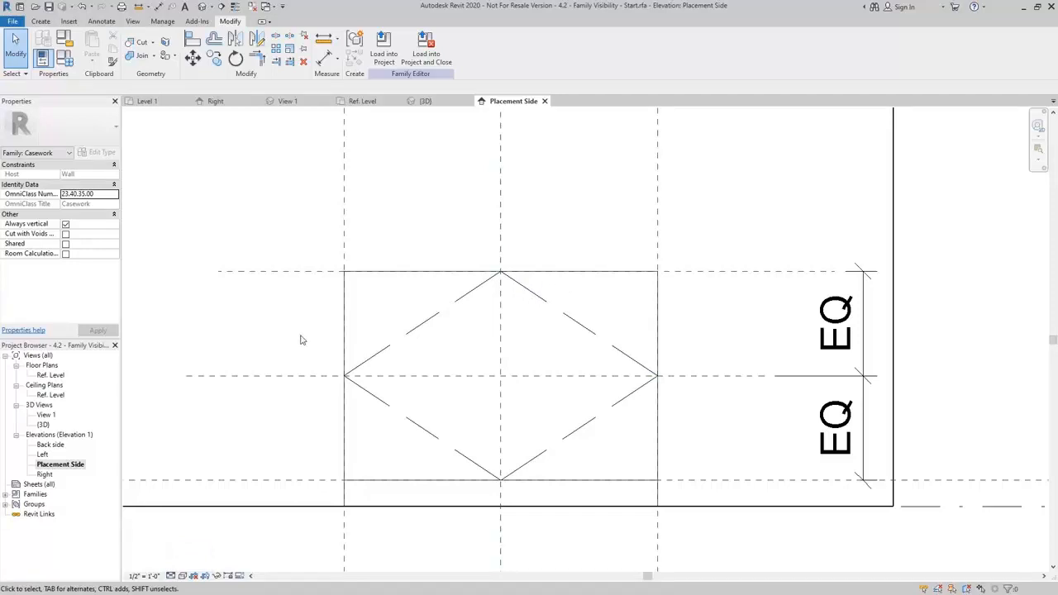
In the Ref. Level floor plan, enable the family's Room Calculation Point.
double_click(48, 375)
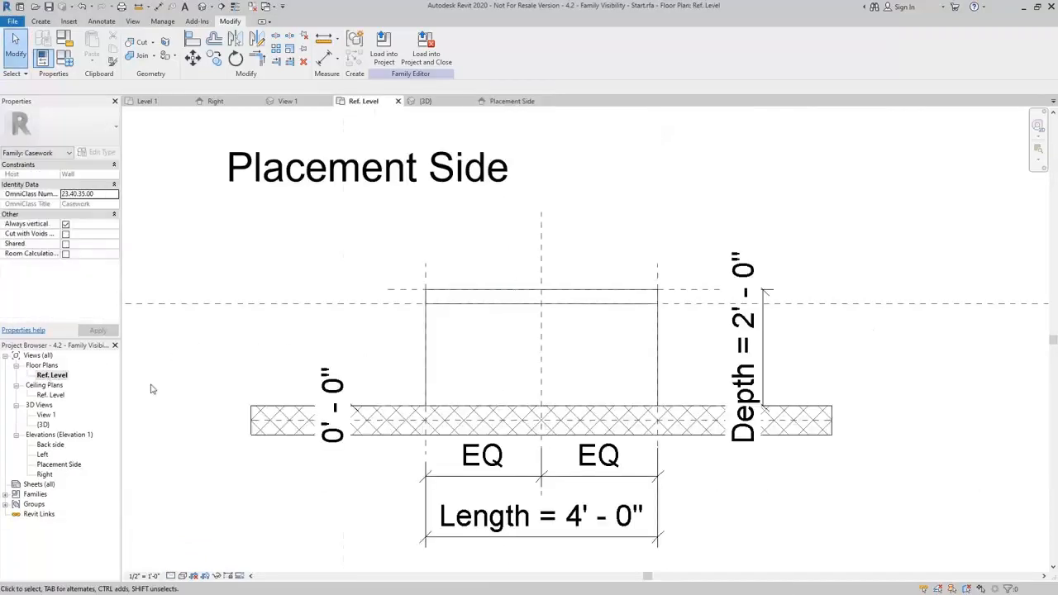
middle_drag(638, 353, 609, 375)
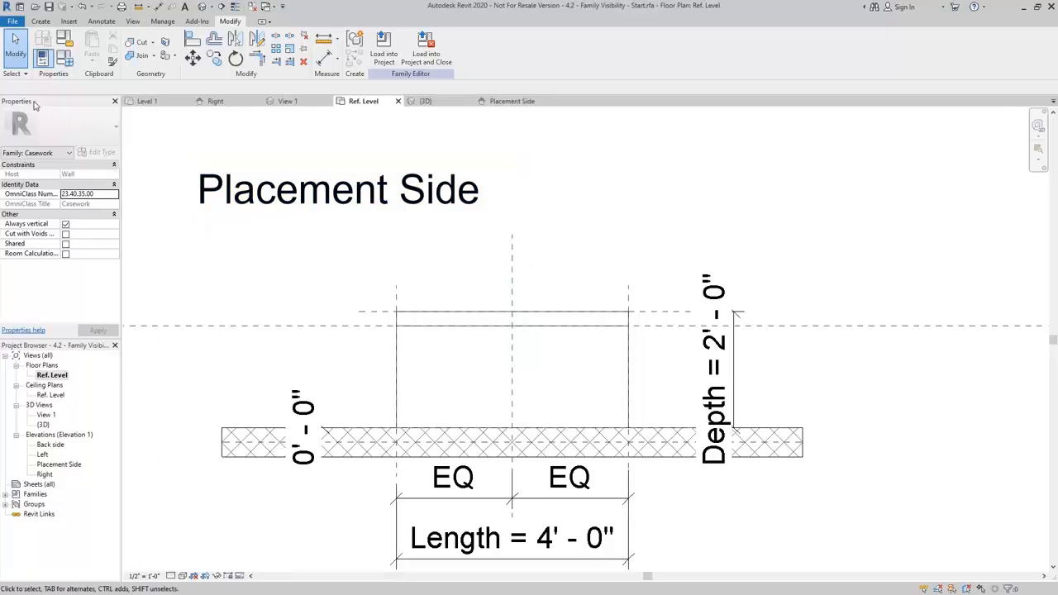
mouse_move(24, 259)
click(66, 254)
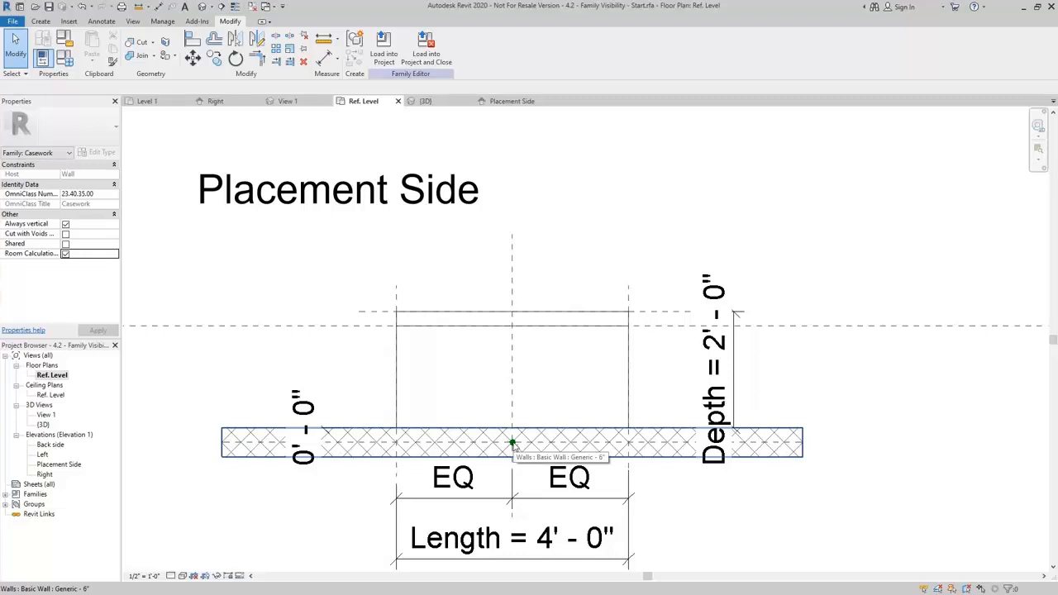
Move the room calculation point from the wall to the open space in front of the casework, slightly right of the center plane.
key(Tab)
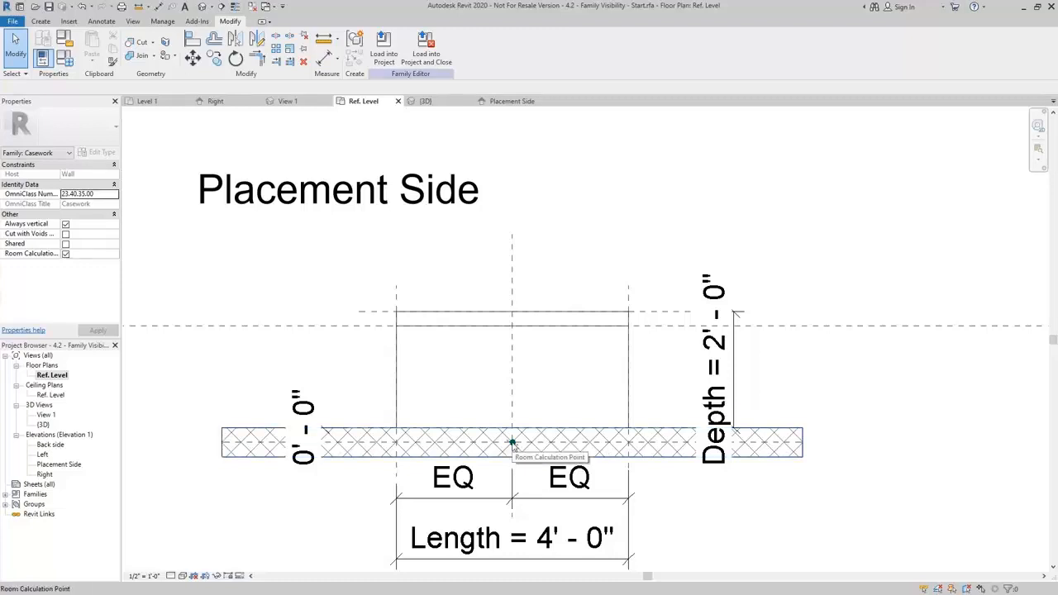
click(512, 445)
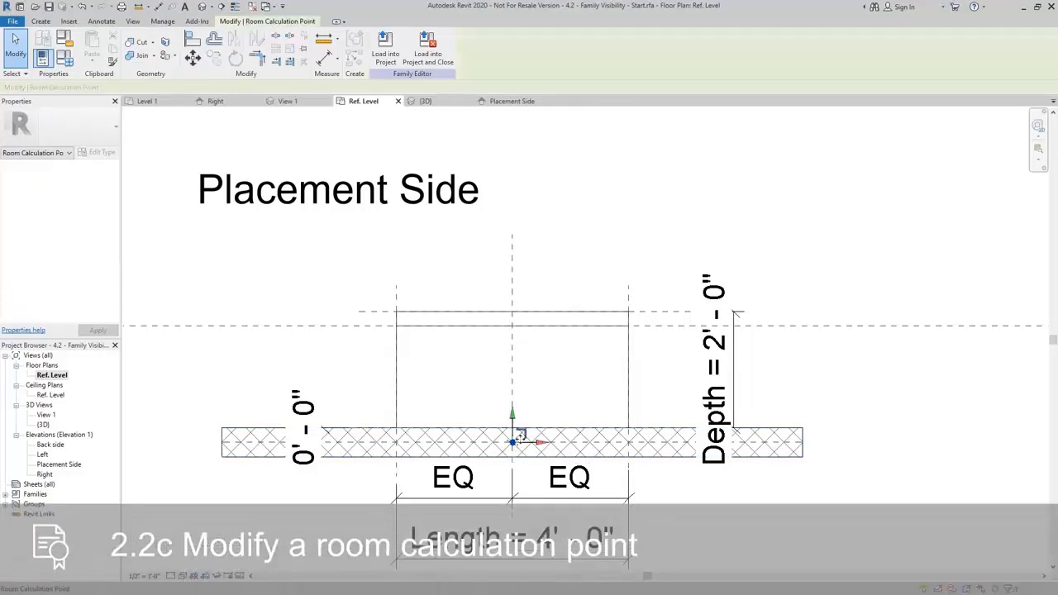
drag(513, 443, 541, 233)
click(584, 268)
middle_drag(583, 268, 576, 276)
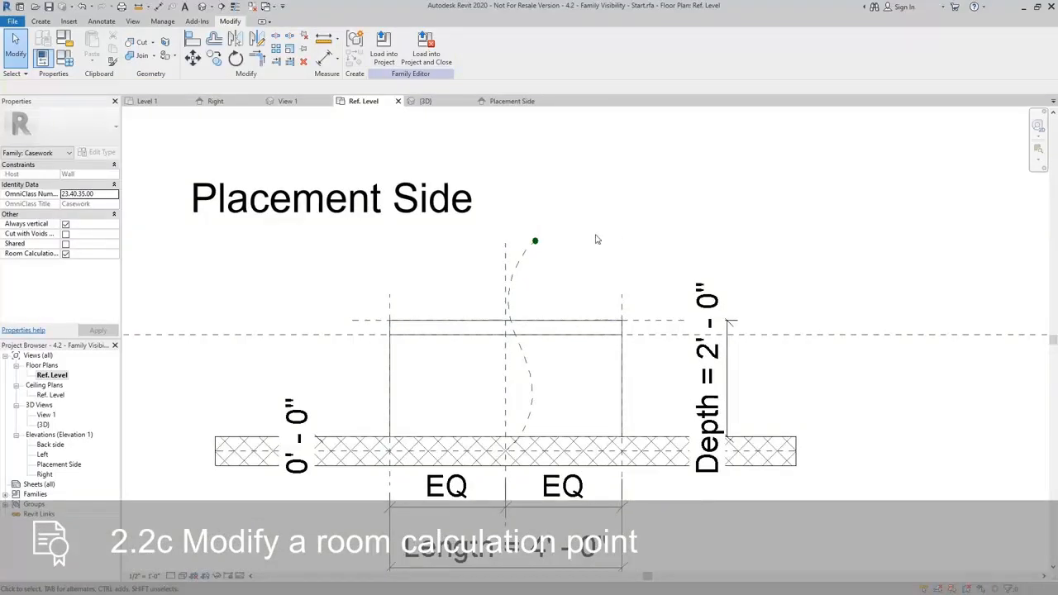
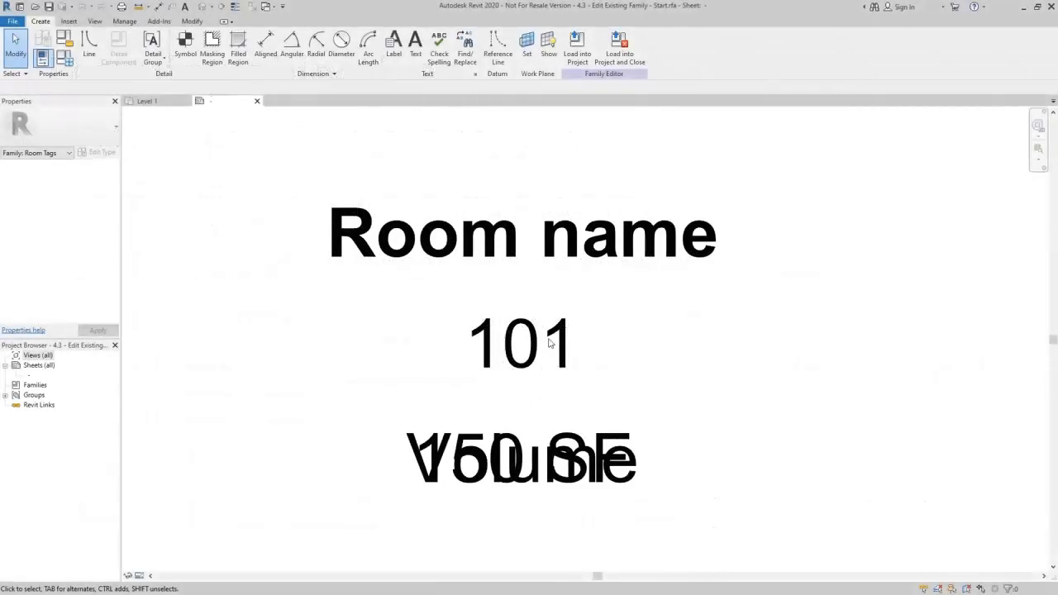
click(523, 469)
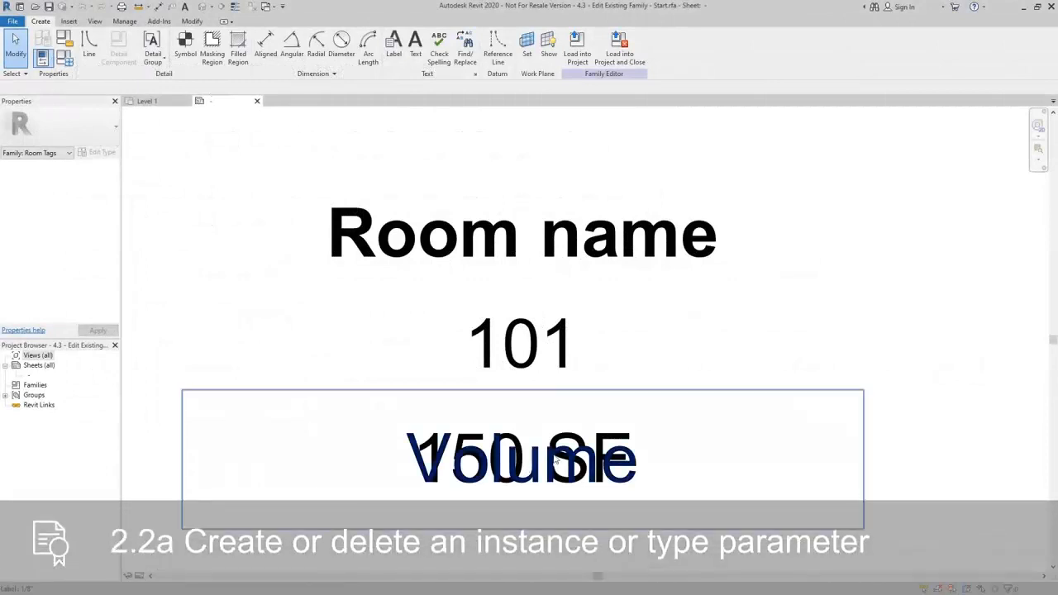
click(753, 324)
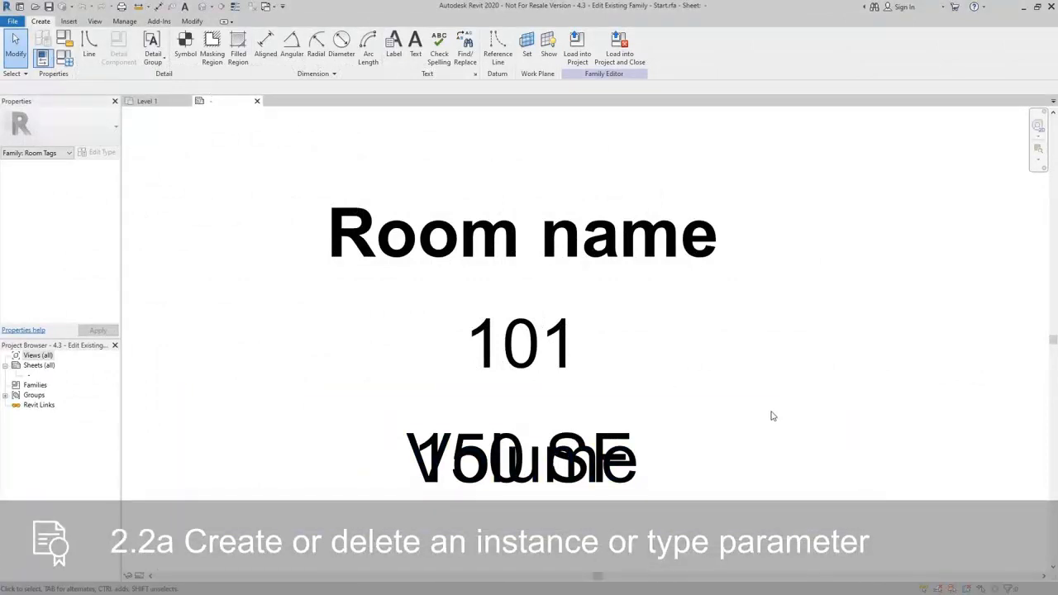
click(578, 482)
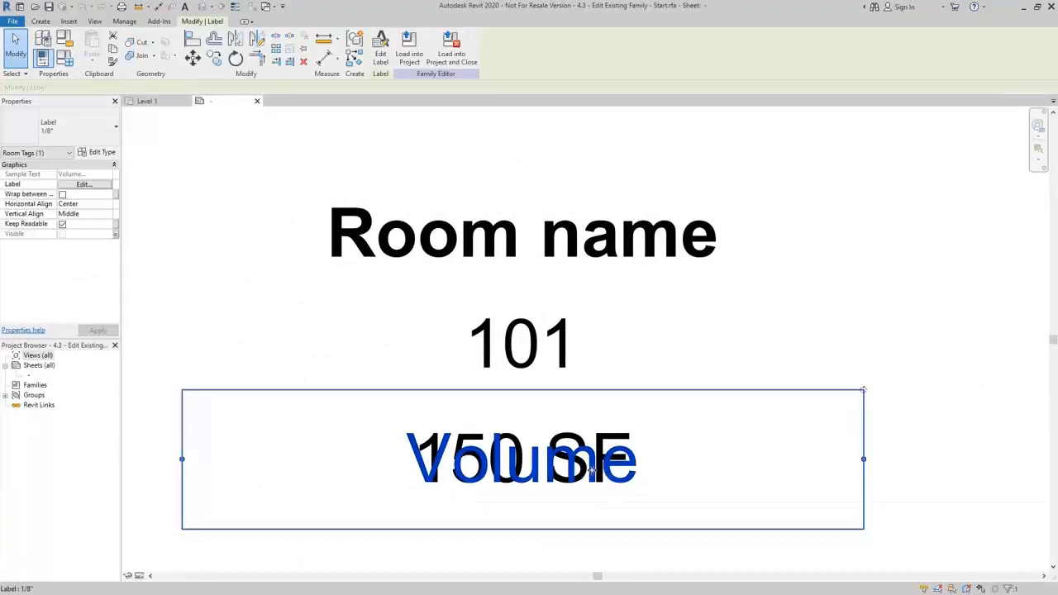
click(691, 324)
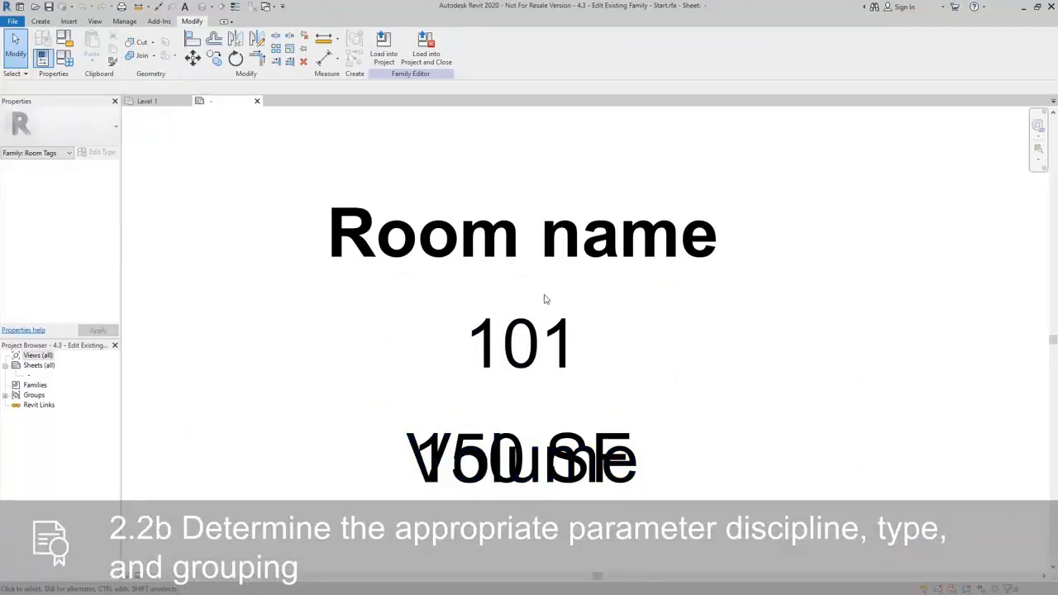
Copy the Volume label straight down about 1/4" so the copy sits below the overlapping Volume and area labels.
click(576, 471)
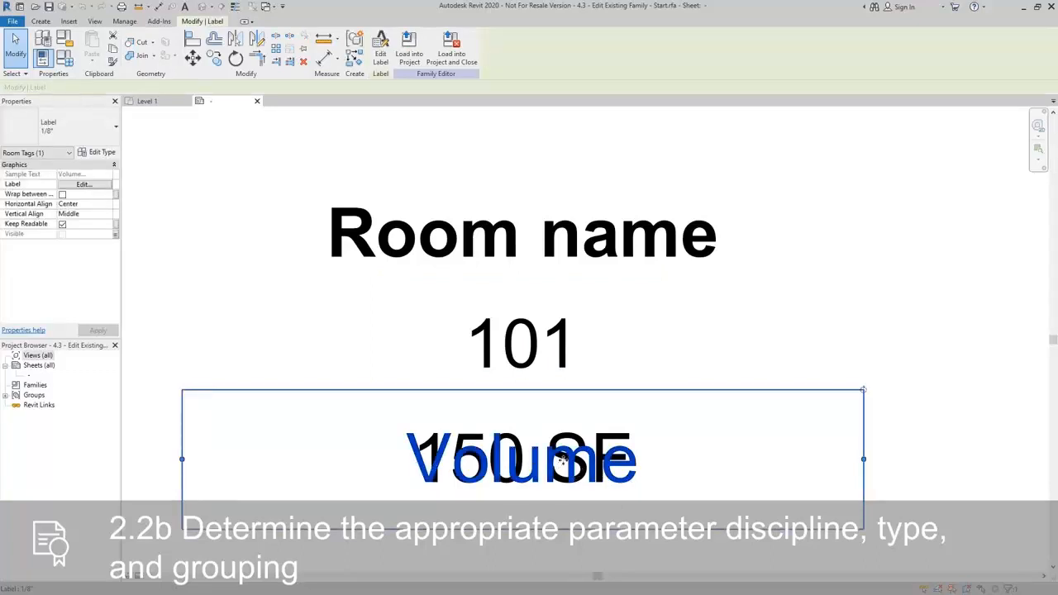
middle_drag(562, 460, 582, 413)
key(m)
key(v)
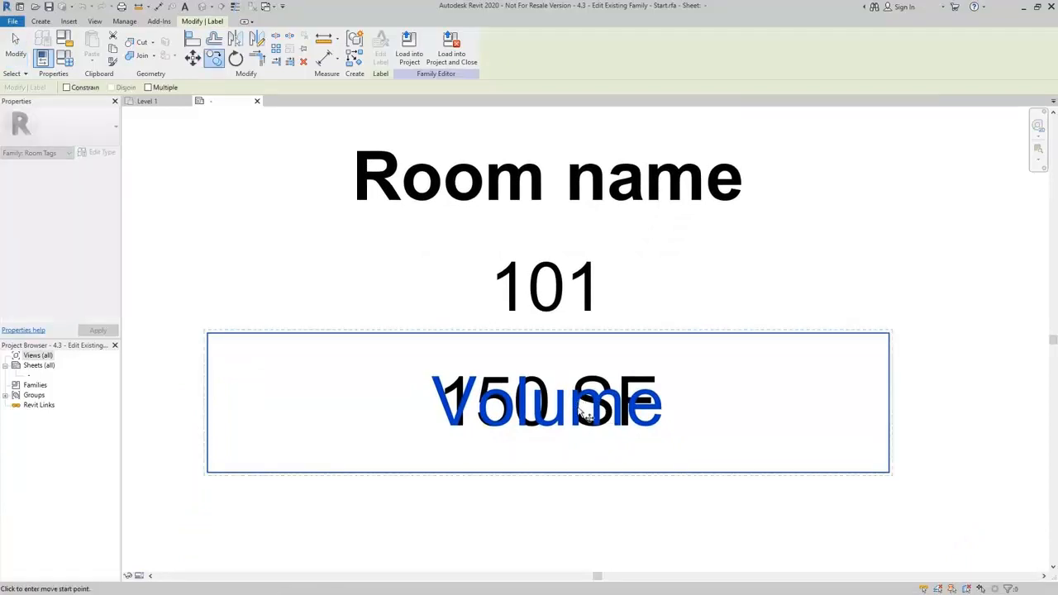
click(580, 407)
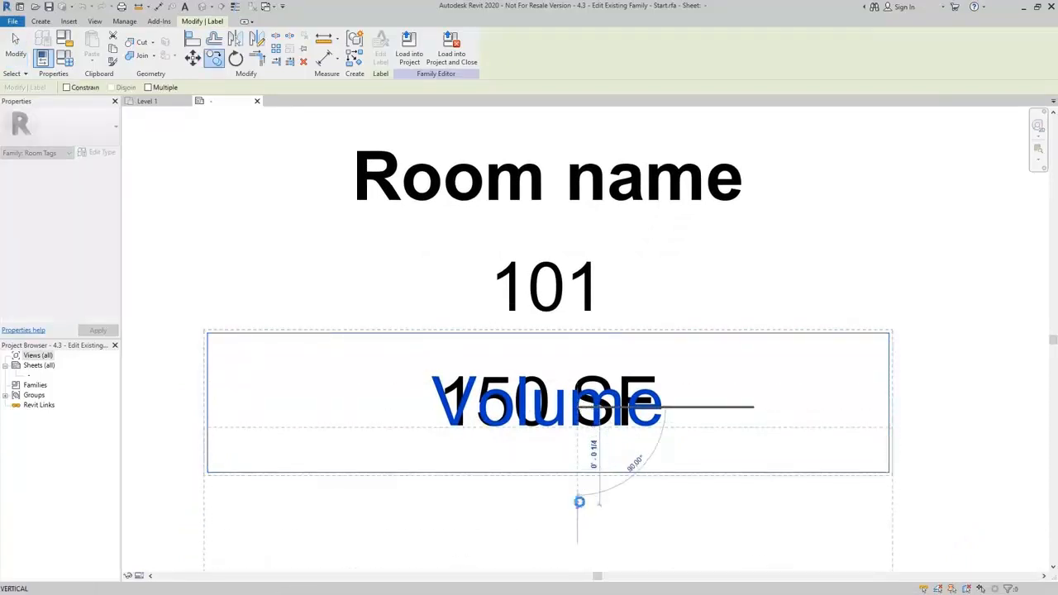
click(579, 502)
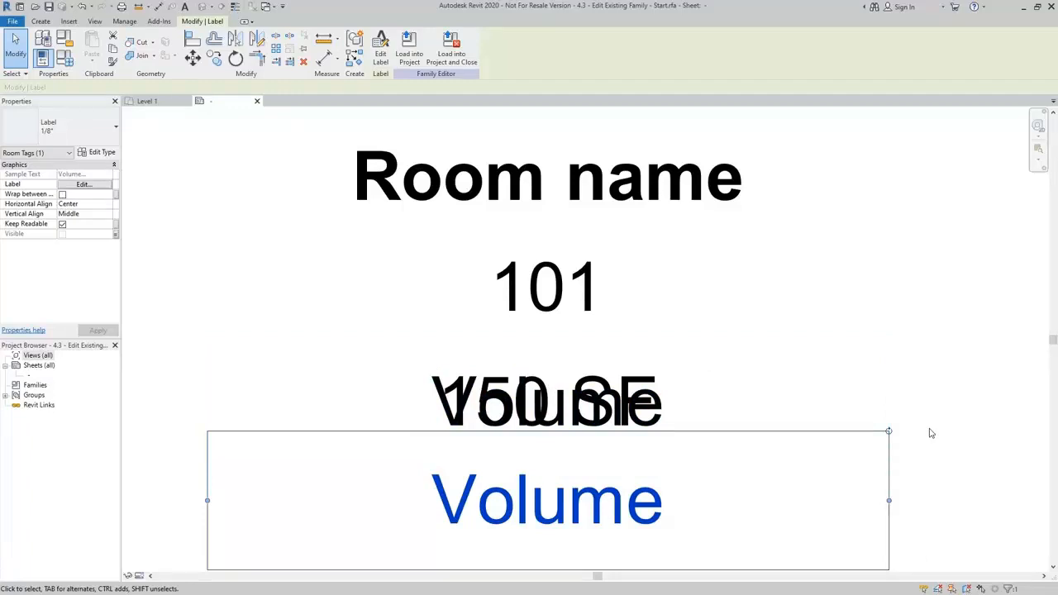
click(252, 269)
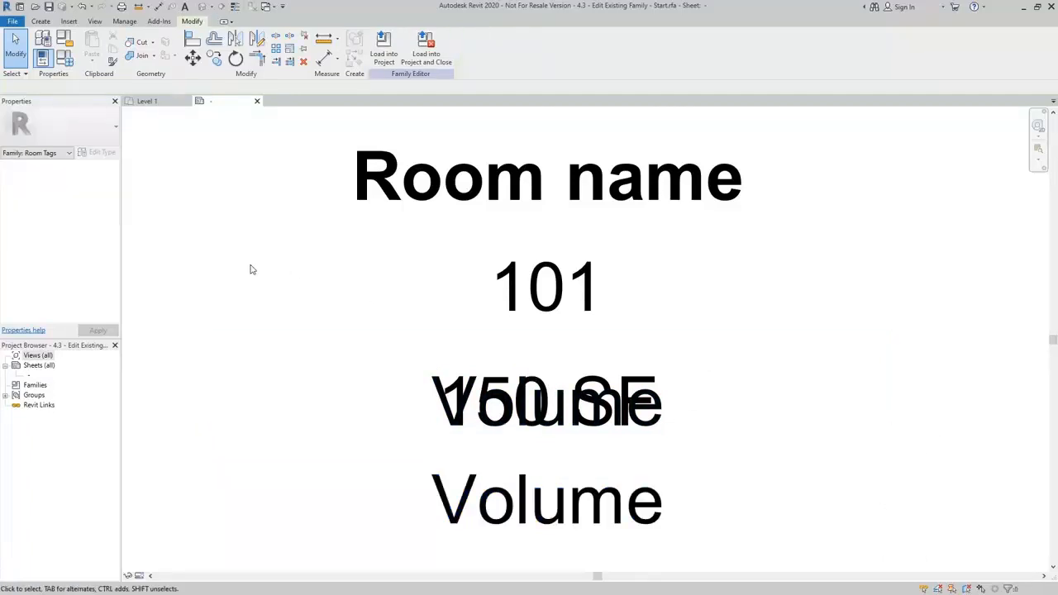
Associate the copied label's visibility with a new type-based family parameter named Floor Finish, grouped under Materials and Finishes.
click(493, 494)
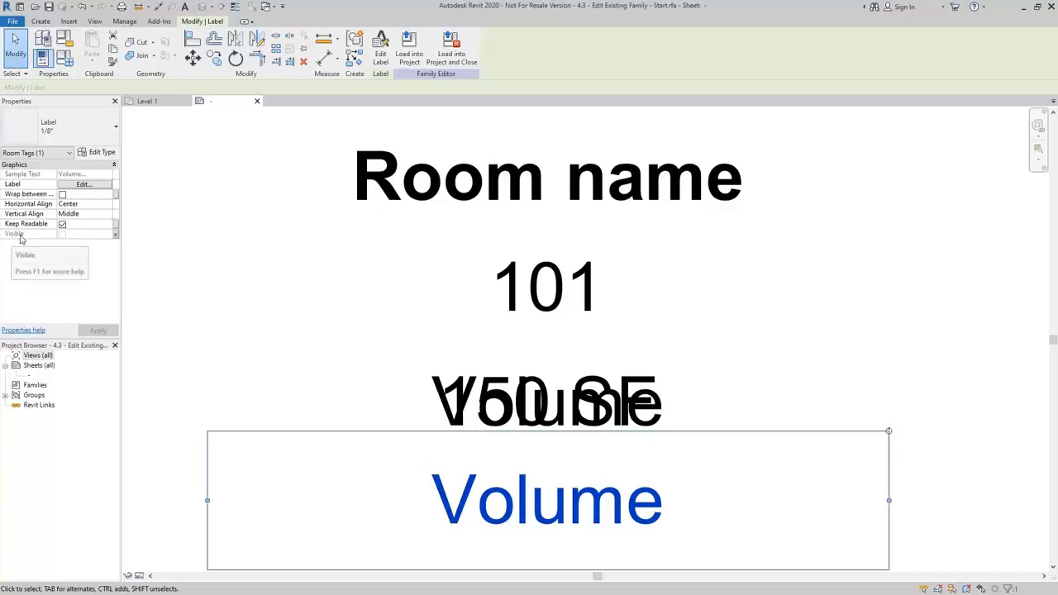
click(116, 238)
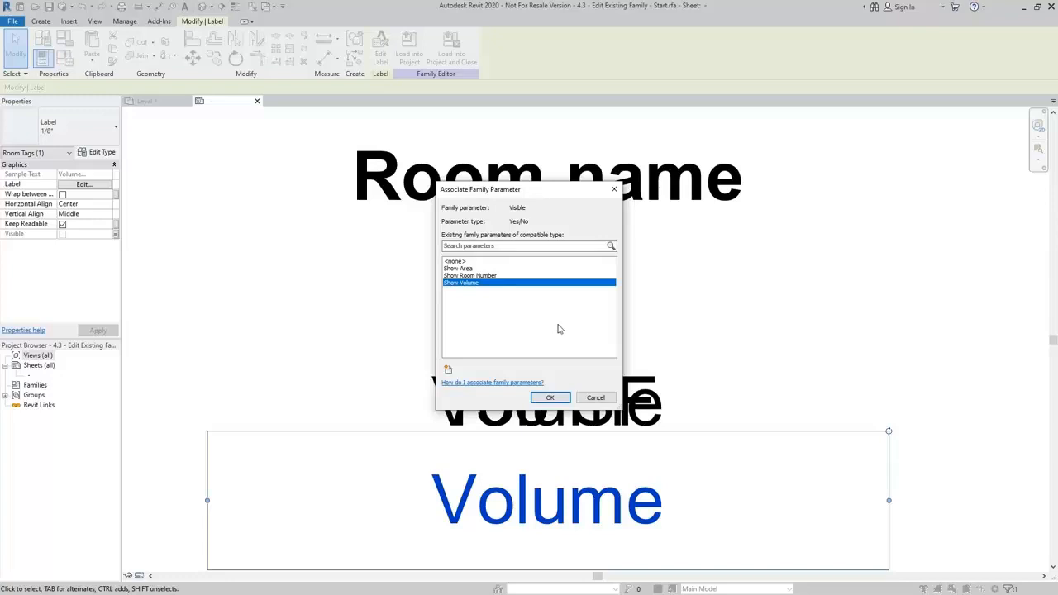
click(448, 371)
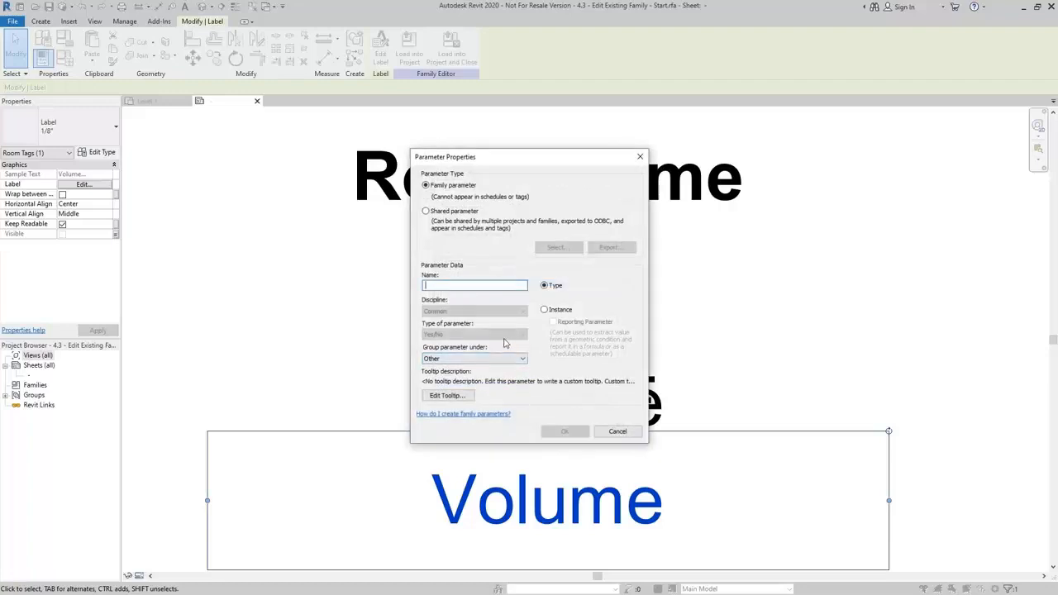
text(Floor Finish)
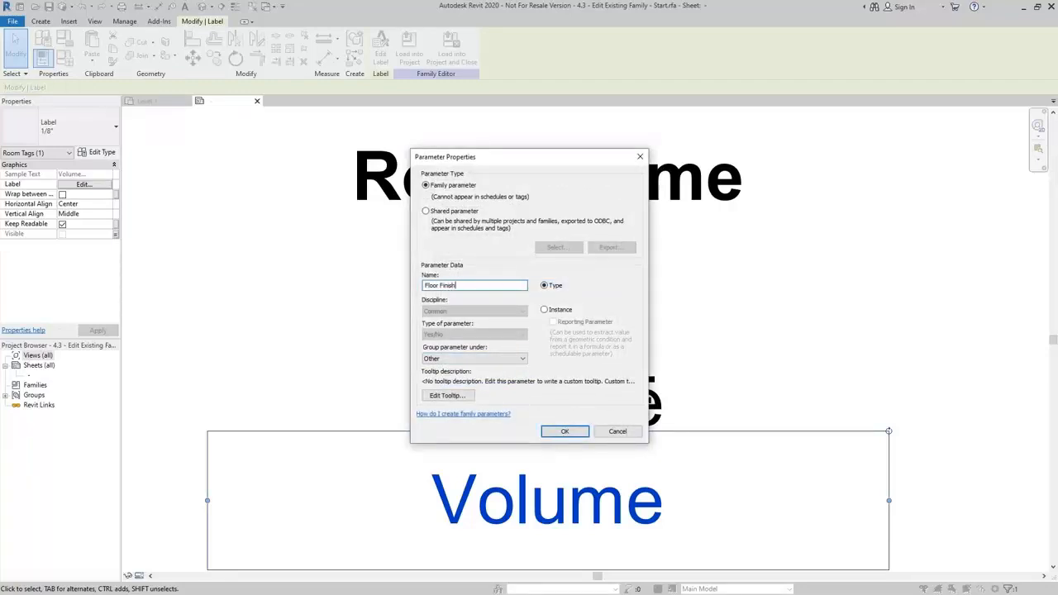
click(516, 359)
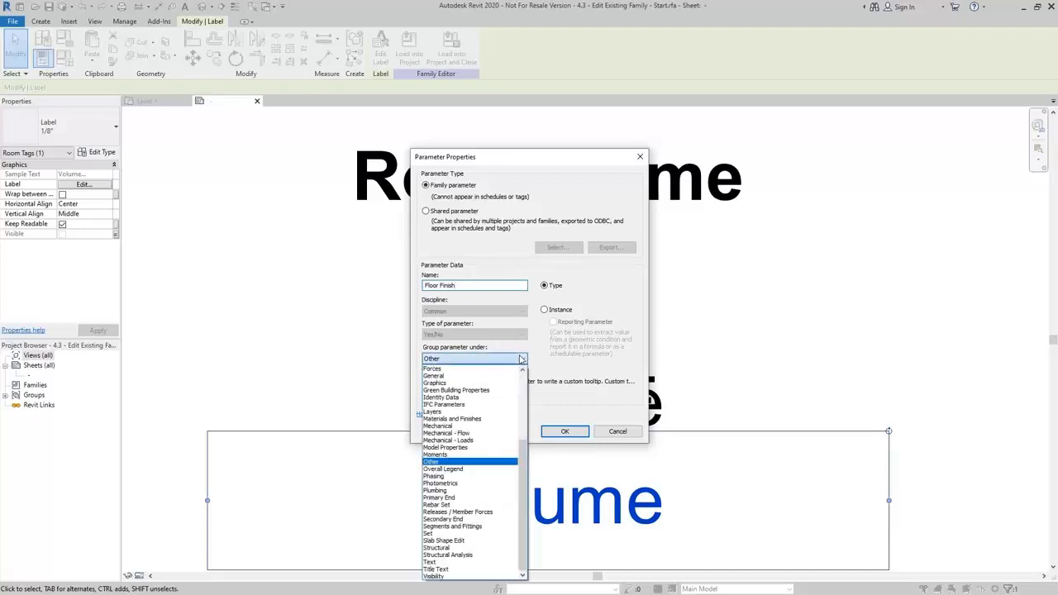
click(476, 420)
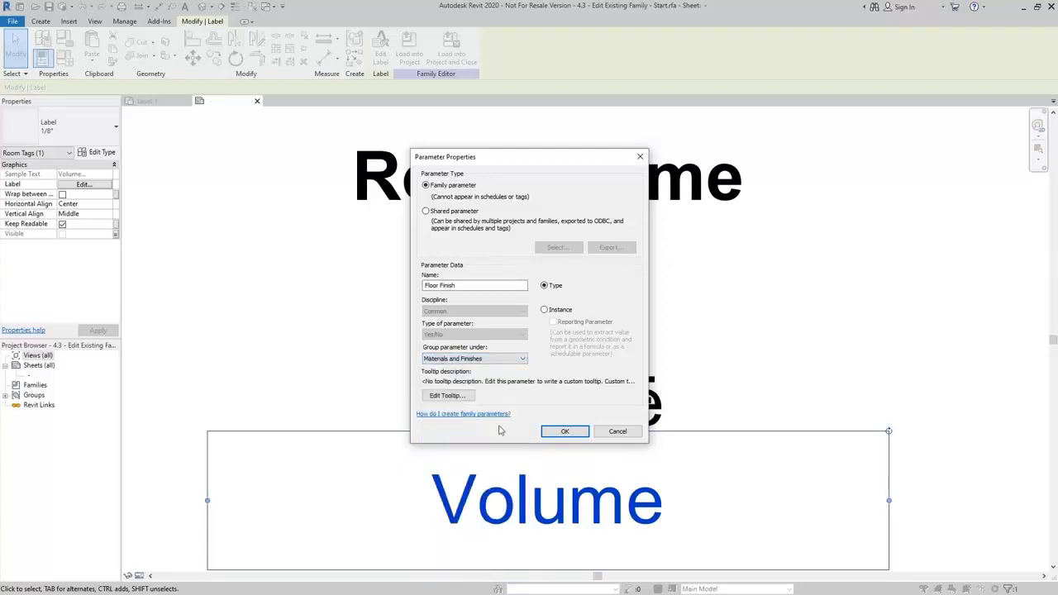
click(566, 432)
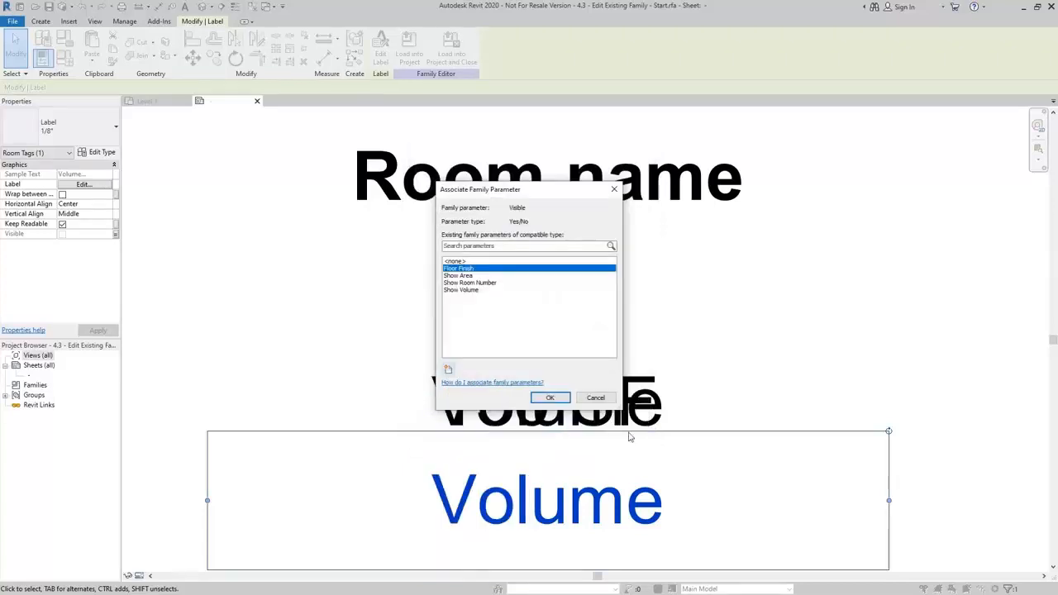
click(549, 397)
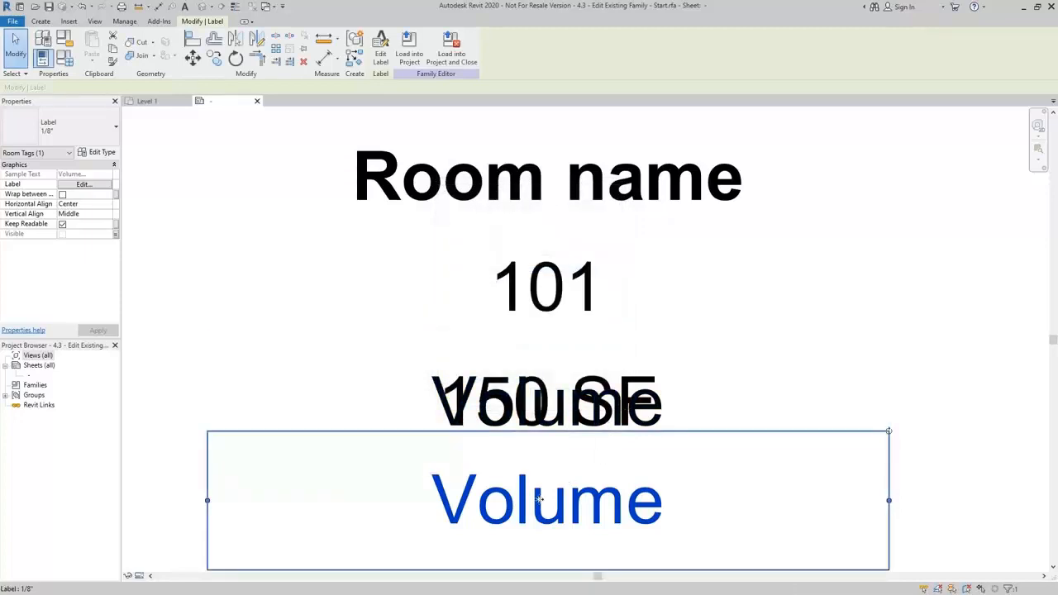
Edit the copied label so it reports Floor Finish, removing the Volume parameter from it.
mouse_move(539, 500)
middle_down()
mouse_move(544, 482)
mouse_move(529, 469)
middle_up()
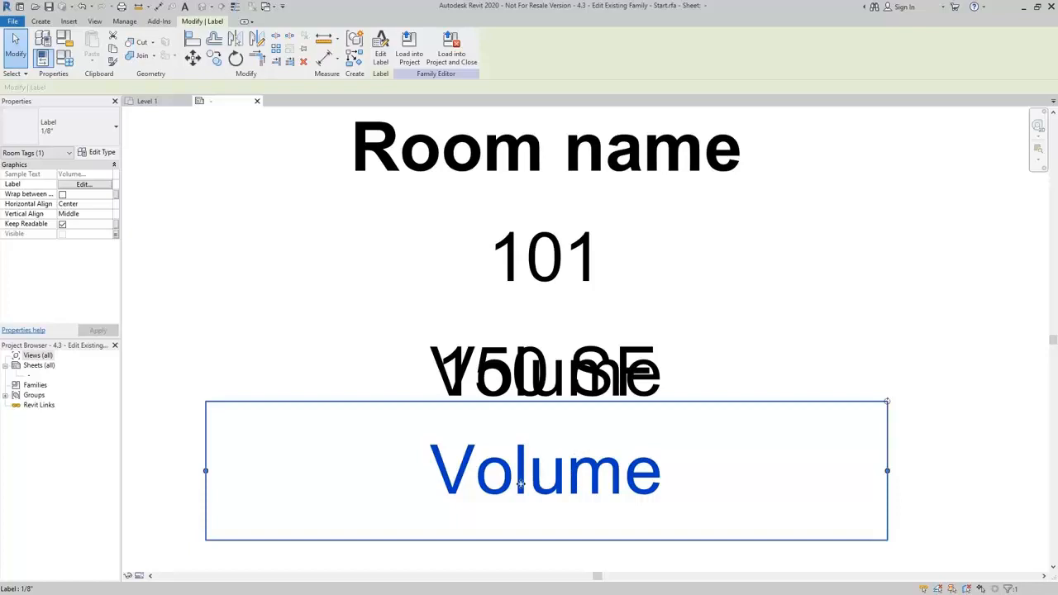
click(381, 51)
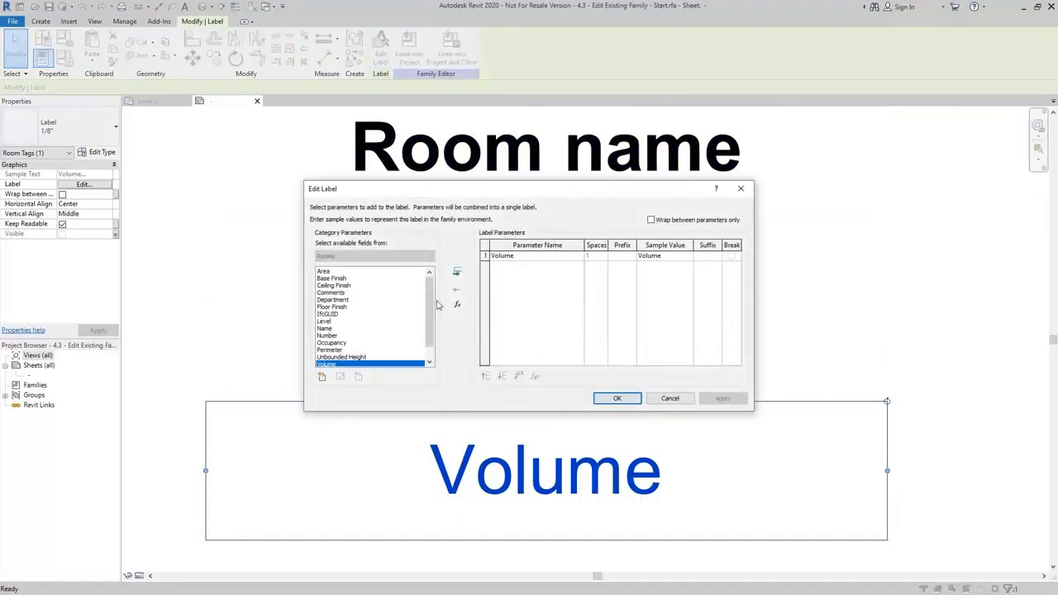
scroll(431, 297, down, 1)
scroll(433, 324, up, 1)
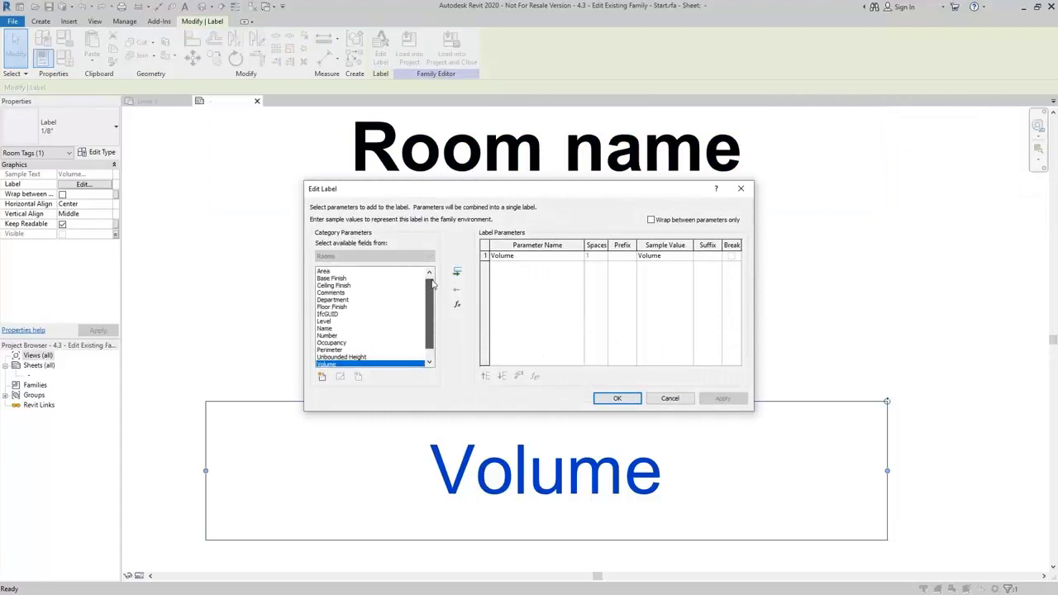
click(486, 255)
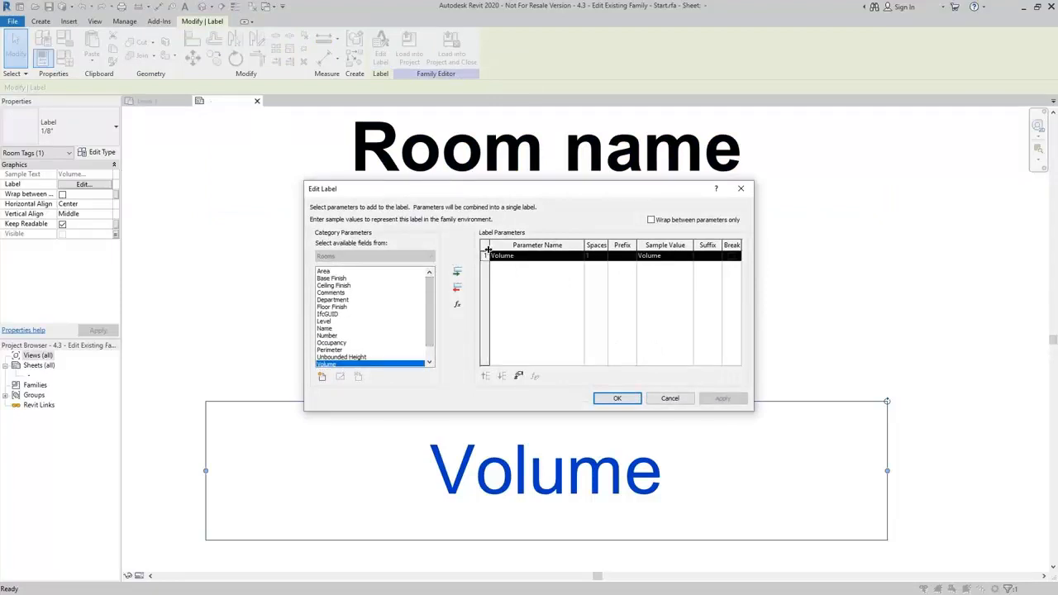
click(458, 289)
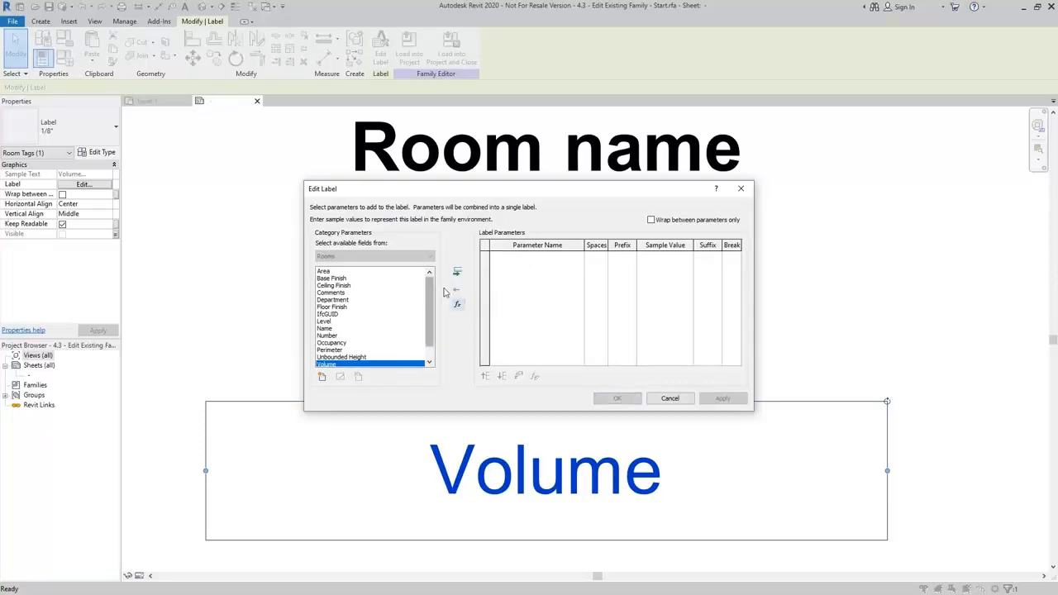
click(339, 307)
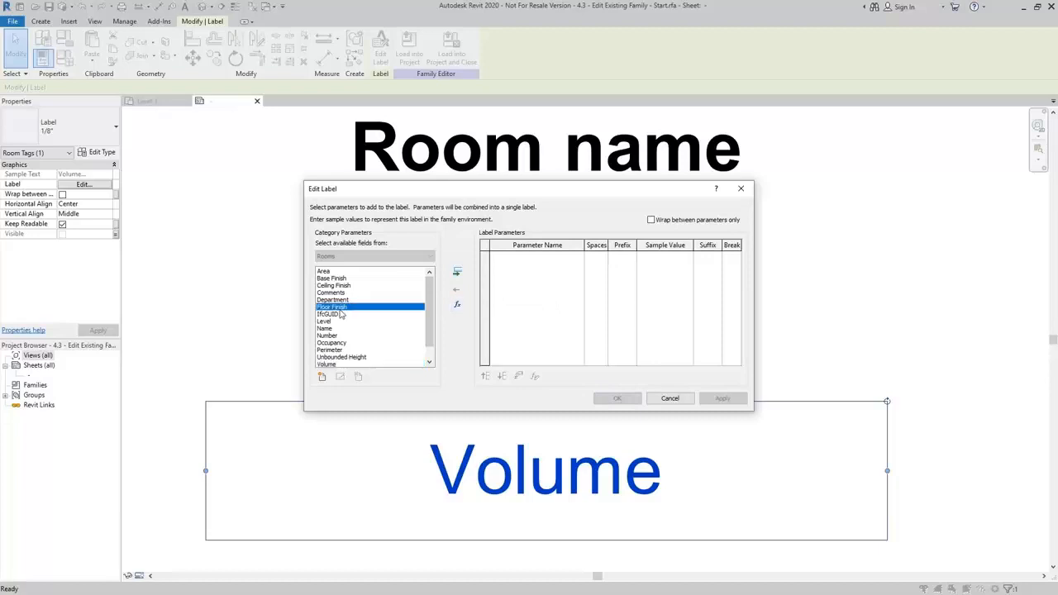
click(456, 272)
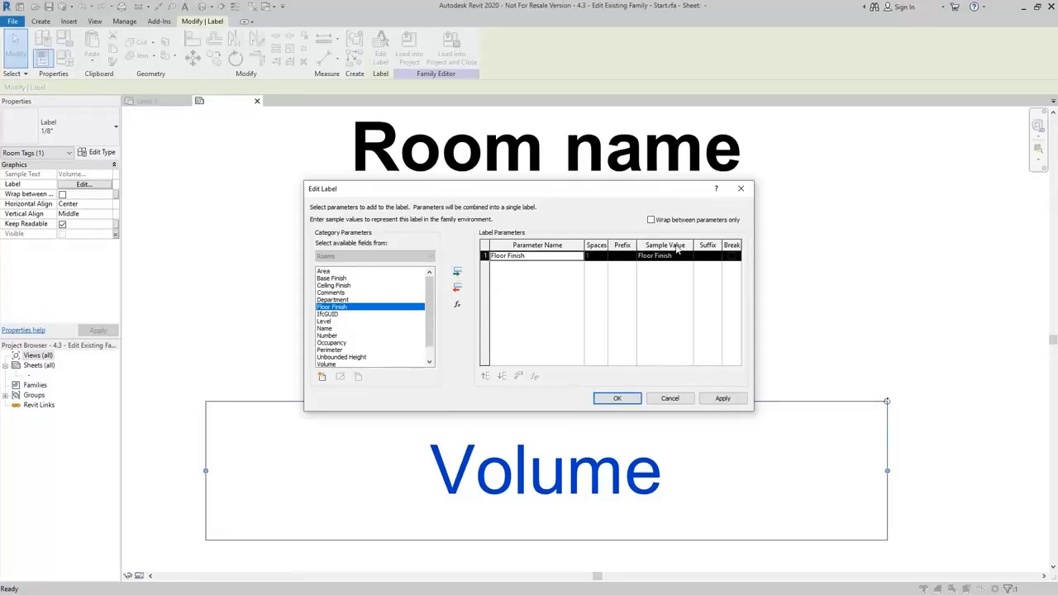
click(616, 398)
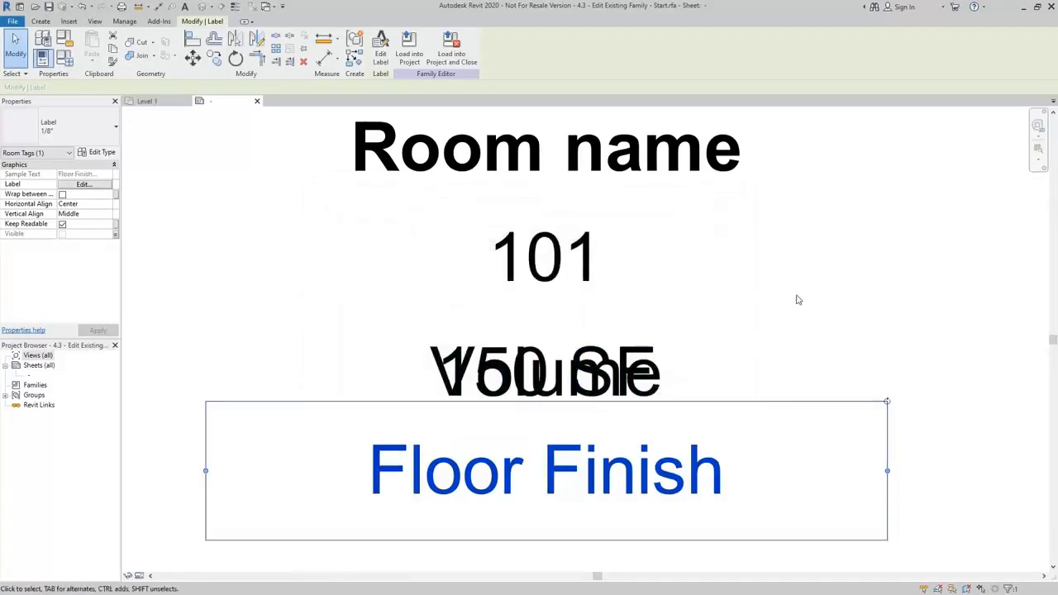
click(798, 300)
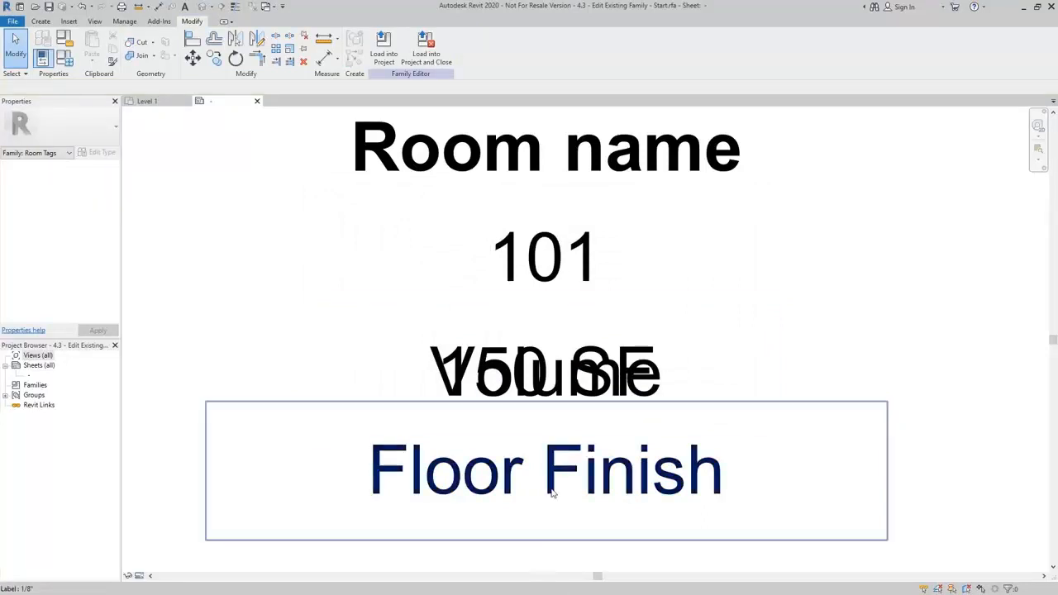
Reposition the Floor Finish label closer beneath the overlapping Volume and area labels, slightly to the right.
click(552, 493)
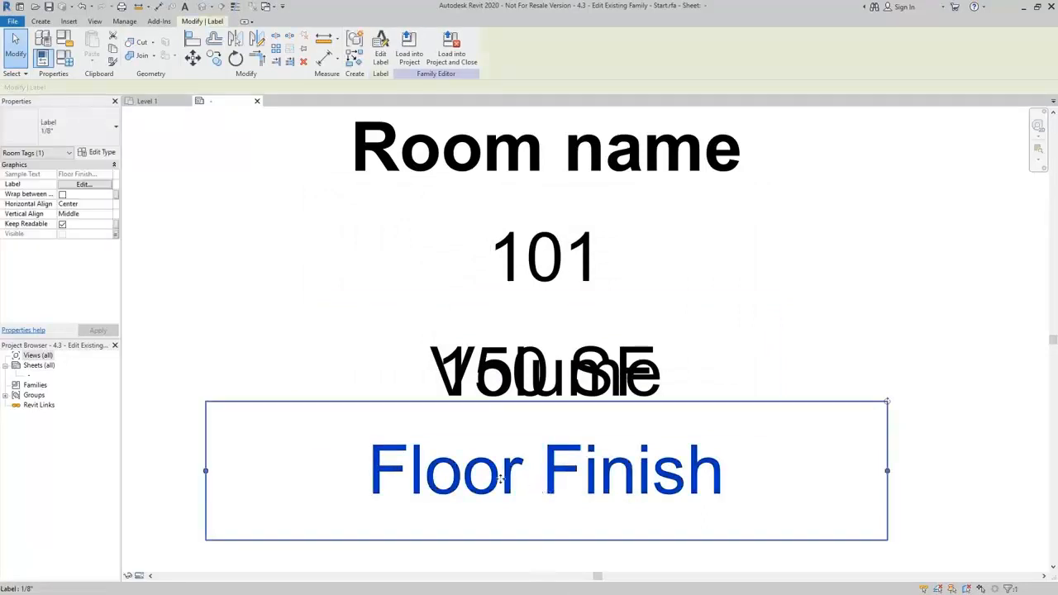
drag(274, 391, 283, 302)
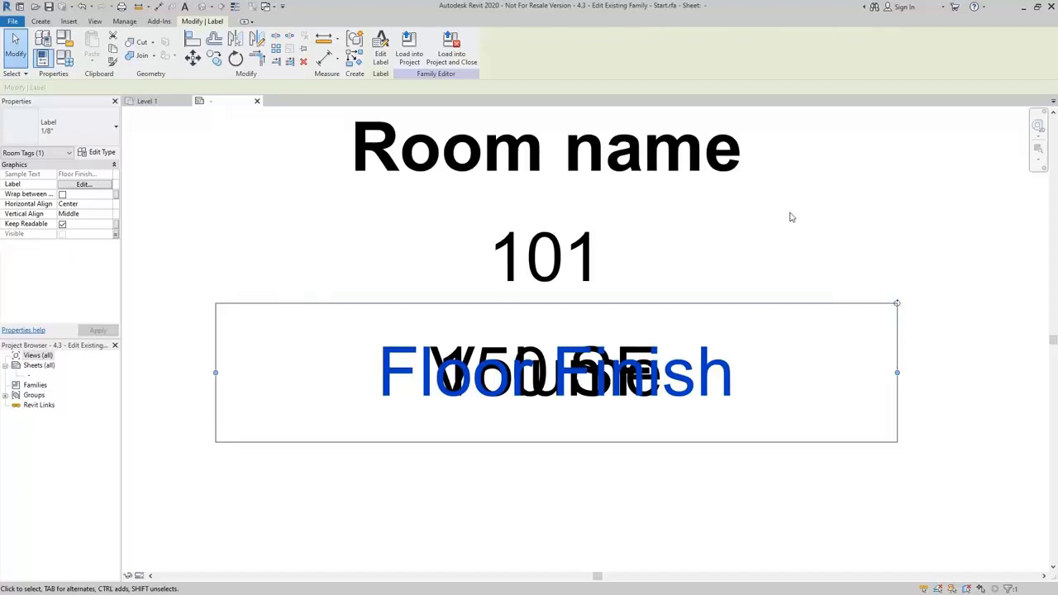
middle_drag(833, 184, 842, 239)
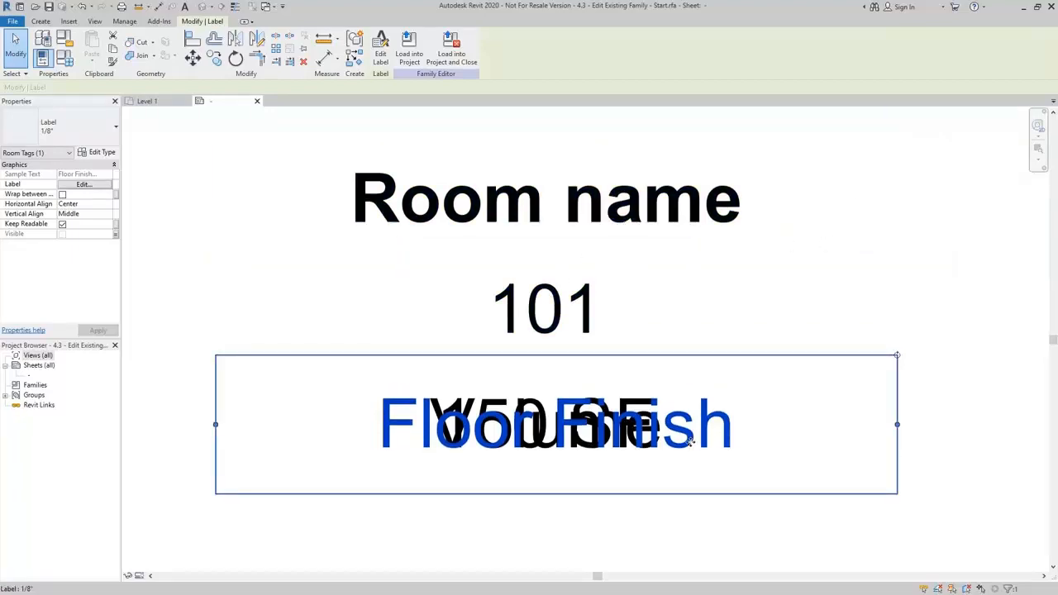
middle_drag(690, 446, 692, 425)
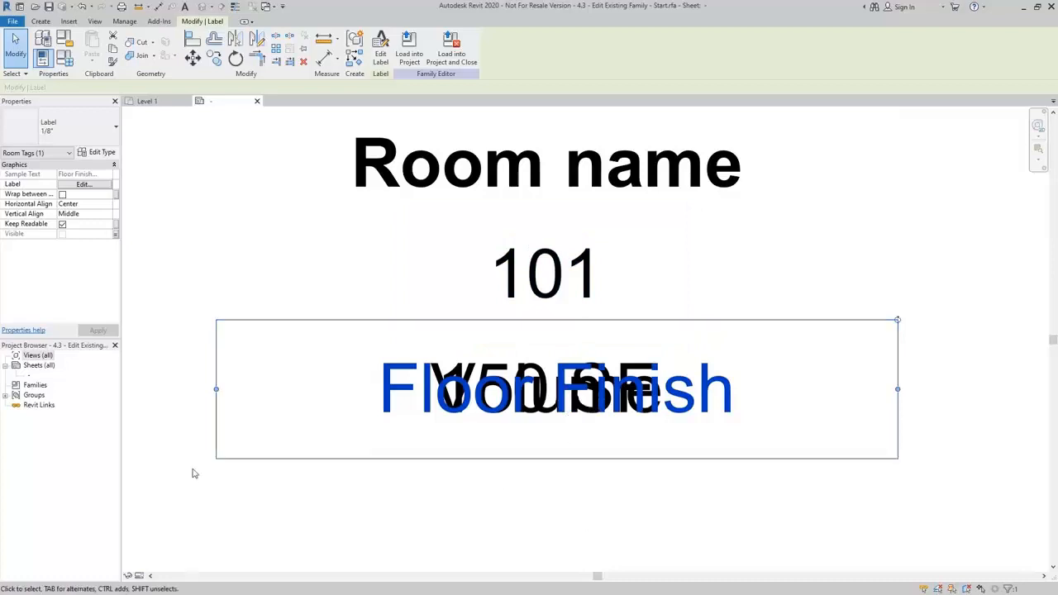
drag(290, 327, 292, 393)
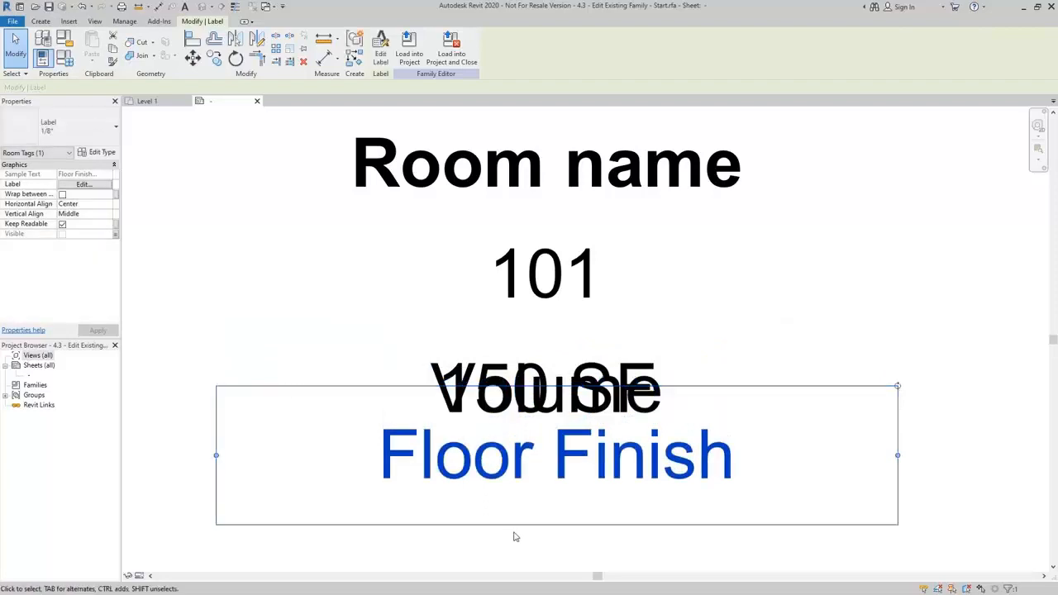
click(317, 301)
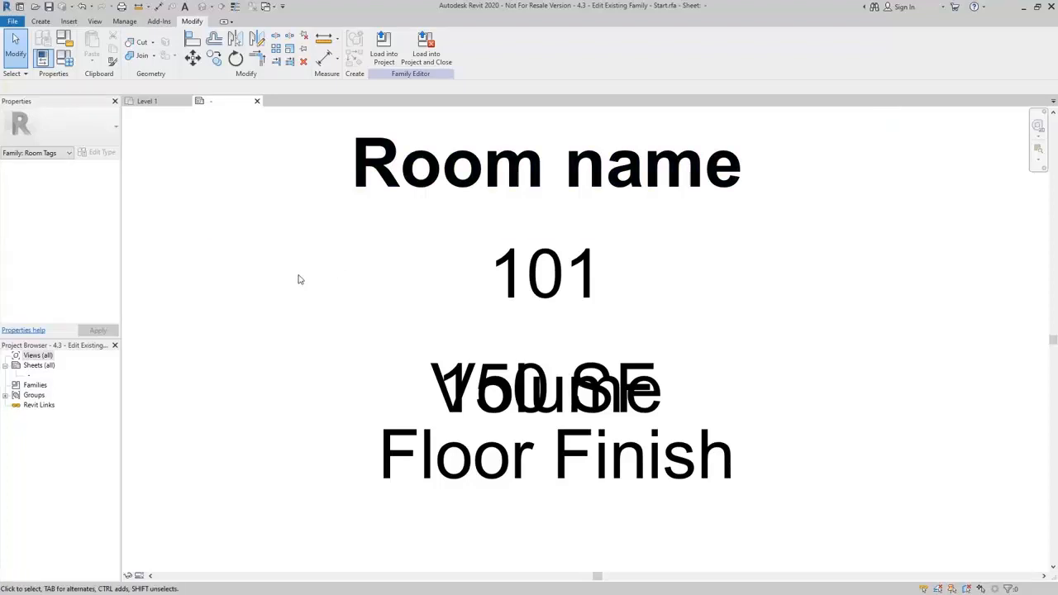
Review the tag's existing family types and their visibility settings, and make Room Tag With Area the current type.
click(65, 60)
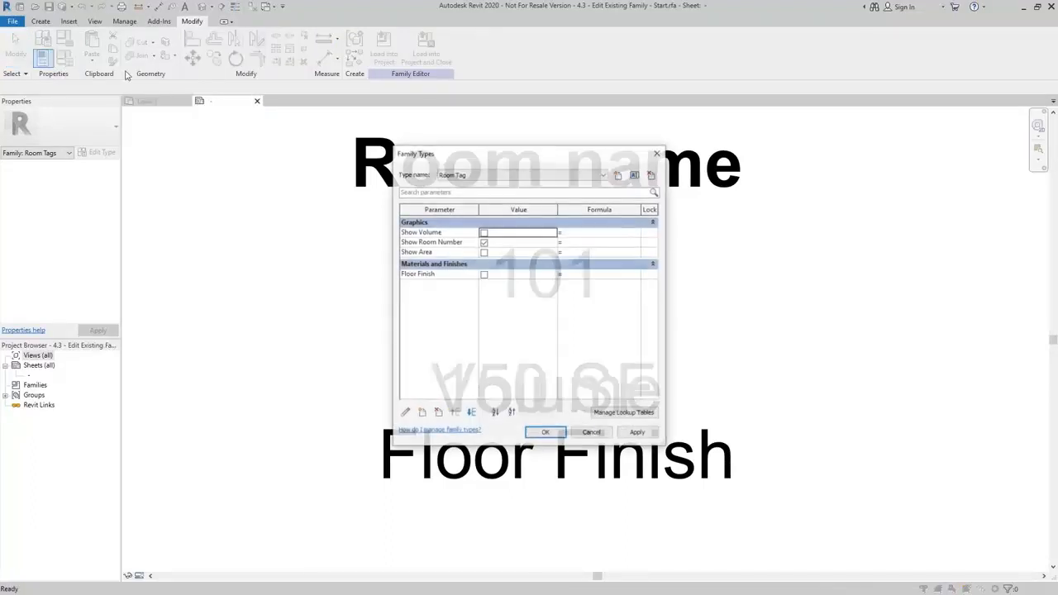
click(593, 174)
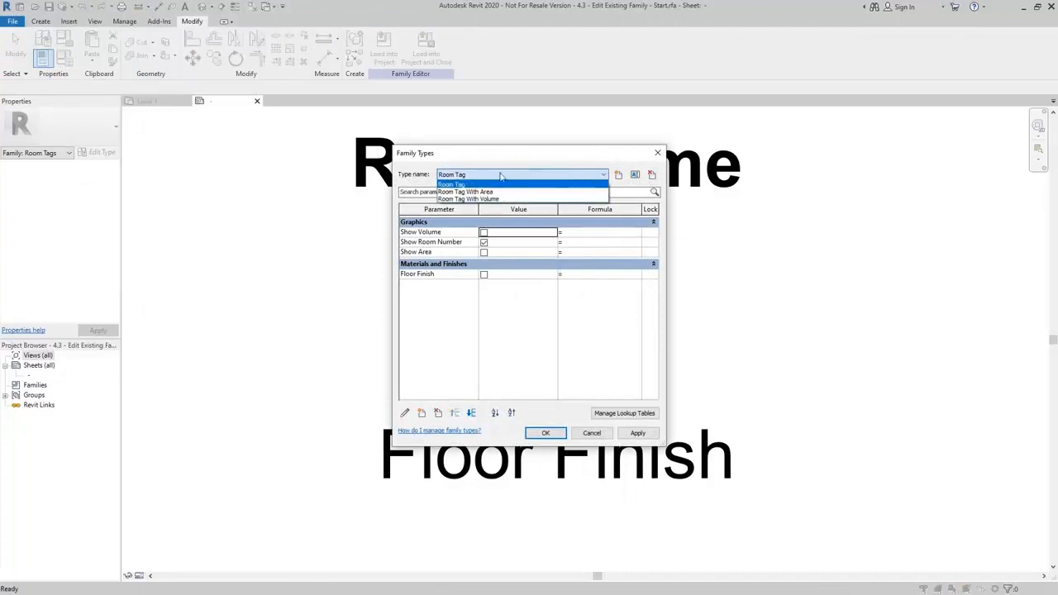
click(454, 185)
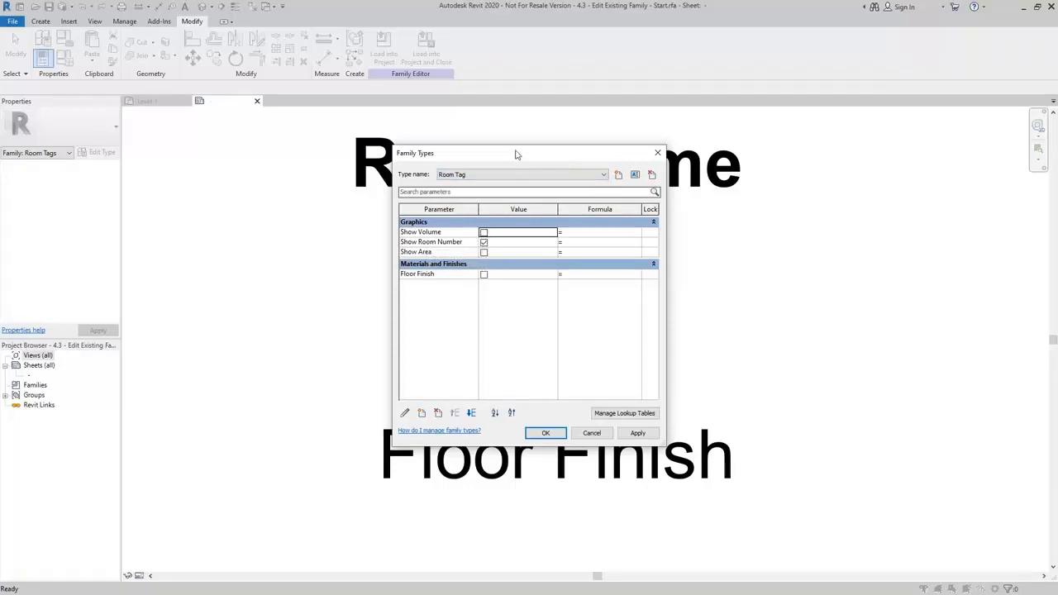
click(491, 176)
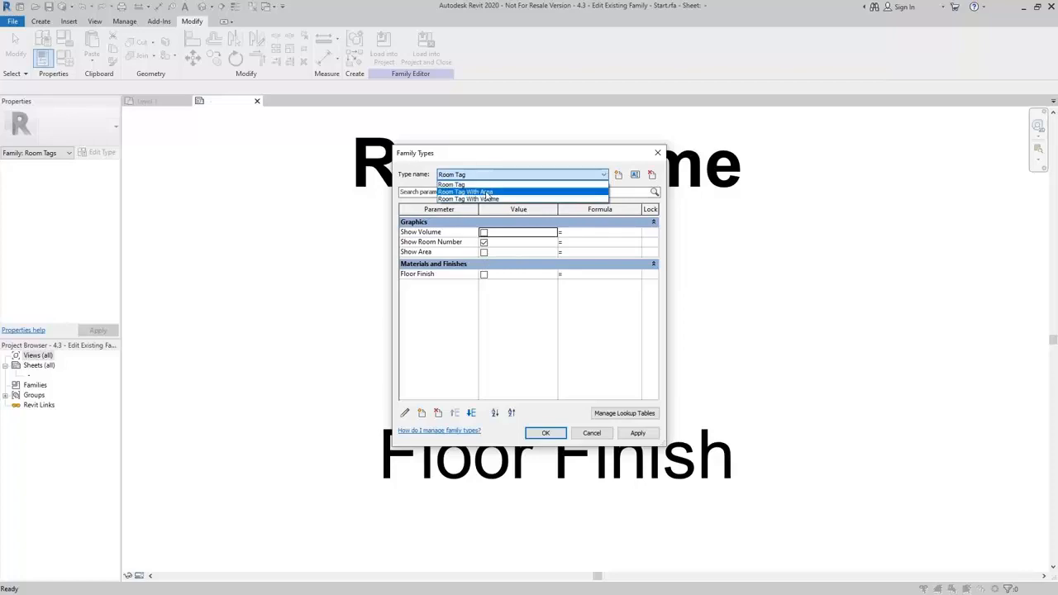
click(477, 192)
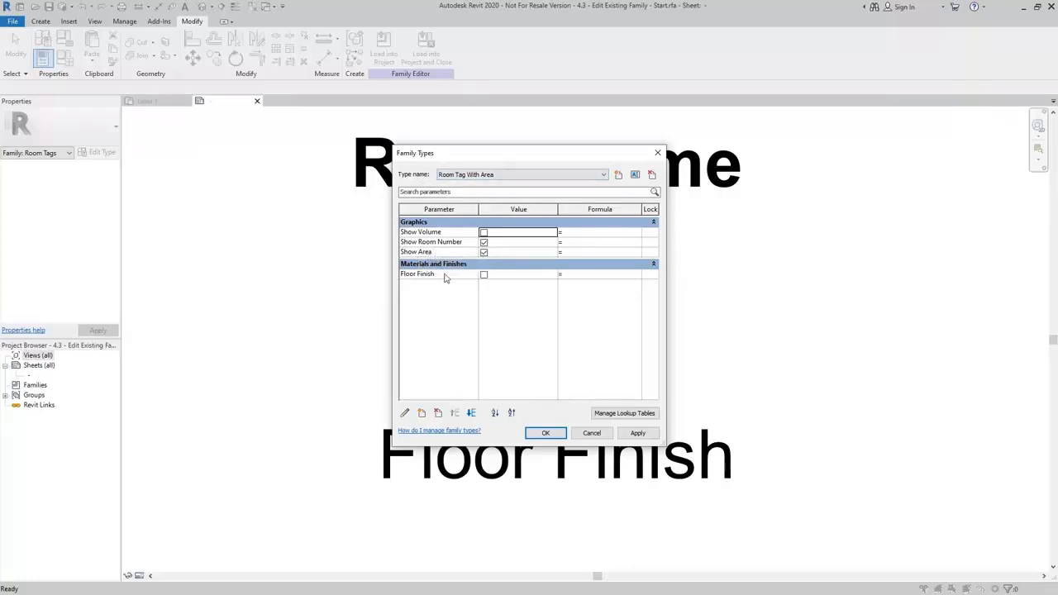
Create a family type named Room Tag With Area and Floor Finish, and turn on its Floor Finish parameter.
click(618, 175)
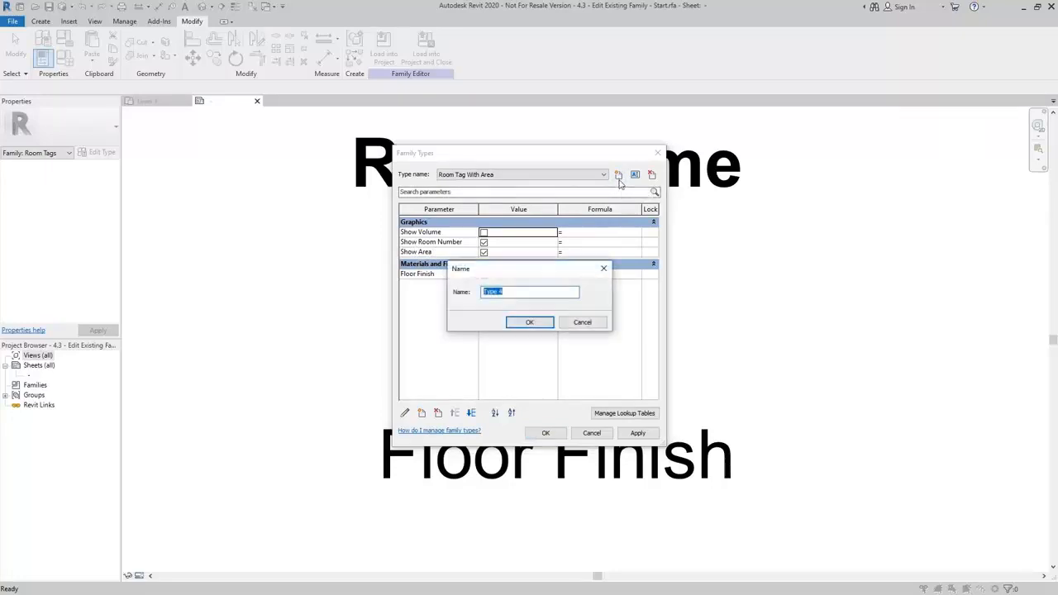
text(Room Tag With Are)
text(and Fl)
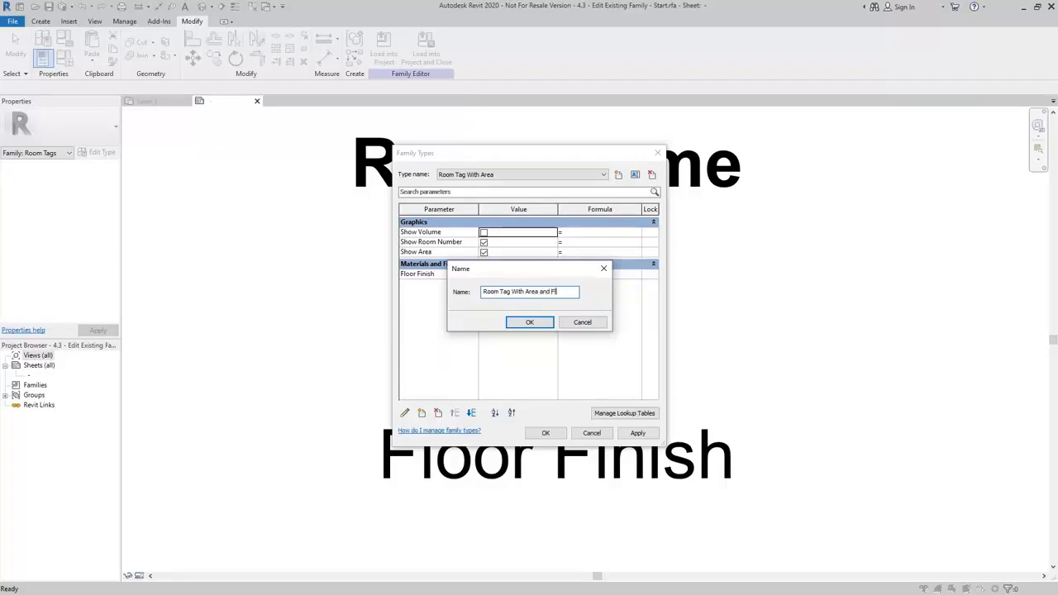
text(oor Finish)
key(Return)
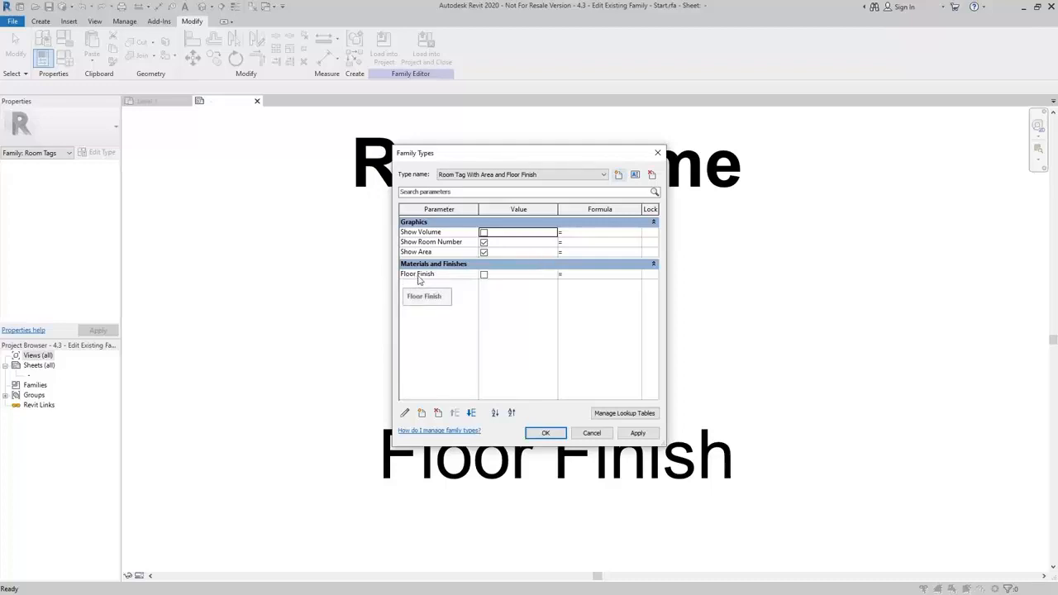
click(484, 277)
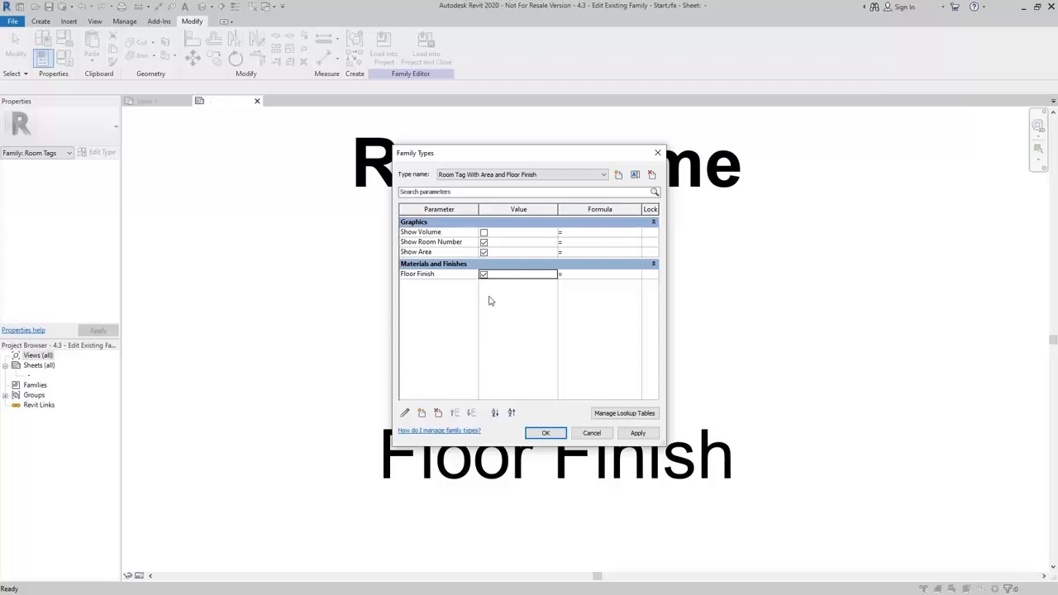
click(545, 433)
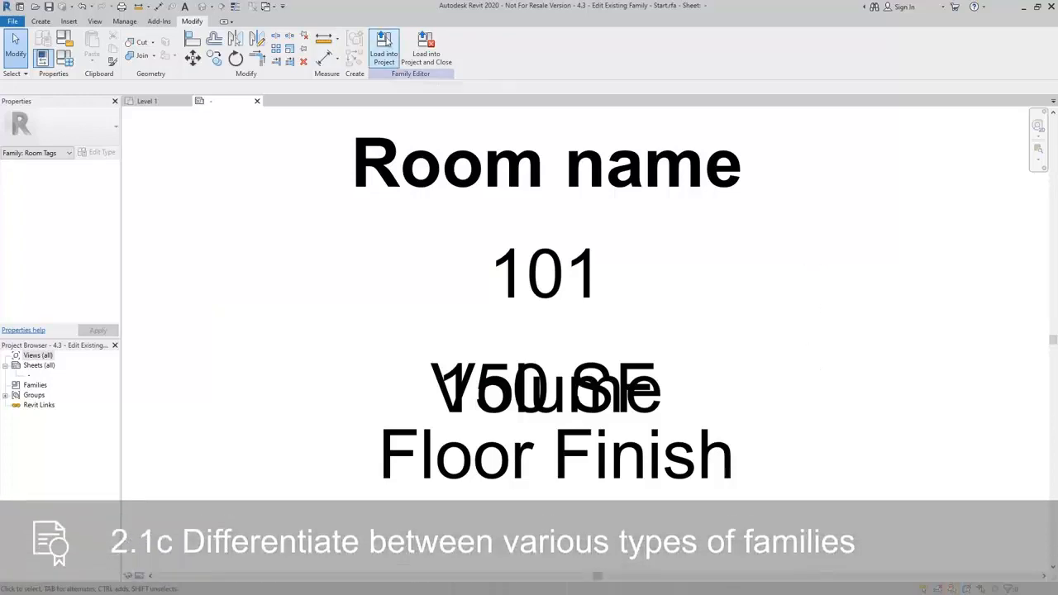
Load the tag family into the project and place a room in the upper-right space, tagged with Room Tag With Area and Floor Finish.
click(386, 41)
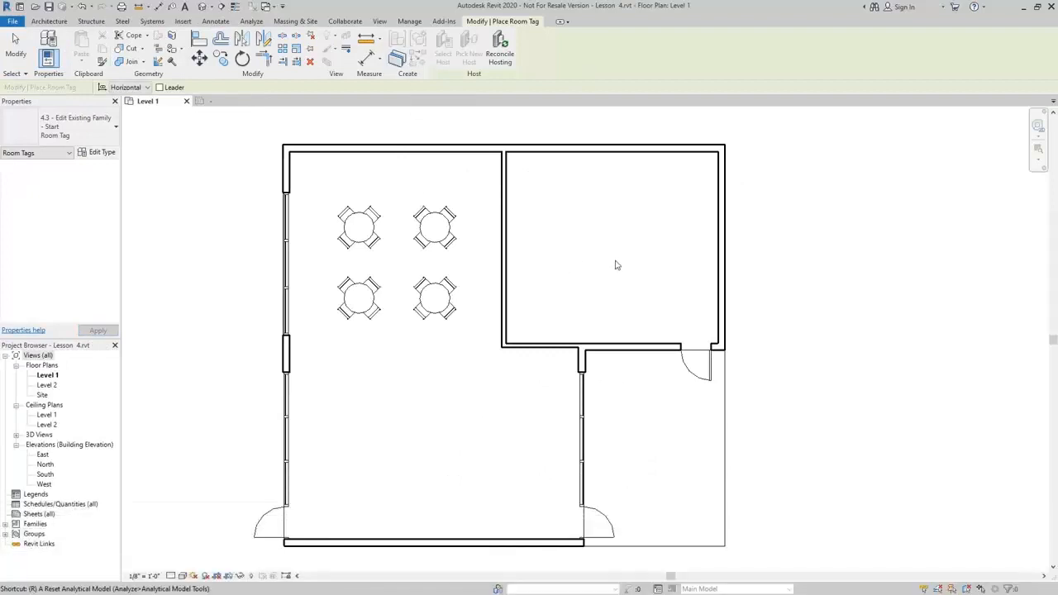
key(r)
key(m)
click(56, 131)
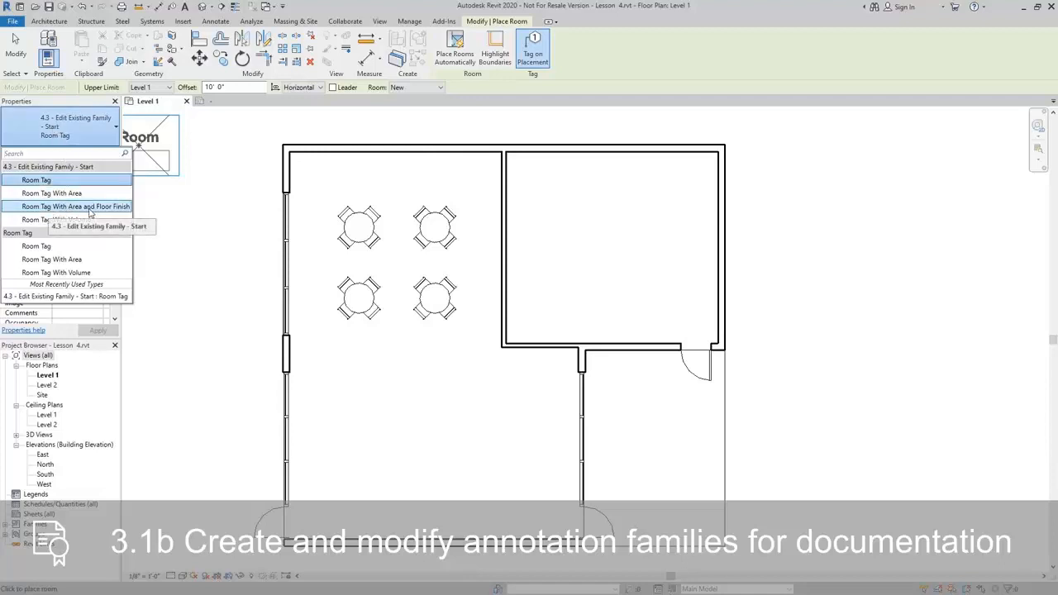
click(90, 207)
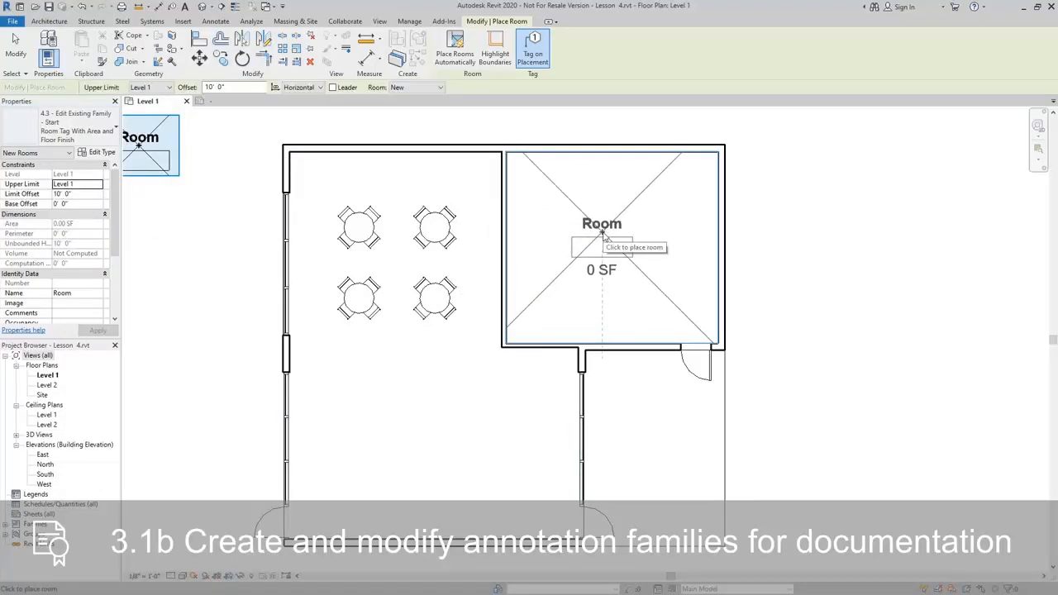
click(602, 236)
key(Escape)
key(Escape)
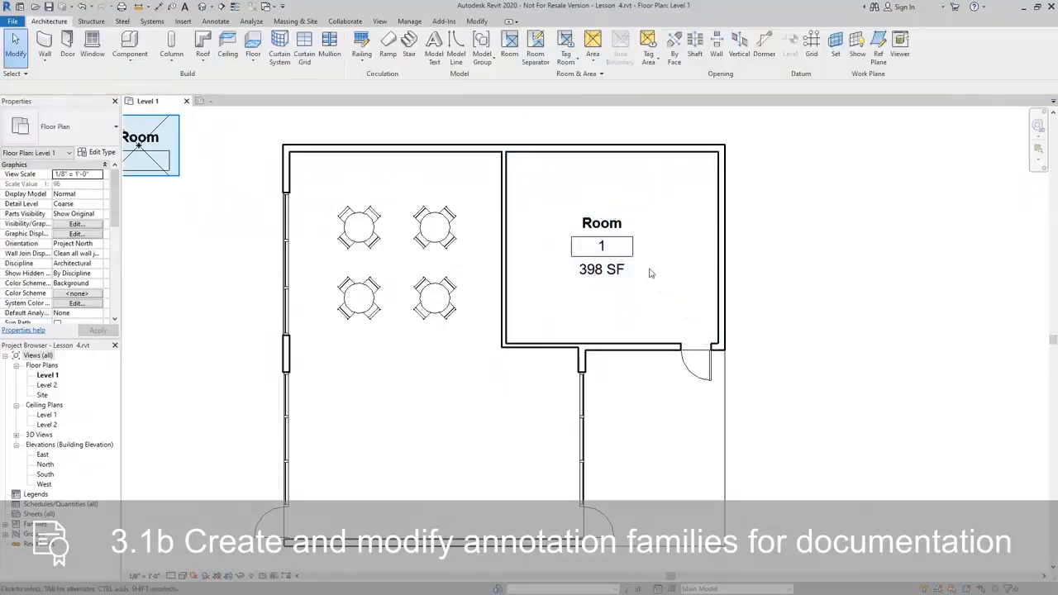
Fill in the room's floor finish through the empty label beneath the area in its tag.
click(601, 248)
scroll(620, 277, up, 2)
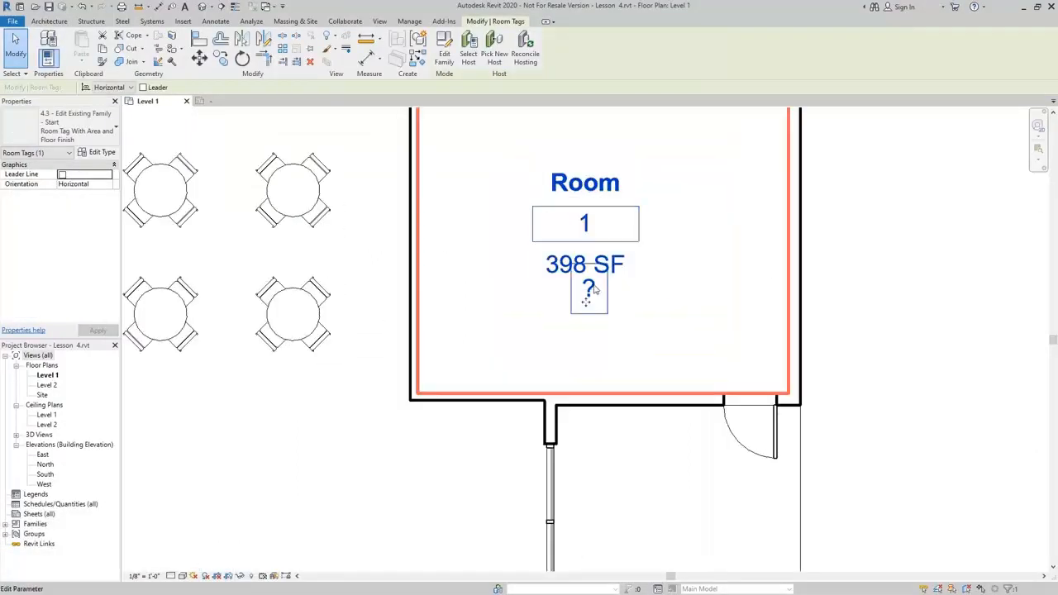
click(588, 288)
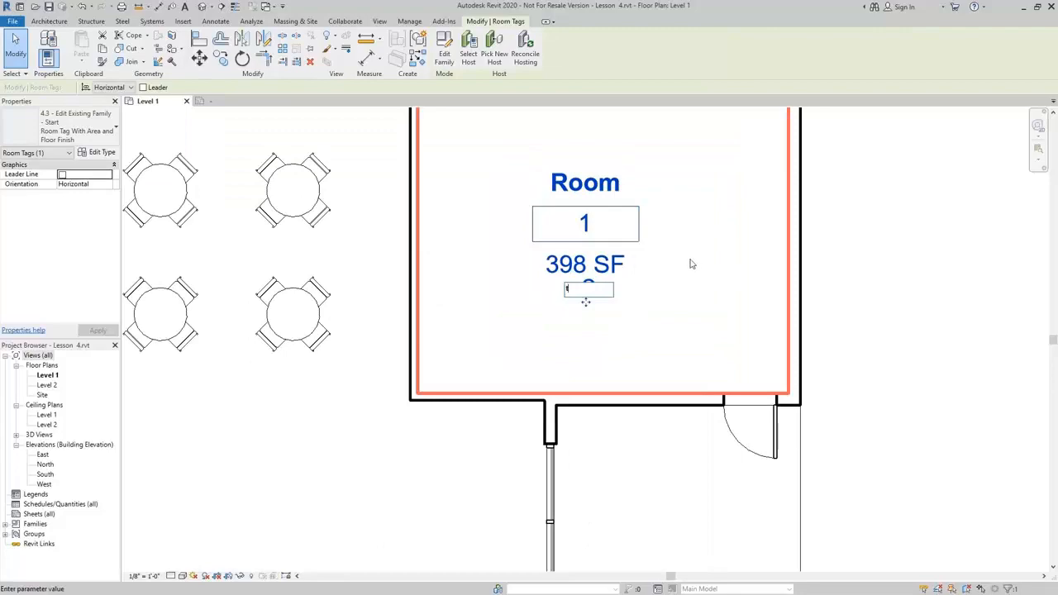
text(T)
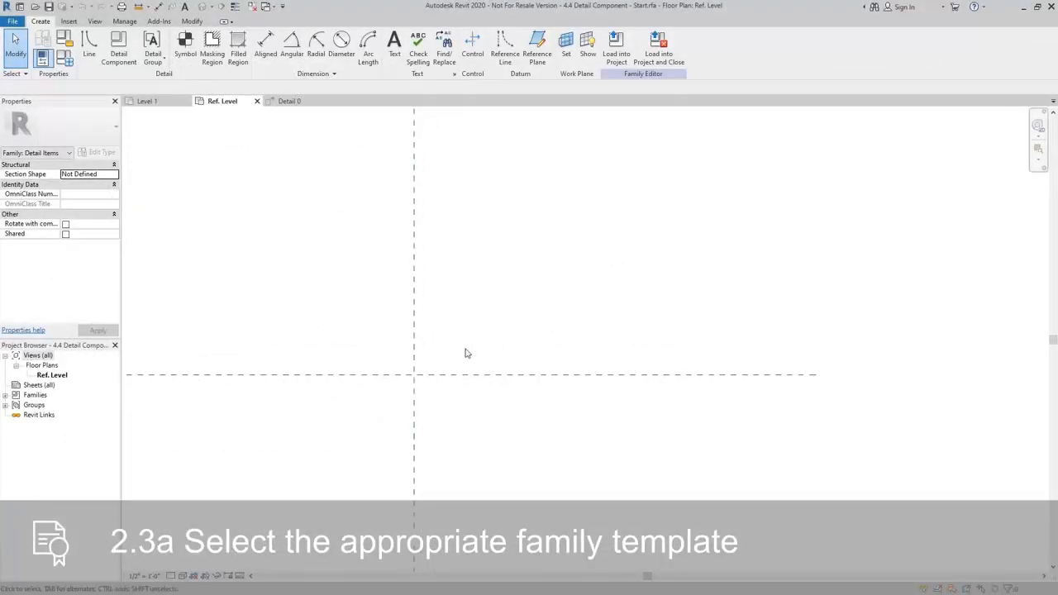
In the detail component family, draw a vertical reference plane about 4 1/2" to the right of the vertical centre plane.
scroll(455, 354, up, 2)
scroll(451, 354, up, 1)
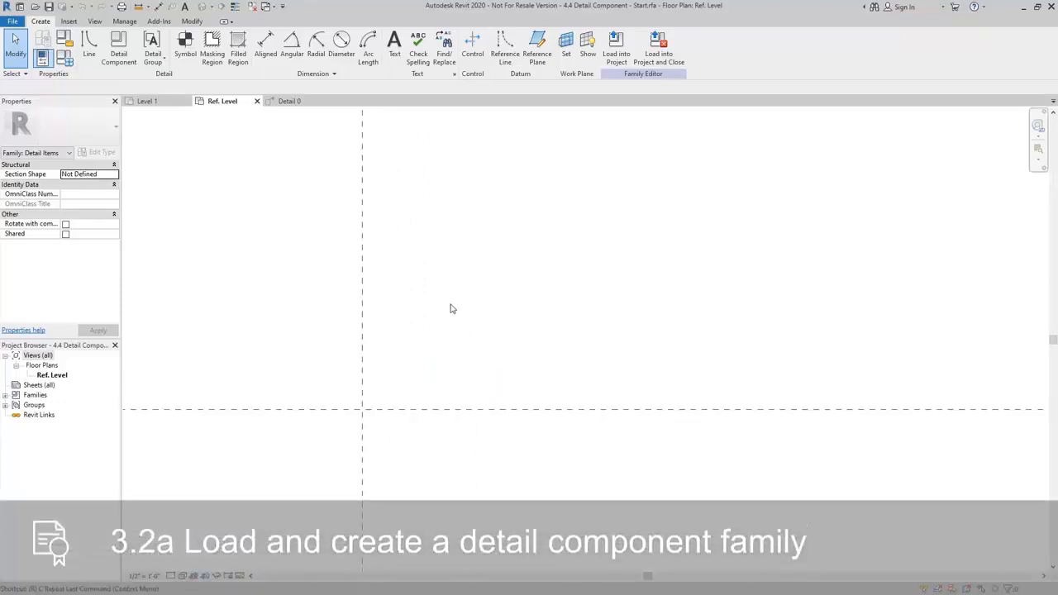
key(r)
key(p)
click(431, 445)
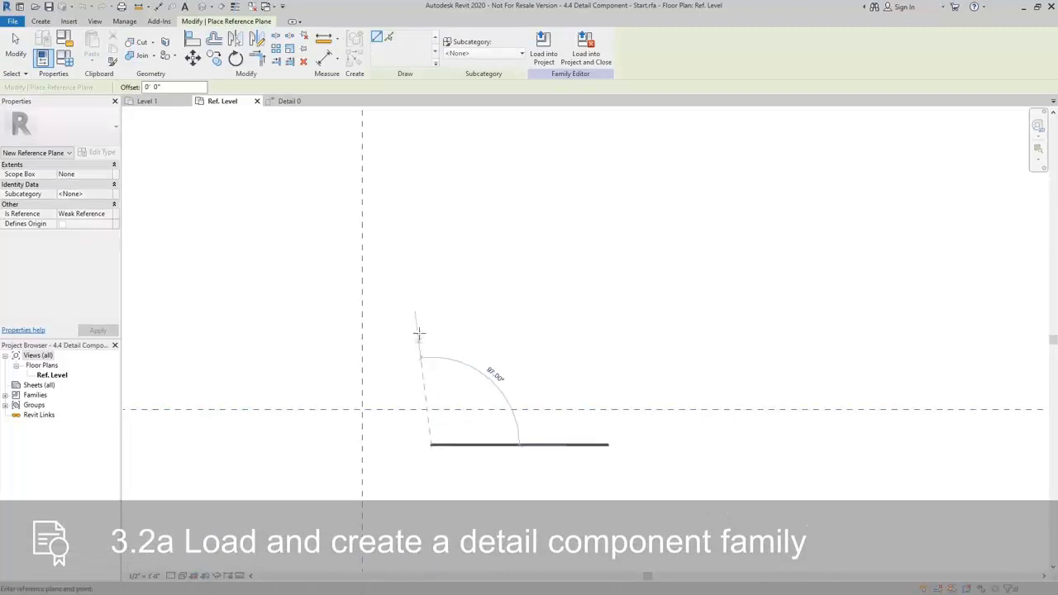
click(430, 275)
Draw two horizontal reference planes above the horizontal centre plane, the lower about 29/32" above it and the upper about 4 7/16" higher.
click(299, 327)
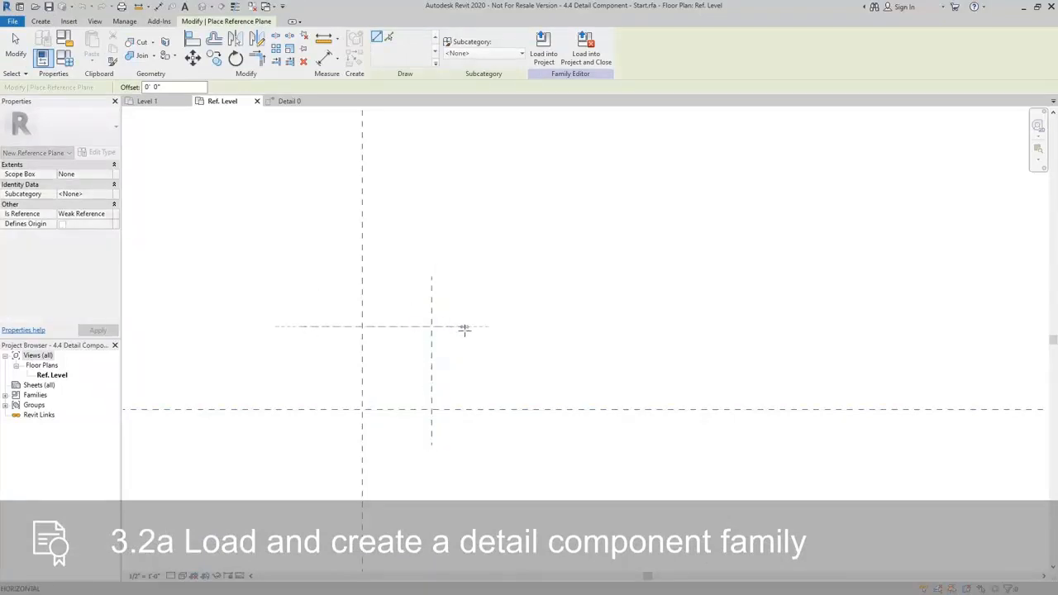
click(466, 326)
click(287, 394)
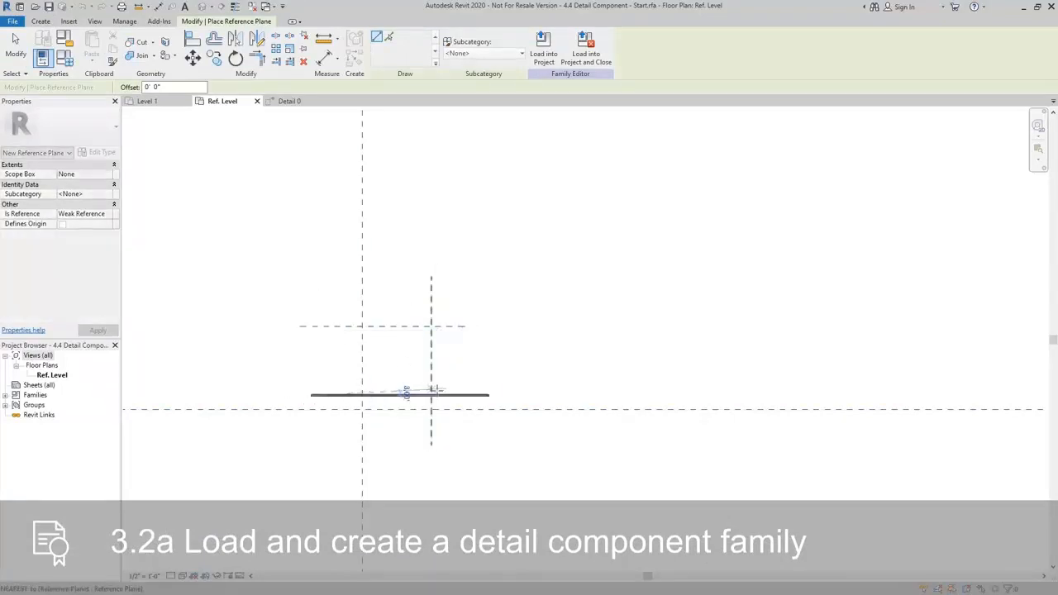
click(463, 394)
scroll(460, 395, up, 2)
key(Escape)
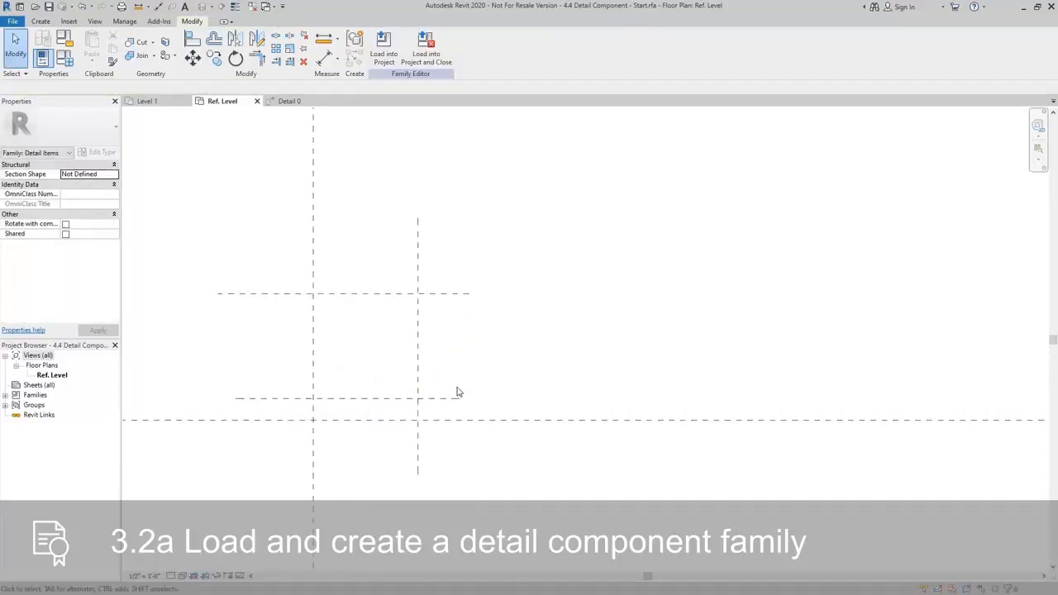
Place one continuous aligned dimension across the horizontal centre plane and the two horizontal reference planes above it.
key(d)
key(i)
click(447, 401)
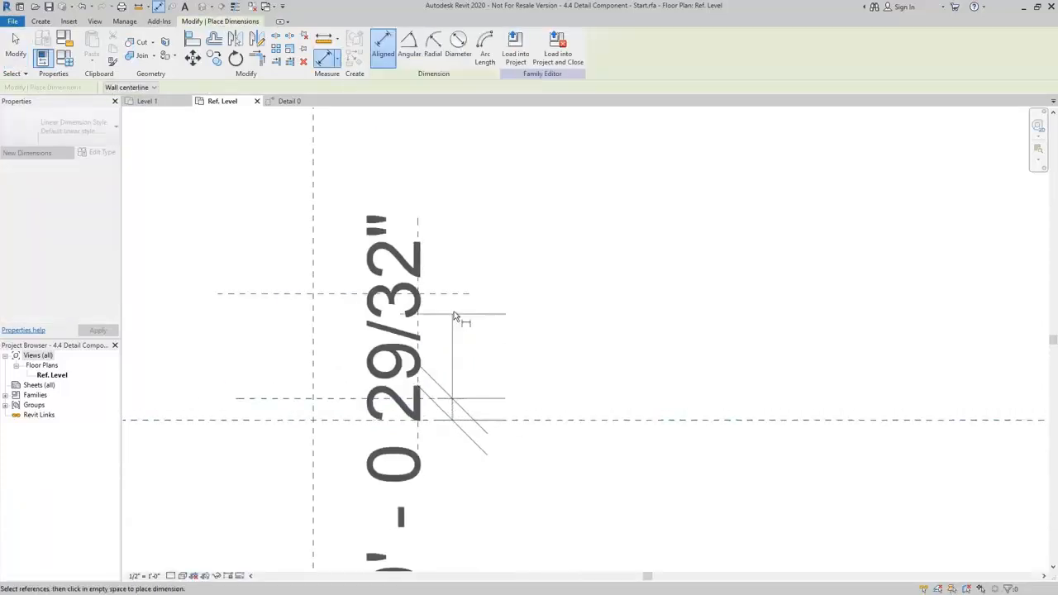
click(456, 295)
click(728, 283)
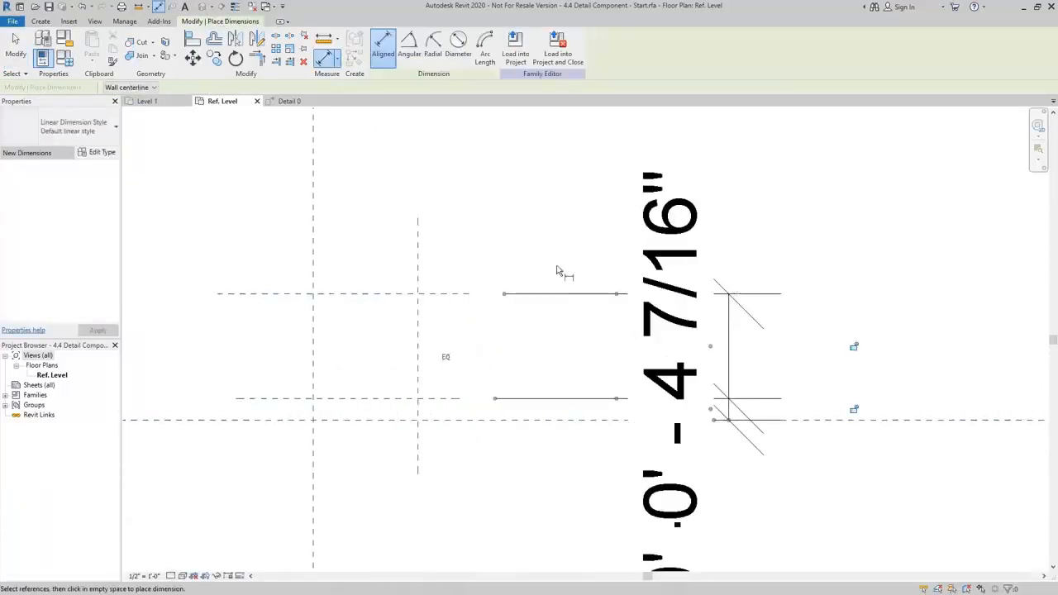
Place an aligned dimension between the two vertical reference planes, above the horizontal planes.
click(418, 260)
scroll(310, 261, down, 1)
scroll(307, 257, down, 1)
middle_drag(307, 257, 341, 312)
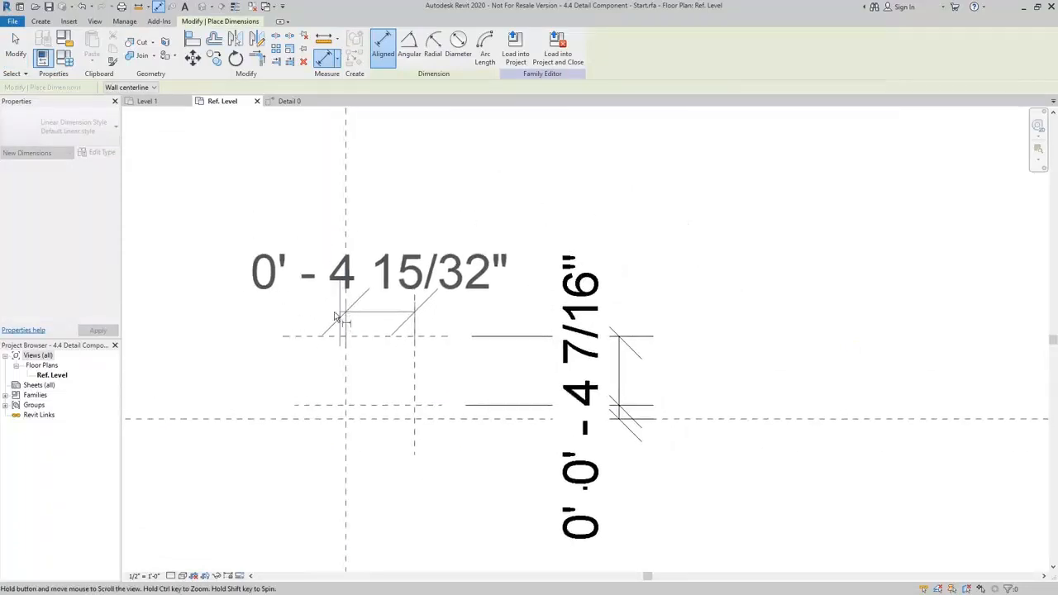
click(241, 284)
key(Escape)
Set the distance from the vertical centre plane to the new vertical reference plane to 3.625".
click(416, 365)
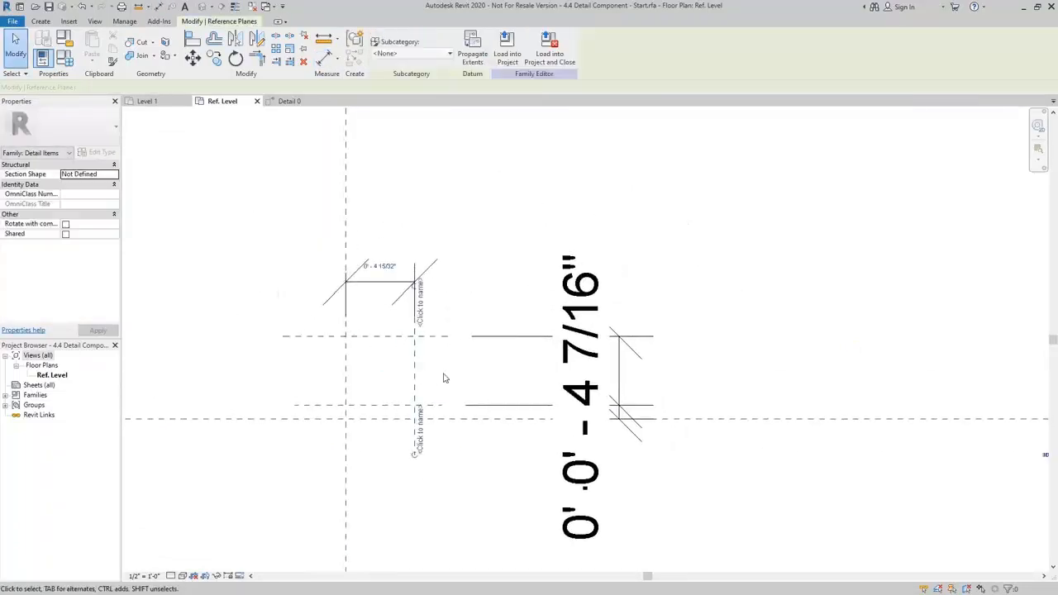
click(376, 261)
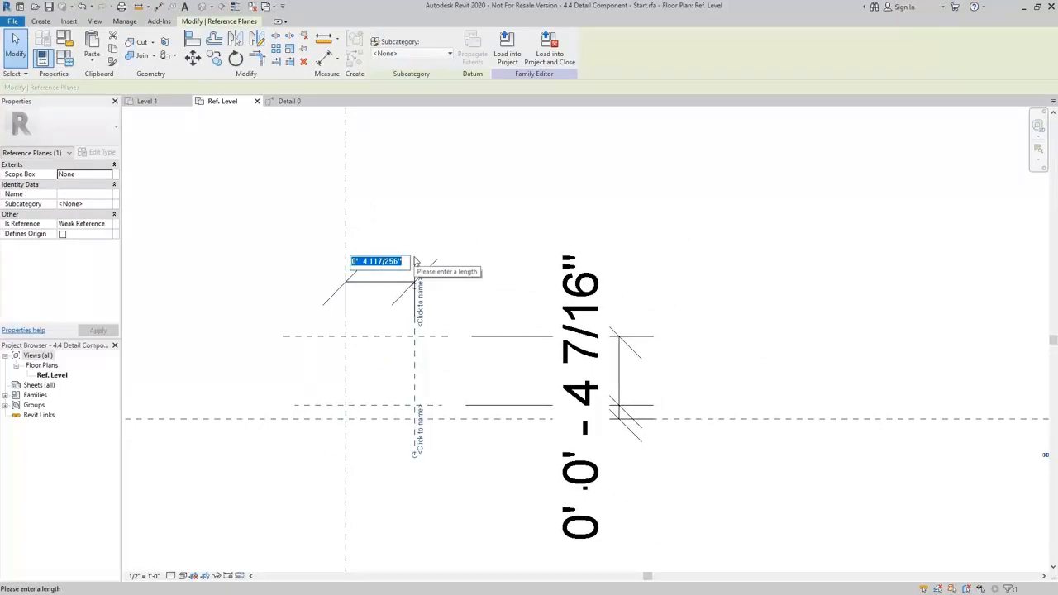
text(3.625)
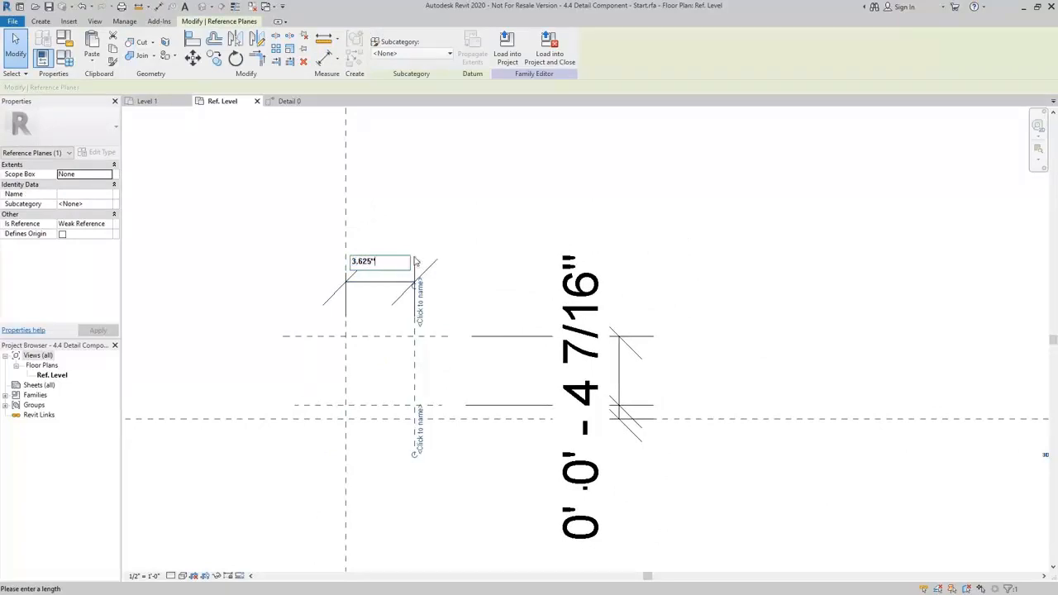
key(Return)
click(519, 286)
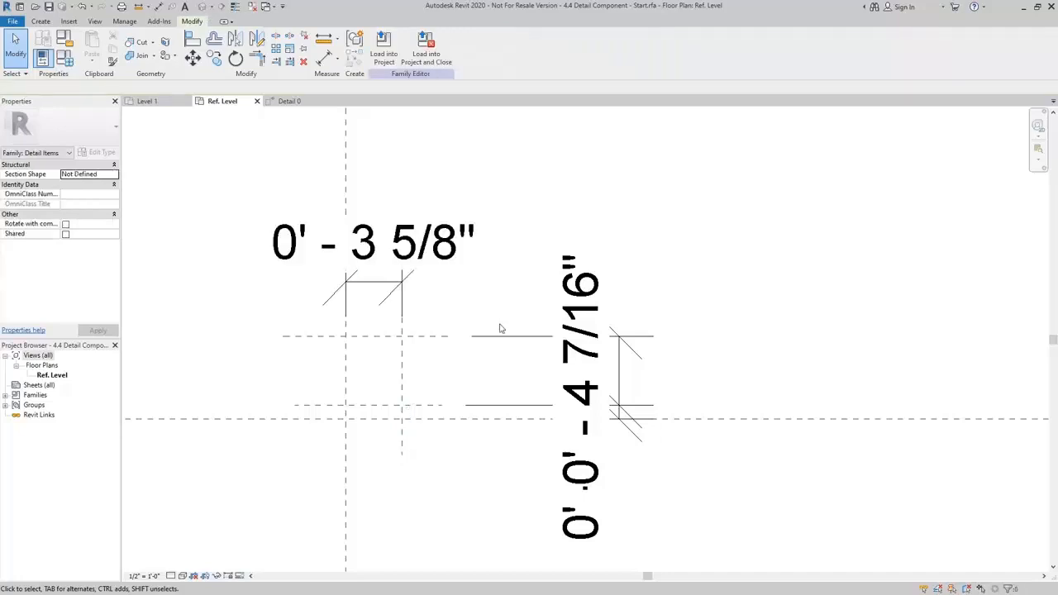
Set the distance from the horizontal centre plane to the lower horizontal reference plane to 3/8".
click(423, 406)
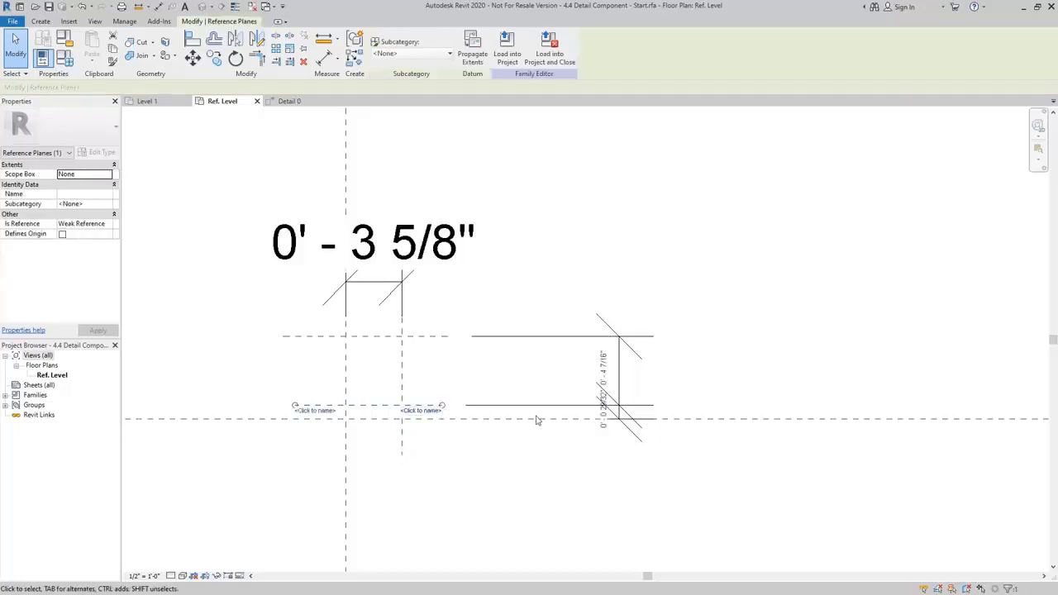
click(603, 413)
text(3/8)
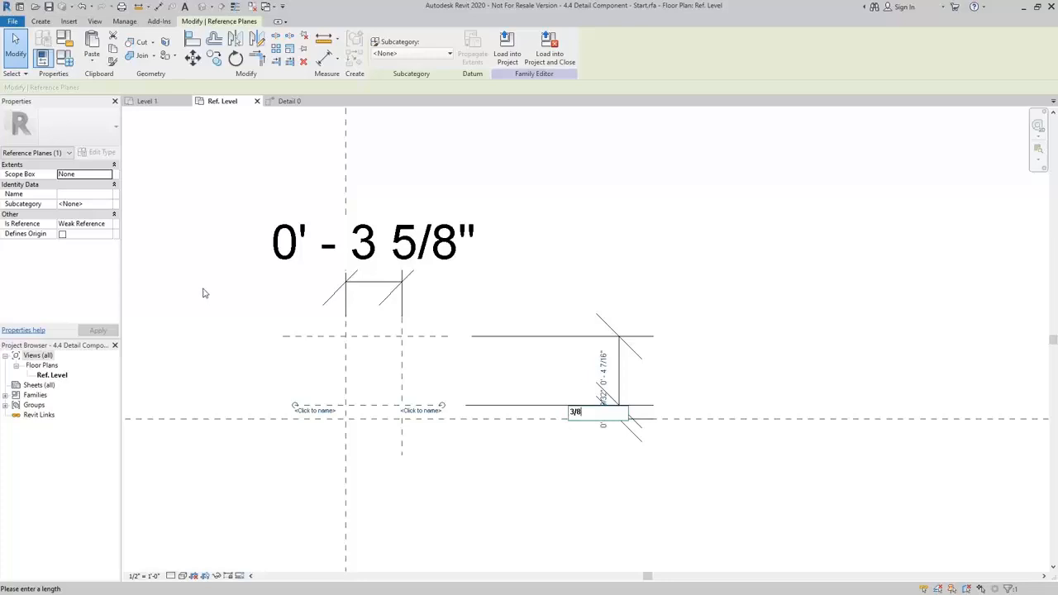
key(Return)
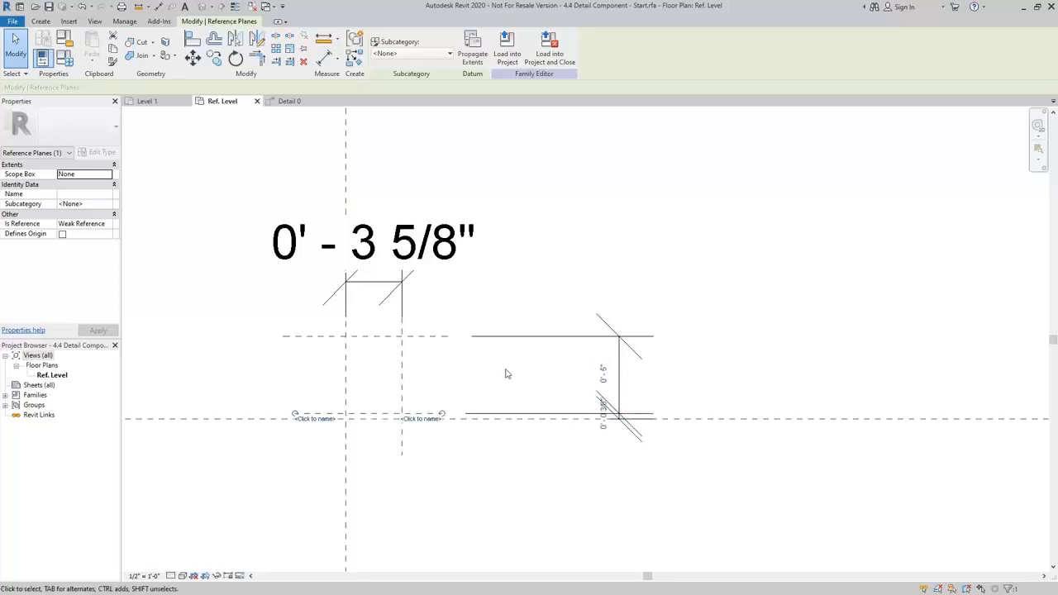
Set the distance between the lower and upper horizontal reference planes to 3 5/8".
click(443, 336)
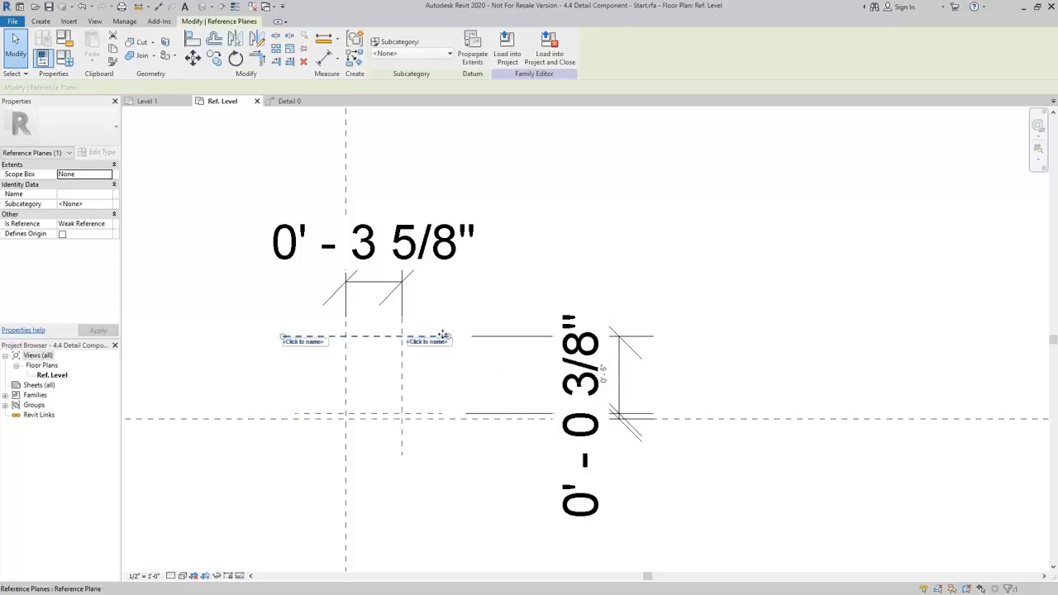
click(602, 374)
text(3.625)
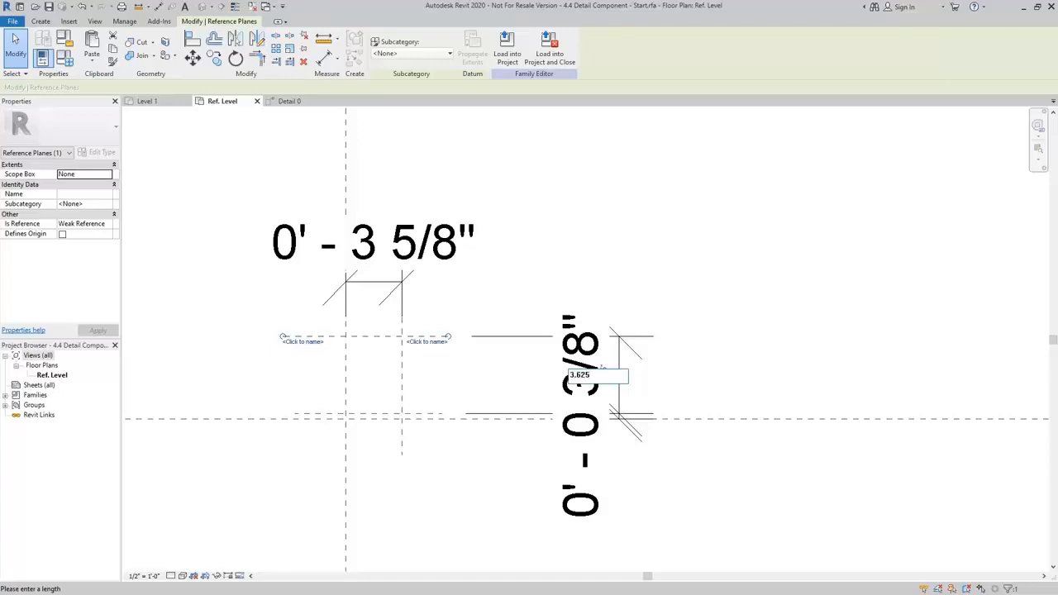
key(Return)
key(Escape)
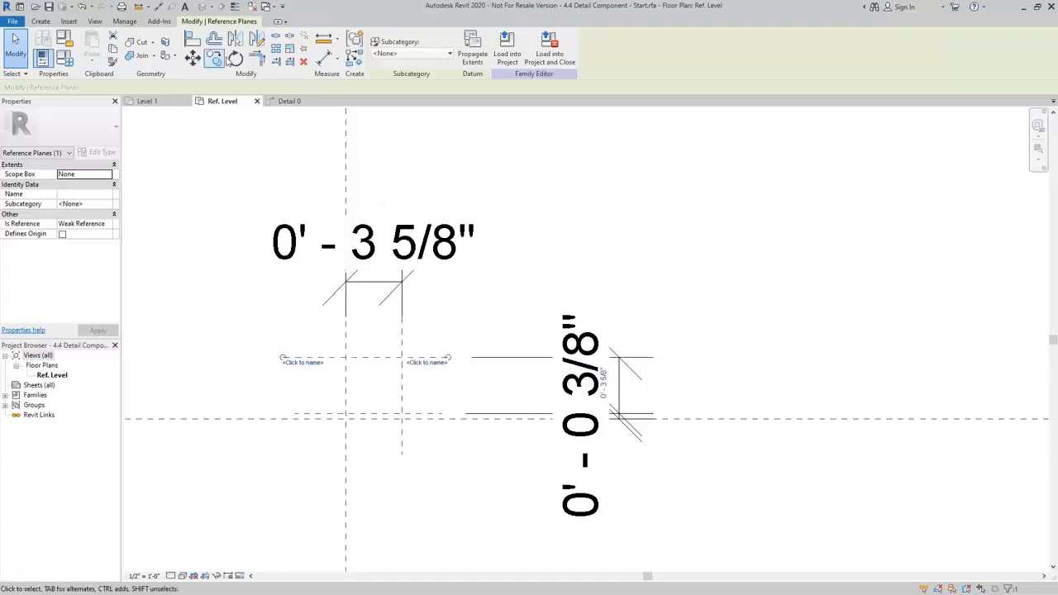
Sketch a rectangular filled region boundary, 3 5/8" by 3 5/8", between the two vertical planes and the lower and upper horizontal planes.
scroll(371, 401, up, 4)
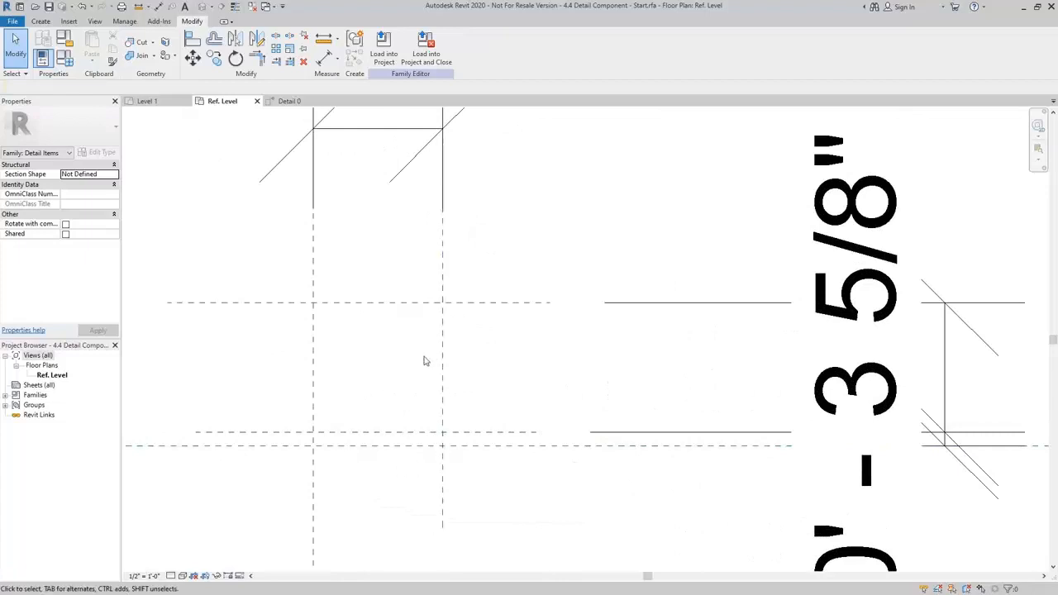
click(41, 22)
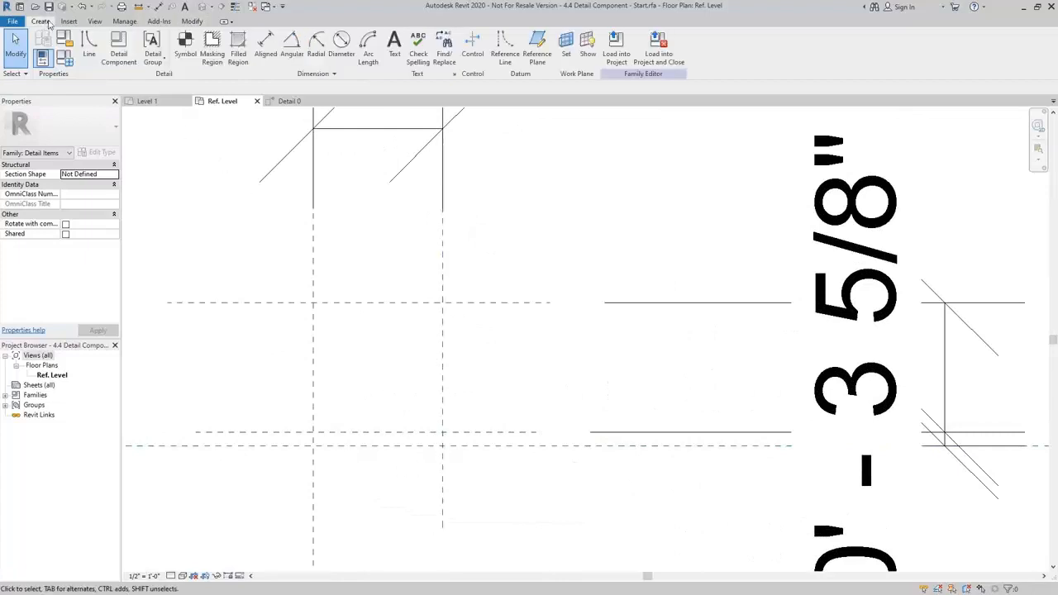
click(238, 50)
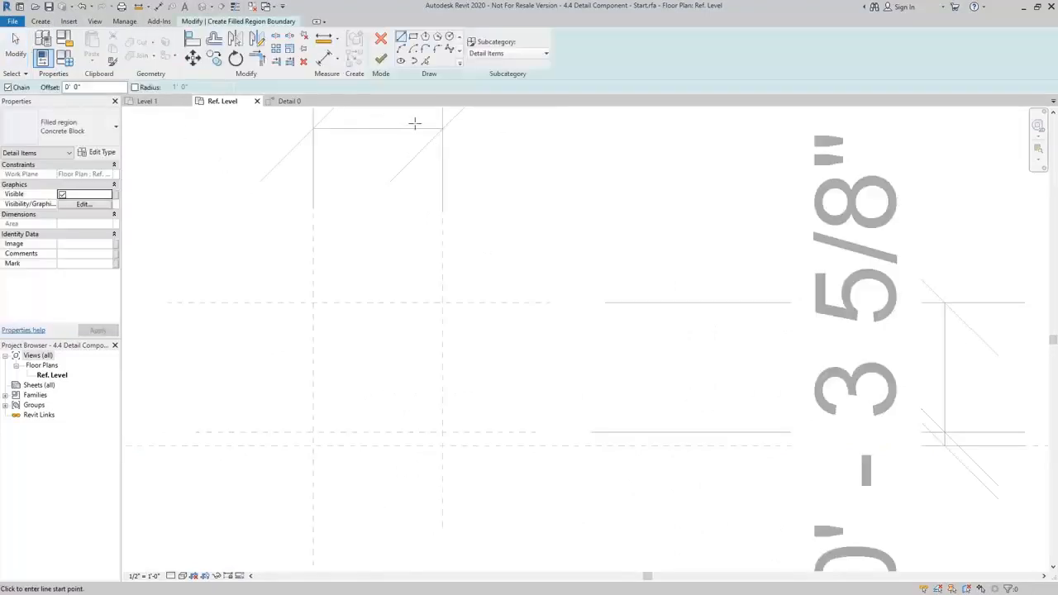
click(413, 37)
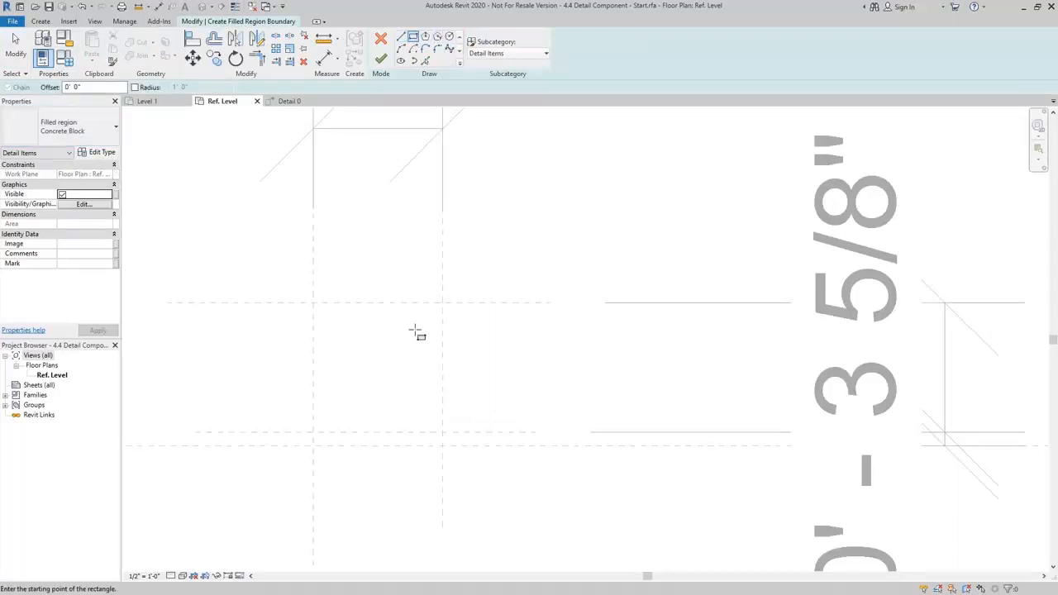
click(313, 303)
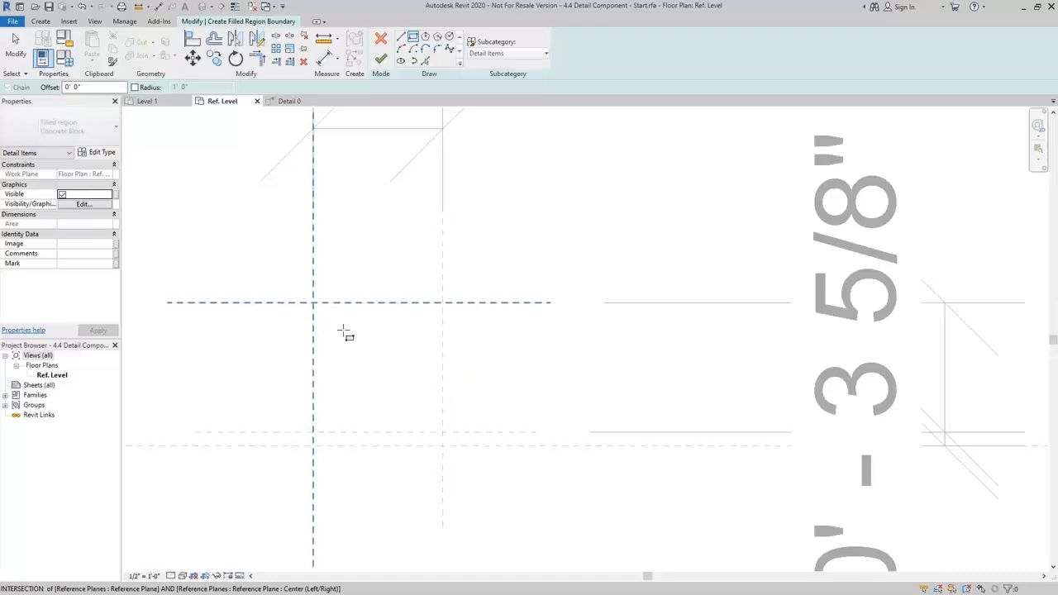
click(442, 433)
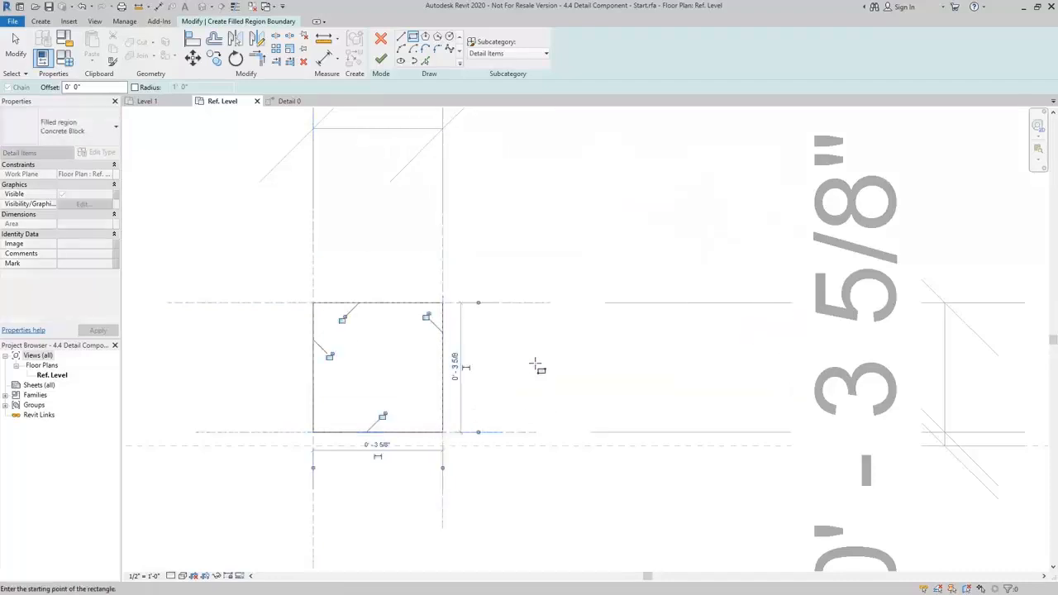
Lock all four edges of the filled region sketch to the reference planes.
middle_drag(535, 363, 656, 367)
click(503, 421)
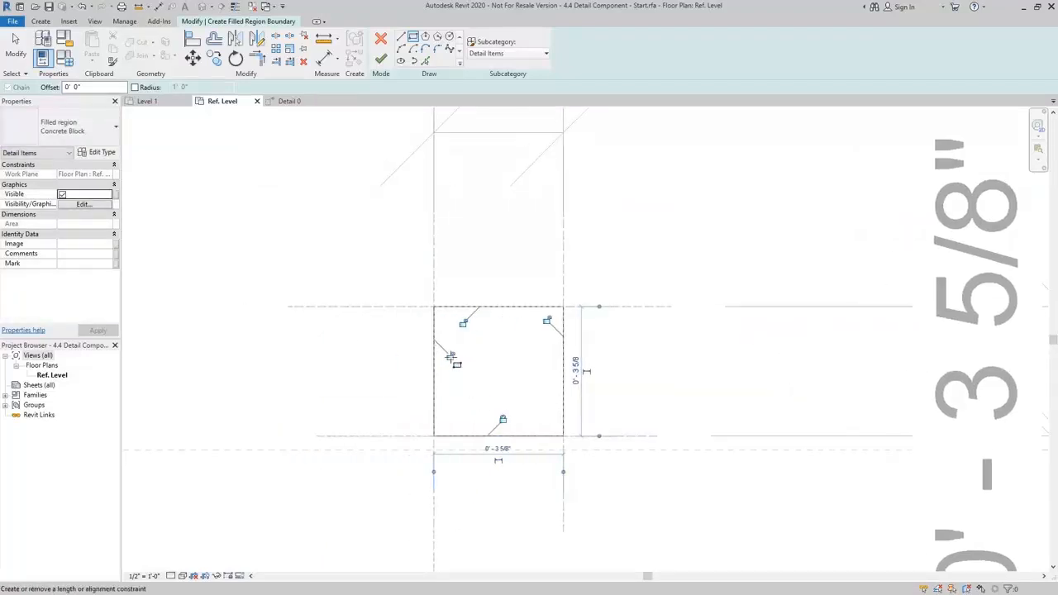
click(451, 357)
click(463, 323)
click(547, 321)
key(Escape)
key(Escape)
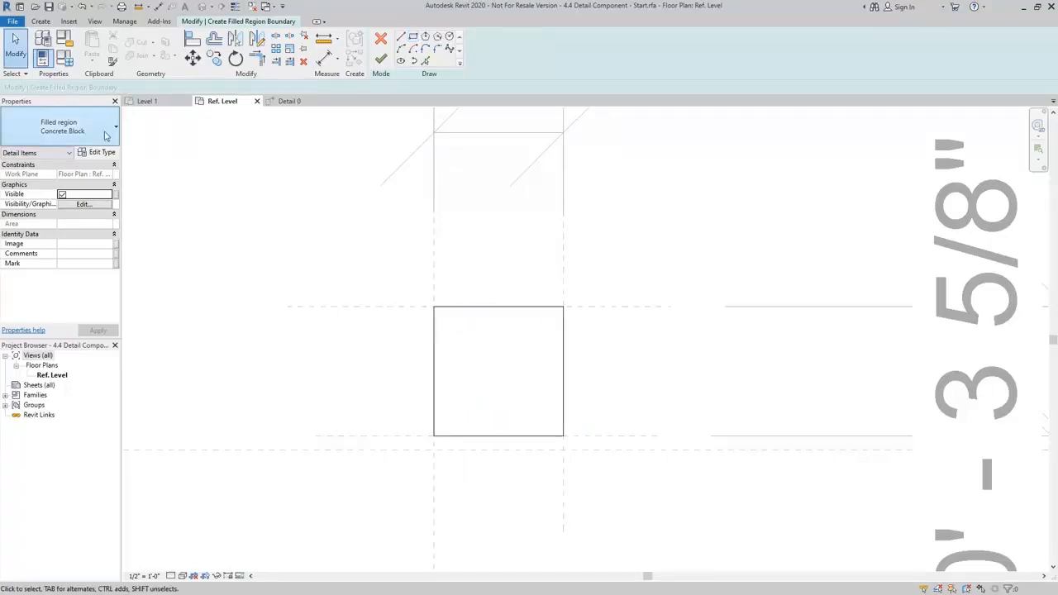
Finish the filled region with the Brick type and set the view scale to 1 1/2" = 1'-0".
click(86, 137)
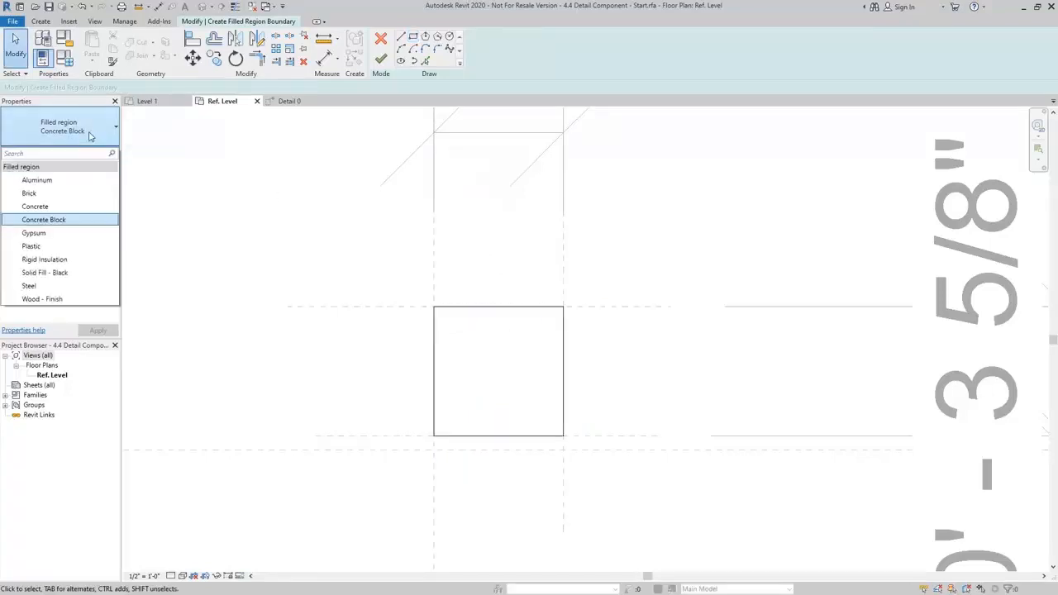
click(30, 194)
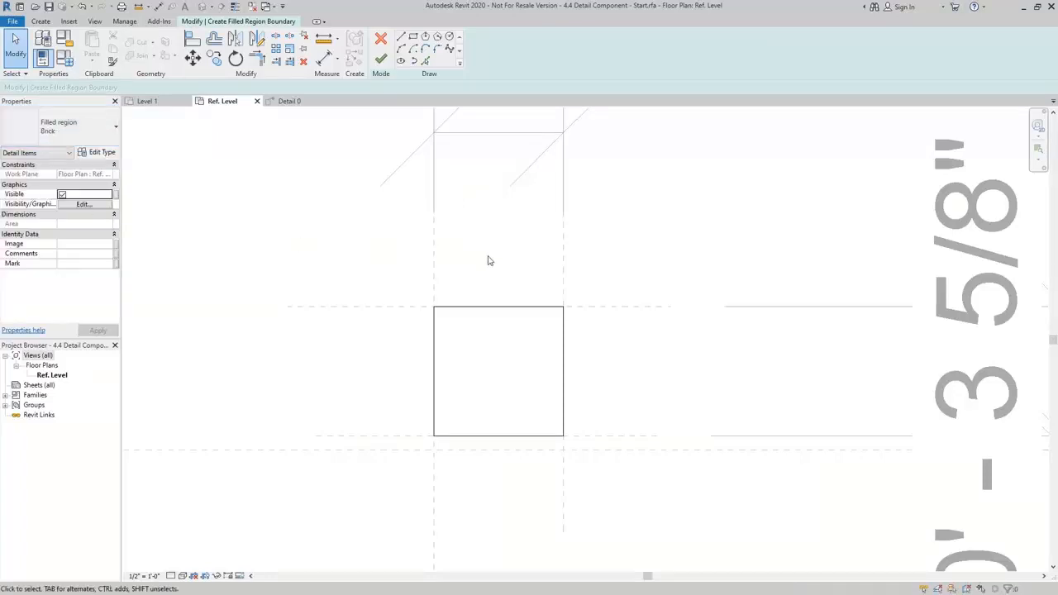
click(380, 59)
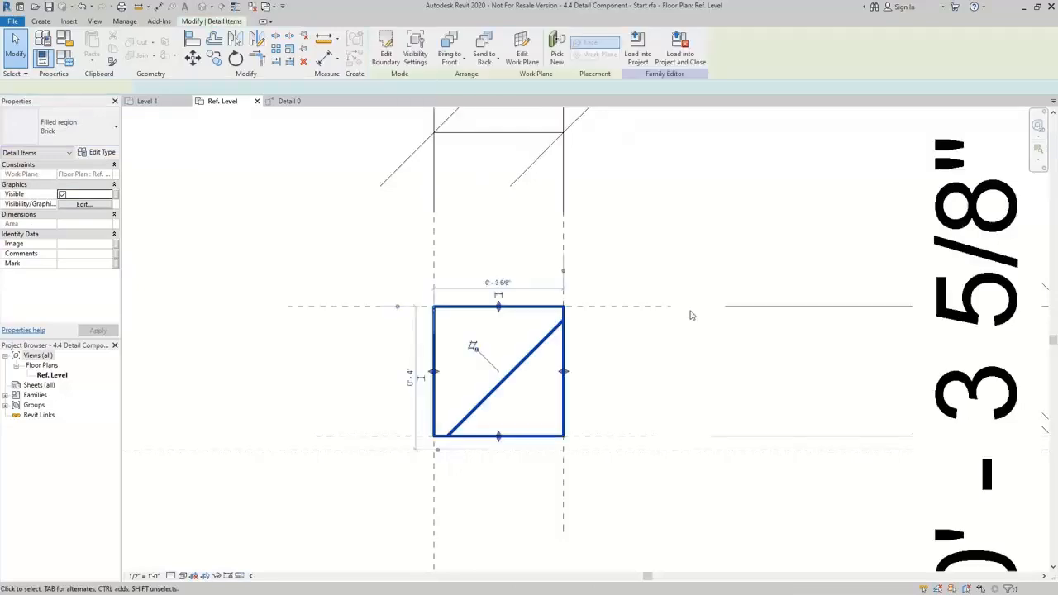
click(672, 262)
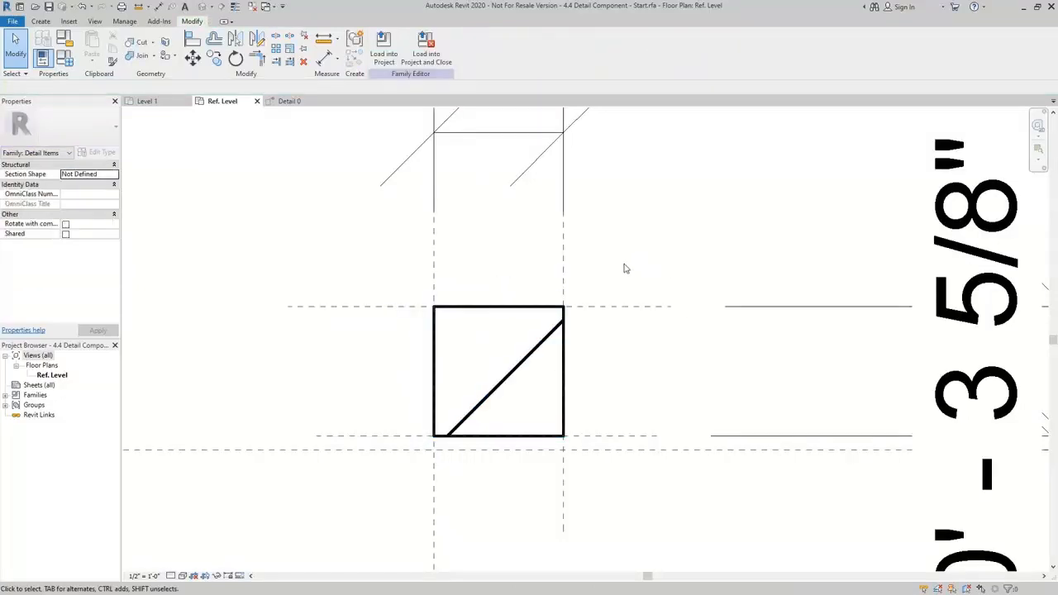
click(147, 576)
click(184, 273)
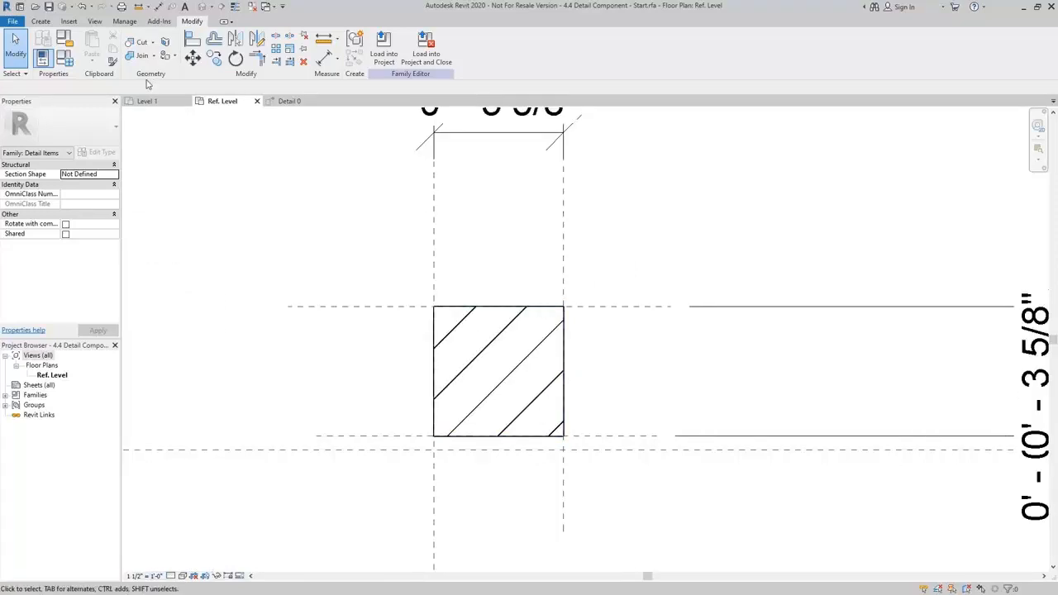
Create a 3 5/8" by 3/8" rectangular masking region directly below the brick region, with its edges locked in place.
click(40, 21)
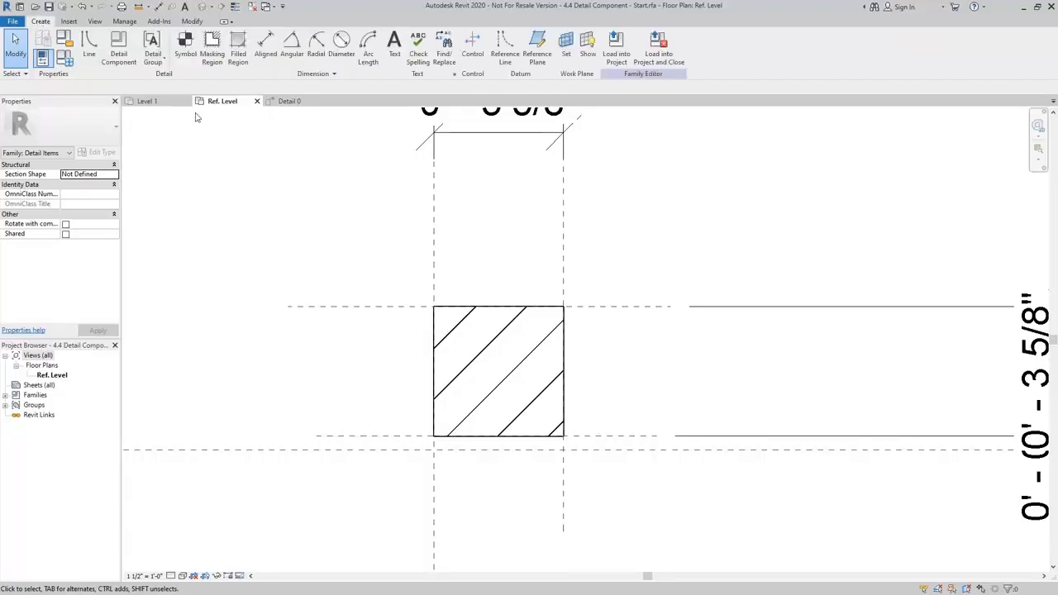
click(212, 43)
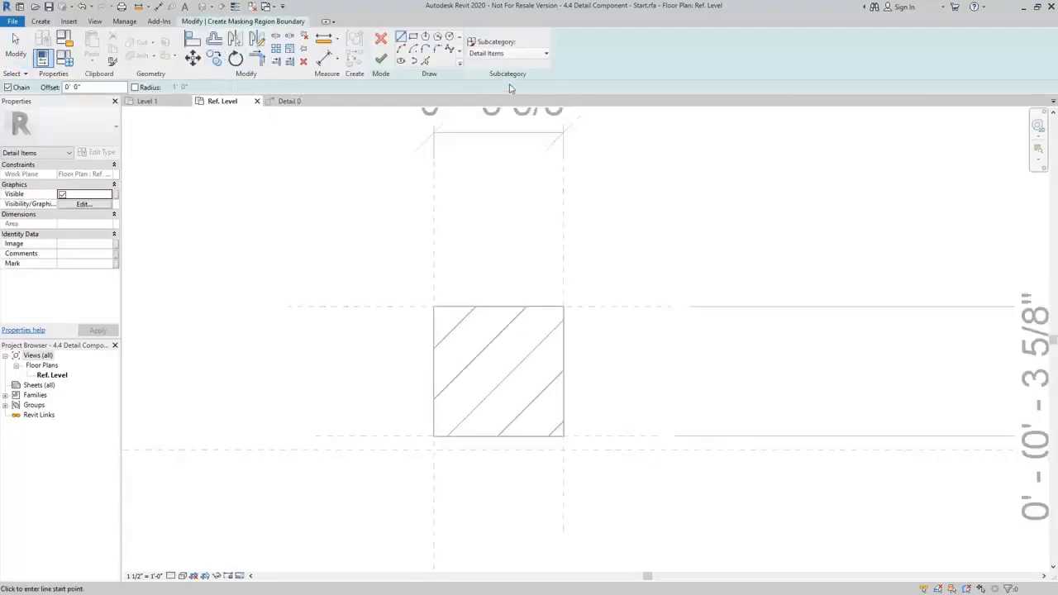
click(412, 37)
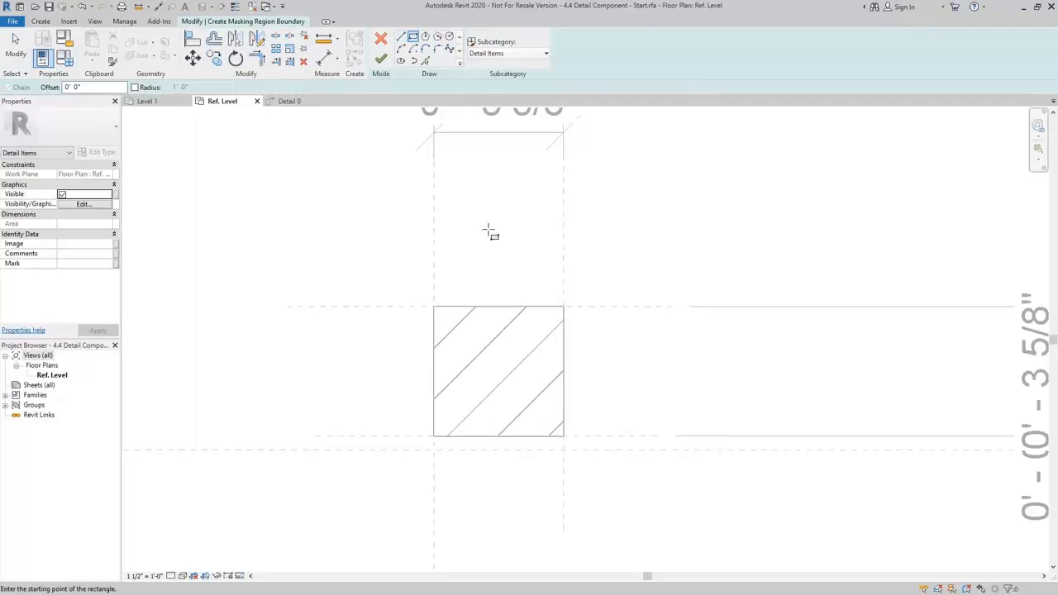
click(433, 453)
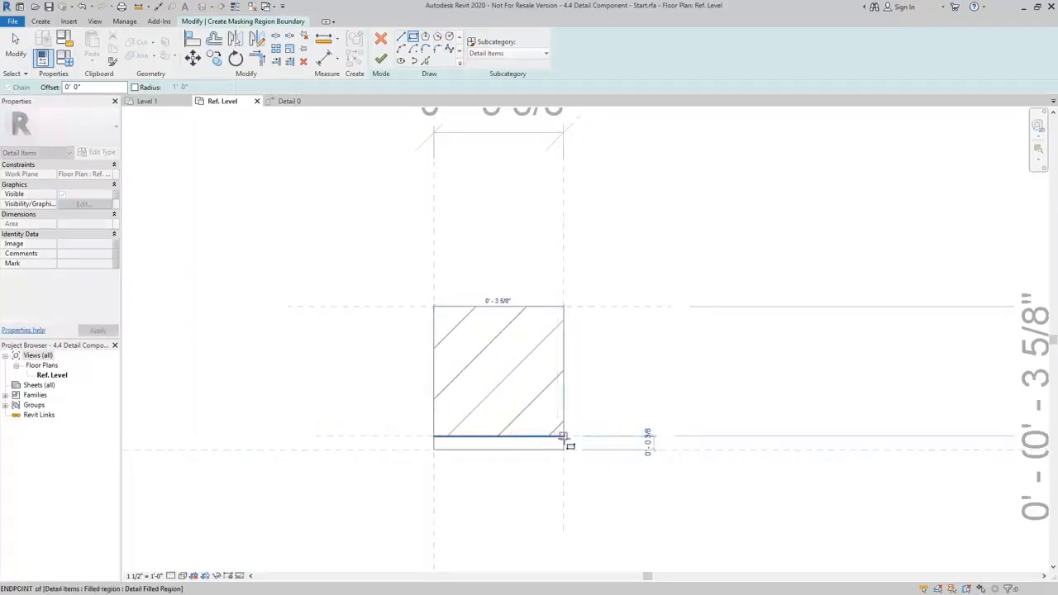
click(563, 436)
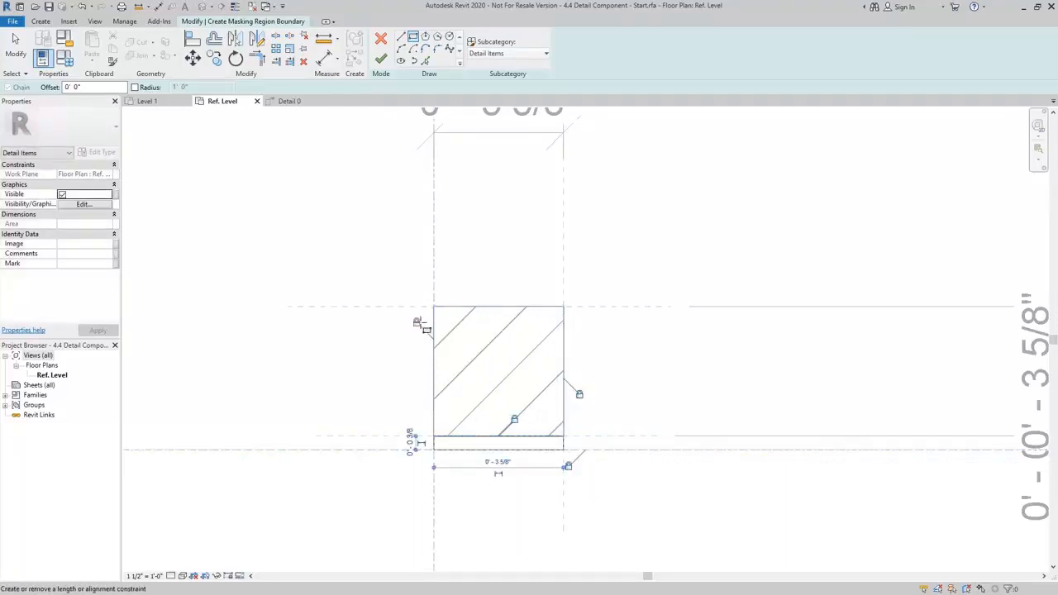
click(380, 59)
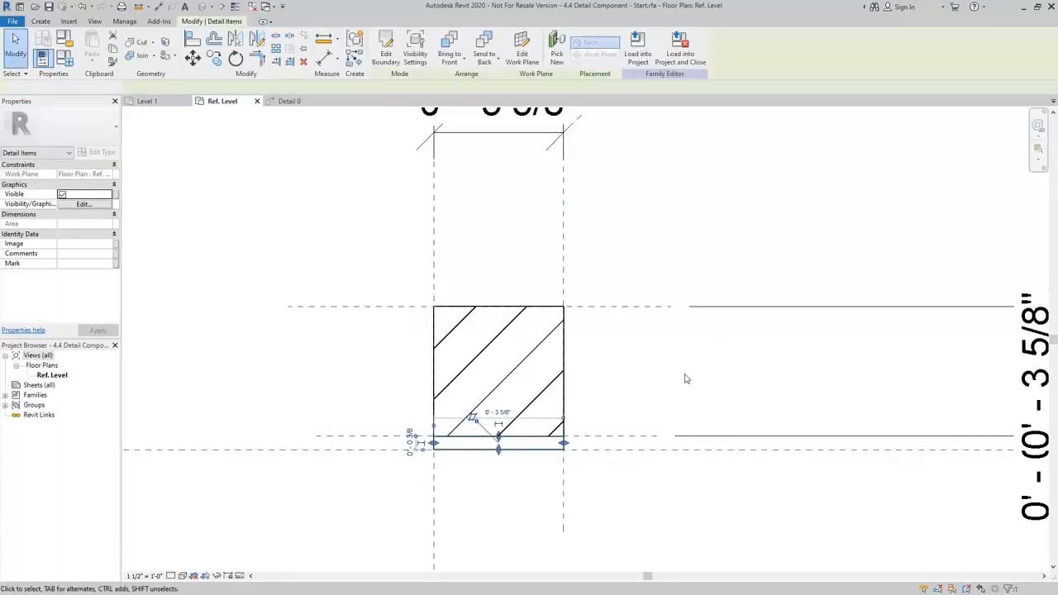
click(681, 380)
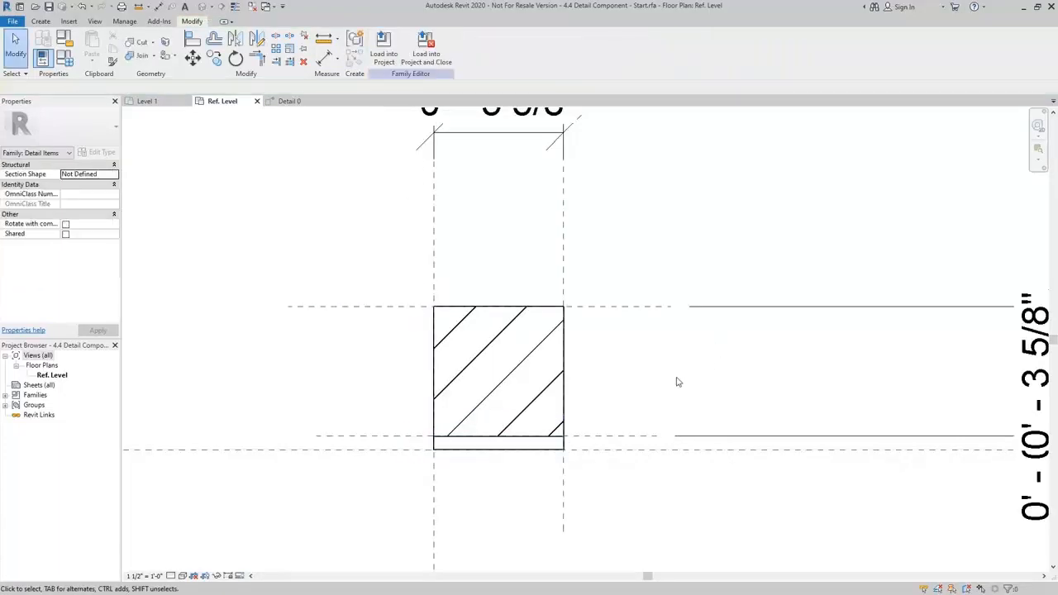
Edit the brick filled region's boundary so that all its lines use the Heavy Lines subcategory.
click(551, 307)
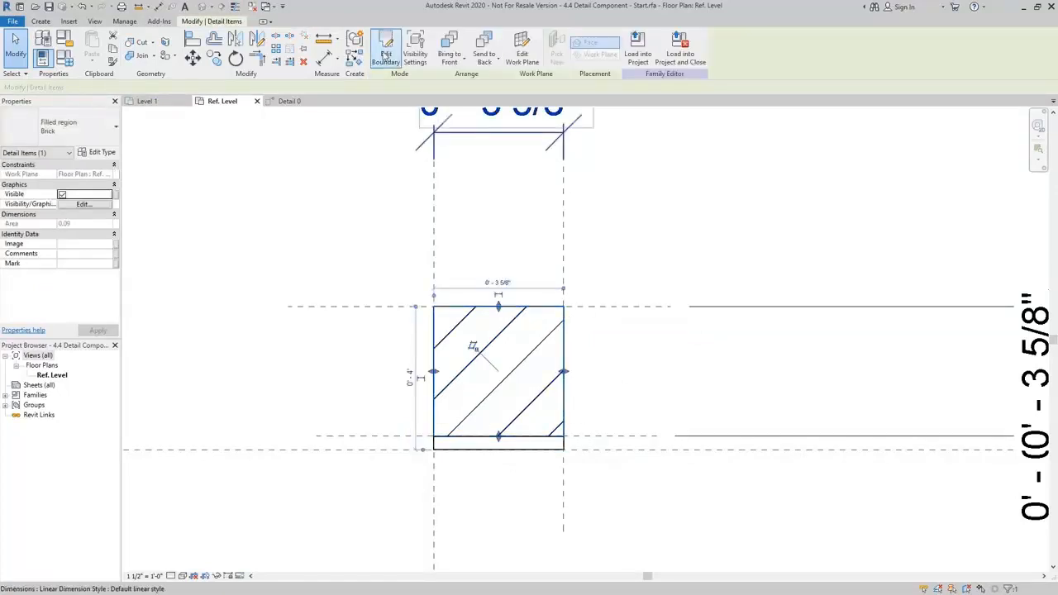
double_click(555, 308)
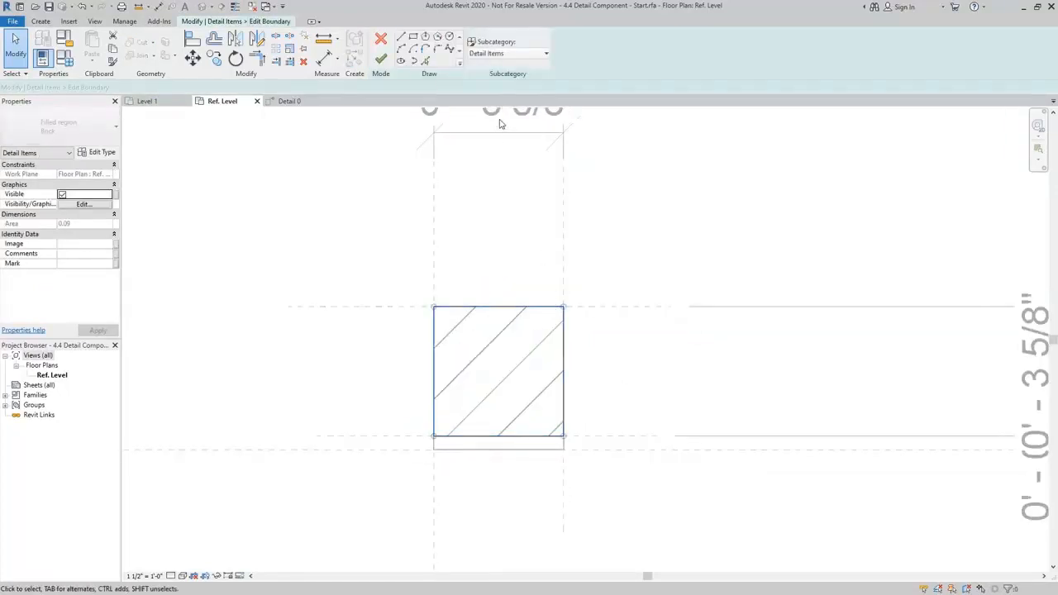
click(516, 53)
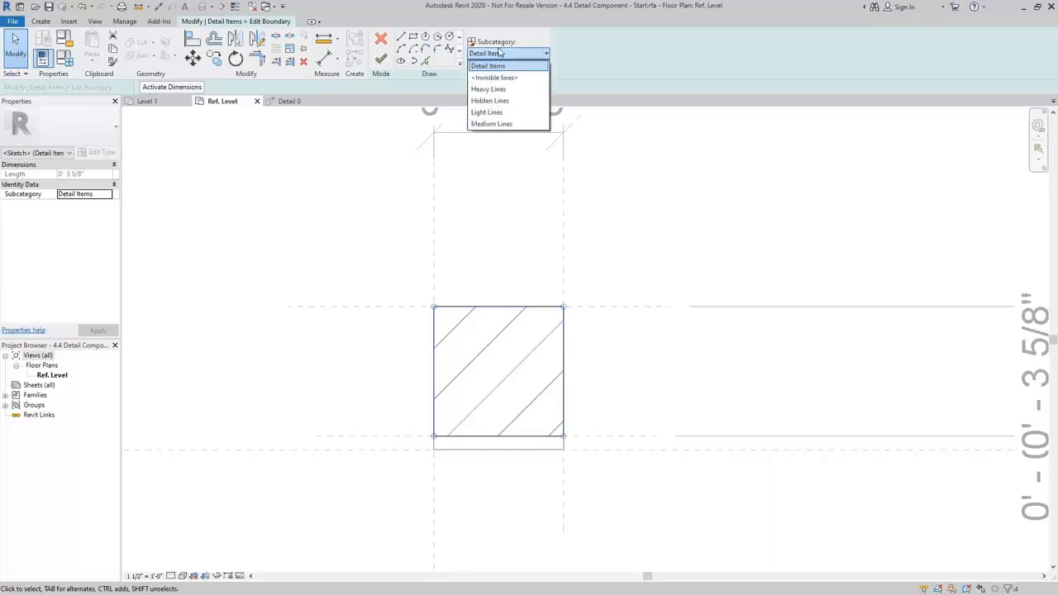
click(502, 100)
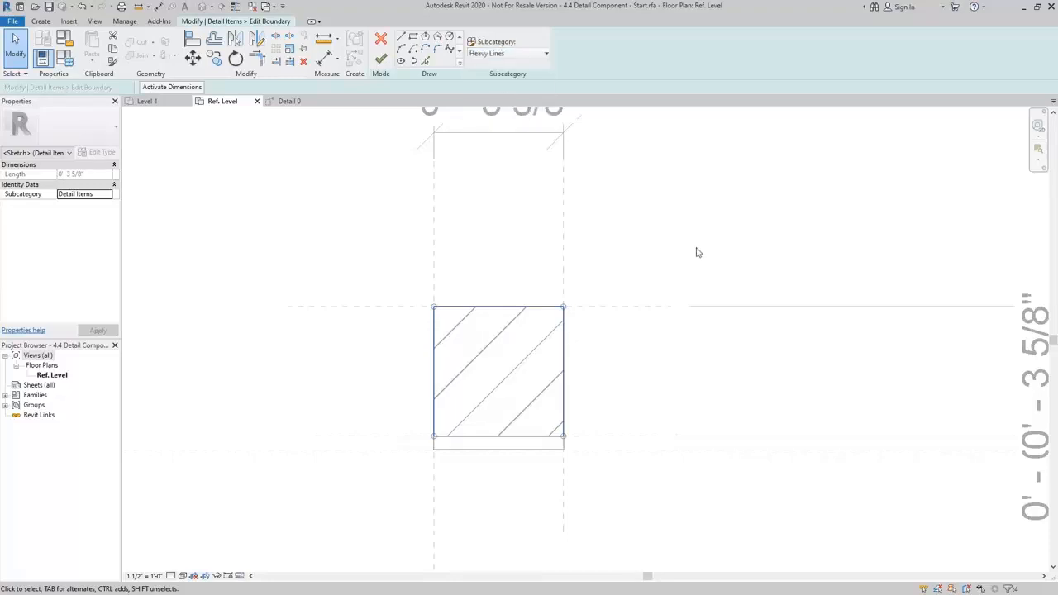
click(697, 251)
click(381, 59)
click(699, 258)
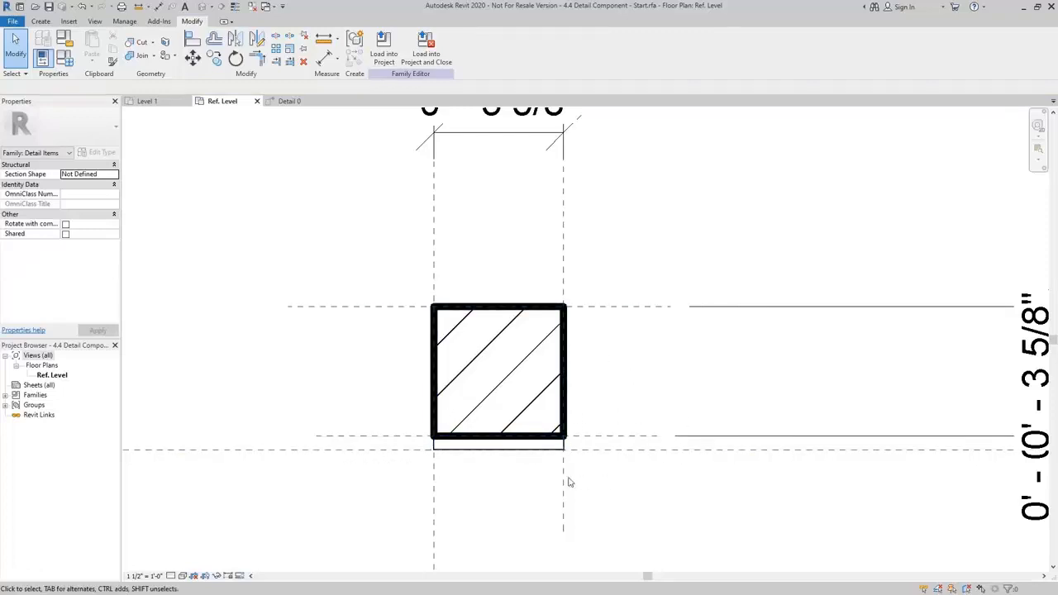
click(543, 453)
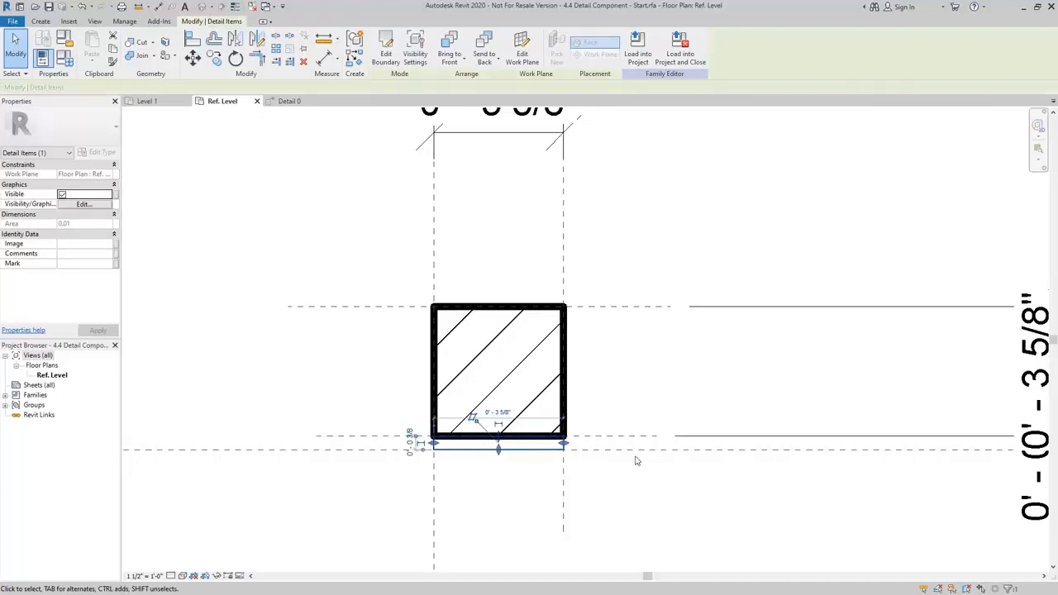
click(522, 310)
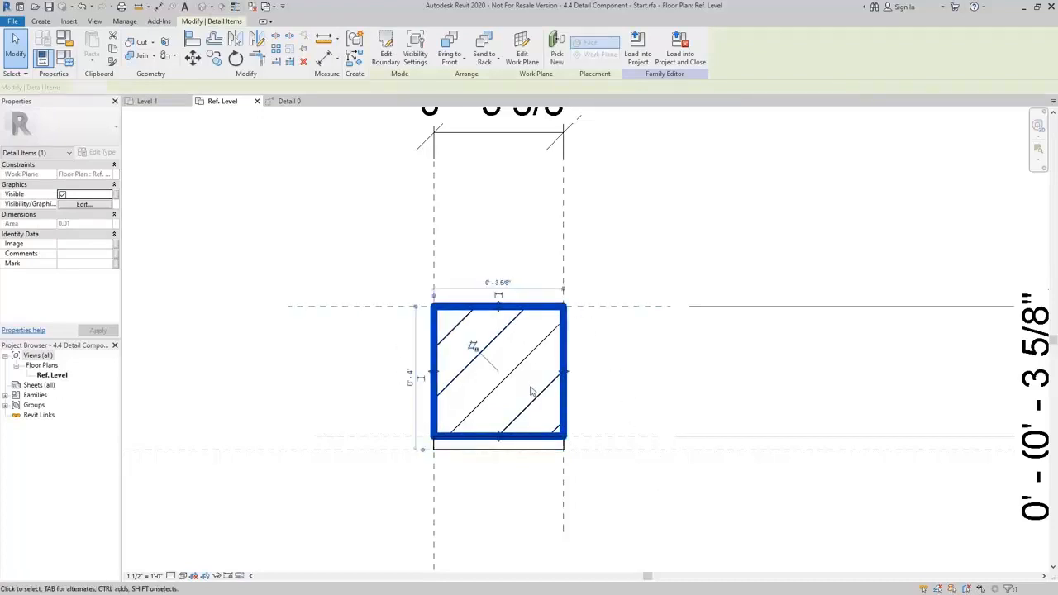
click(539, 452)
click(624, 389)
click(559, 448)
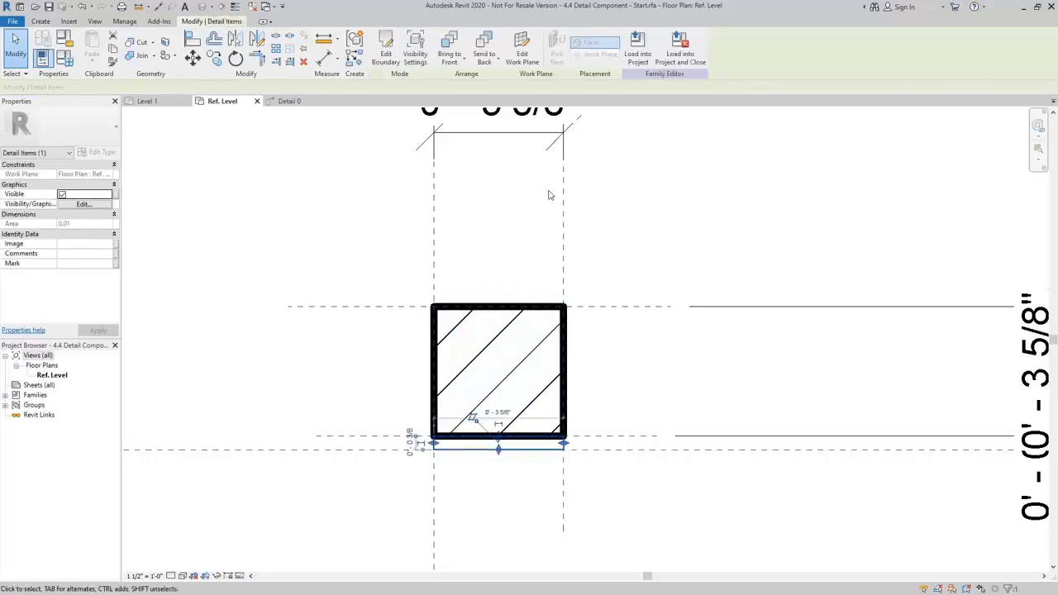
click(647, 278)
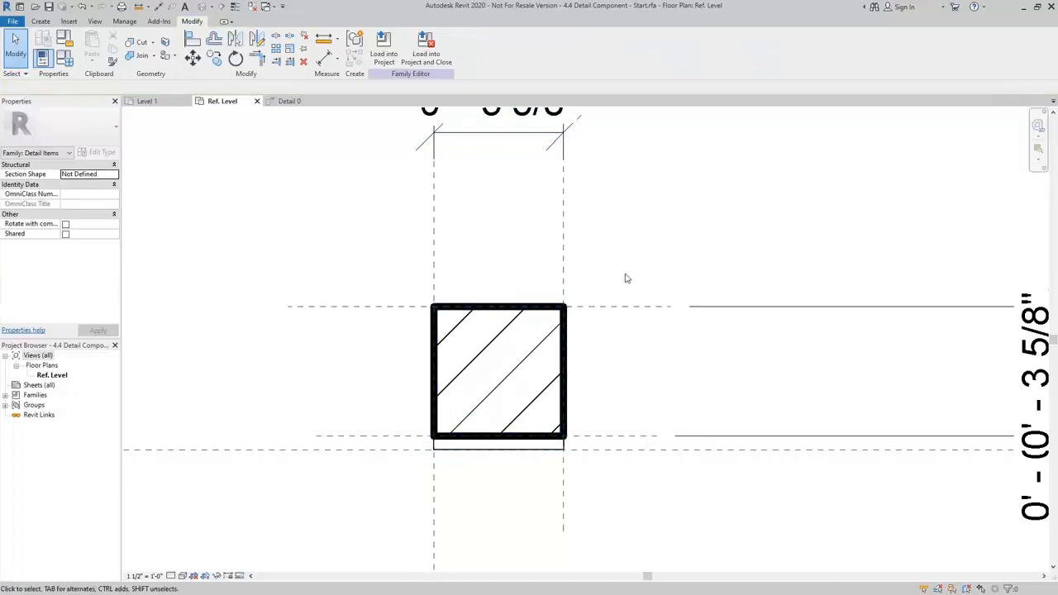
Load the detail component family into the Lesson 4 project and leave placement in the Level 1 plan.
scroll(631, 264, down, 1)
middle_drag(631, 263, 615, 281)
scroll(618, 285, up, 2)
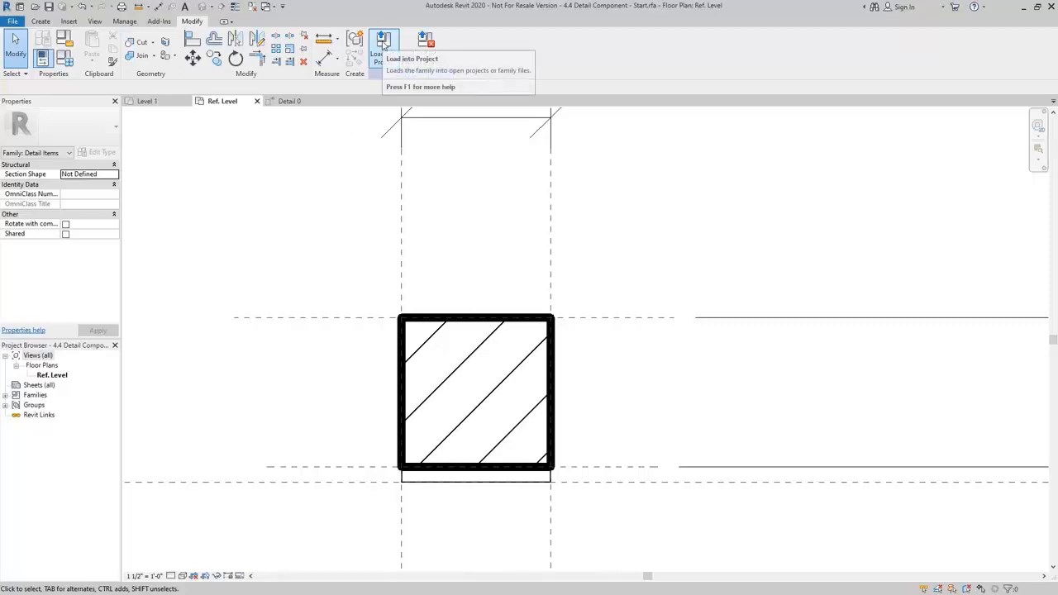
click(384, 47)
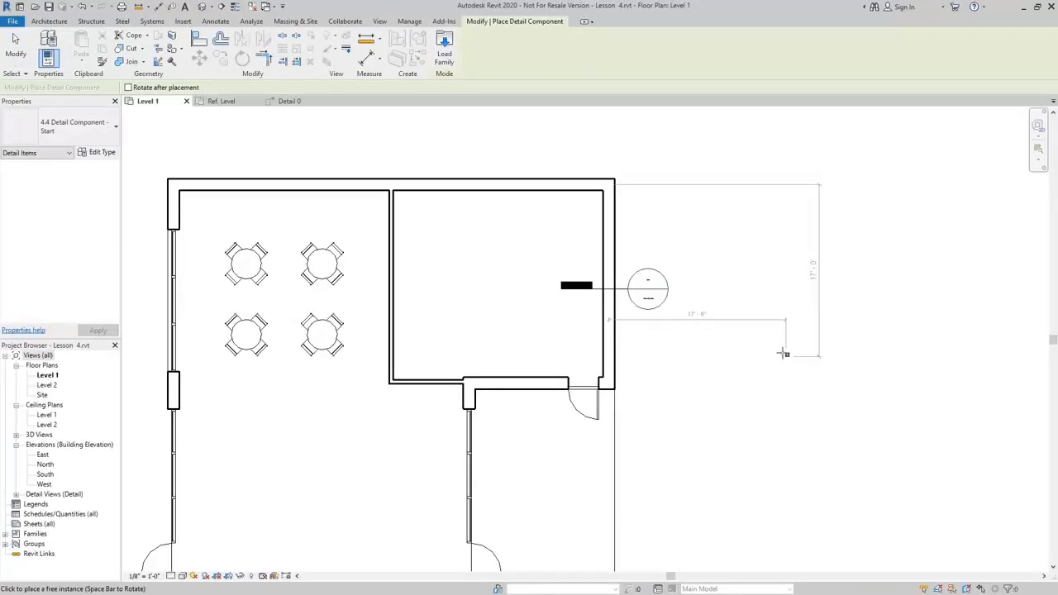
click(659, 283)
key(Escape)
key(Escape)
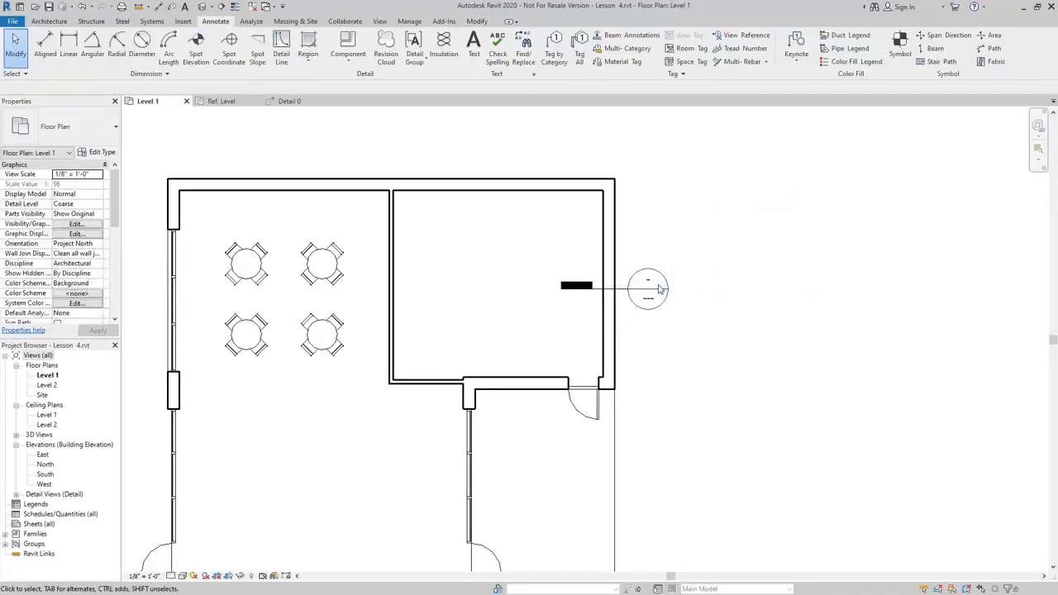
Open the Detail 0 view and set the Brick repeating detail type to use 4.4 Detail Component - Start with 4" spacing.
double_click(651, 298)
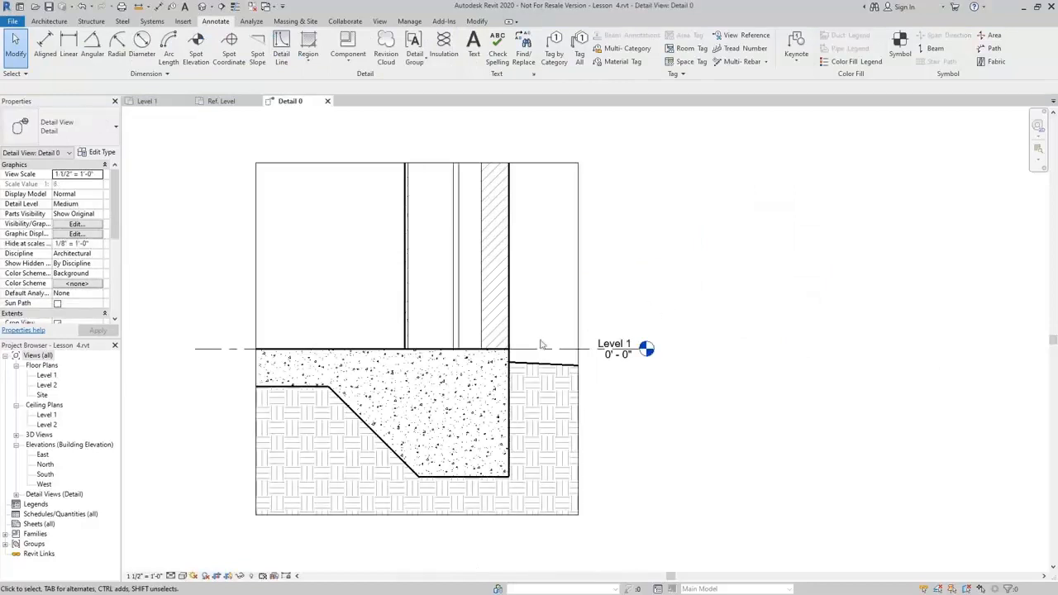
scroll(488, 310, up, 5)
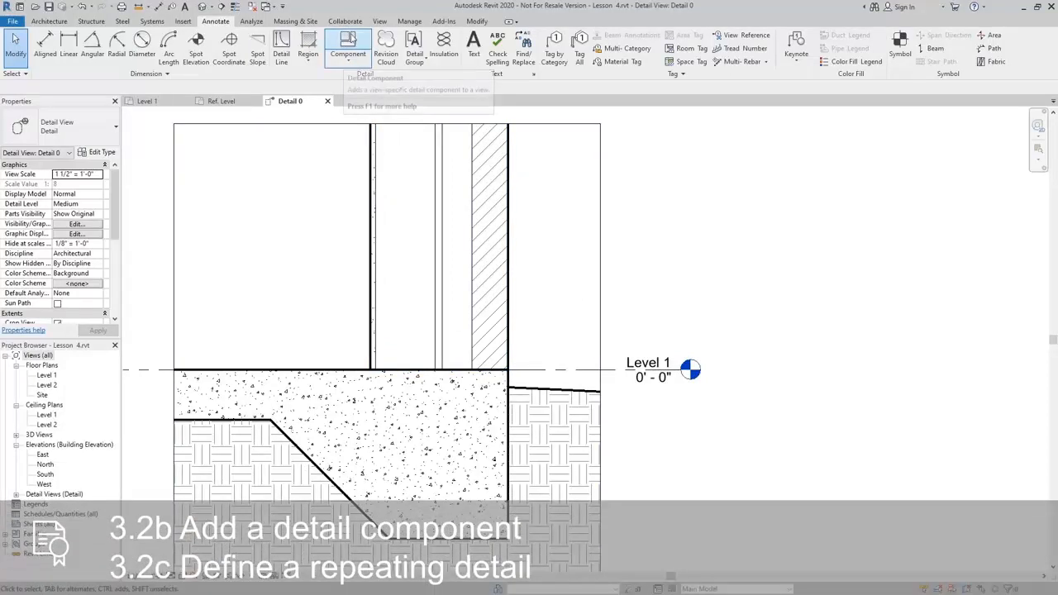
click(349, 63)
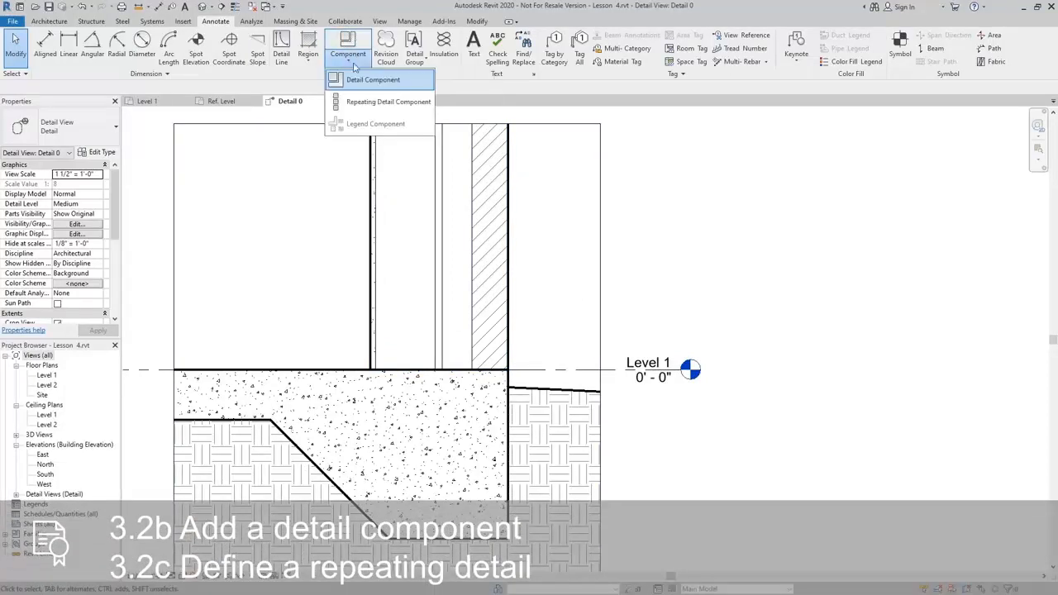
click(370, 102)
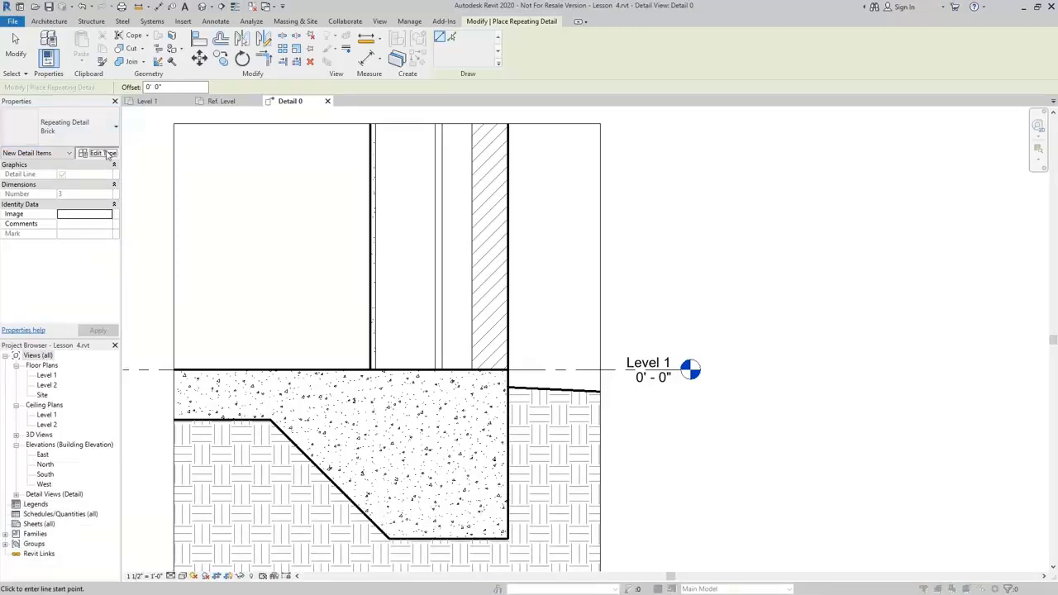
click(102, 152)
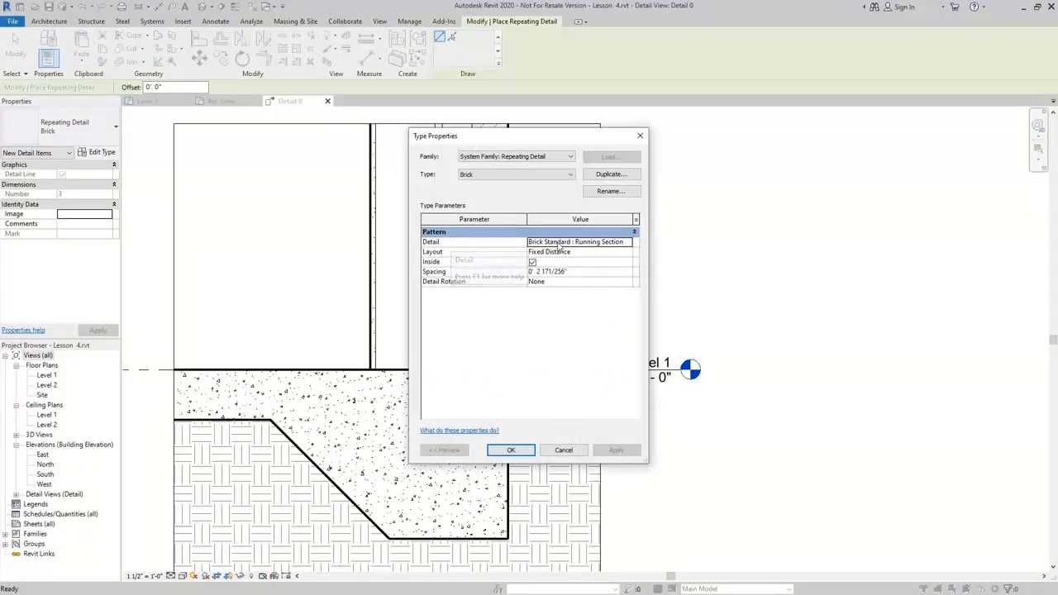
click(630, 242)
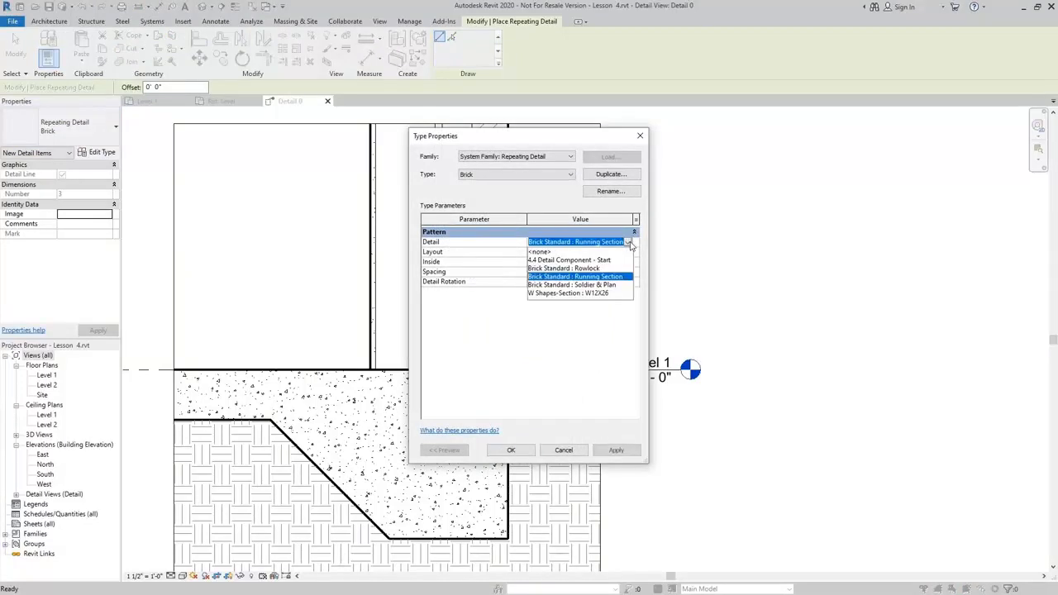
click(578, 260)
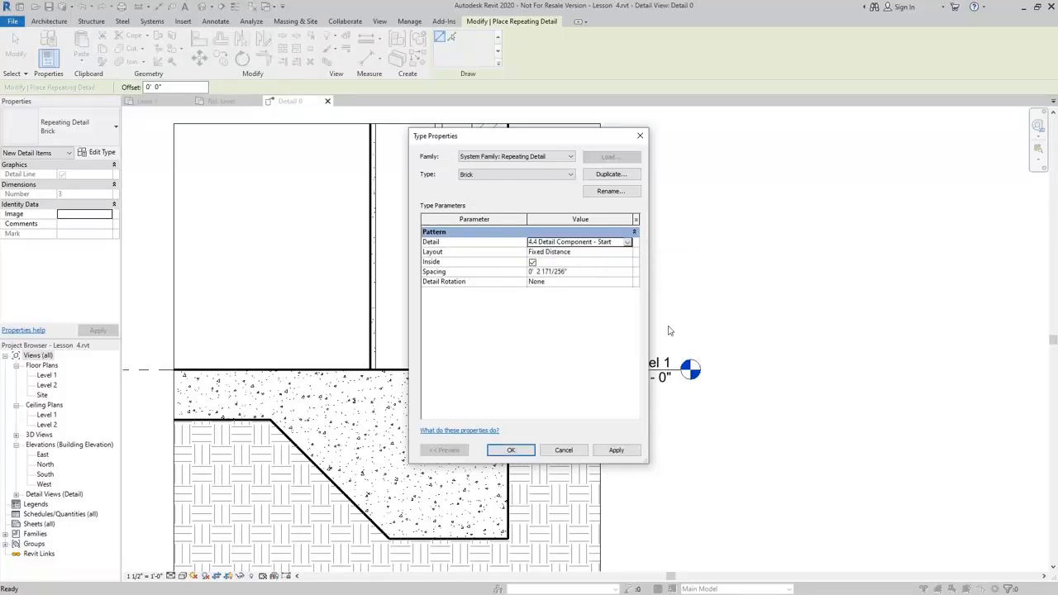
click(588, 273)
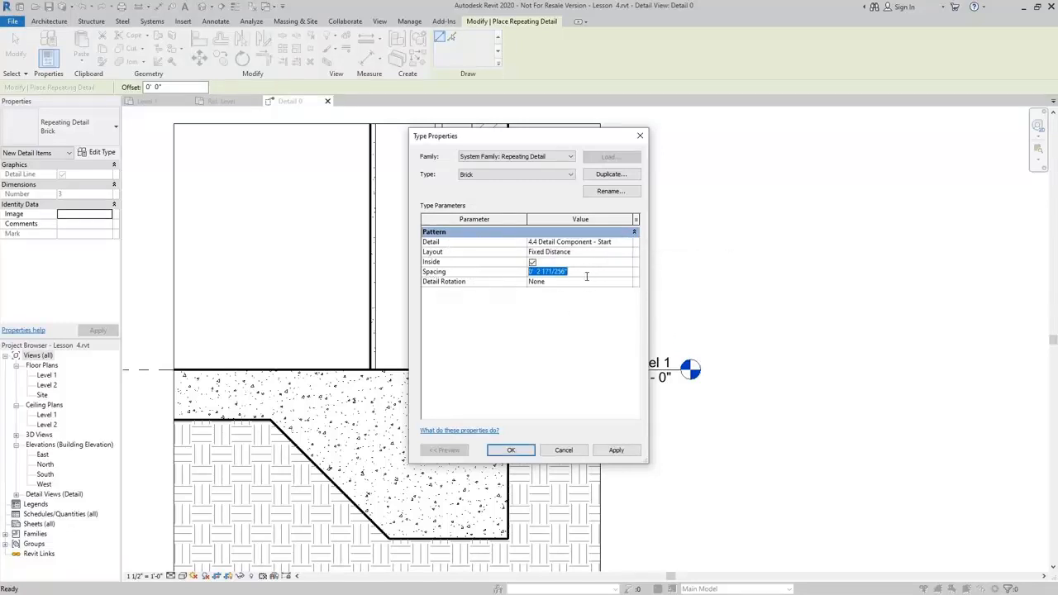
text(4)
click(533, 355)
click(510, 450)
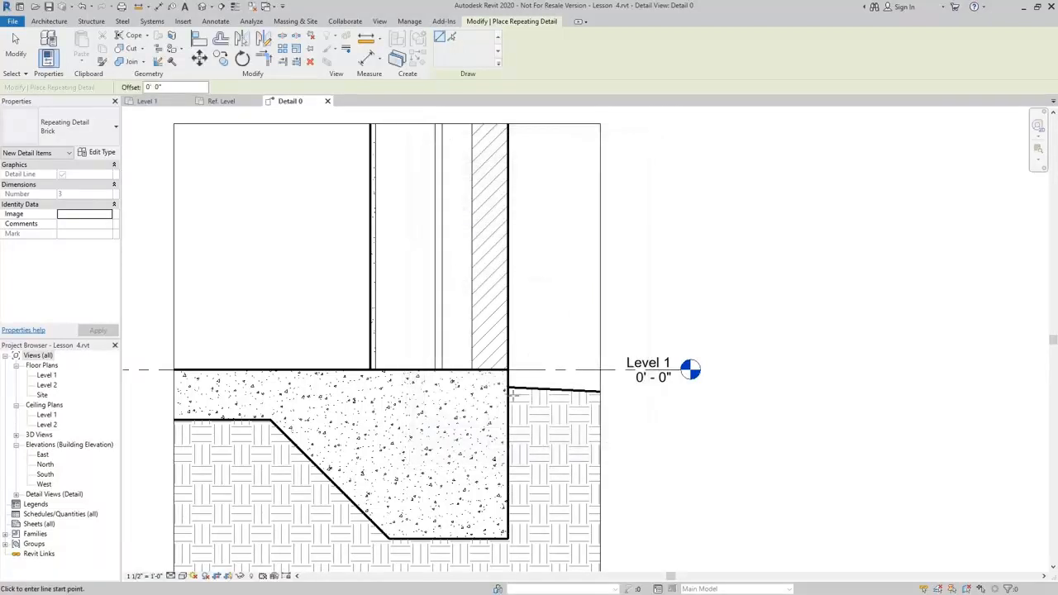
Place the brick repeating detail vertically over the wall's hatched brick layer, from the Level 1 line up to the crop boundary.
click(536, 368)
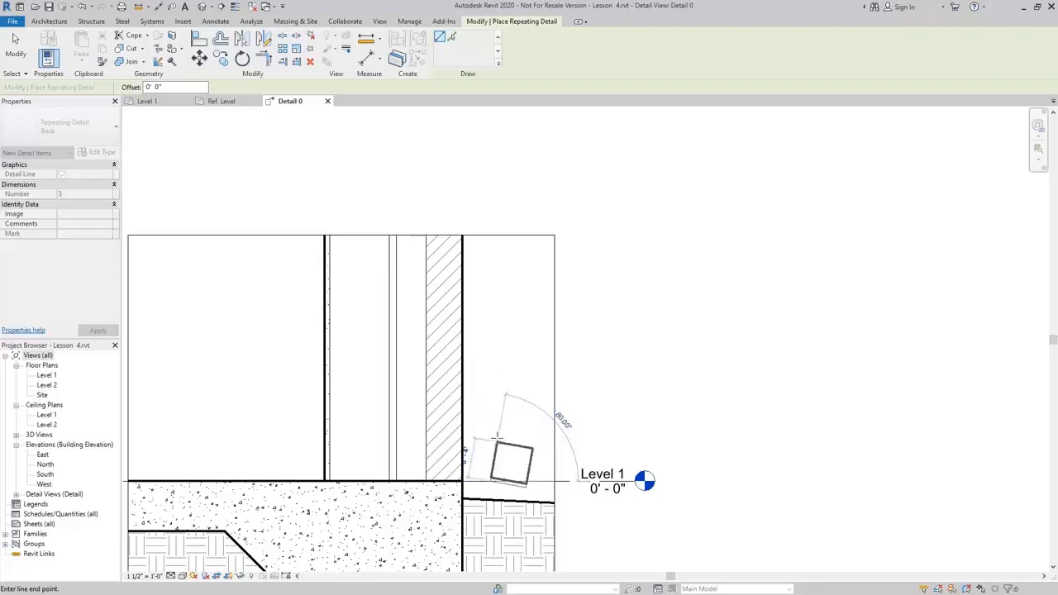
key(Escape)
click(444, 479)
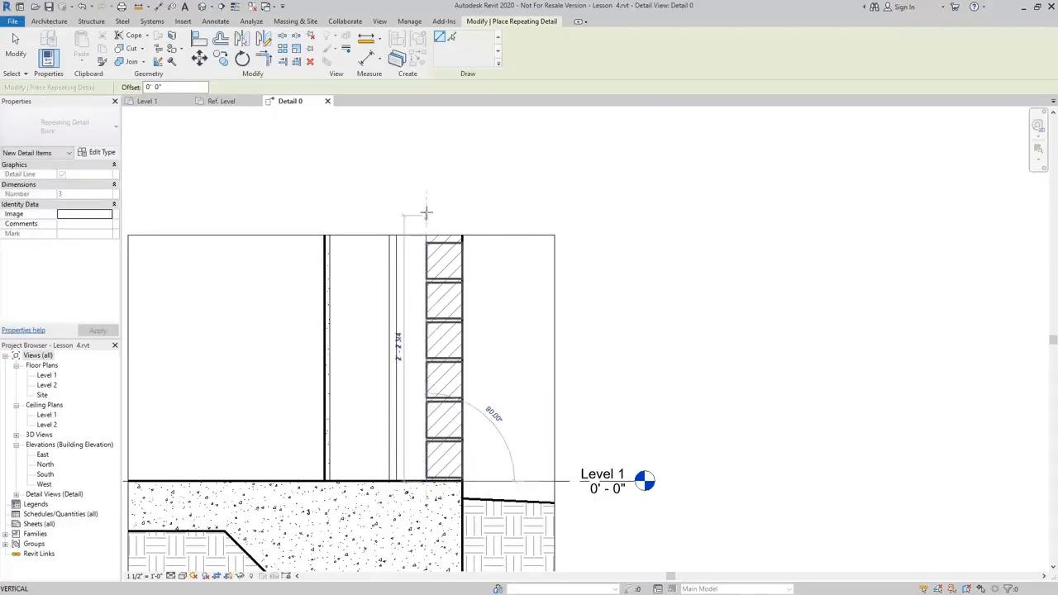
click(425, 236)
key(Escape)
key(Escape)
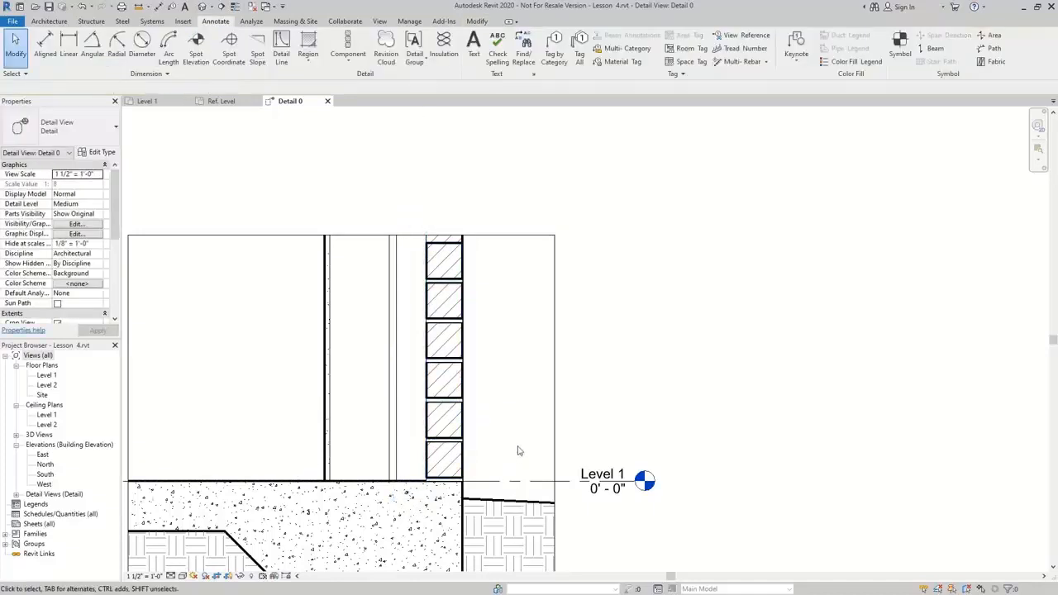
middle_drag(519, 451, 701, 385)
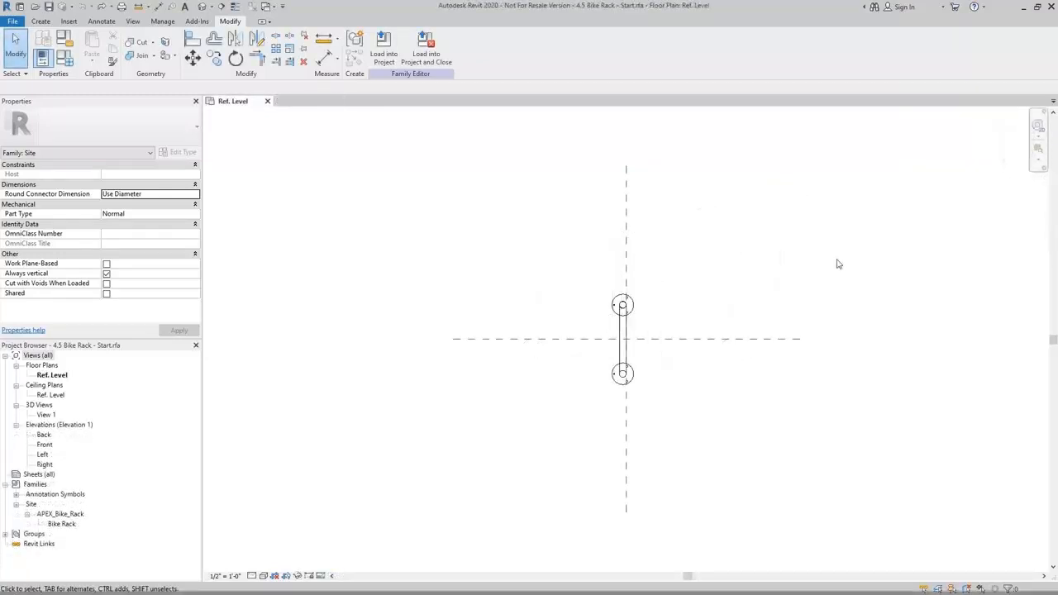
In the 4.5 Bike Rack family, draw a vertical reference plane about 3' 11 1/2" right of the center plane.
key(r)
key(p)
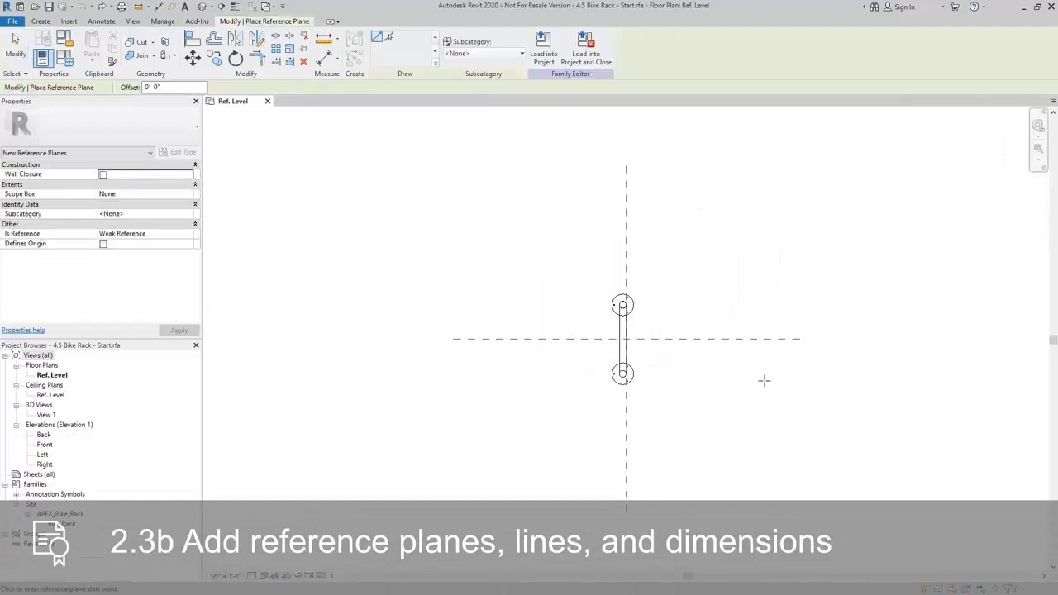
click(763, 385)
click(763, 254)
key(Escape)
key(Escape)
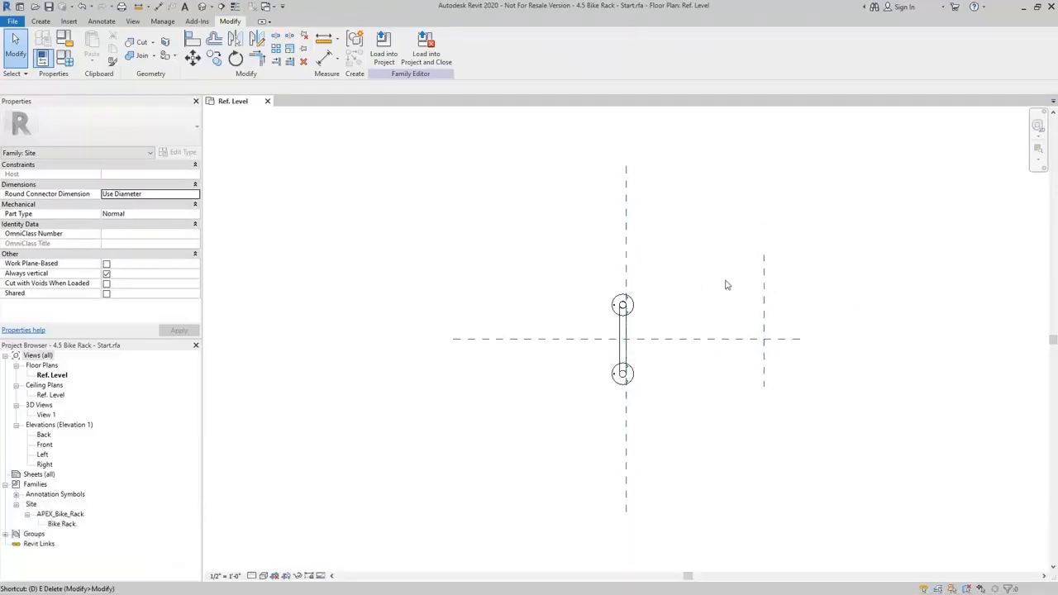
Add an aligned dimension between the Center (Left/Right) reference plane and the new vertical reference plane, above the bike rack.
key(d)
key(i)
click(627, 251)
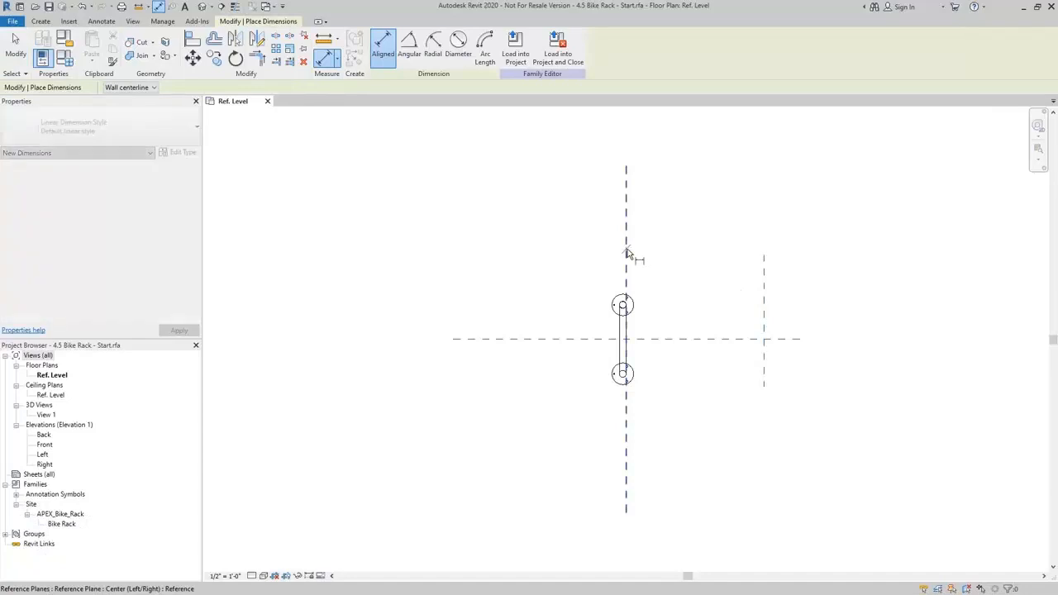
click(762, 280)
click(728, 242)
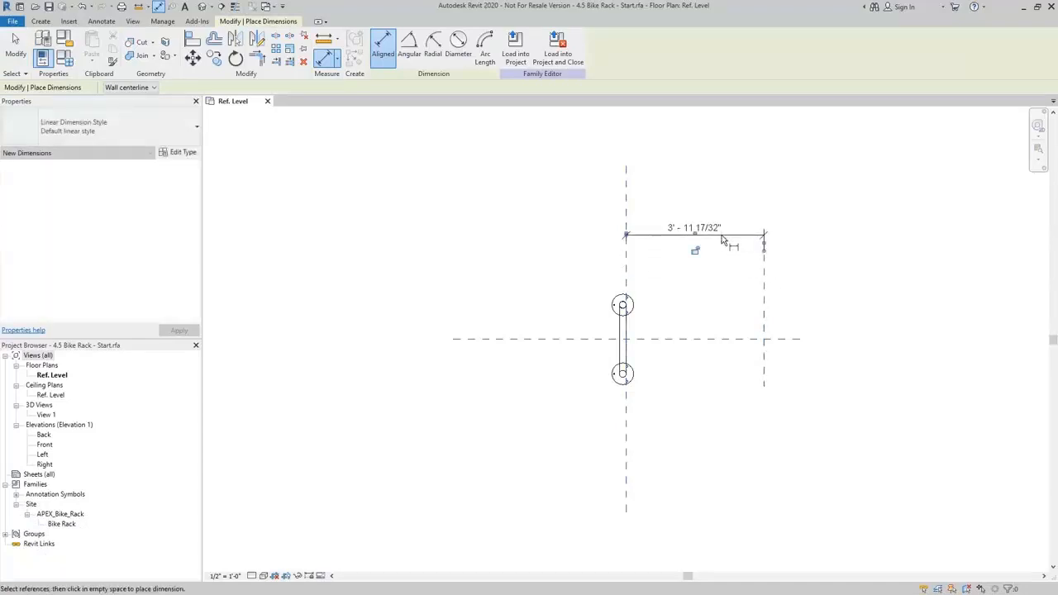
key(Escape)
key(Escape)
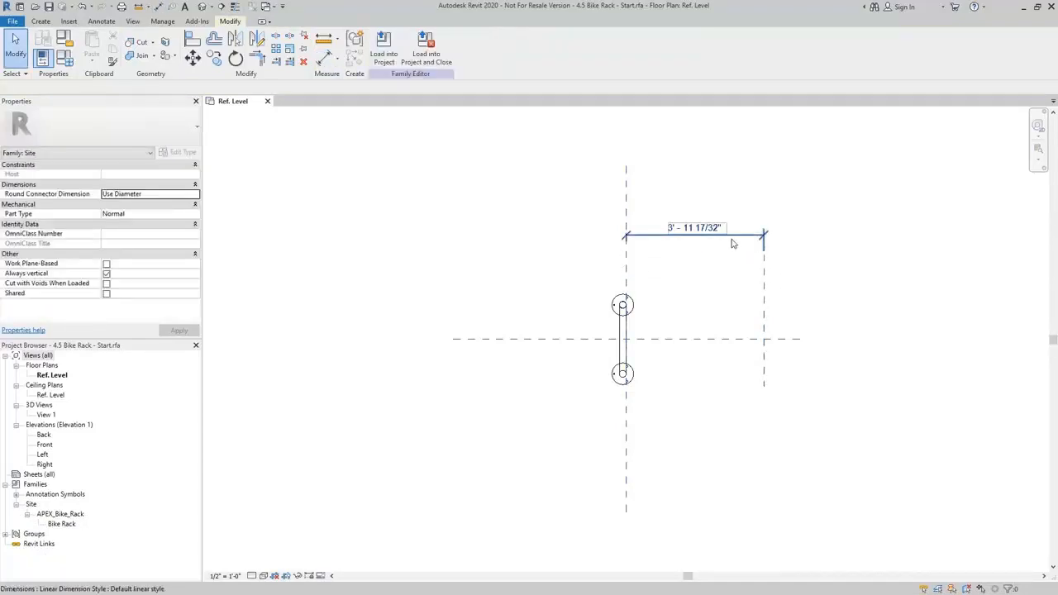
Label the dimension between the two vertical reference planes with a new type-based family parameter named Length.
click(731, 241)
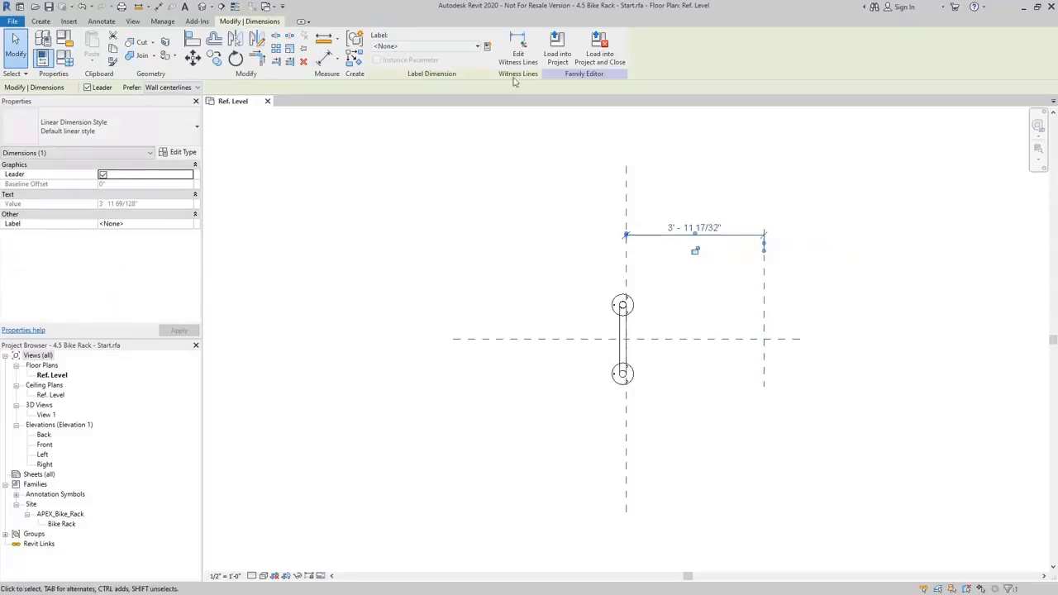
click(476, 47)
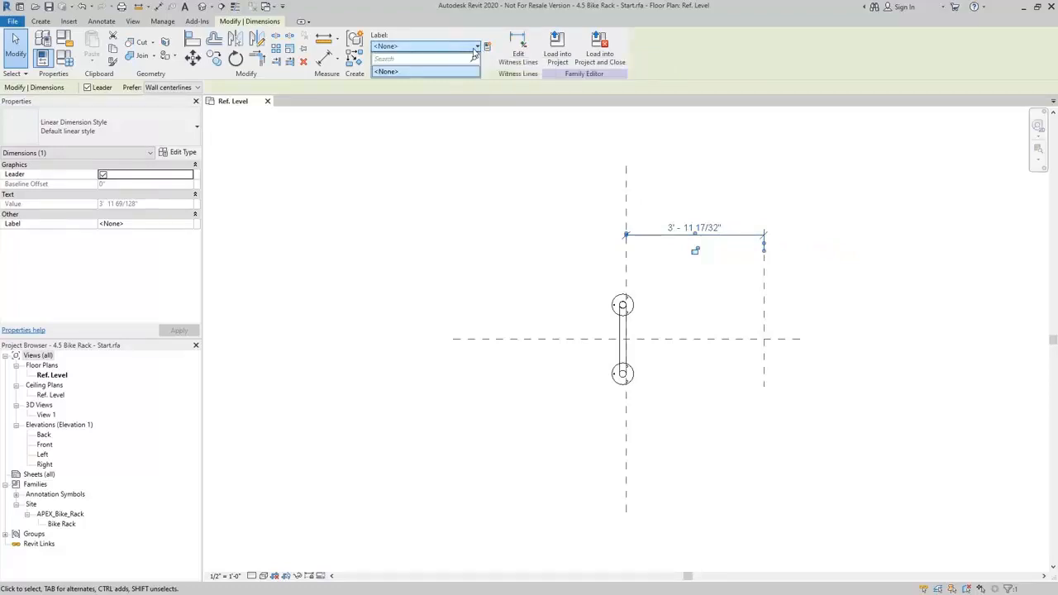
click(389, 72)
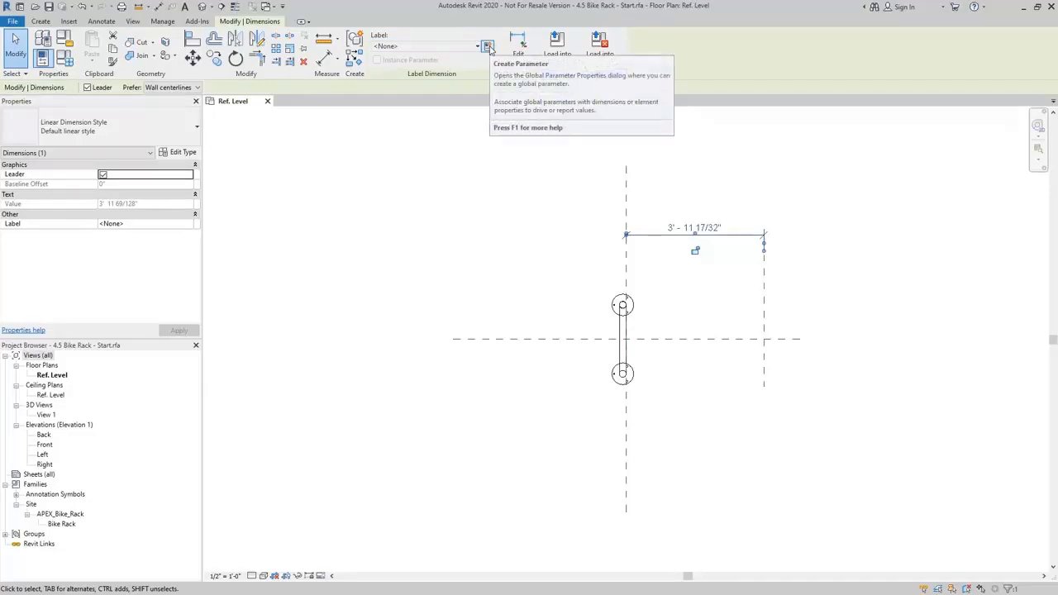
click(488, 47)
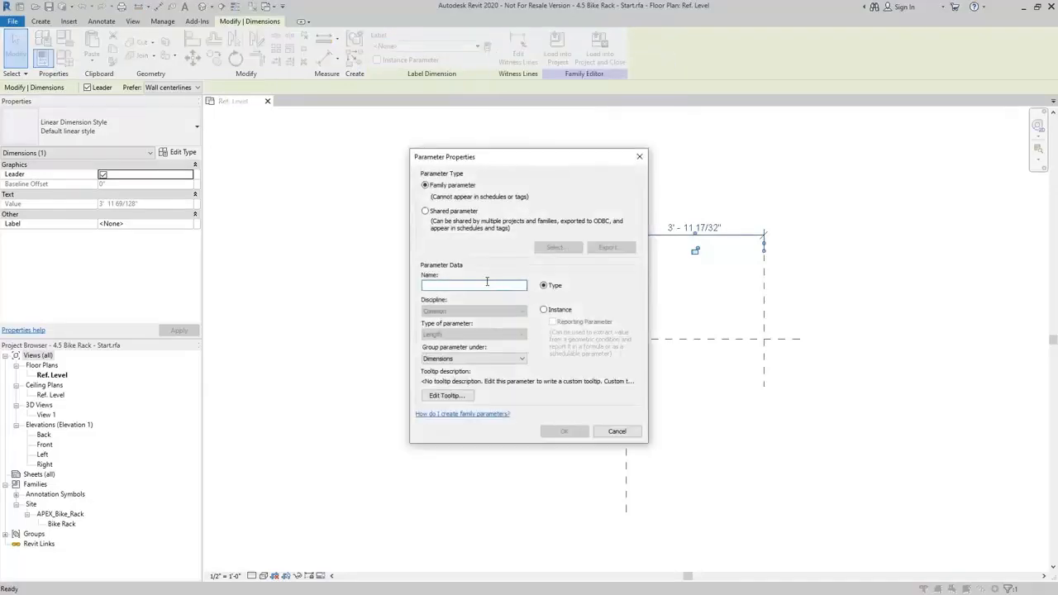
text(Length)
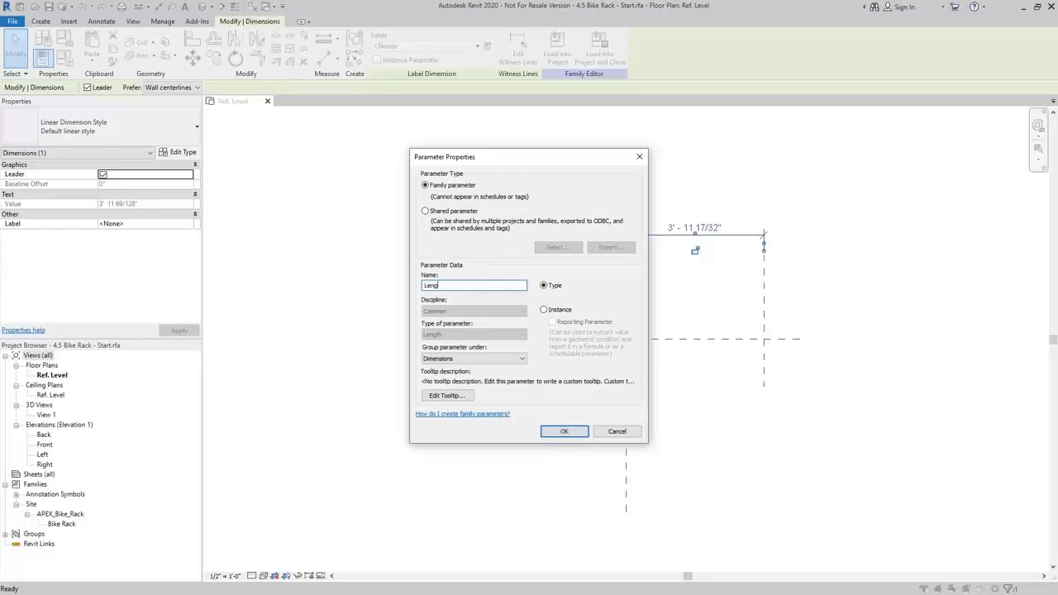
click(564, 431)
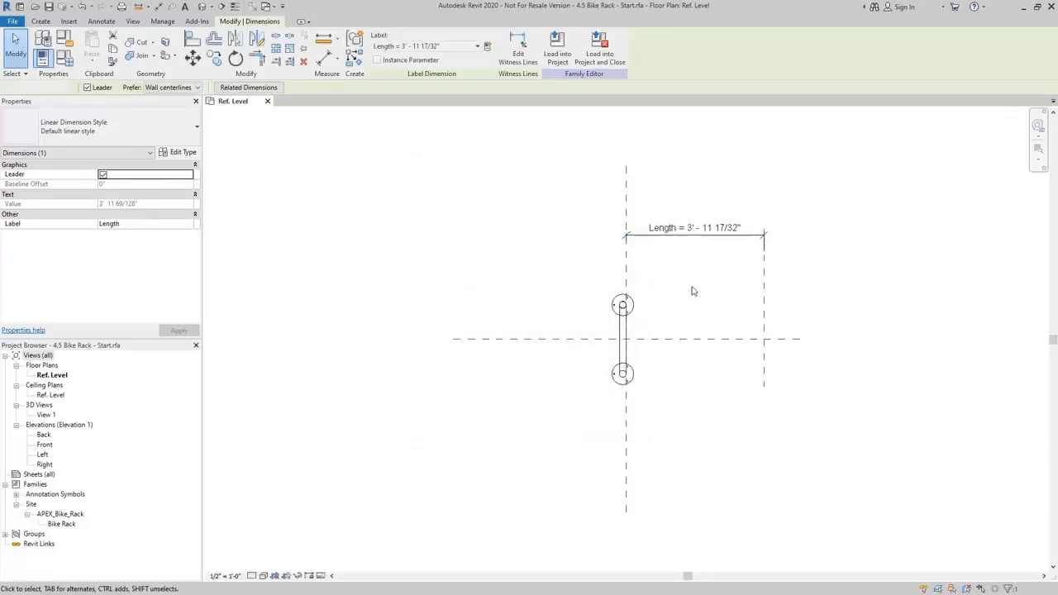
click(693, 291)
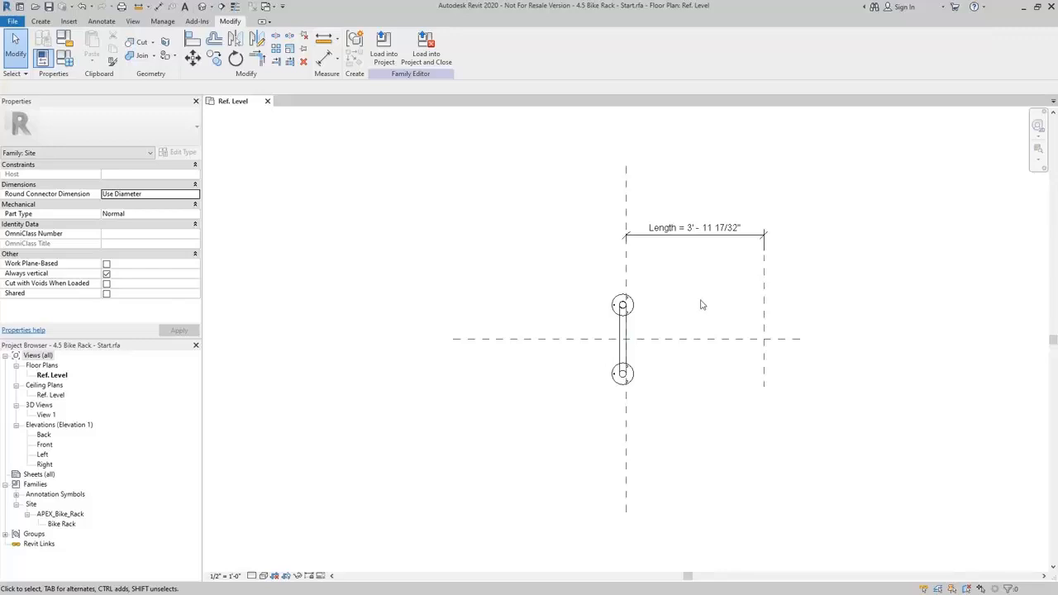
Array the bike rack as 2 grouped and associated items, moving the last one from the center plane to the new reference plane.
click(622, 309)
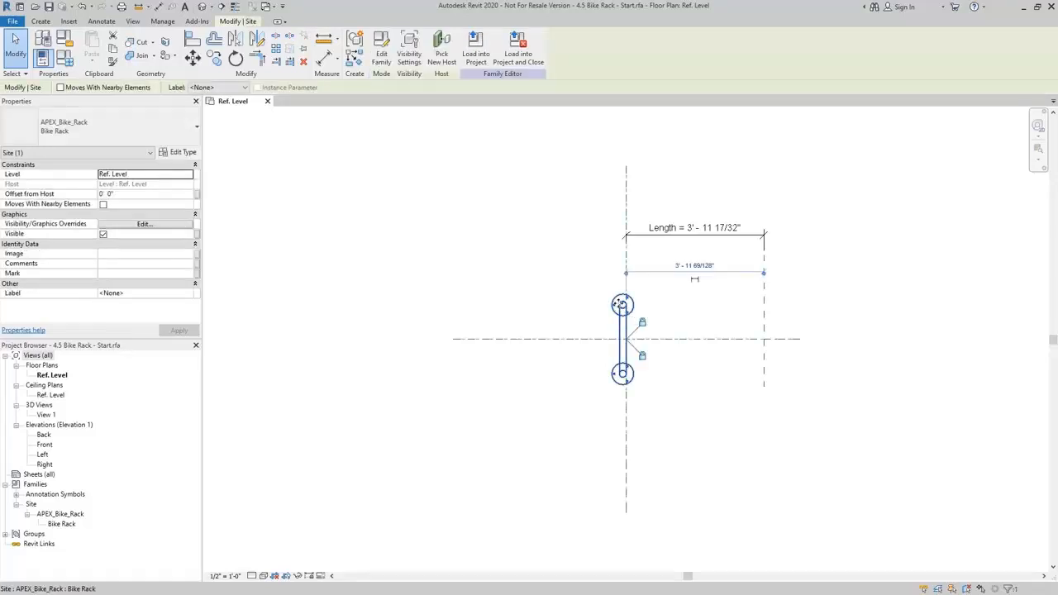
click(277, 49)
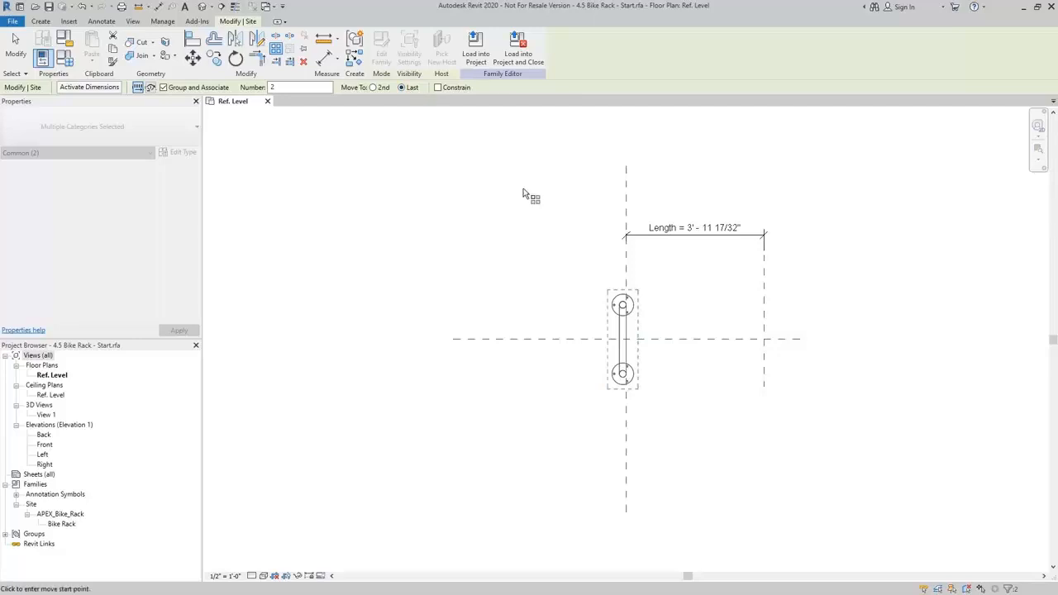
click(626, 282)
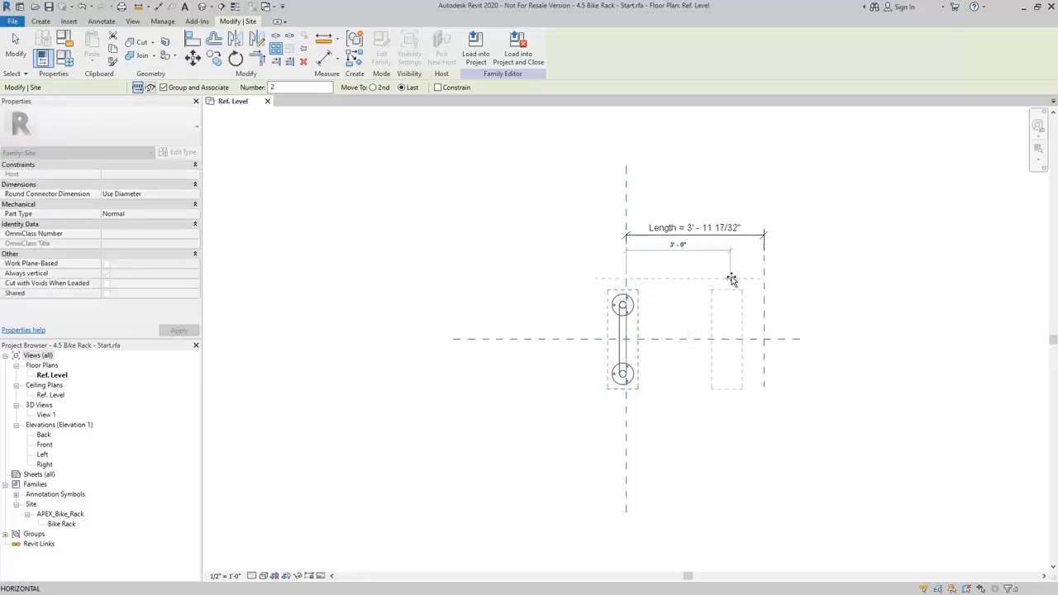
click(763, 283)
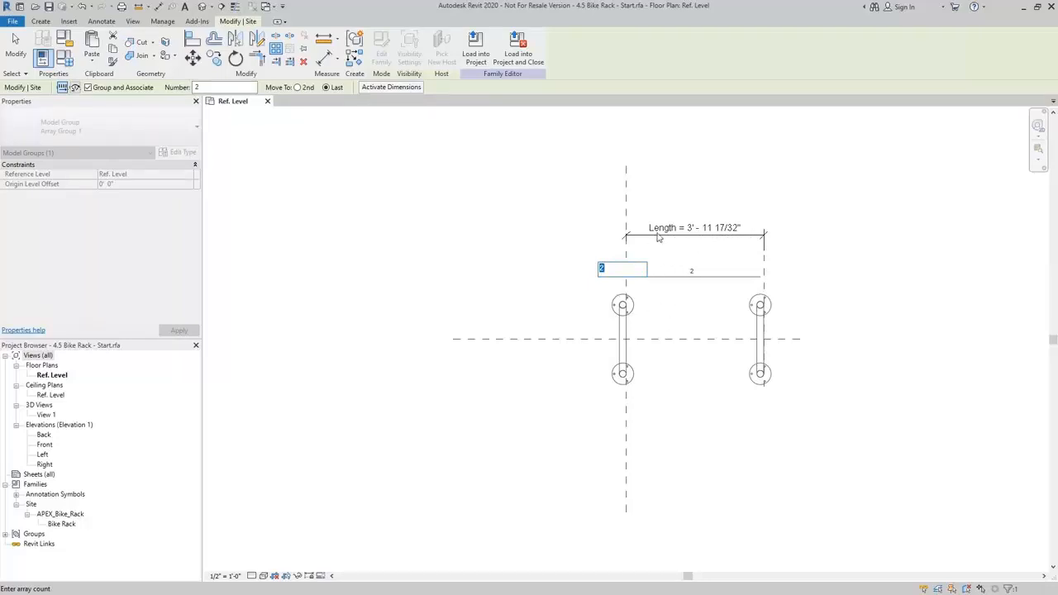
key(Return)
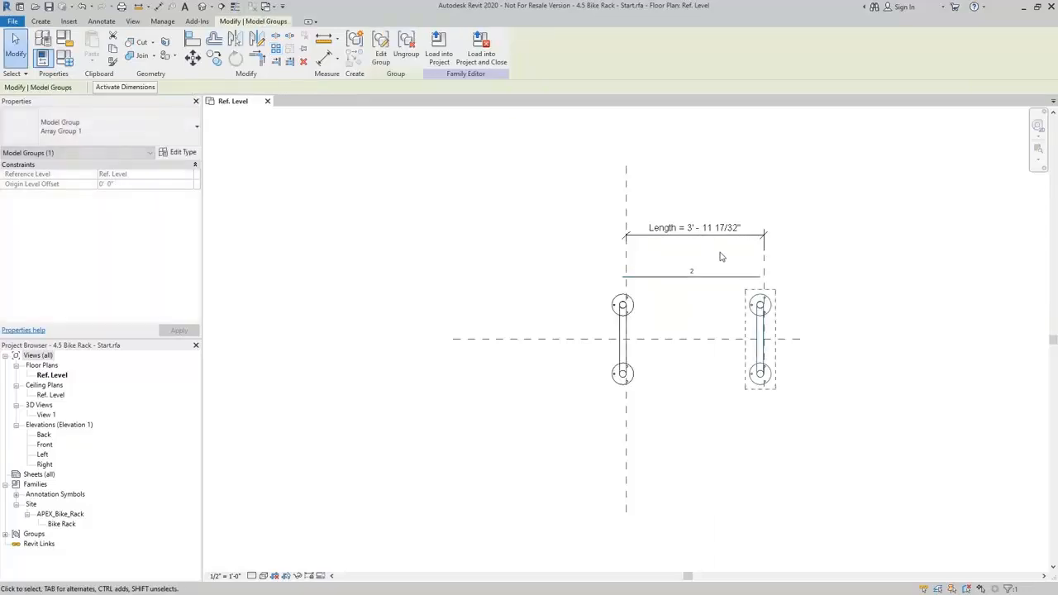
key(Escape)
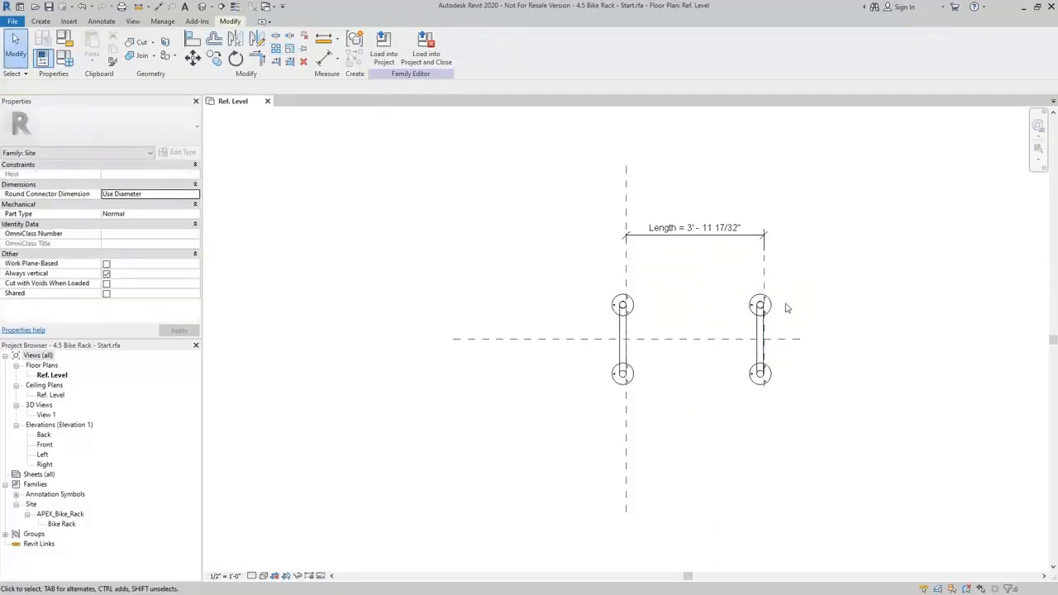
Align and lock the arrayed bike rack's Center (Front/Back) reference to the new vertical reference plane.
key(a)
key(l)
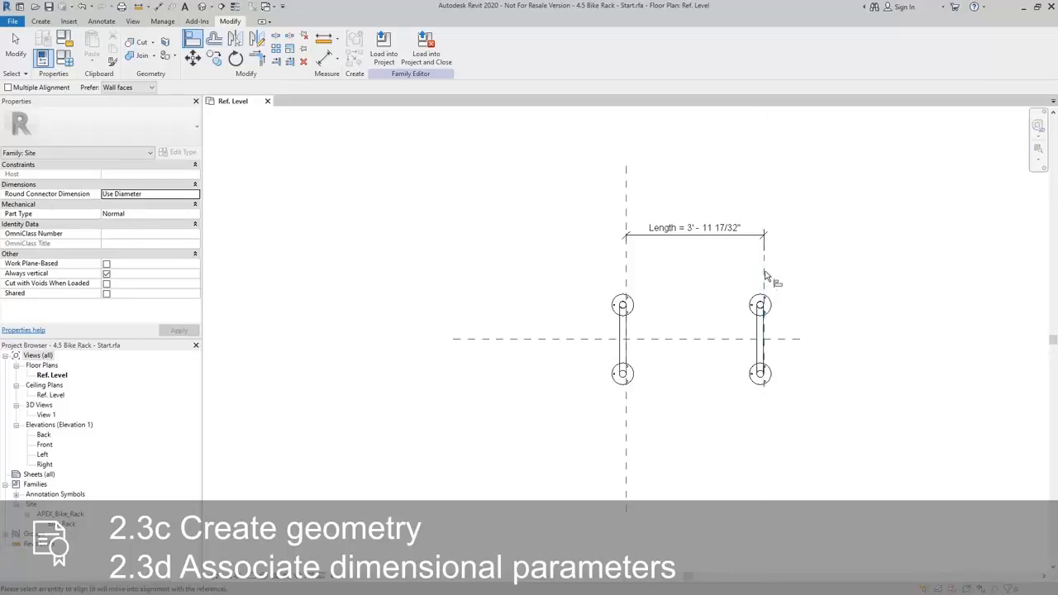
click(764, 277)
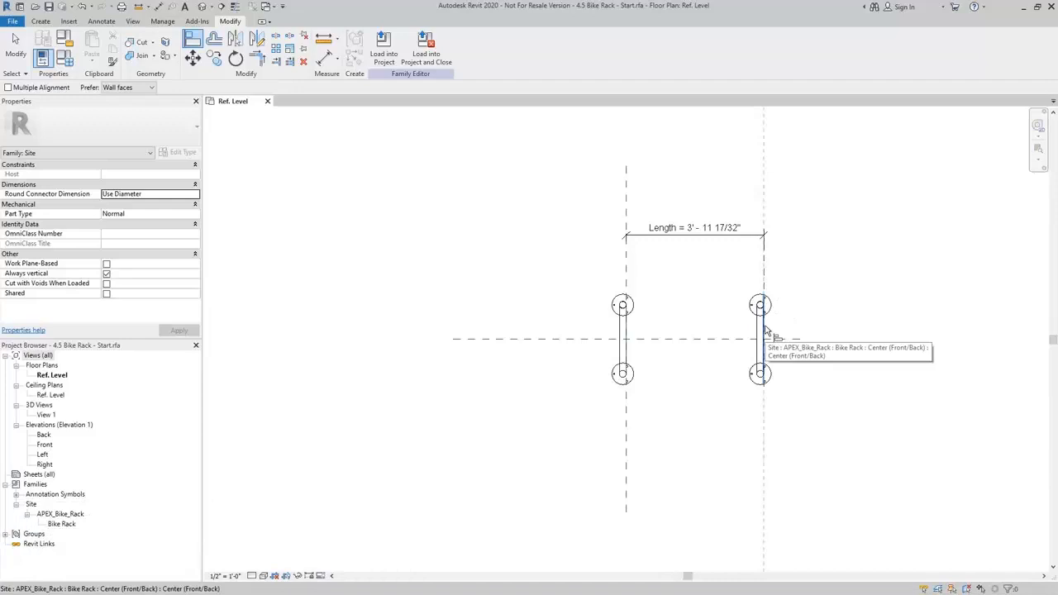
click(765, 332)
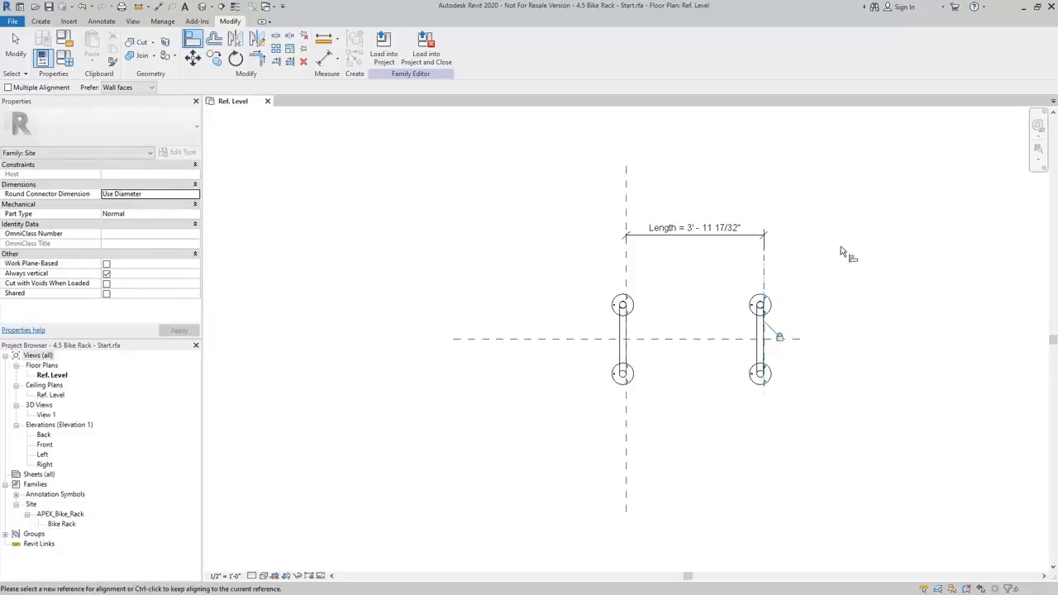
key(Escape)
key(Escape)
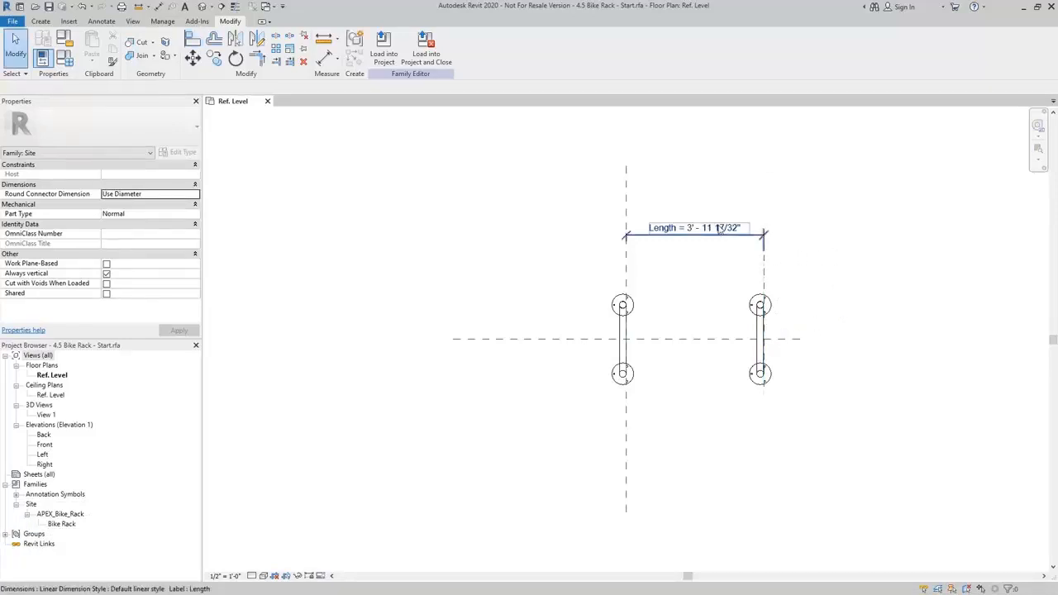
Flex the bike rack array by setting the Length dimension to 5' and to 3'.
click(719, 229)
click(716, 227)
text(5)
key(Return)
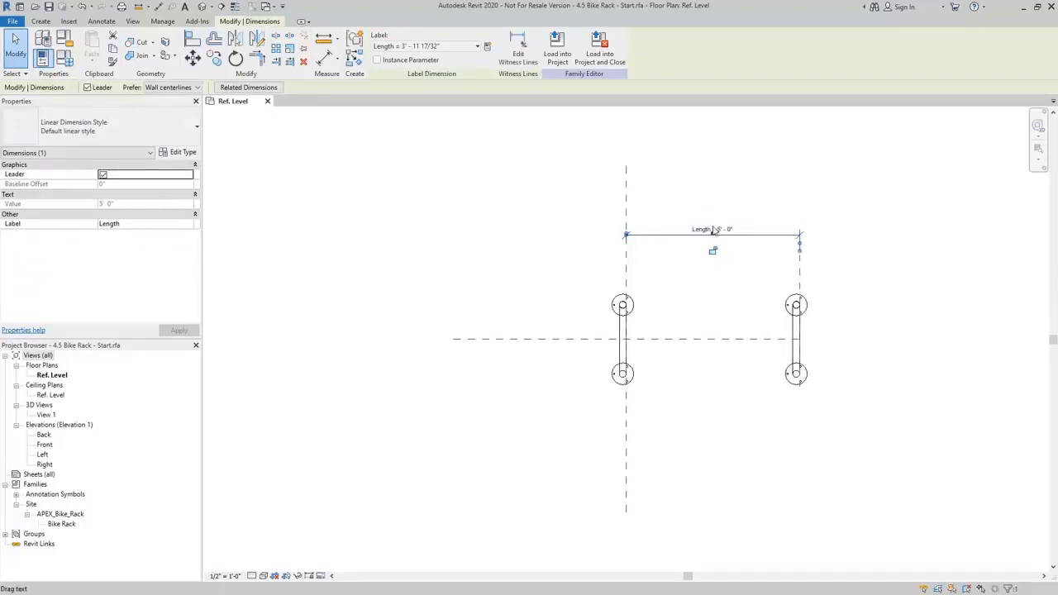
click(726, 226)
text(3)
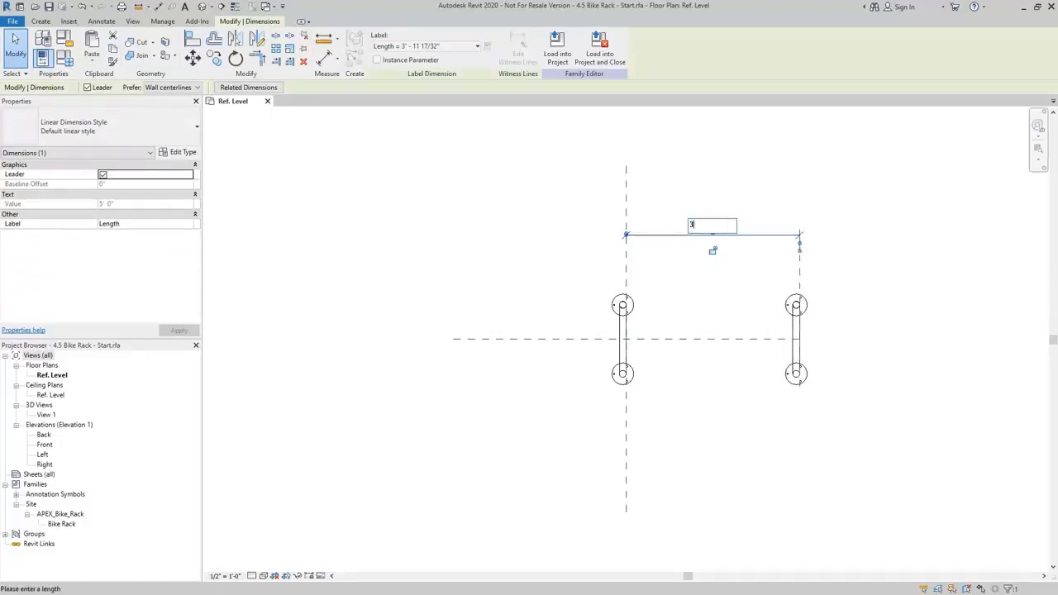
key(Return)
right_click(722, 223)
key(Escape)
Set the Length dimension between the two vertical reference planes to 4'.
click(694, 231)
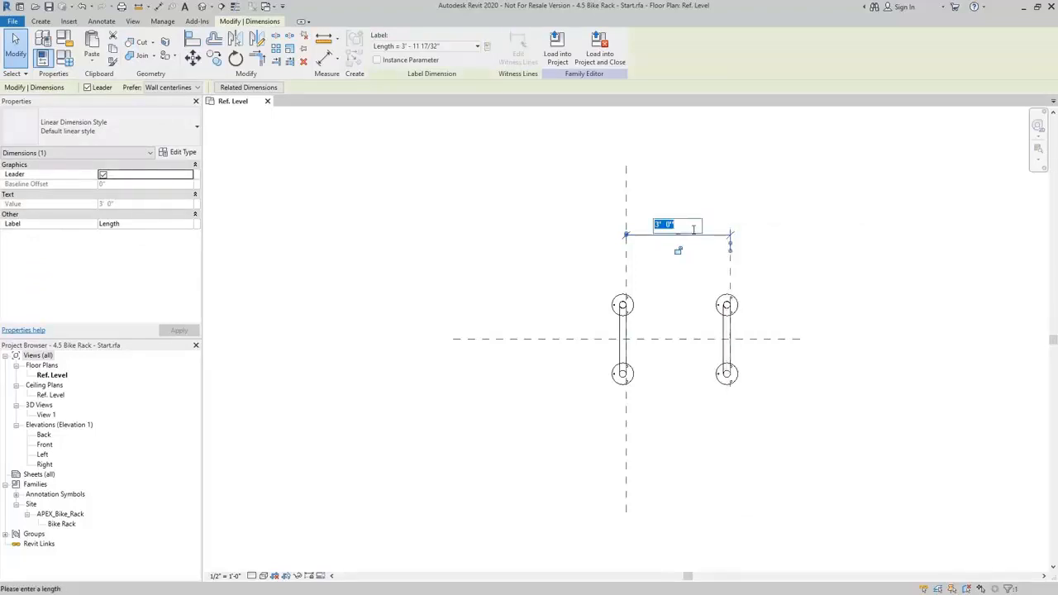
text(4)
key(Return)
click(730, 214)
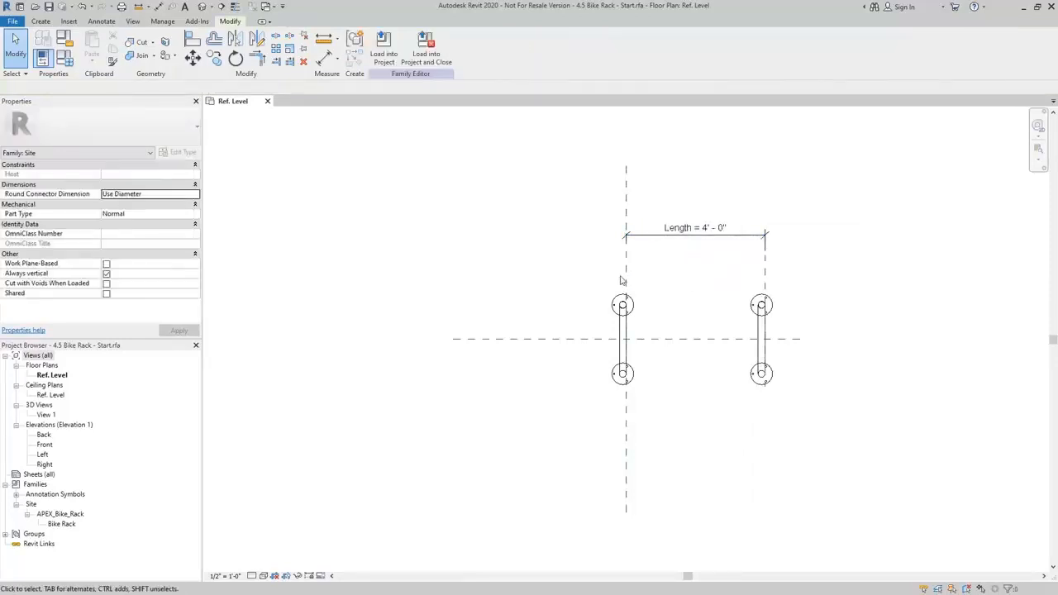
Label the bike rack array's item count with a new type-based family parameter named Number of Racks, grouped under Identity Data.
click(748, 304)
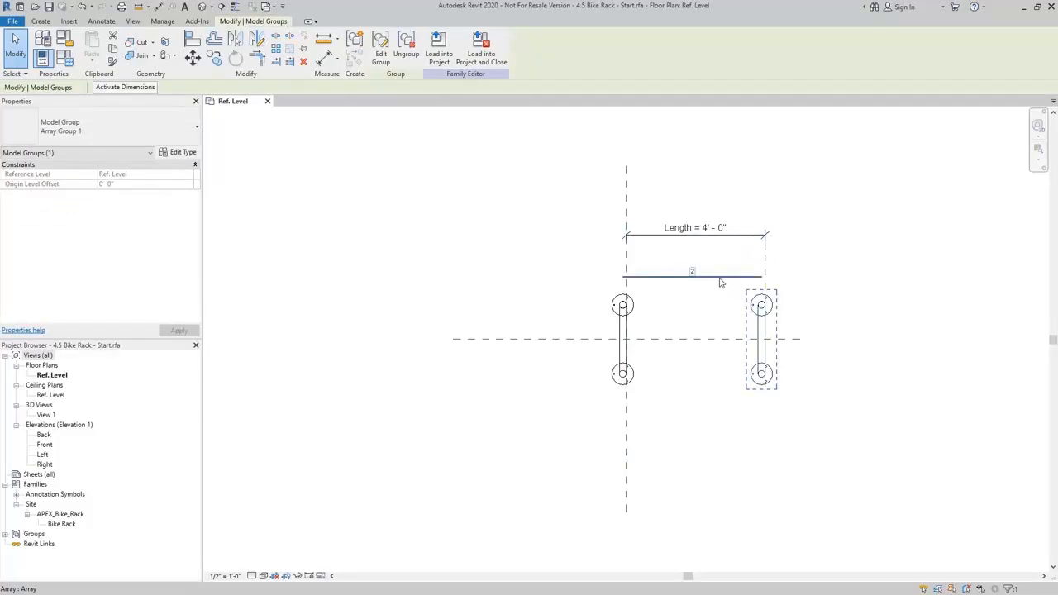
click(730, 257)
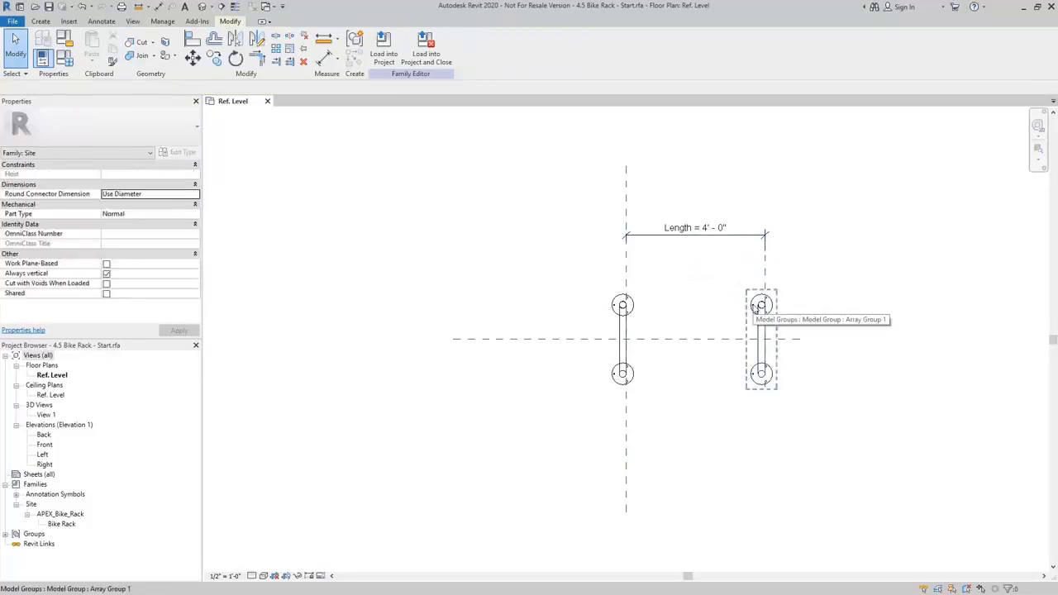
click(755, 307)
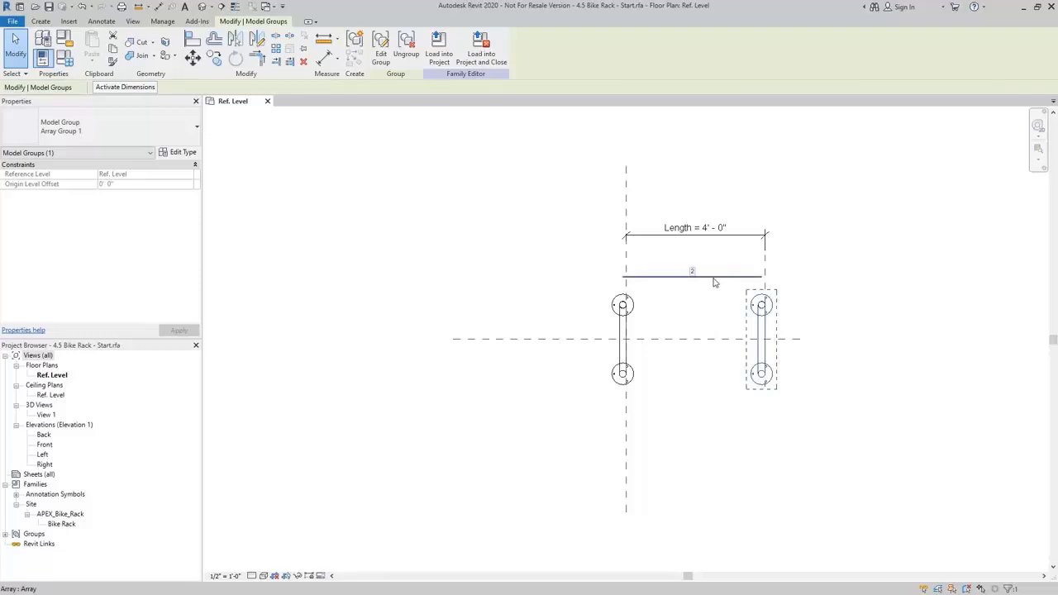
click(715, 282)
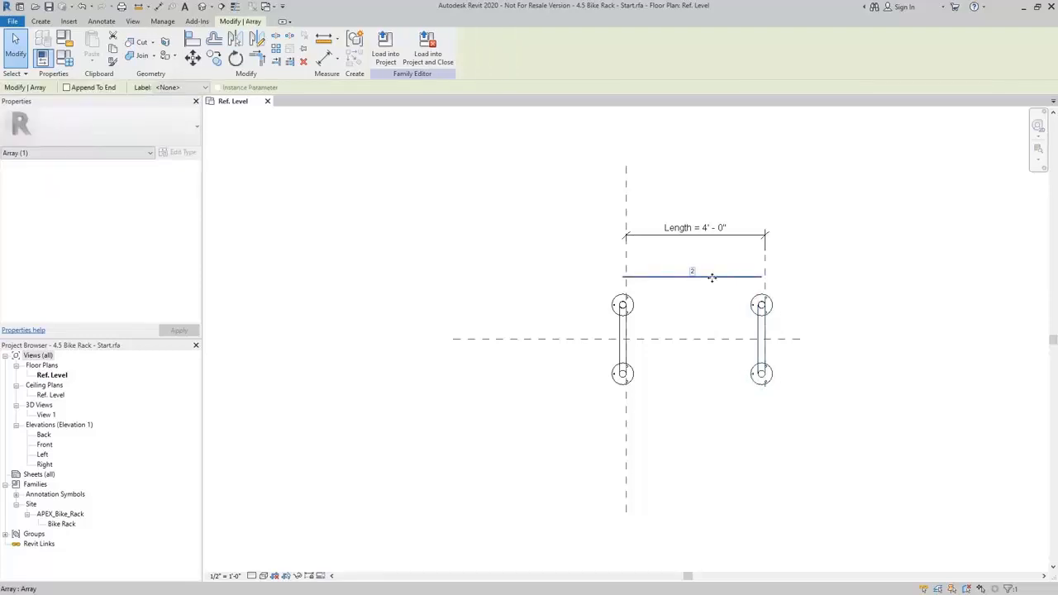
click(167, 87)
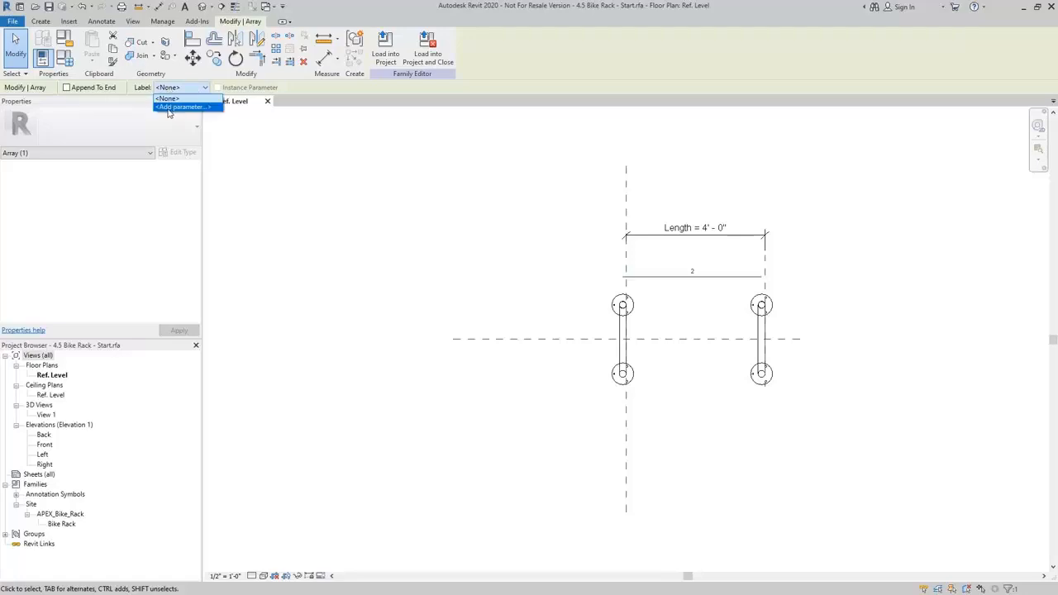
click(178, 106)
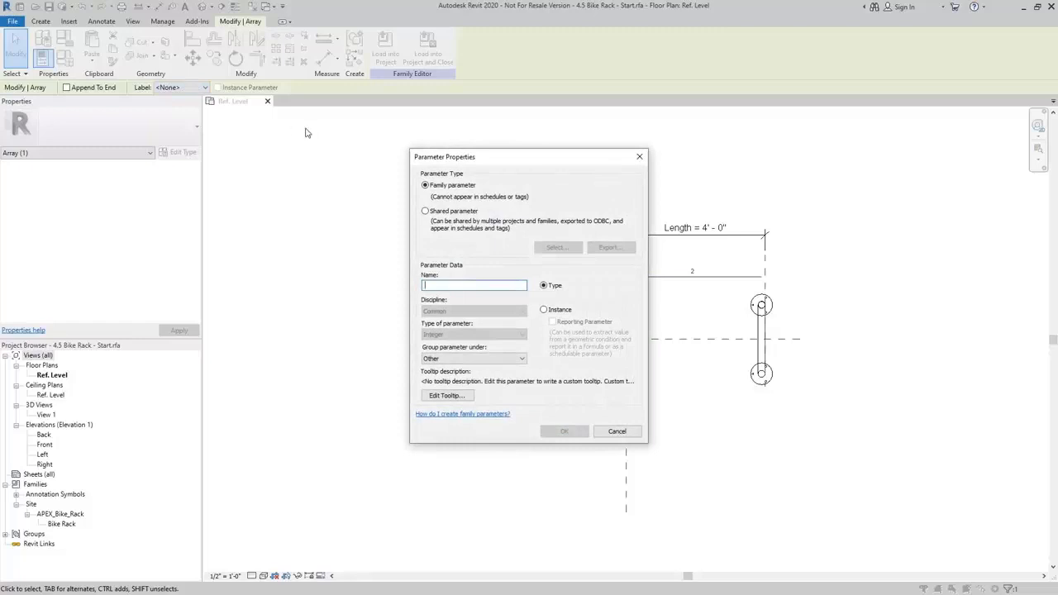
text(Number of Racks)
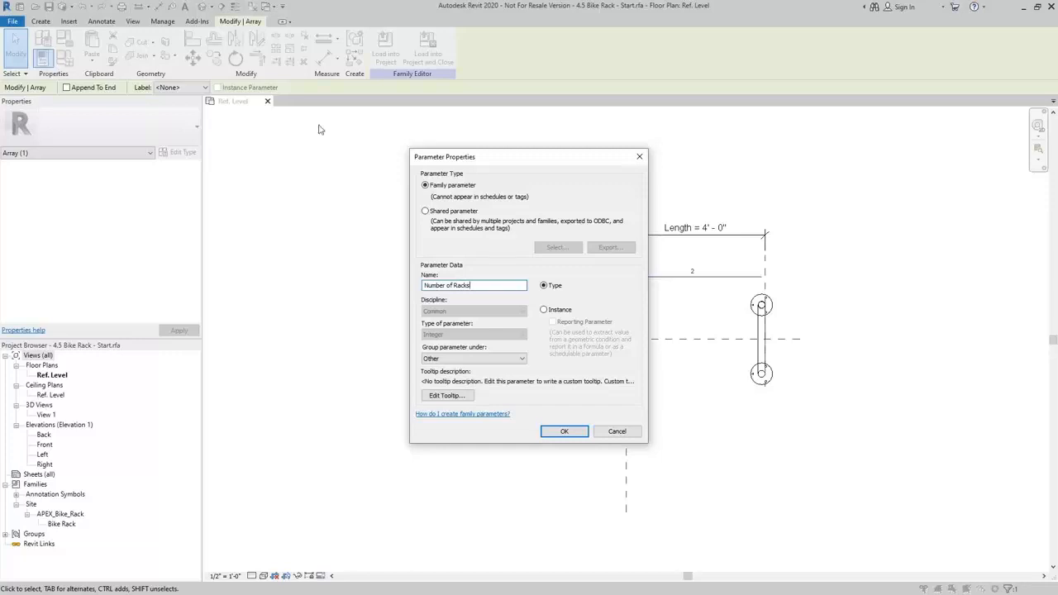
click(522, 359)
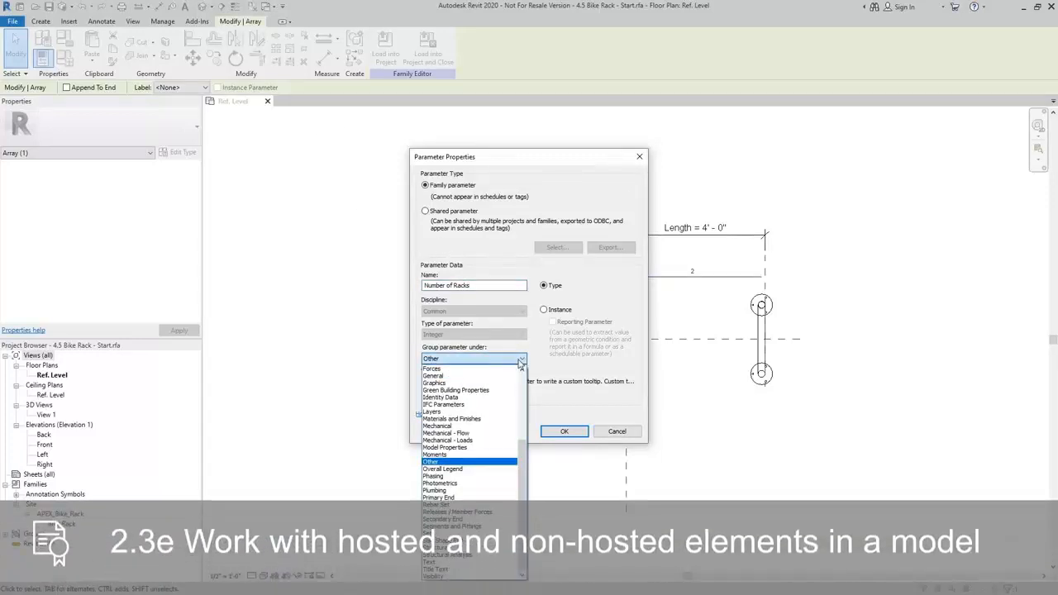
click(465, 398)
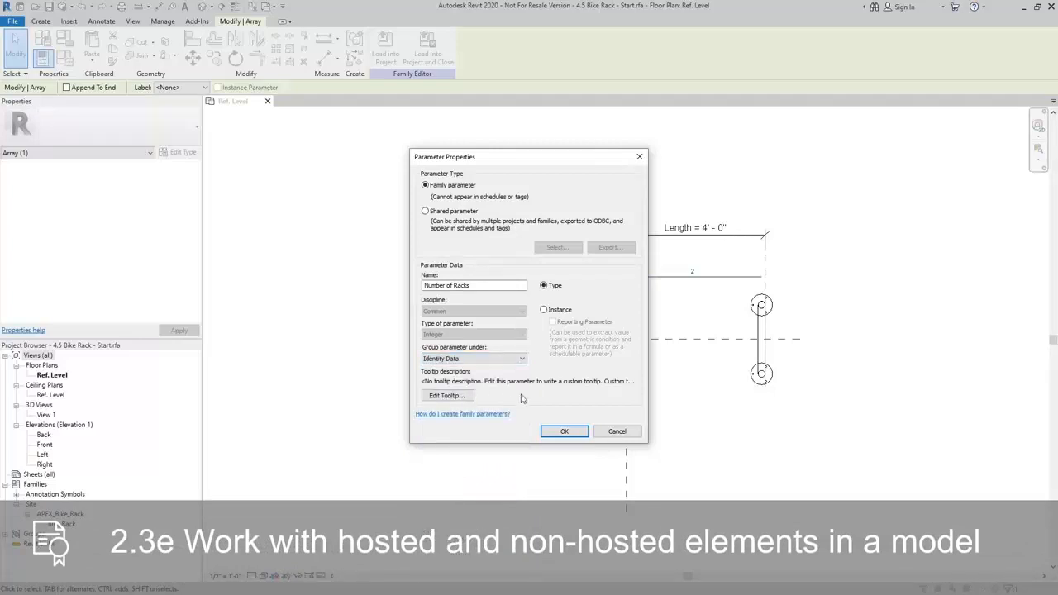
click(579, 434)
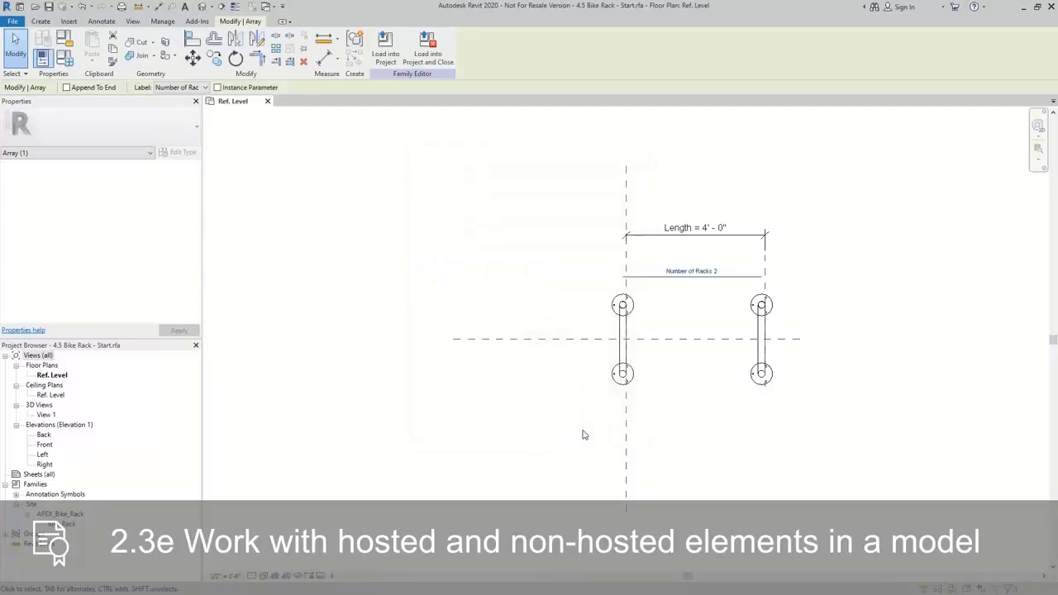
click(582, 434)
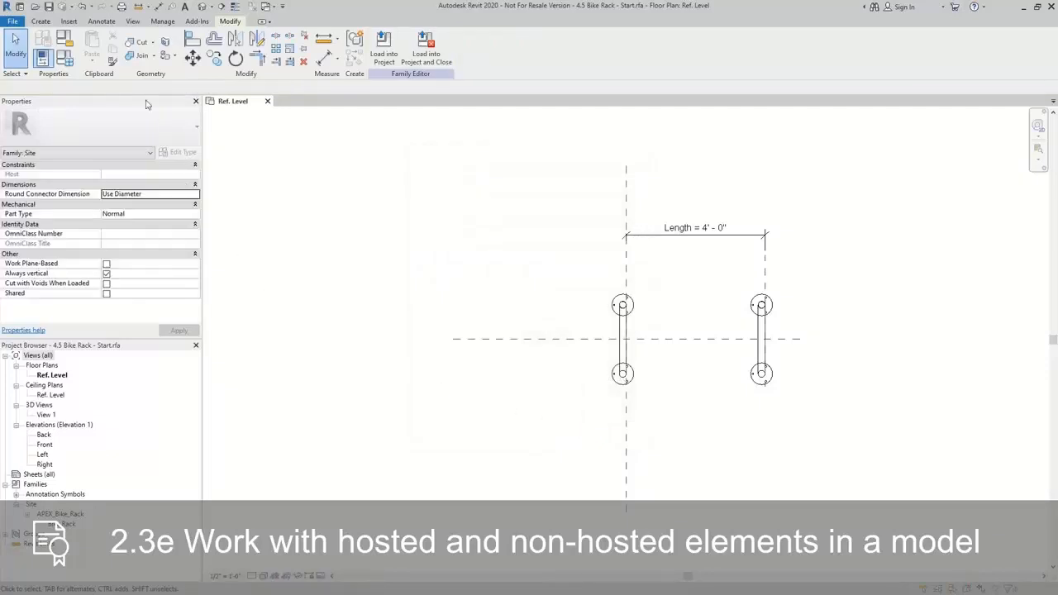
Give the Number of Racks parameter the formula Length / 2' in the family types.
click(68, 61)
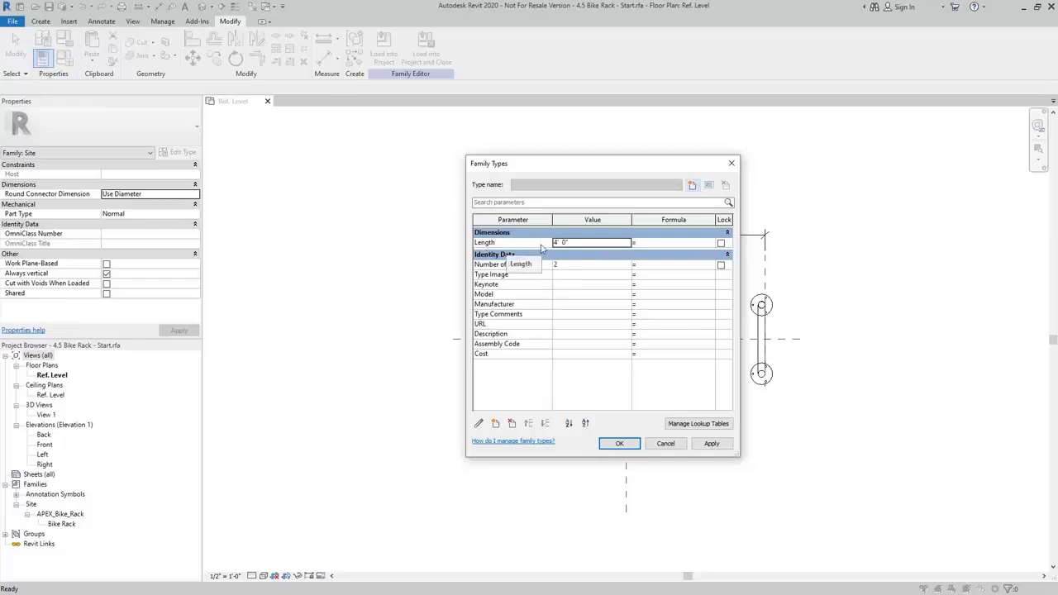
click(655, 264)
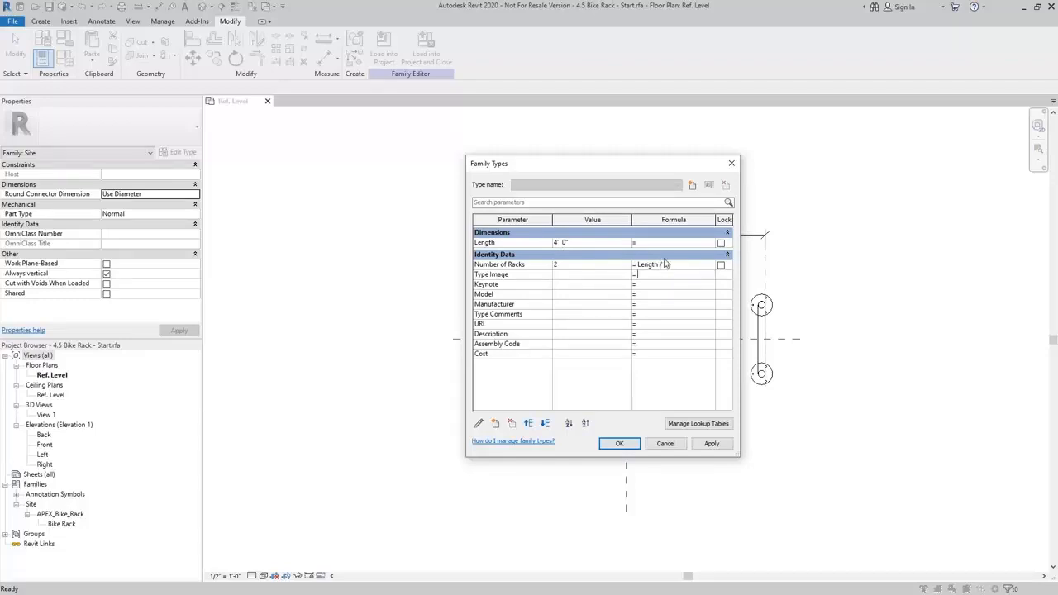
click(649, 258)
click(635, 256)
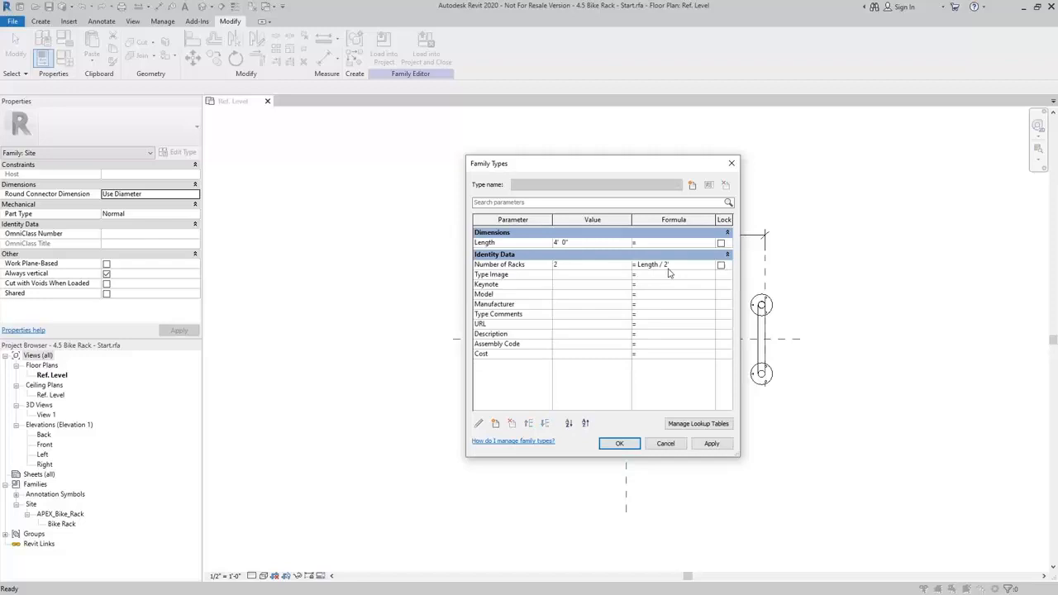
Set the Length parameter to 3' in the family types and apply the changes to the family.
click(590, 243)
text(3)
key(Return)
click(637, 444)
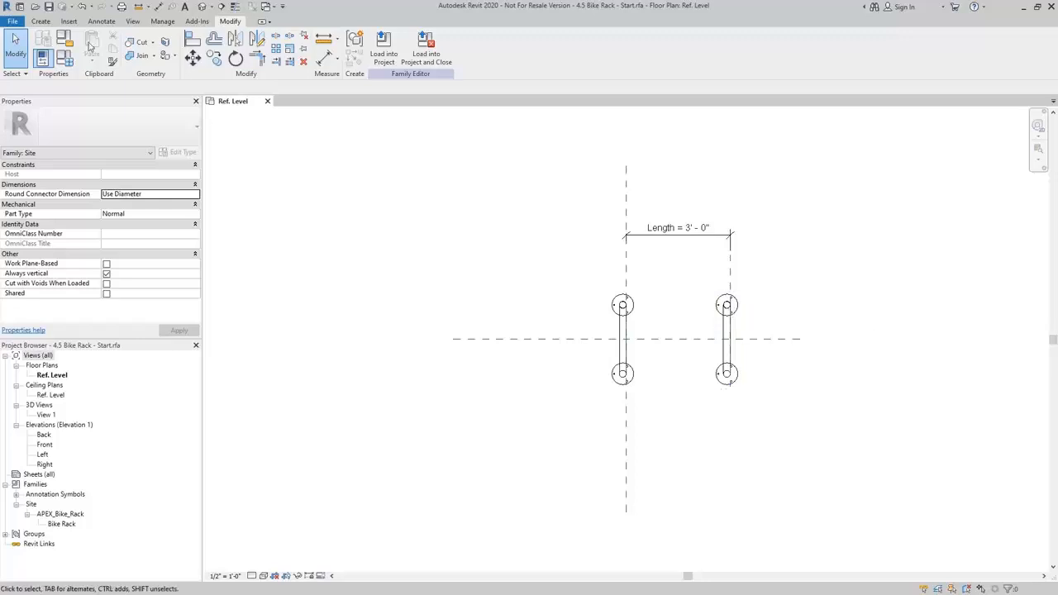
Change the Number of Racks formula to (Length / 2') + 1 in the family types.
click(66, 58)
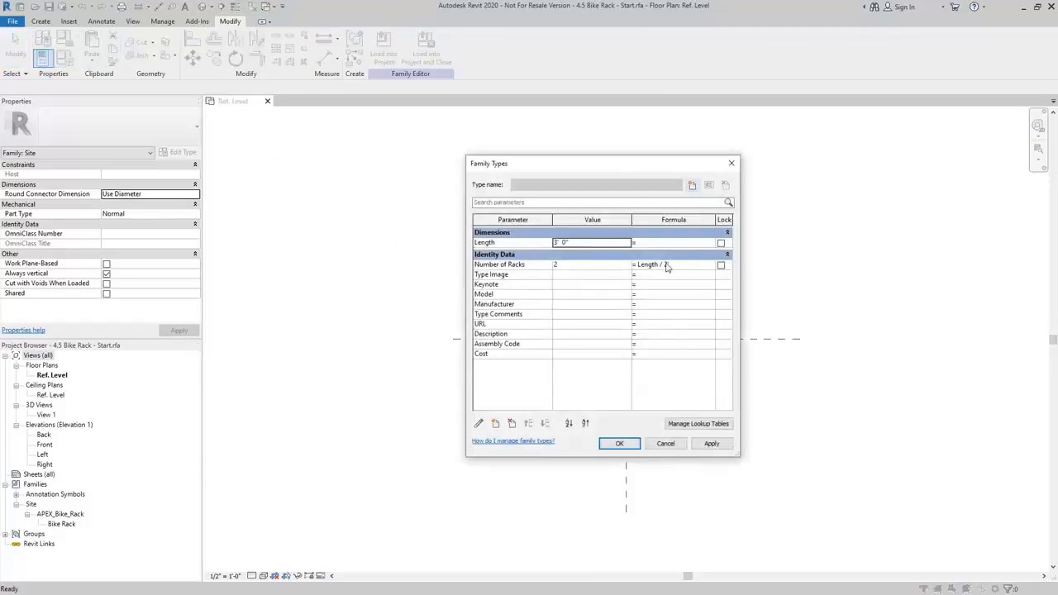
click(680, 263)
click(681, 263)
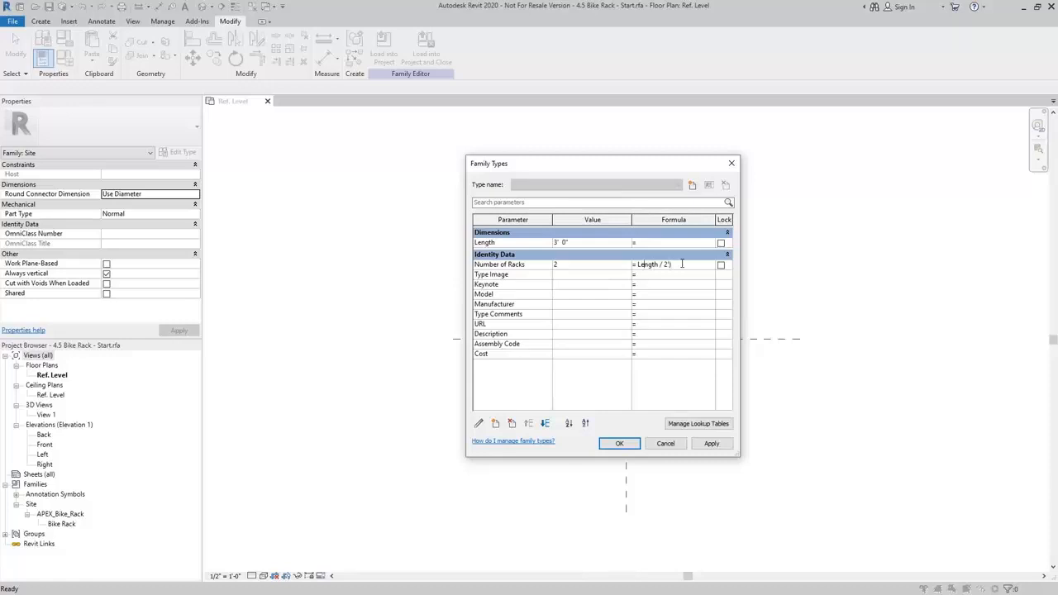
text(()
Set the Length parameter to 2' in the family types and accept the edits.
click(592, 242)
text(2)
click(602, 258)
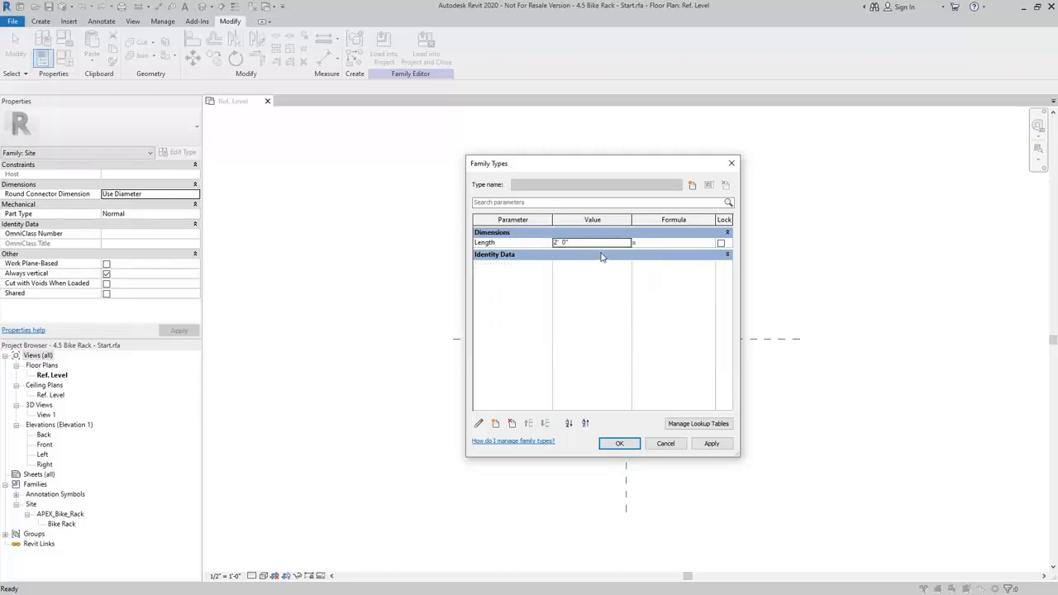
click(619, 443)
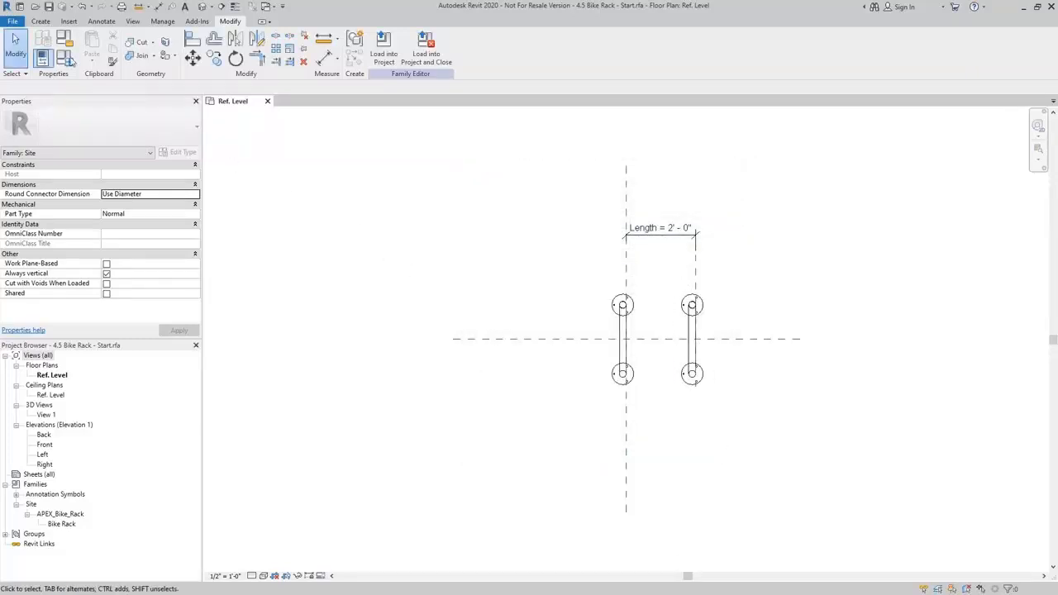
Try the Number of Racks formula as Length / 2' without the added 1, and cancel the family type edits.
click(64, 58)
click(683, 265)
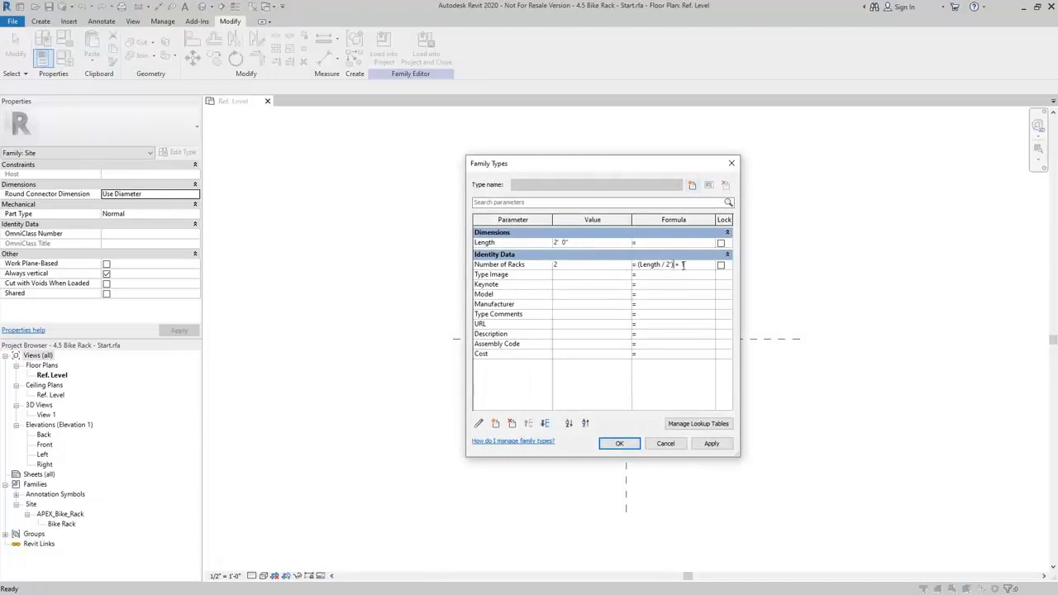
drag(682, 265, 672, 264)
key(BackSpace)
click(620, 442)
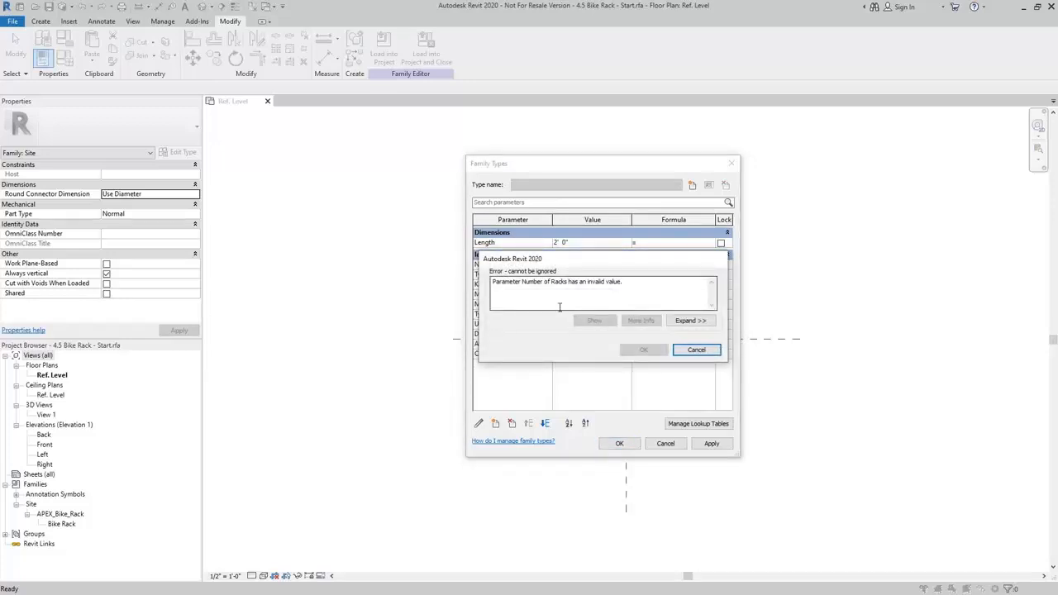
click(696, 349)
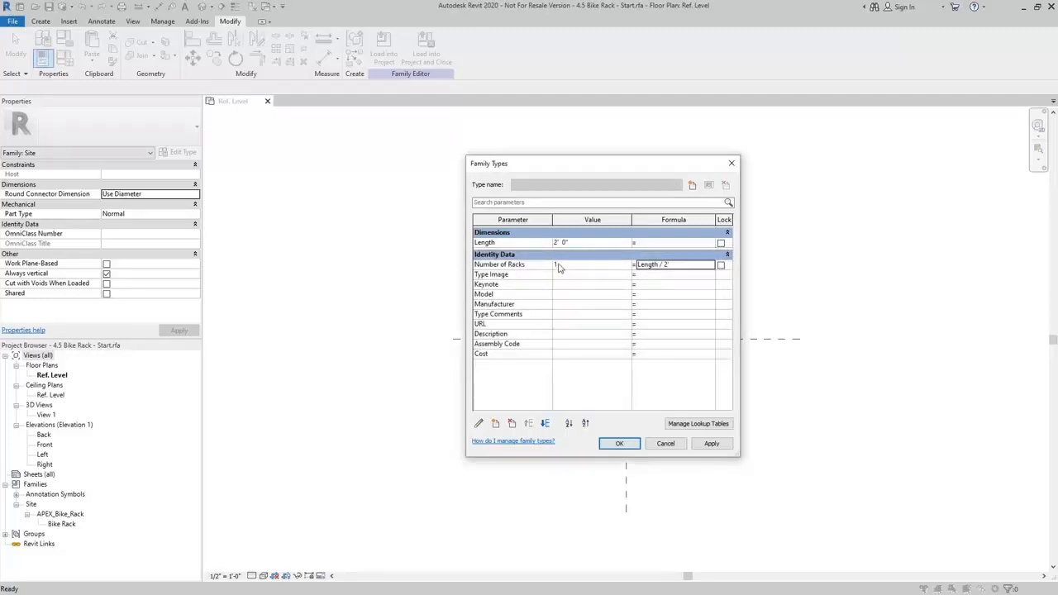
click(686, 266)
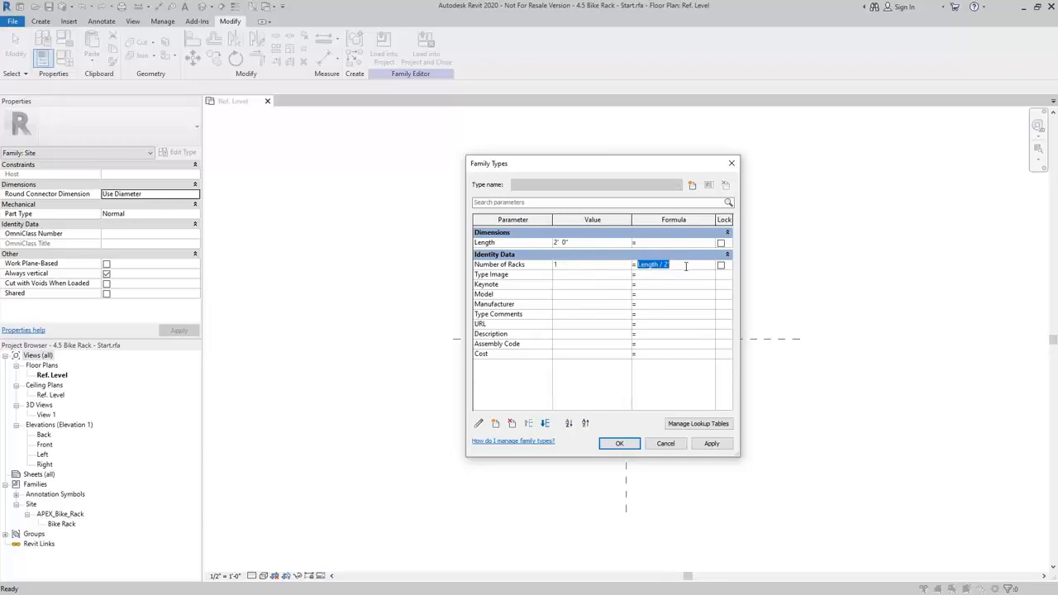
click(671, 446)
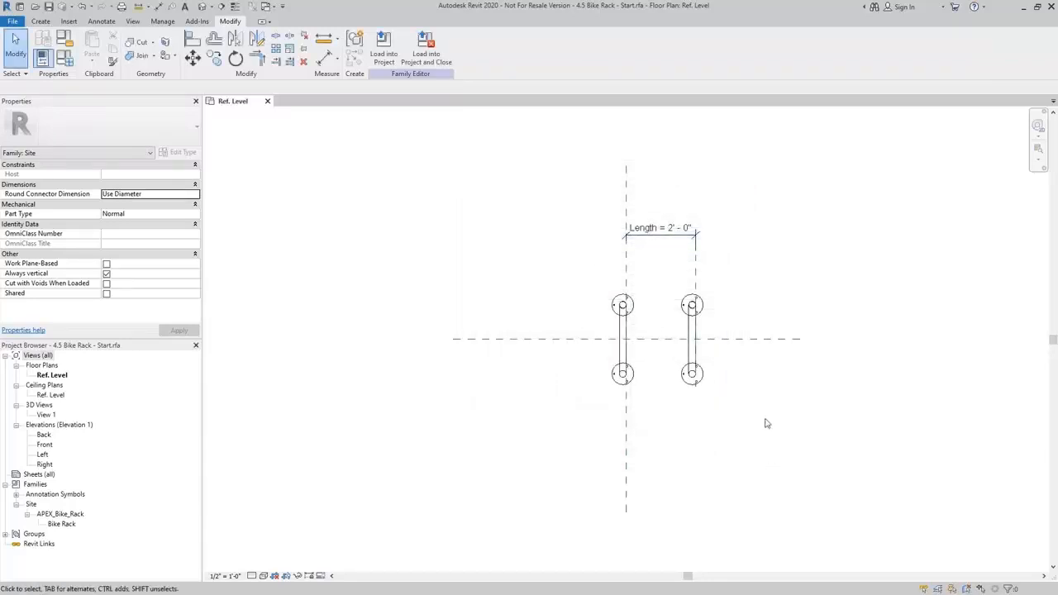
Check the array's rack count and the Number of Racks formula in the family types.
click(686, 303)
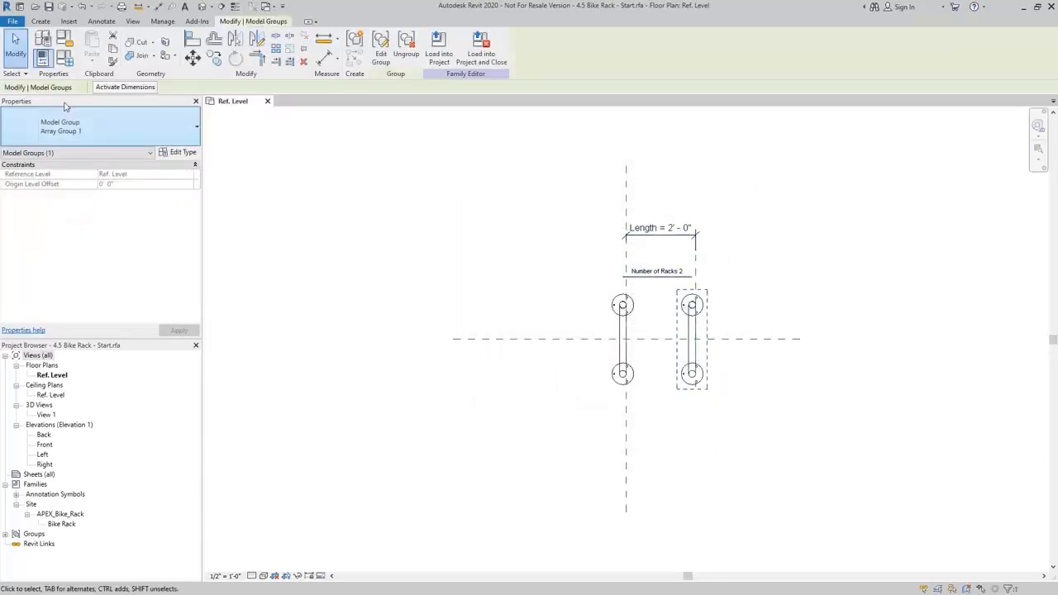
click(65, 59)
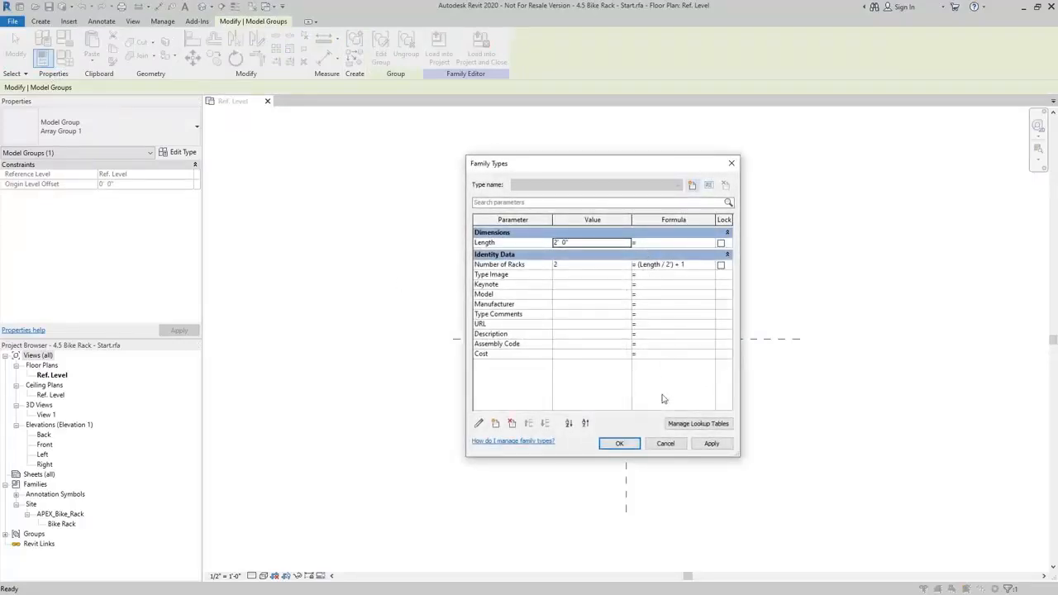
click(619, 444)
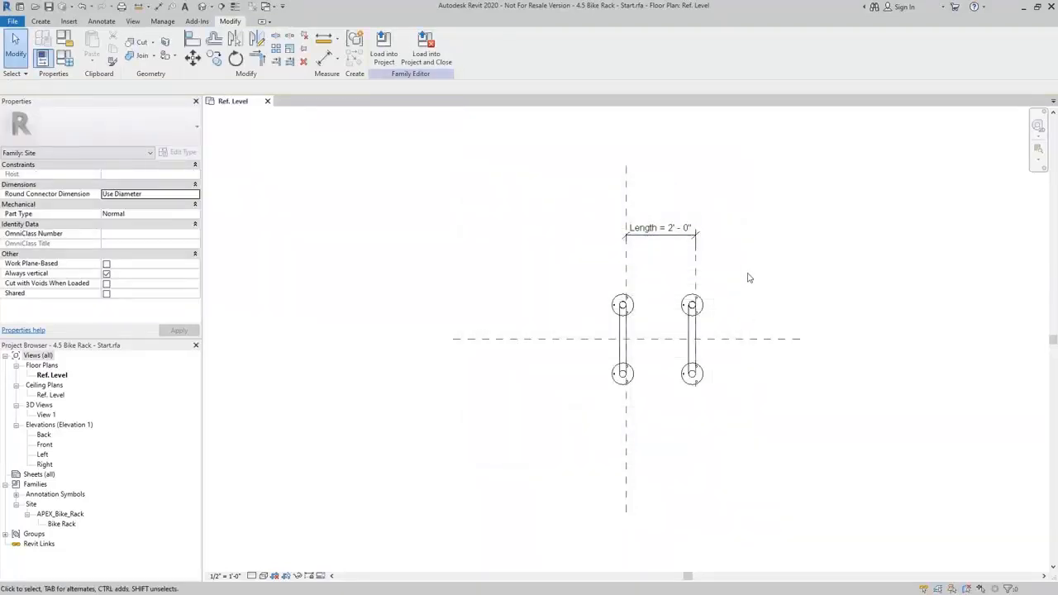
Set the Length dimension above the bike racks to 8'.
click(693, 219)
click(675, 228)
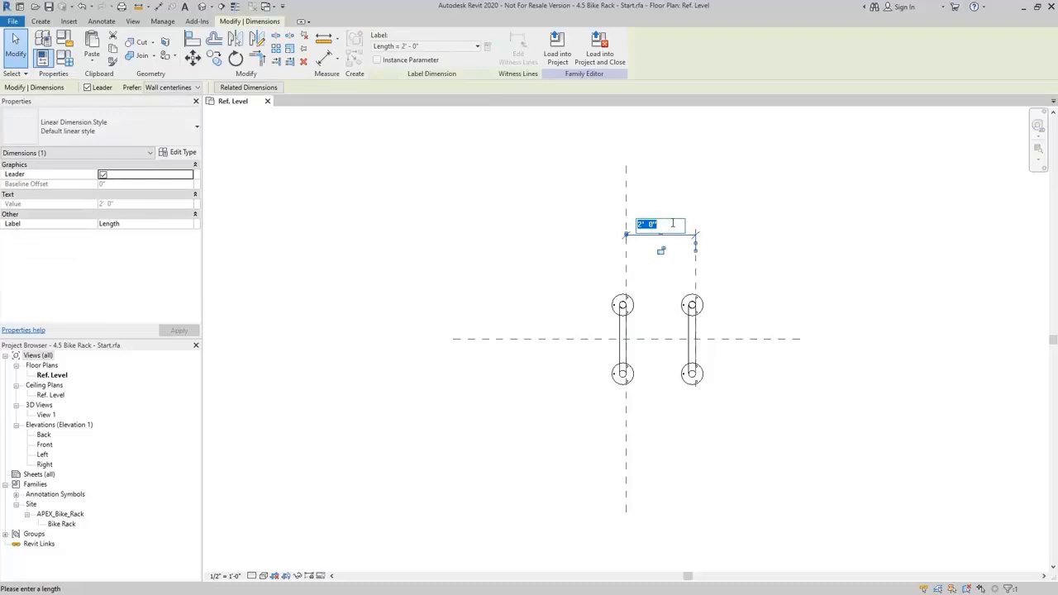
text(8)
key(Return)
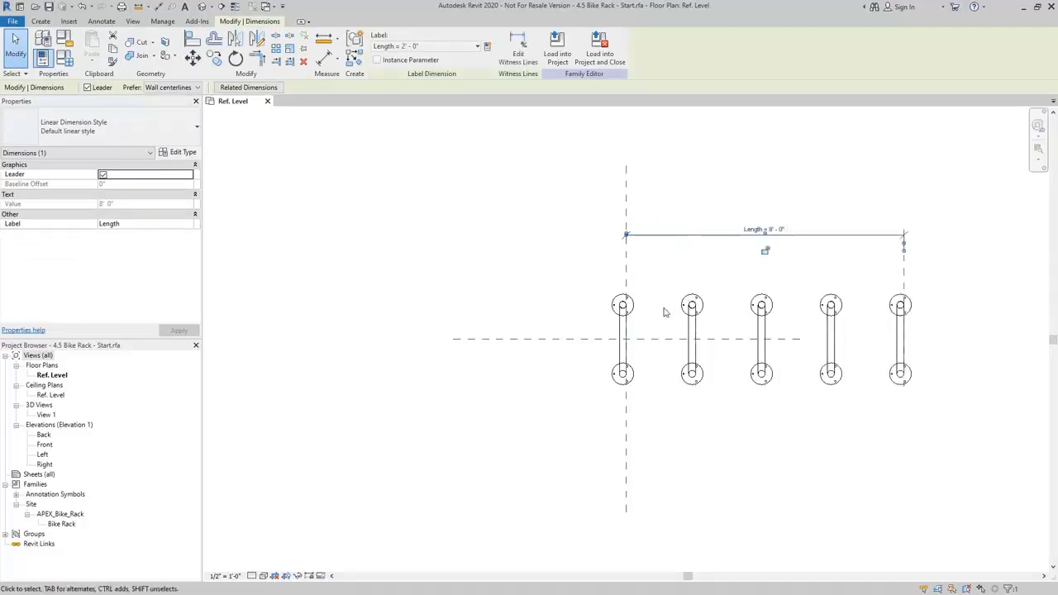